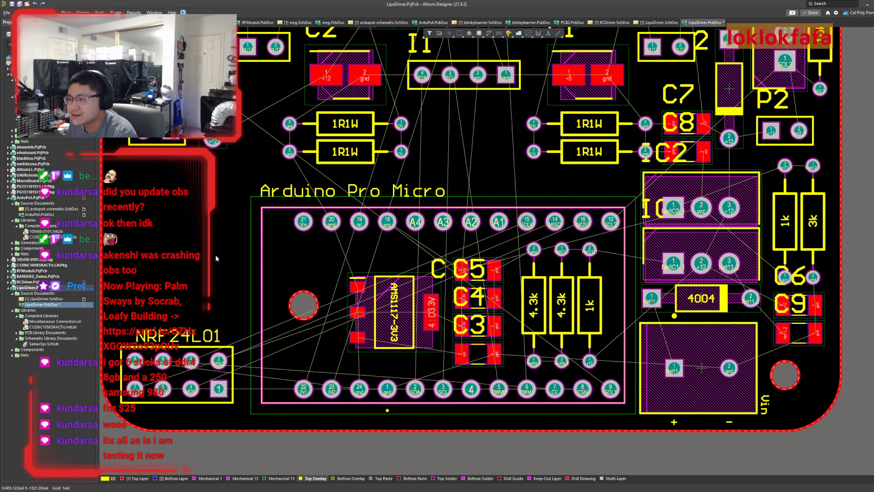
# Examine the placement of the NRF24L01 header relative to the Arduino Pro Micro area on the board.
pyautogui.keyDown('ctrl'); pyautogui.scroll(-5, 215, 255); pyautogui.keyUp('ctrl')
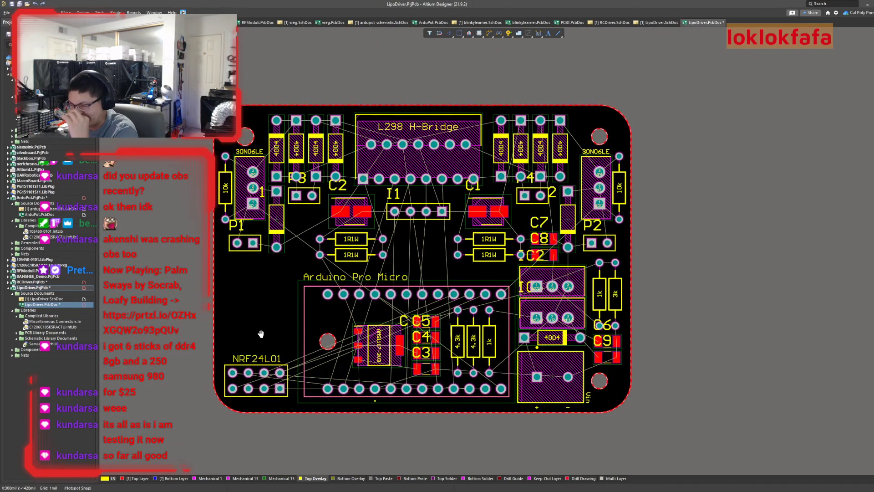
pyautogui.moveTo(261, 334); pyautogui.dragTo(257, 302, button='right')
pyautogui.keyDown('ctrl'); pyautogui.scroll(1, 257, 303); pyautogui.keyUp('ctrl')
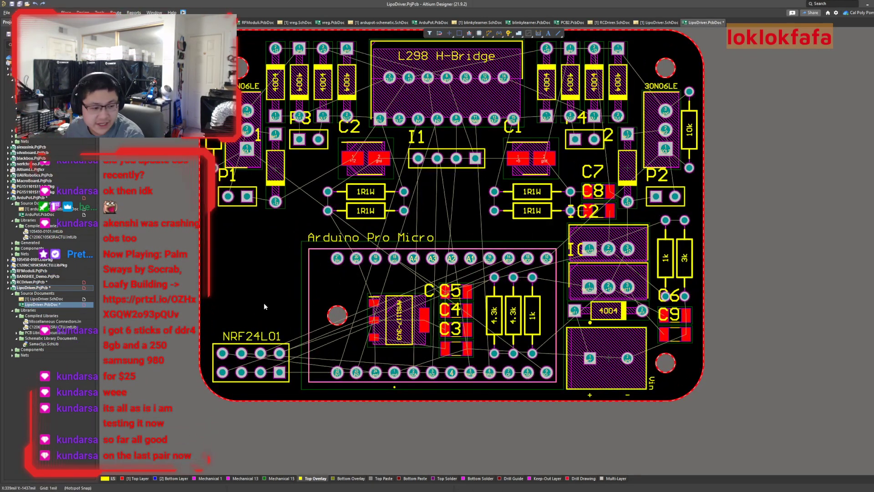
pyautogui.keyDown('ctrl'); pyautogui.scroll(2, 266, 319); pyautogui.keyUp('ctrl')
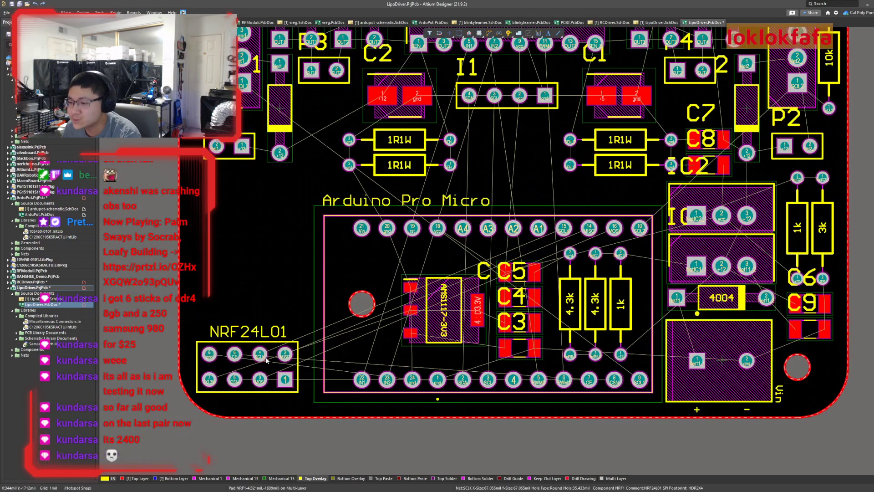
pyautogui.click(267, 359)
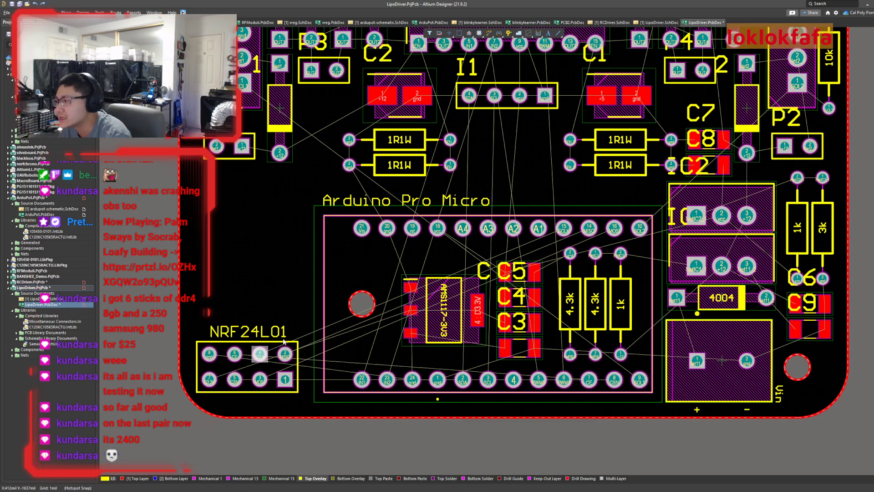
pyautogui.moveTo(291, 296); pyautogui.dragTo(290, 327, button='right')
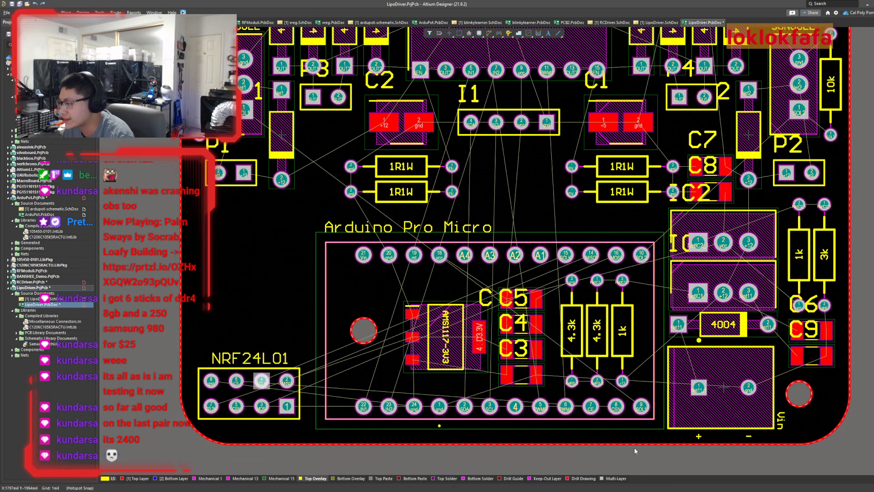
pyautogui.moveTo(665, 439); pyautogui.dragTo(295, 209)
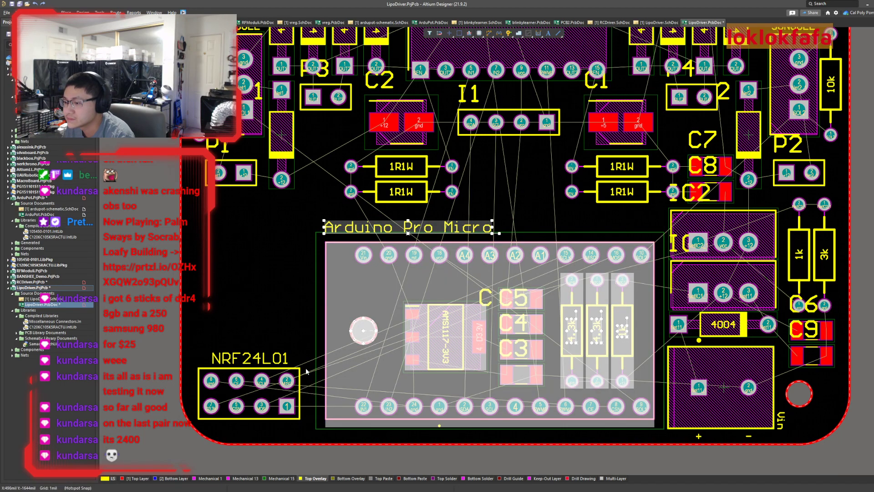
pyautogui.click(365, 460)
pyautogui.hotkey('ctrl', 'pagedown')
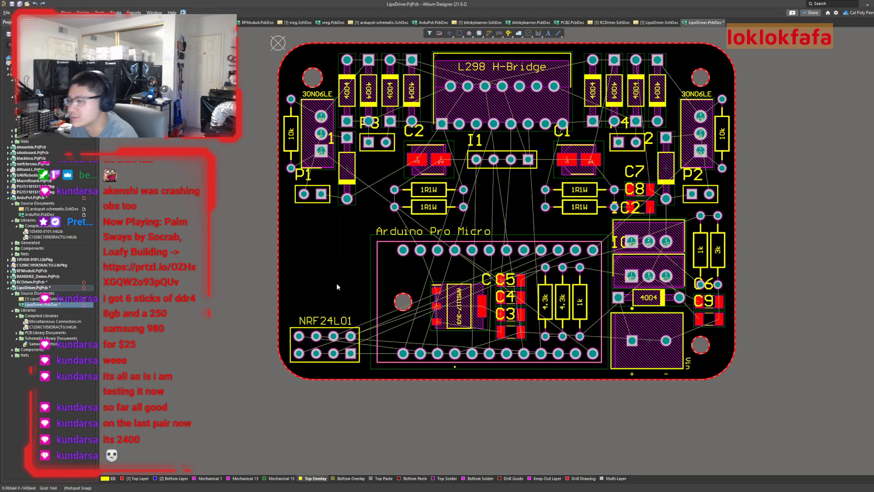
pyautogui.moveTo(359, 426)
pyautogui.mouseDown(button='right')
pyautogui.moveTo(410, 413)
pyautogui.moveTo(303, 432)
pyautogui.moveTo(357, 438)
pyautogui.mouseUp(button='right')
pyautogui.keyDown('ctrl'); pyautogui.scroll(5, 377, 351); pyautogui.keyUp('ctrl')
pyautogui.keyDown('ctrl'); pyautogui.scroll(-2, 268, 381); pyautogui.keyUp('ctrl')
pyautogui.keyDown('ctrl'); pyautogui.scroll(-1, 268, 382); pyautogui.keyUp('ctrl')
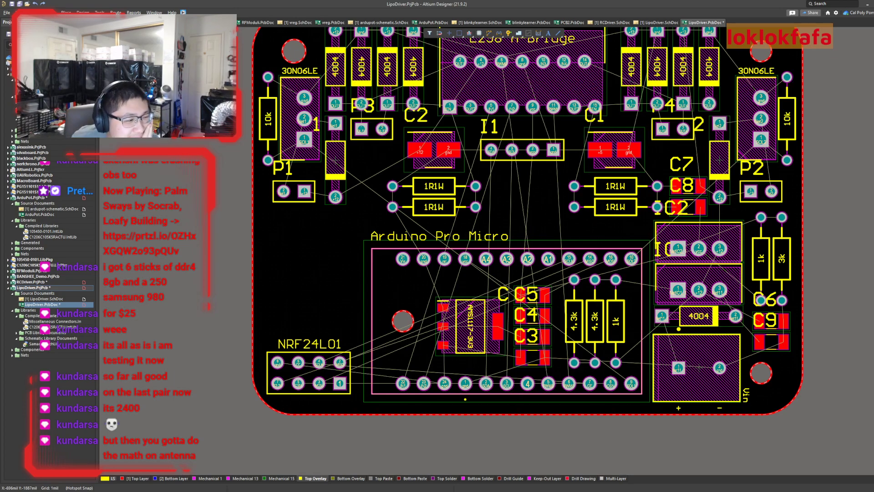
pyautogui.moveTo(214, 309); pyautogui.dragTo(224, 293, button='right')
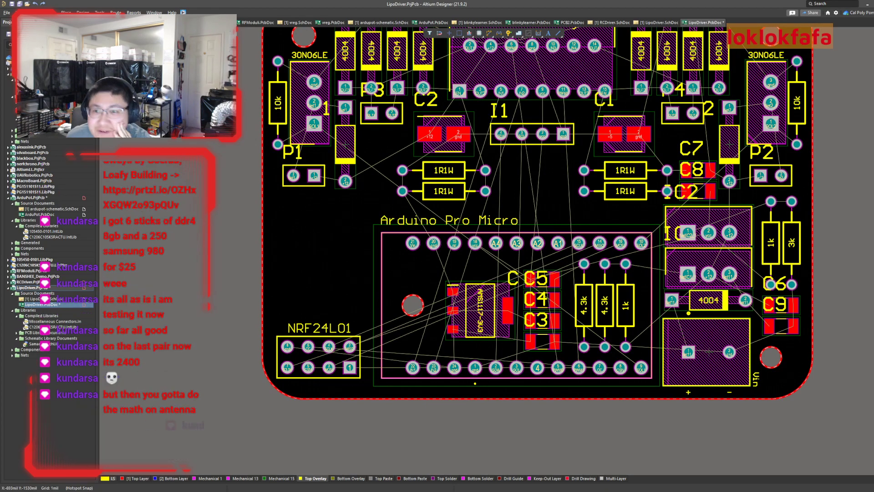
pyautogui.moveTo(280, 217); pyautogui.dragTo(211, 236, button='right')
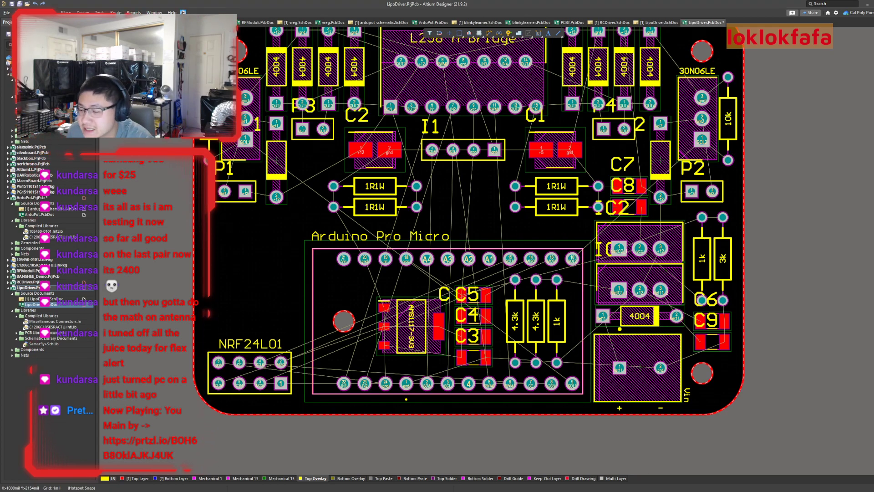
pyautogui.moveTo(217, 234); pyautogui.dragTo(270, 219, button='right')
pyautogui.keyDown('ctrl'); pyautogui.scroll(2, 339, 270); pyautogui.keyUp('ctrl')
pyautogui.moveTo(338, 271); pyautogui.dragTo(338, 288, button='right')
pyautogui.moveTo(313, 253); pyautogui.dragTo(318, 246, button='right')
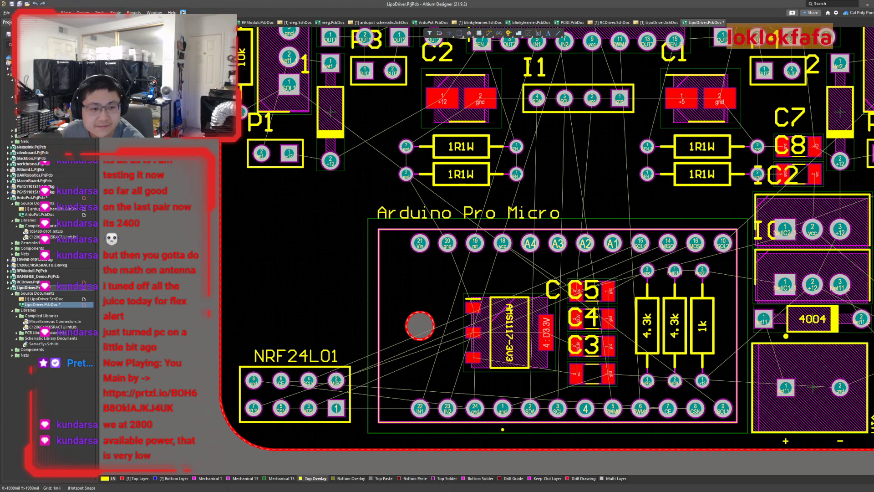
pyautogui.moveTo(300, 260); pyautogui.dragTo(226, 249, button='right')
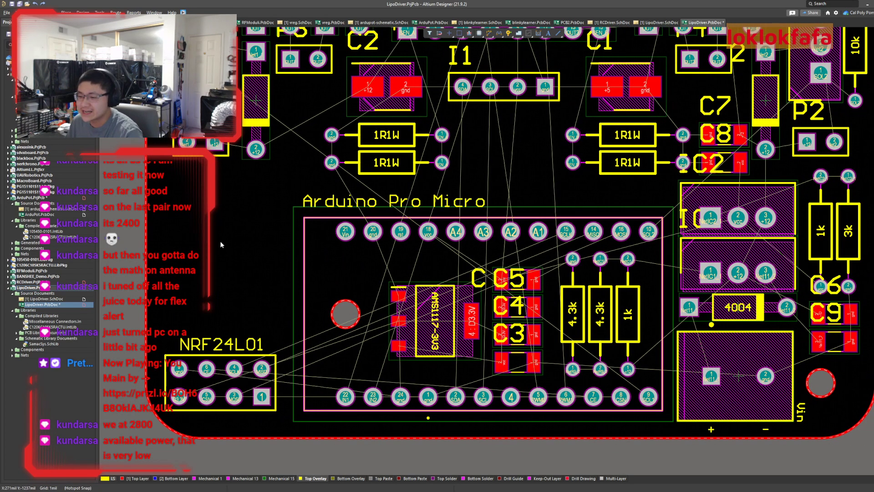
pyautogui.moveTo(241, 267); pyautogui.dragTo(218, 379, button='right')
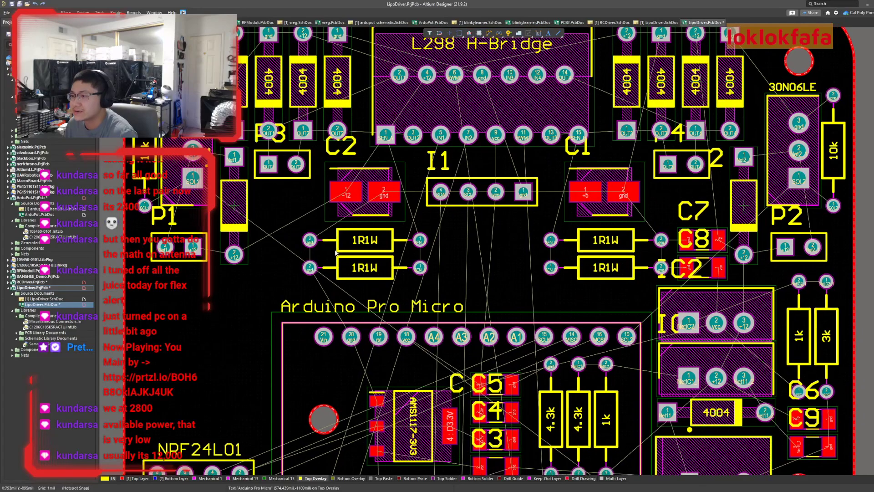
pyautogui.moveTo(296, 276); pyautogui.dragTo(287, 258, button='right')
pyautogui.moveTo(286, 257); pyautogui.dragTo(291, 265, button='right')
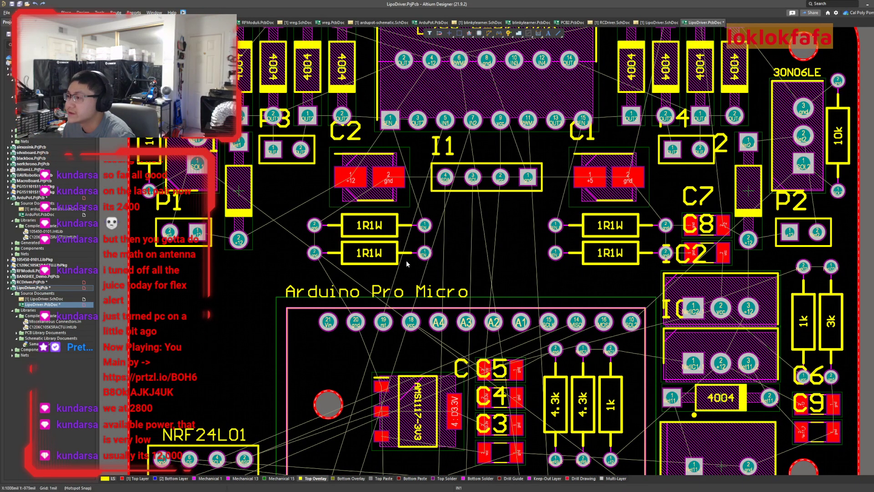
pyautogui.moveTo(347, 259); pyautogui.dragTo(355, 211, button='right')
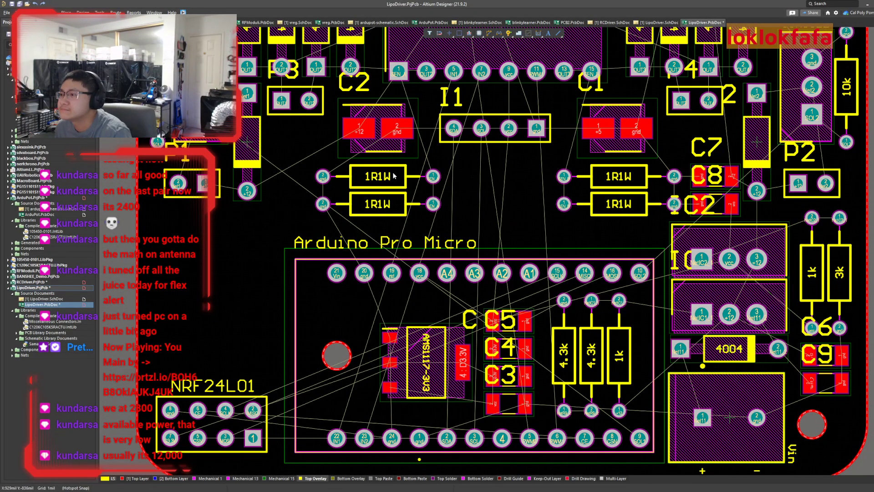
pyautogui.moveTo(442, 203); pyautogui.dragTo(436, 176, button='right')
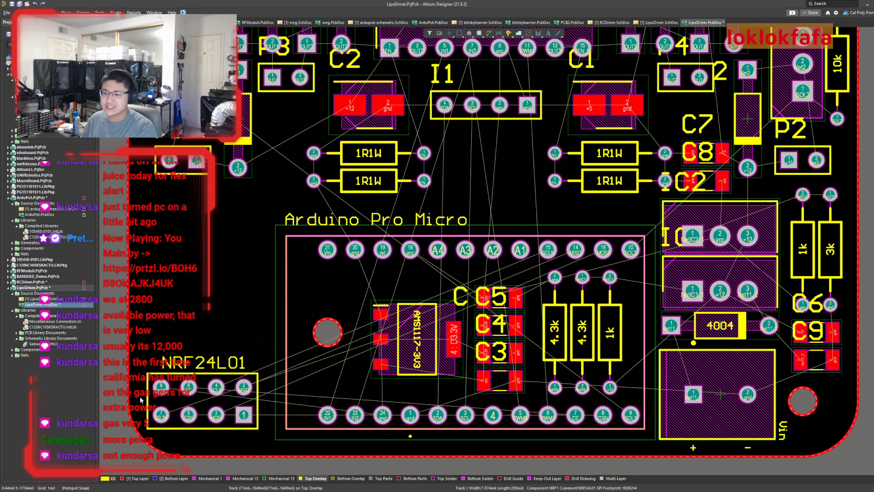
# Move the four-pin I1 header to the empty board area above the NRF24L01 header, discarding a trial move of NRF24L01.
pyautogui.click(208, 426)
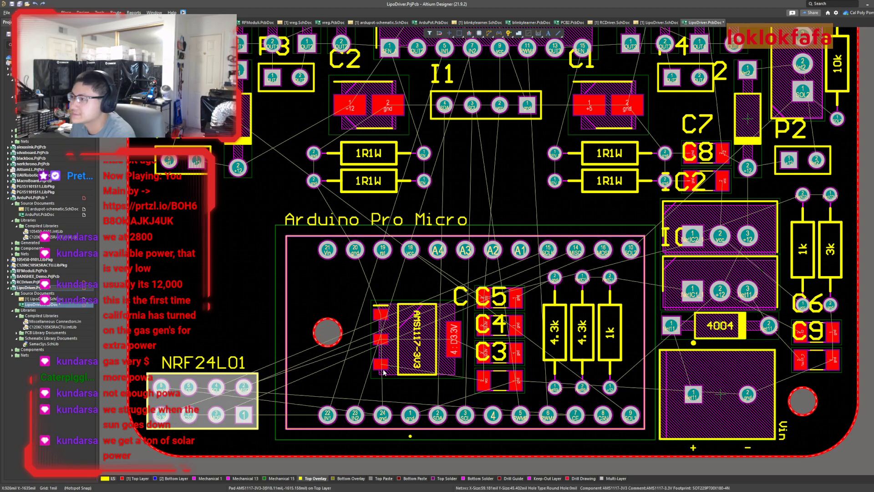
pyautogui.moveTo(227, 340); pyautogui.dragTo(191, 408, button='right')
pyautogui.keyDown('ctrl'); pyautogui.scroll(-1, 399, 314); pyautogui.keyUp('ctrl')
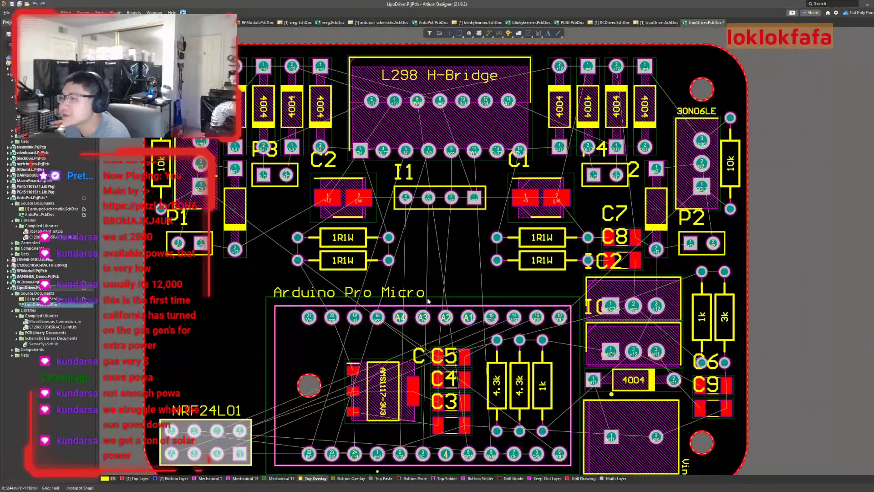
pyautogui.moveTo(465, 284); pyautogui.dragTo(455, 294, button='right')
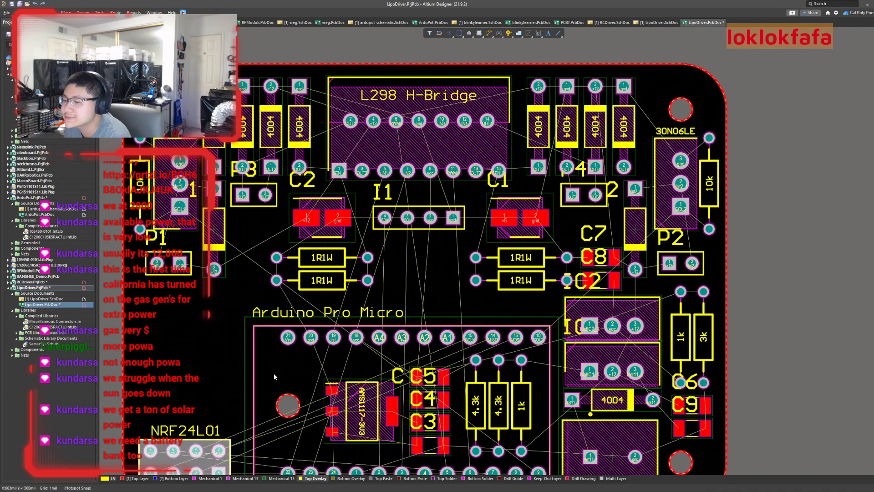
pyautogui.moveTo(234, 353); pyautogui.dragTo(215, 342, button='right')
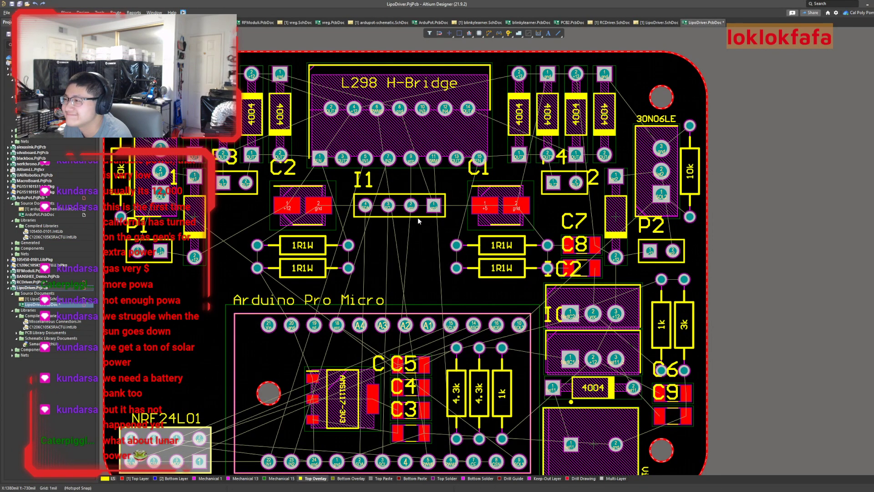
pyautogui.moveTo(418, 218); pyautogui.dragTo(229, 308)
pyautogui.moveTo(194, 457); pyautogui.dragTo(418, 243)
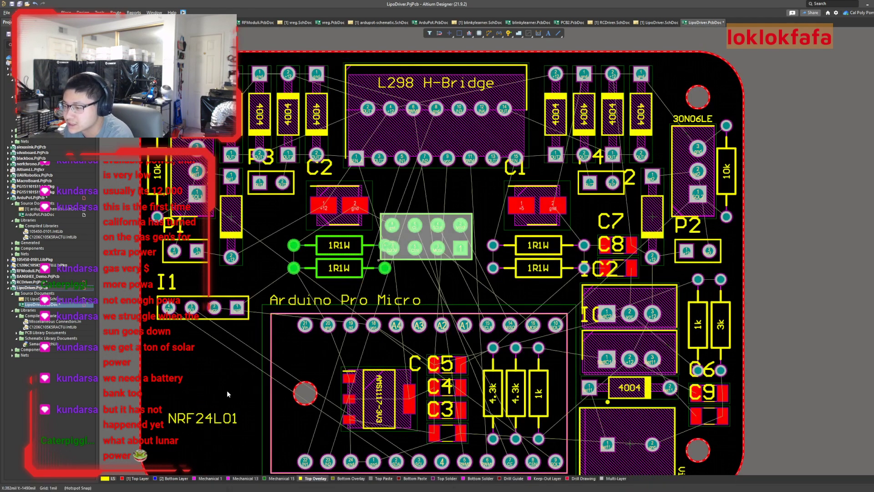
pyautogui.hotkey('ctrl', 'z')
pyautogui.moveTo(483, 174); pyautogui.dragTo(578, 284)
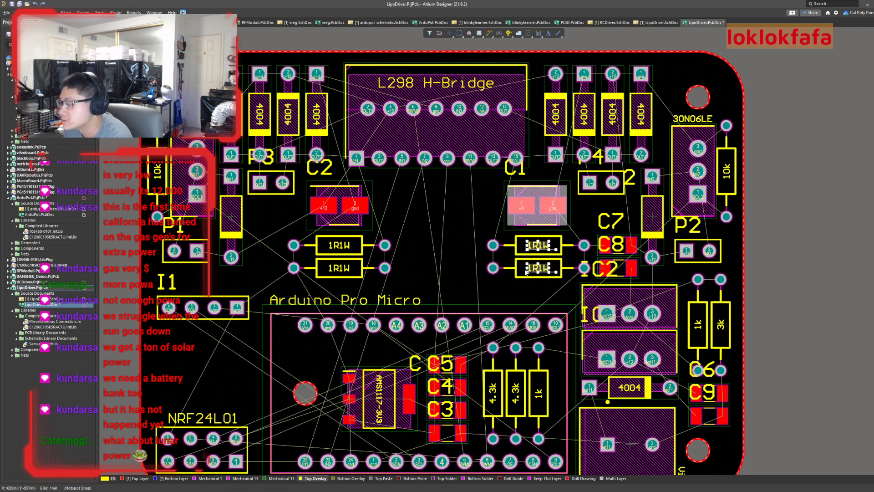
pyautogui.keyDown('ctrl'); pyautogui.scroll(2, 570, 268); pyautogui.keyUp('ctrl')
pyautogui.moveTo(479, 170); pyautogui.dragTo(448, 169)
pyautogui.hotkey('ctrl', 'z')
pyautogui.click(425, 128)
# Move capacitor C1 together with the two 1R1W resistors below it leftward, directly beside the other 1R1W resistor pair.
pyautogui.moveTo(433, 120); pyautogui.dragTo(596, 282)
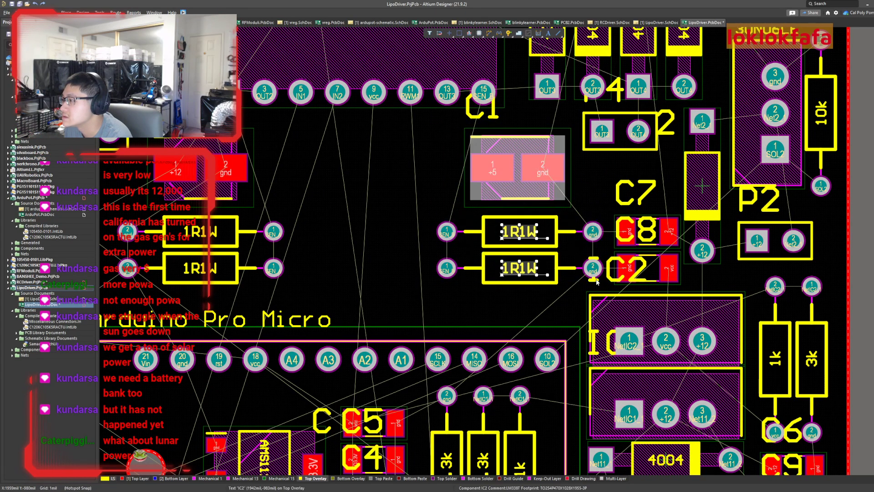
pyautogui.keyDown('shift'); pyautogui.click(551, 235); pyautogui.keyUp('shift')
pyautogui.keyDown('shift'); pyautogui.click(550, 266); pyautogui.keyUp('shift')
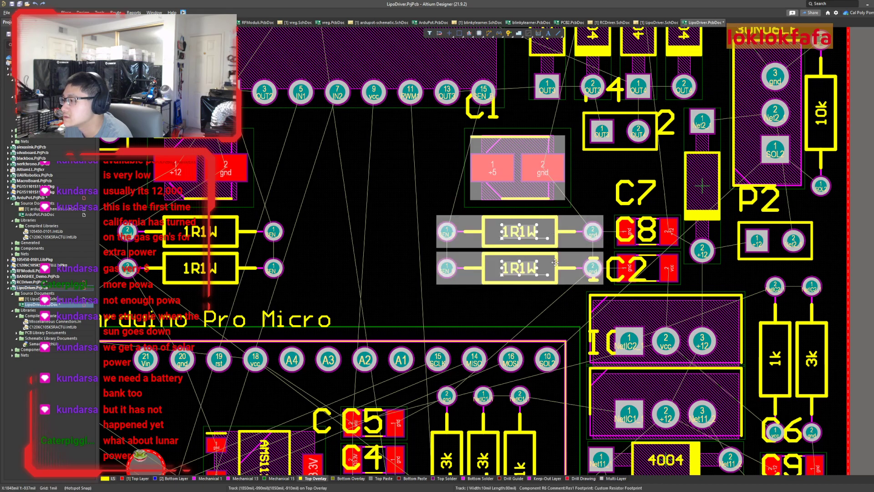
pyautogui.moveTo(515, 185); pyautogui.dragTo(372, 184)
pyautogui.keyDown('ctrl'); pyautogui.scroll(3, 286, 248); pyautogui.keyUp('ctrl')
pyautogui.moveTo(328, 202); pyautogui.dragTo(330, 210)
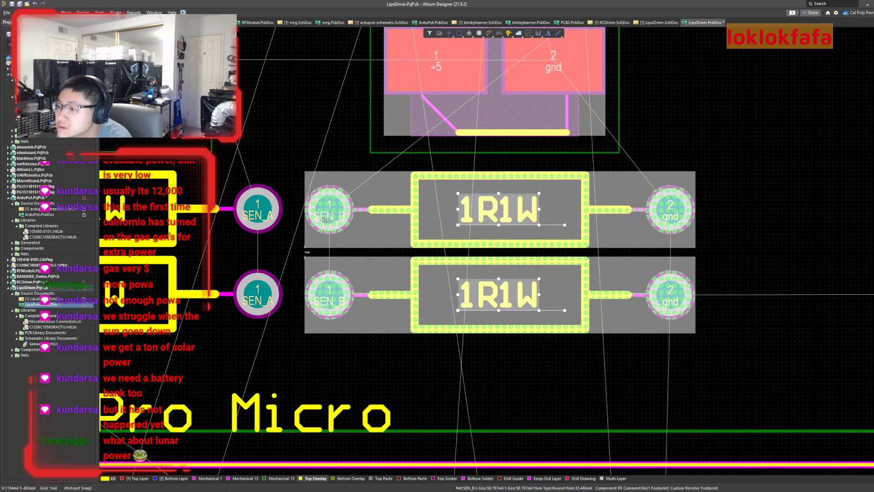
# Move the NRF24L01 header and its label to the right of the 1R1W resistors, rotated 90° and mirrored horizontally.
pyautogui.keyDown('ctrl'); pyautogui.scroll(-3, 276, 343); pyautogui.keyUp('ctrl')
pyautogui.moveTo(278, 338); pyautogui.dragTo(426, 234, button='right')
pyautogui.keyDown('ctrl'); pyautogui.scroll(-2, 426, 234); pyautogui.keyUp('ctrl')
pyautogui.moveTo(163, 370); pyautogui.dragTo(267, 444)
pyautogui.moveTo(220, 418); pyautogui.dragTo(598, 223)
pyautogui.press('space')
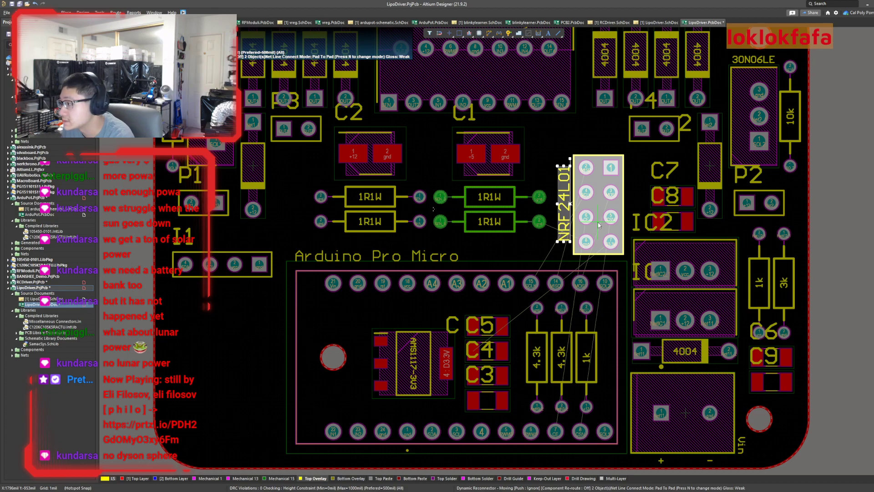
pyautogui.press('x')
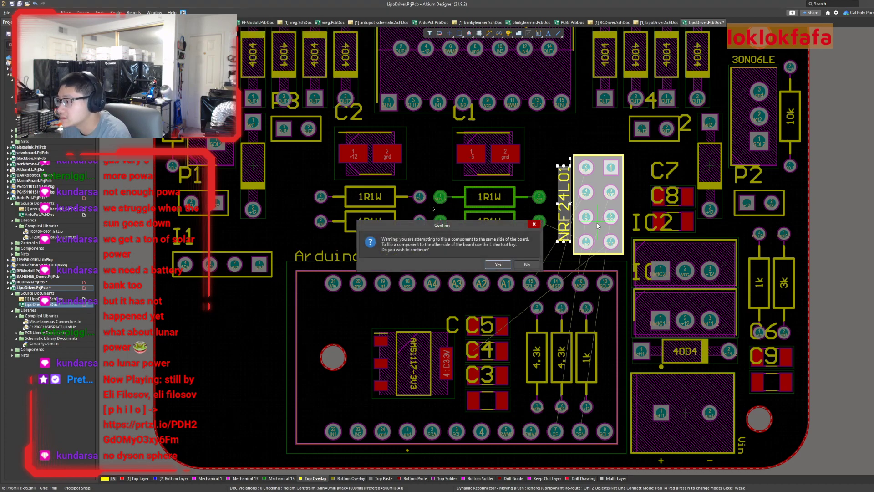
pyautogui.press('Return')
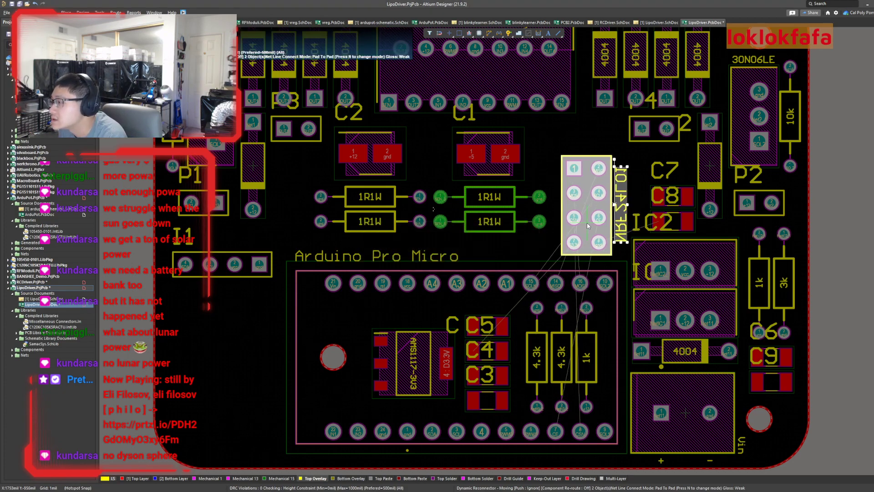
pyautogui.click(612, 217)
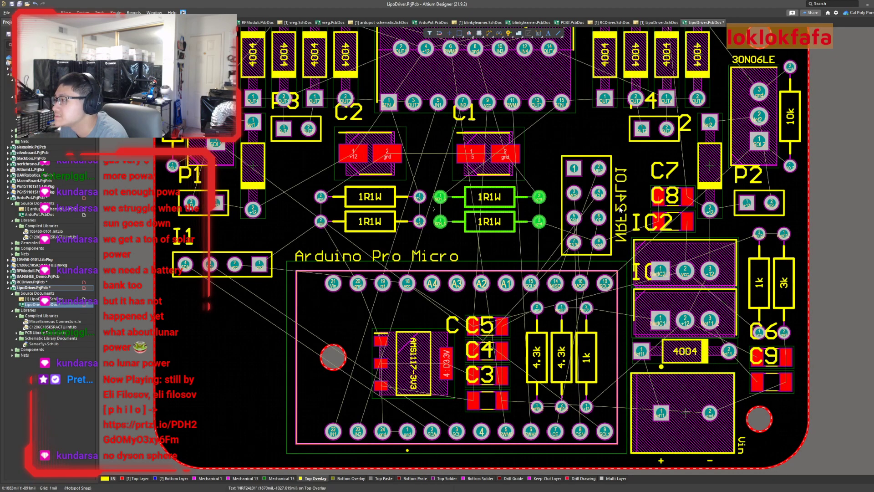
# Flip the NRF24L01 label vertically, rotate it 180° and place it along the left side of the header.
pyautogui.press('y')
pyautogui.press('space')
pyautogui.press('space')
pyautogui.moveTo(622, 199); pyautogui.dragTo(556, 222)
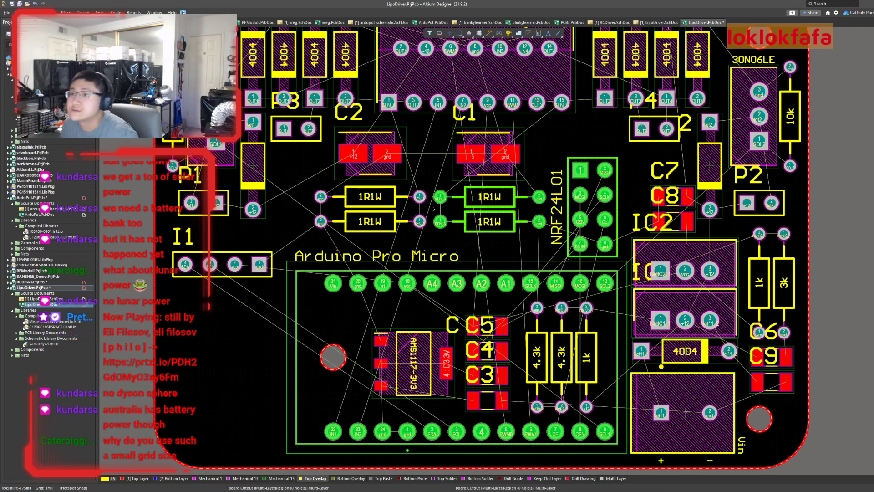
# Reset the design rule error markers on the board.
pyautogui.click(100, 12)
pyautogui.moveTo(83, 13)
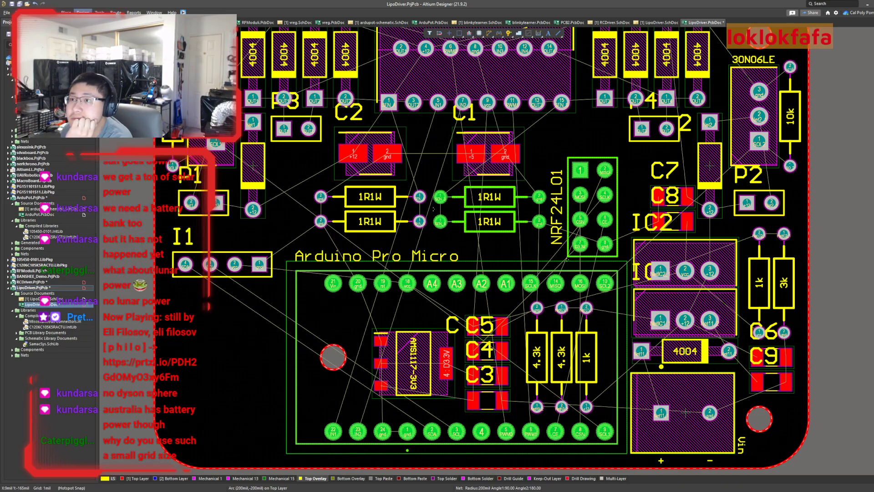
pyautogui.click(119, 30)
pyautogui.keyDown('ctrl'); pyautogui.scroll(2, 703, 225); pyautogui.keyUp('ctrl')
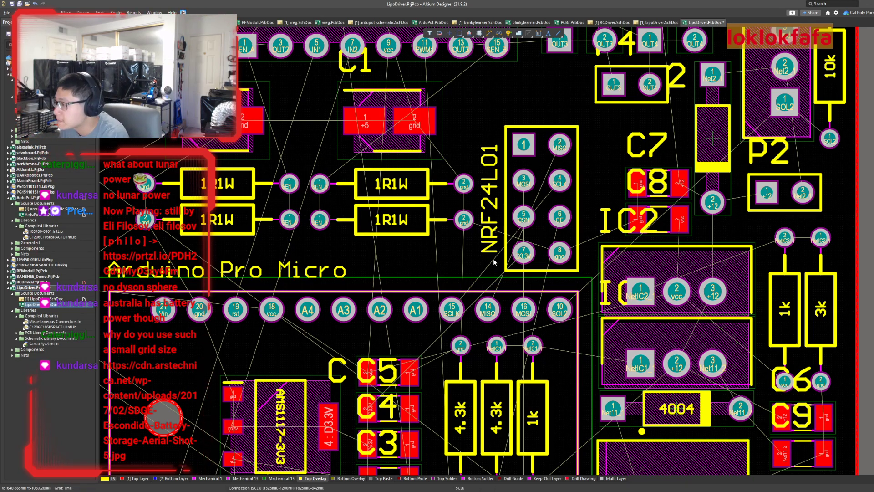
pyautogui.keyDown('ctrl'); pyautogui.scroll(2, 493, 258); pyautogui.keyUp('ctrl')
pyautogui.moveTo(493, 258); pyautogui.dragTo(498, 265, button='right')
pyautogui.keyDown('ctrl'); pyautogui.scroll(-3, 485, 277); pyautogui.keyUp('ctrl')
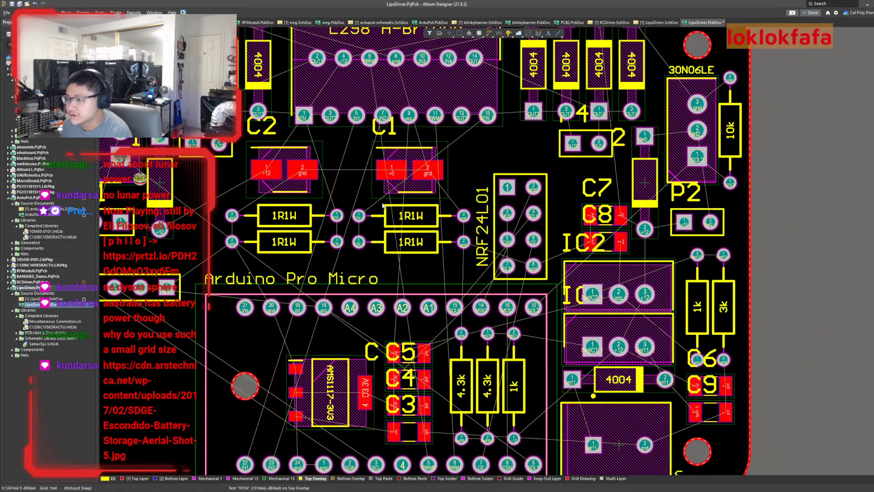
pyautogui.keyDown('ctrl'); pyautogui.scroll(1, 533, 291); pyautogui.keyUp('ctrl')
pyautogui.moveTo(501, 146); pyautogui.dragTo(471, 164, button='right')
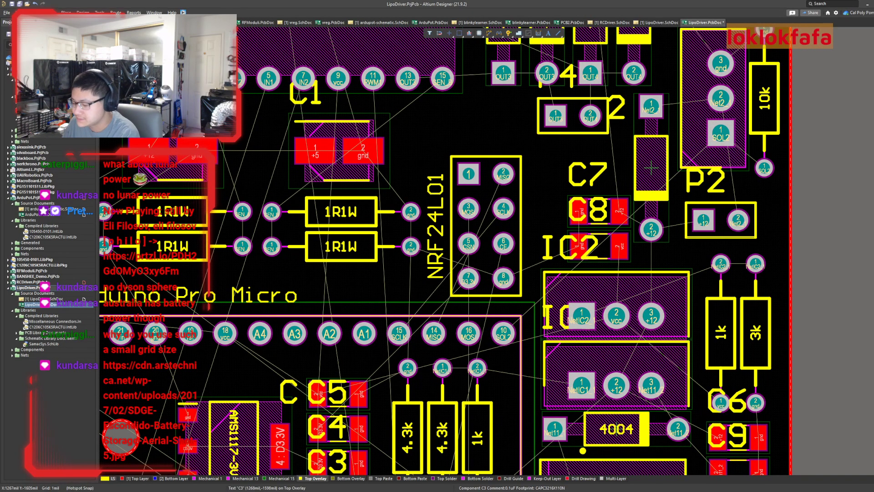
# Switch to the web browser, search for "mm to mil" and convert 15.2 mm to mil.
pyautogui.write('b')
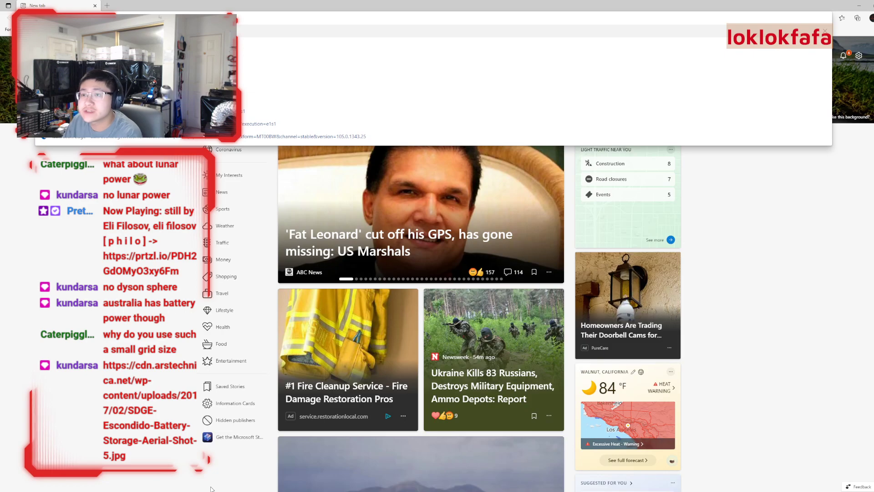
pyautogui.press('BackSpace')
pyautogui.write('b')
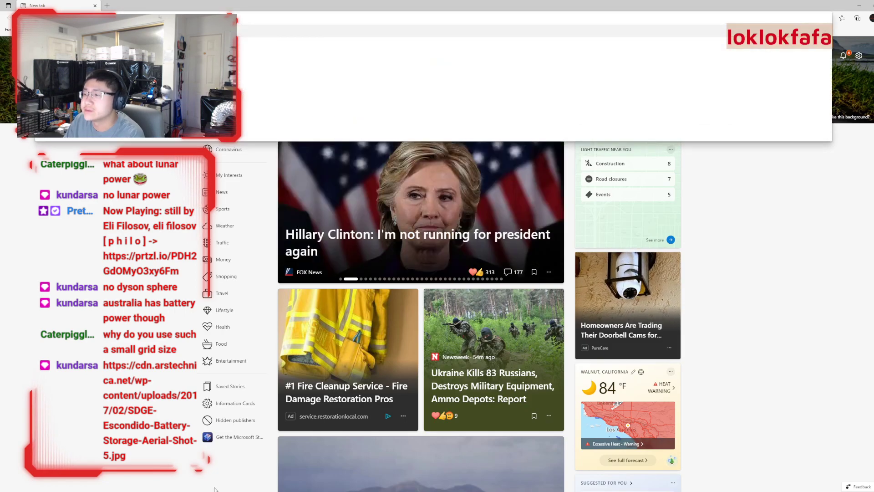
pyautogui.press('Return')
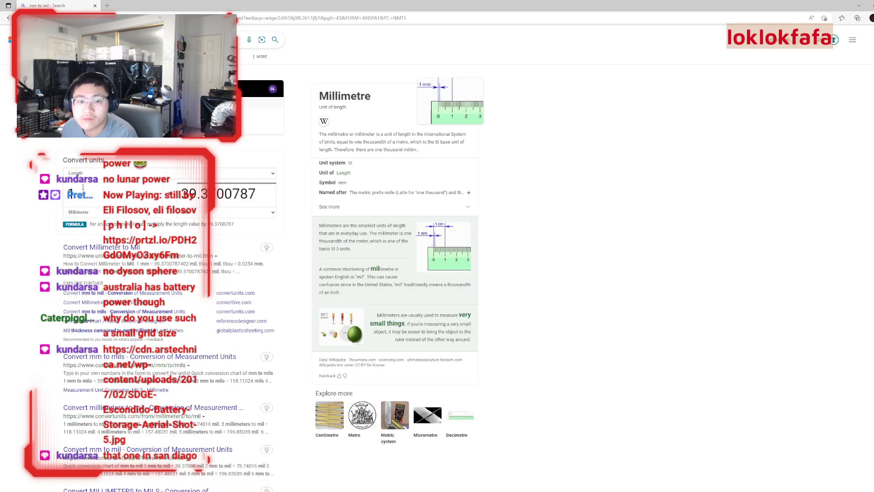
pyautogui.write('5.2')
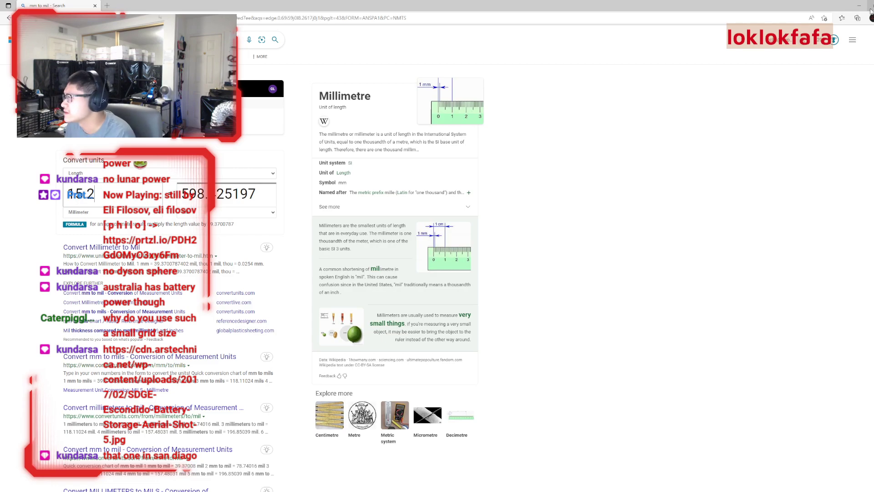
# Return to the PCB layout in Altium and measure vertically from the NRF24L01 header's lower edge to the free area beneath the H-Bridge.
pyautogui.hotkey('alt', 'Tab')
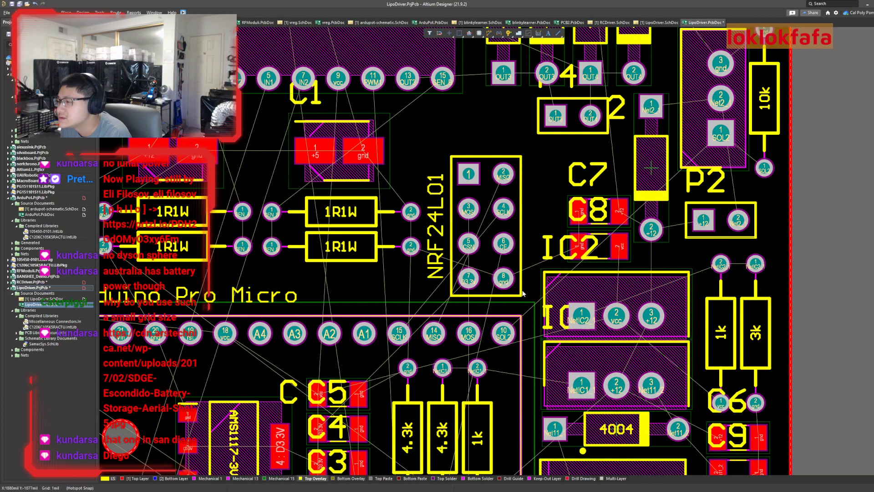
pyautogui.keyDown('ctrl'); pyautogui.scroll(1, 531, 286); pyautogui.keyUp('ctrl')
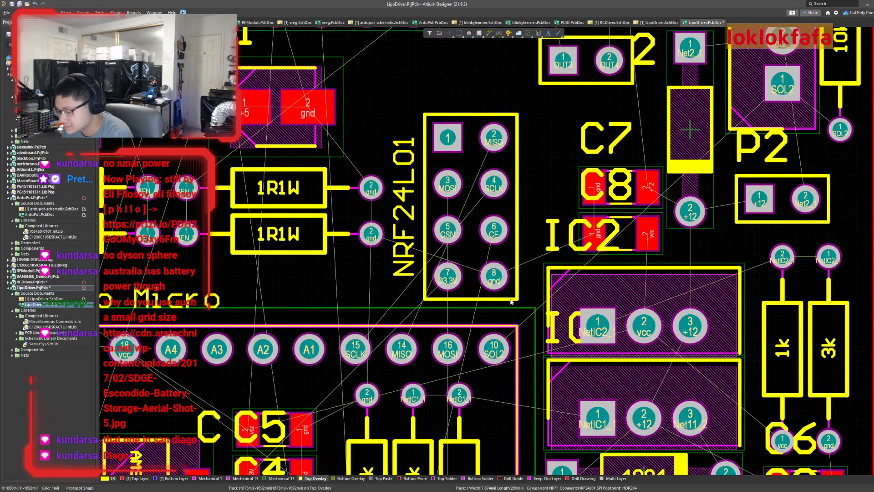
pyautogui.hotkey('ctrl', 'm')
pyautogui.click(472, 299)
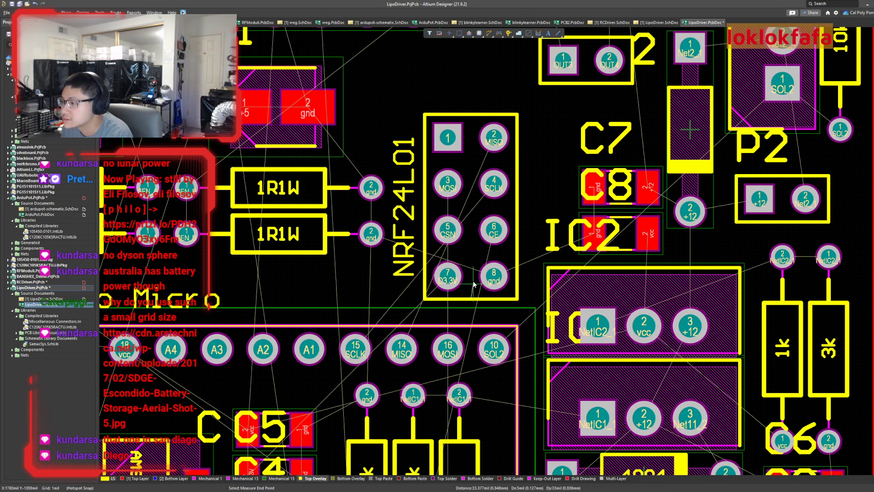
pyautogui.scroll(3, 469, 255)
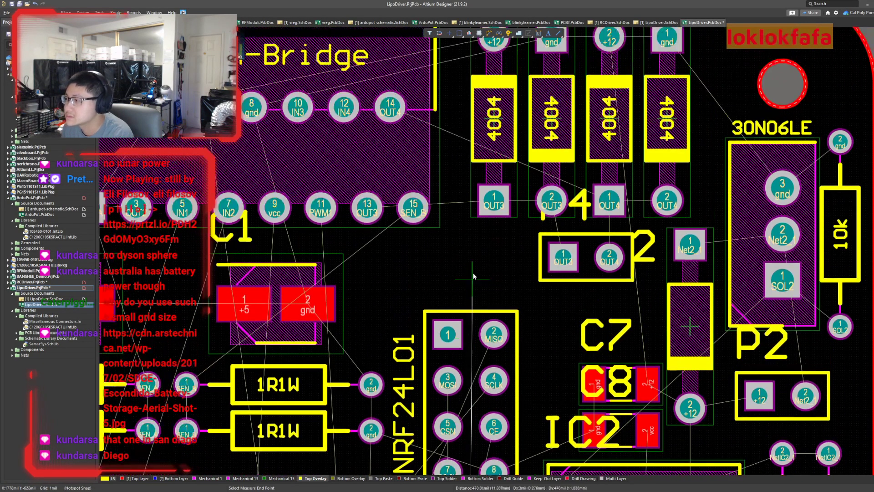
pyautogui.click(471, 230)
pyautogui.click(498, 275)
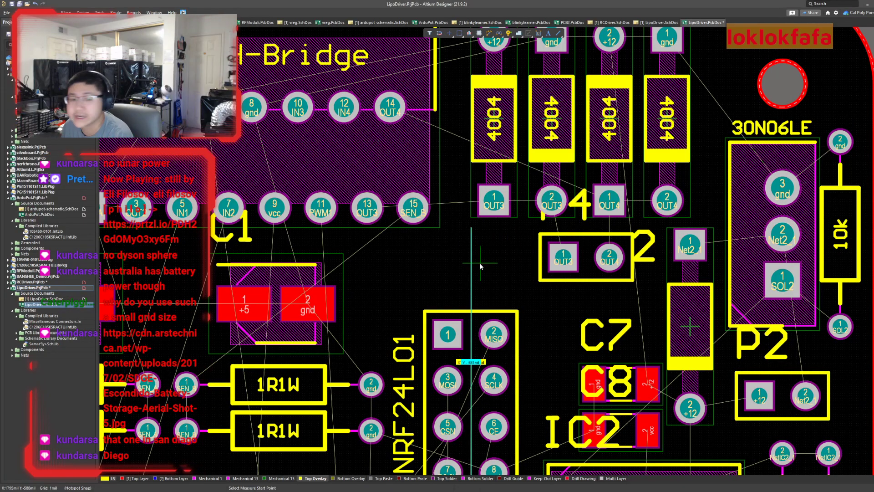
# Leave the measurement and examine the space around the NRF24L01 header, the 1R1W resistors and the Arduino Pro Micro.
pyautogui.scroll(-8, 456, 273)
pyautogui.click(203, 491)
pyautogui.click(204, 491)
pyautogui.scroll(7, 522, 166)
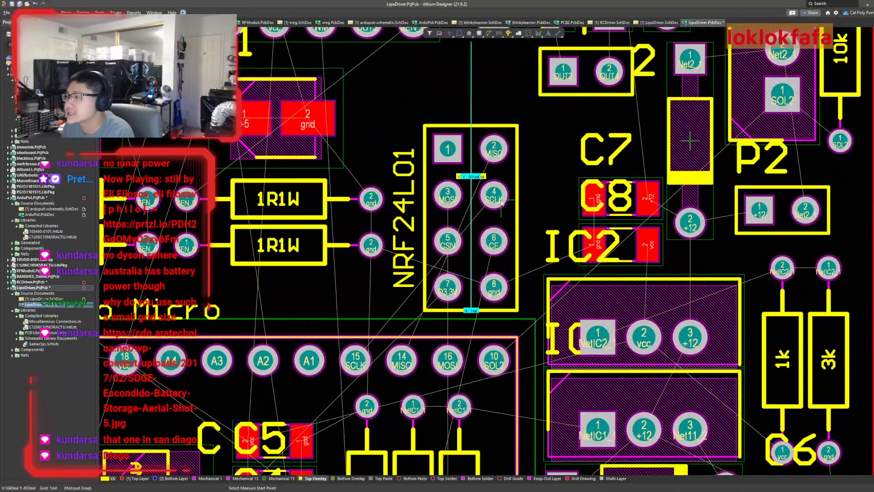
pyautogui.scroll(7, 505, 196)
pyautogui.scroll(-3, 478, 202)
pyautogui.scroll(-4, 478, 202)
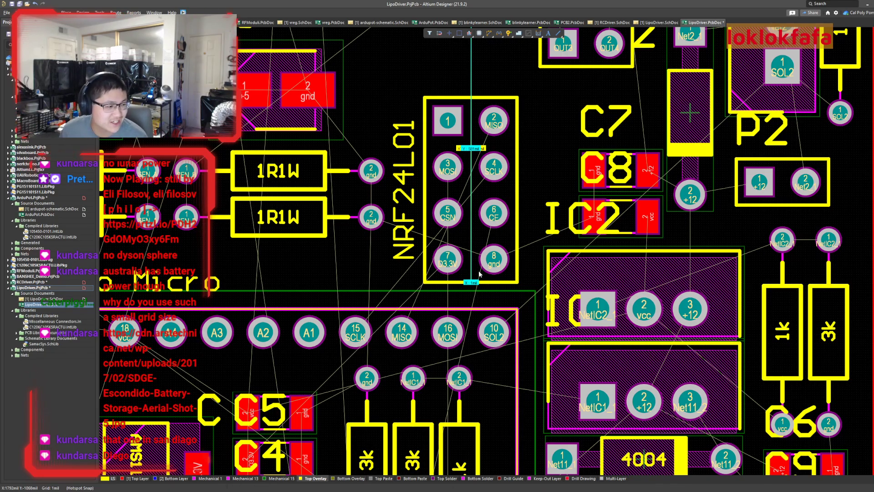
pyautogui.moveTo(354, 268); pyautogui.dragTo(472, 294, button='right')
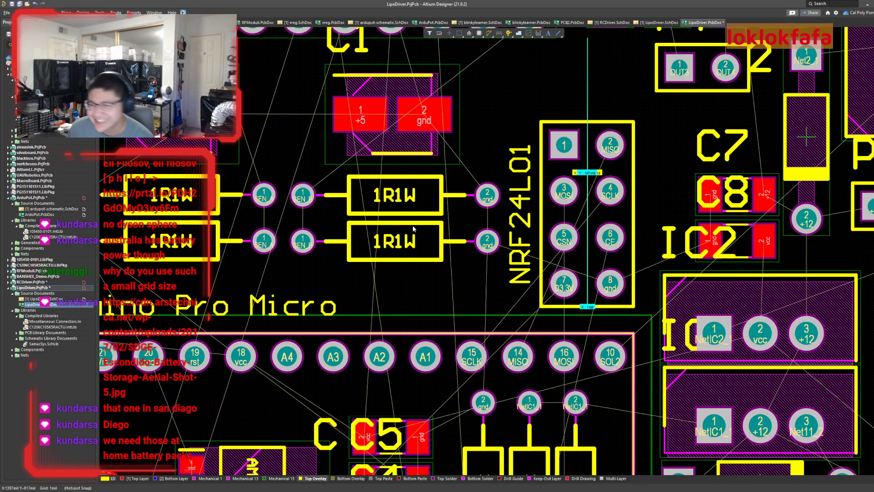
# Set the snap grid to 5 mil and realign the NRF24L01 header slightly above the Arduino Pro Micro outline.
pyautogui.press('g')
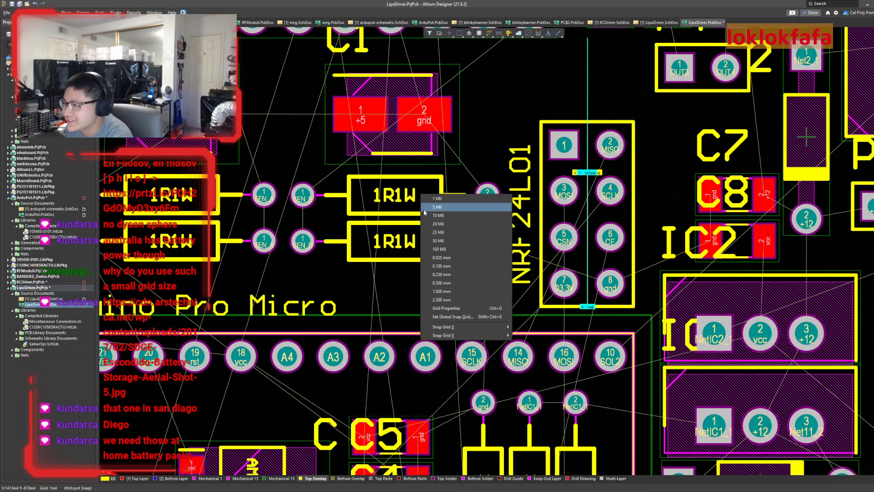
pyautogui.click(426, 213)
pyautogui.moveTo(576, 254); pyautogui.dragTo(565, 241)
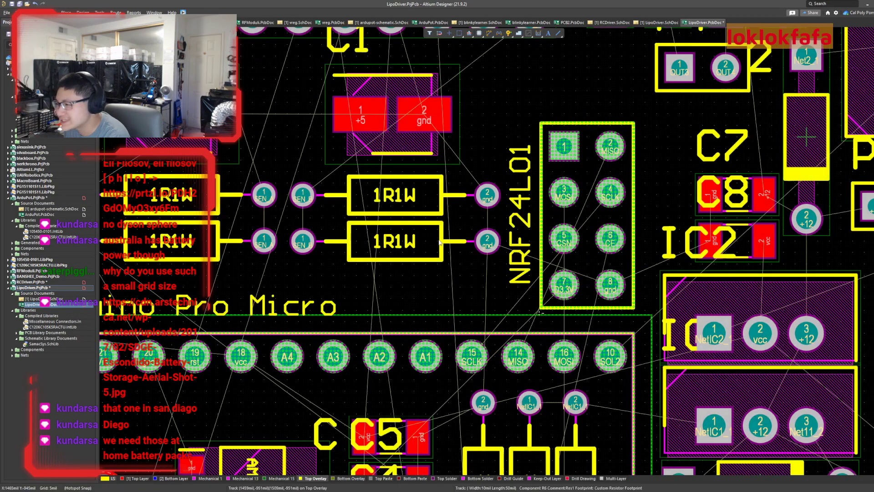
pyautogui.moveTo(444, 272); pyautogui.dragTo(397, 278, button='right')
pyautogui.keyDown('ctrl'); pyautogui.scroll(1, 500, 262); pyautogui.keyUp('ctrl')
pyautogui.keyDown('ctrl'); pyautogui.scroll(1, 501, 261); pyautogui.keyUp('ctrl')
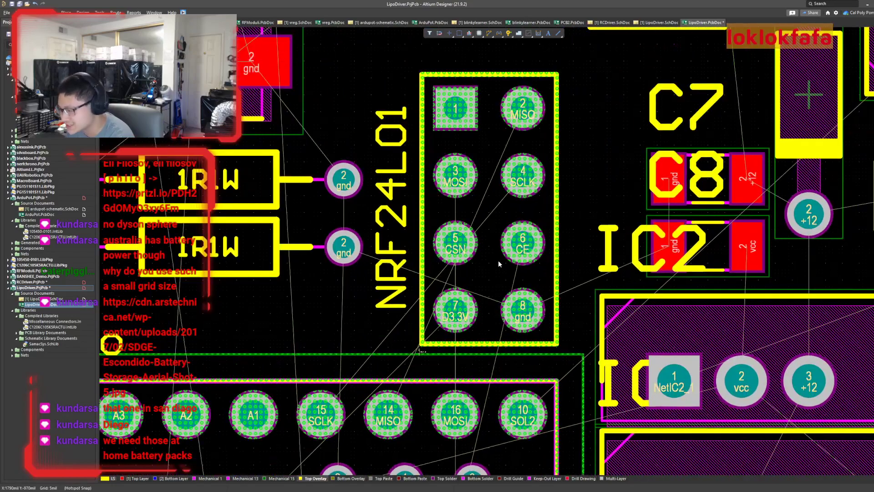
# Keep the snap grid at 5 mil and move the NRF24L01 header up about 10 mil, away from the Arduino Pro Micro outline.
pyautogui.press('g')
pyautogui.click(457, 265)
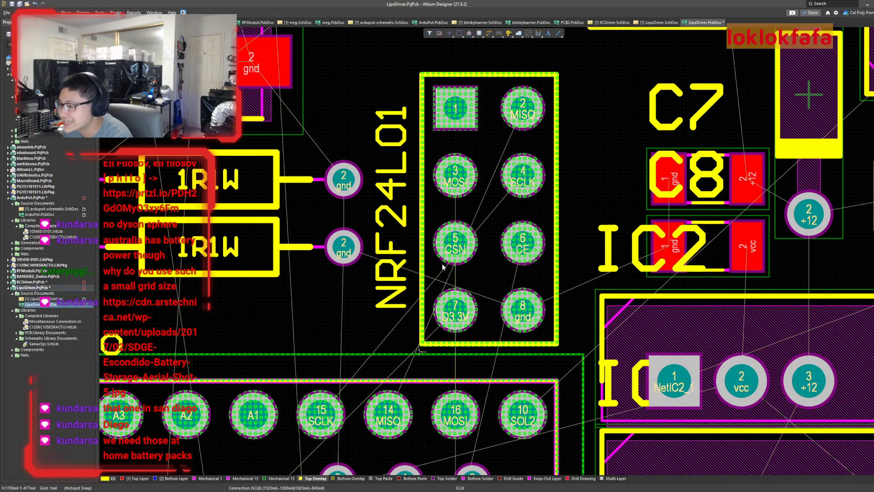
pyautogui.press('g')
pyautogui.click(459, 279)
pyautogui.moveTo(457, 258); pyautogui.dragTo(456, 240)
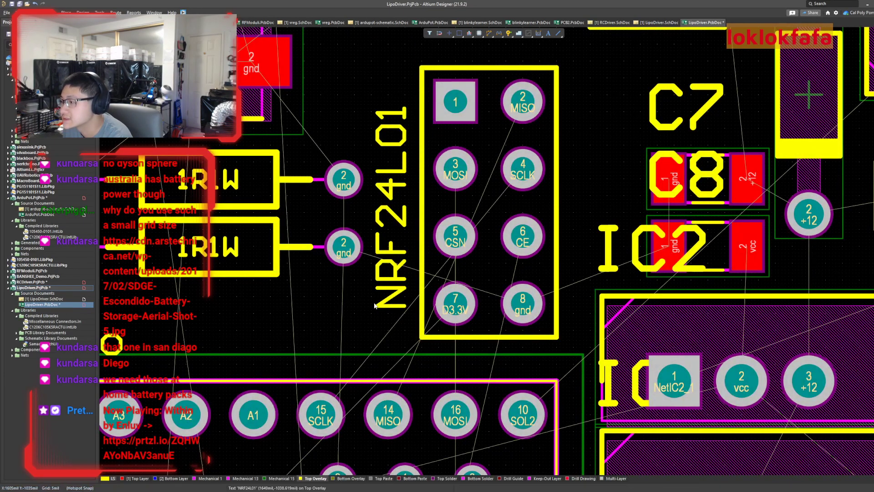
# Move the NRF24L01 label closer to its header, centered vertically along the header's side.
pyautogui.click(392, 259)
pyautogui.moveTo(392, 260); pyautogui.dragTo(411, 199)
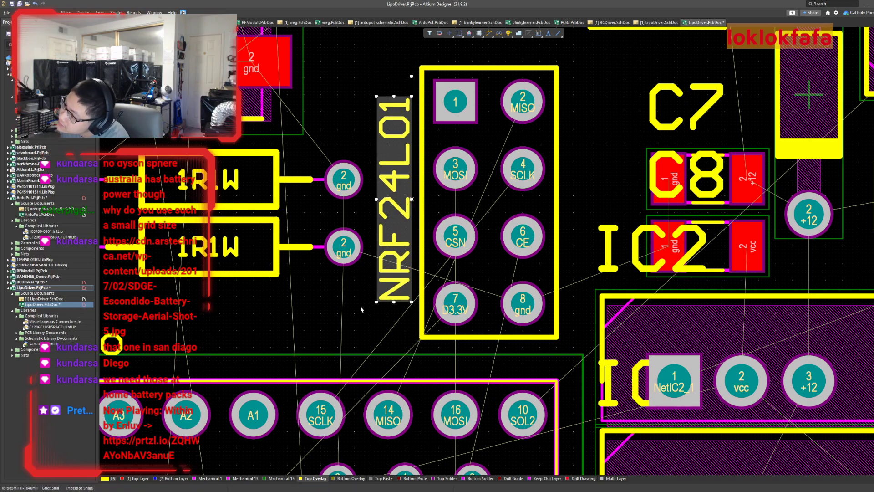
pyautogui.click(357, 317)
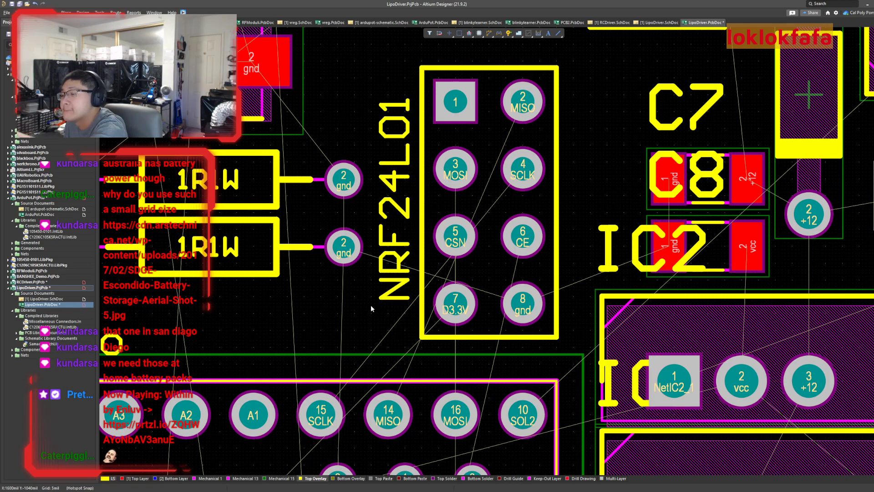
pyautogui.moveTo(389, 291); pyautogui.dragTo(411, 205)
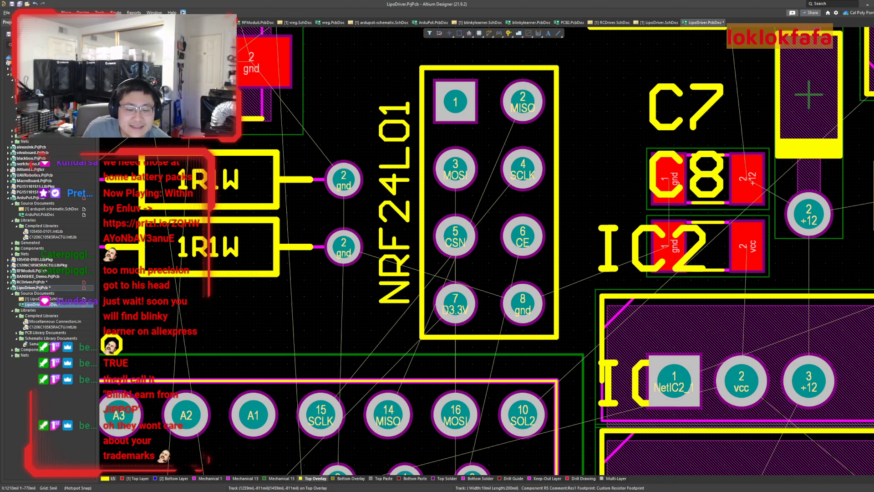
# Review the component placement around the NRF24L01 header, C1, the 1R1W resistors and the H-Bridge.
pyautogui.hotkey('alt', 'Tab')
pyautogui.hotkey('alt', 'Tab')
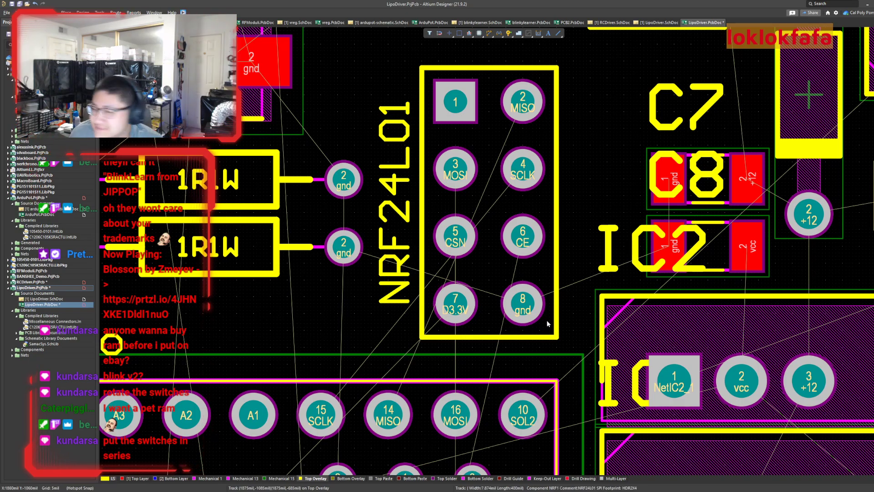
pyautogui.scroll(5, 485, 304)
pyautogui.keyDown('ctrl'); pyautogui.scroll(-3, 484, 304); pyautogui.keyUp('ctrl')
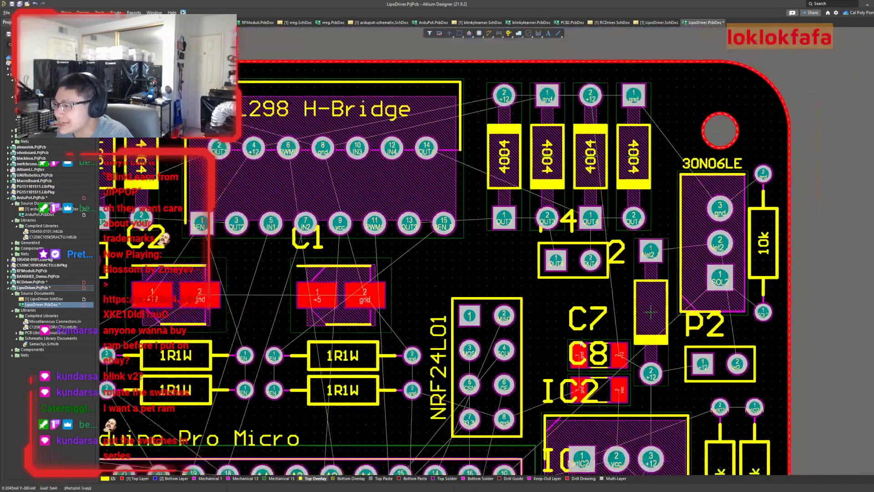
pyautogui.scroll(-2, 536, 286)
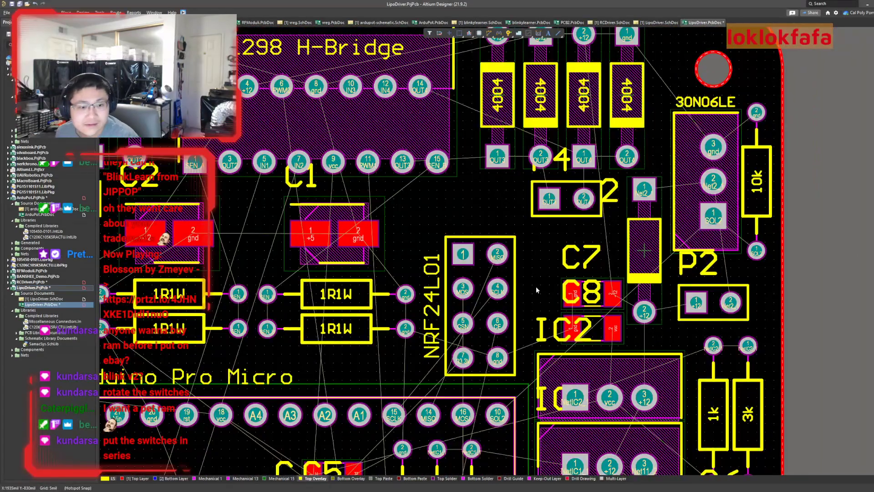
pyautogui.scroll(-1, 537, 283)
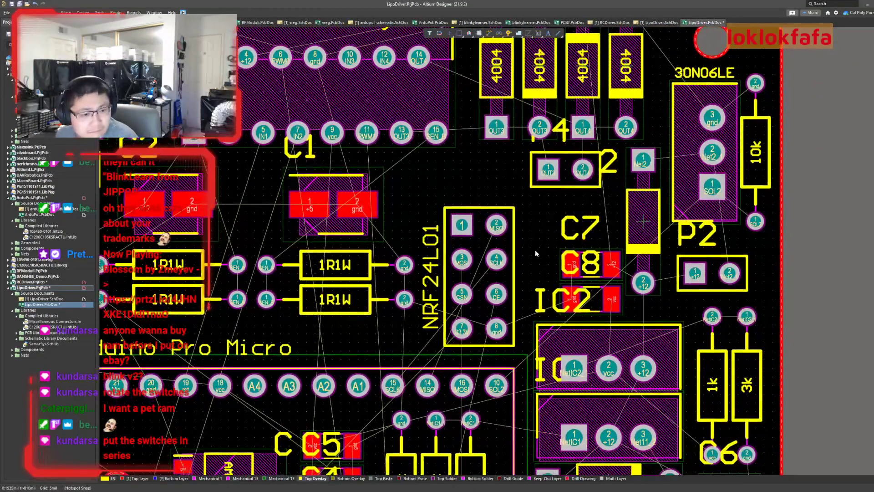
pyautogui.moveTo(542, 269); pyautogui.dragTo(545, 223, button='right')
pyautogui.keyDown('ctrl'); pyautogui.scroll(2, 462, 219); pyautogui.keyUp('ctrl')
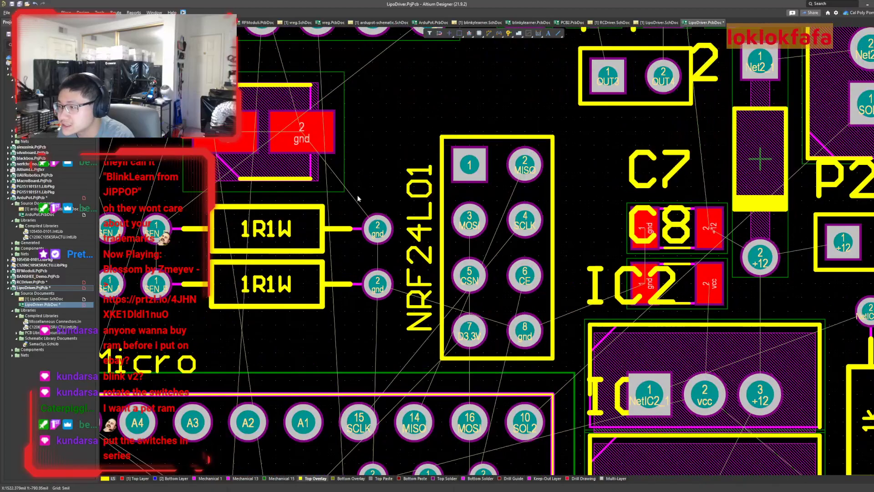
pyautogui.keyDown('ctrl'); pyautogui.scroll(-2, 357, 199); pyautogui.keyUp('ctrl')
pyautogui.moveTo(365, 189); pyautogui.dragTo(392, 222, button='right')
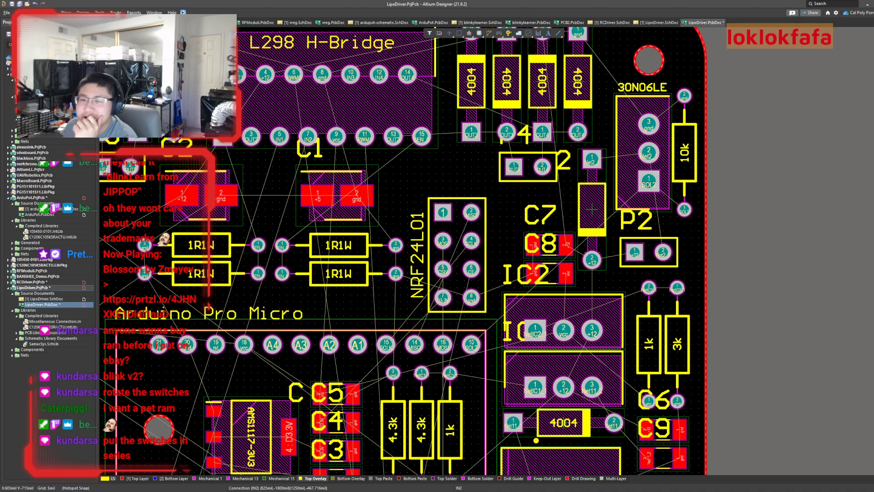
# Open the LipoDriver.SchDoc schematic and show the properties of capacitor C2 on the +12 supply.
pyautogui.click(660, 22)
pyautogui.moveTo(488, 96); pyautogui.dragTo(231, 400, button='right')
pyautogui.moveTo(624, 342); pyautogui.dragTo(608, 296, button='right')
pyautogui.click(552, 336)
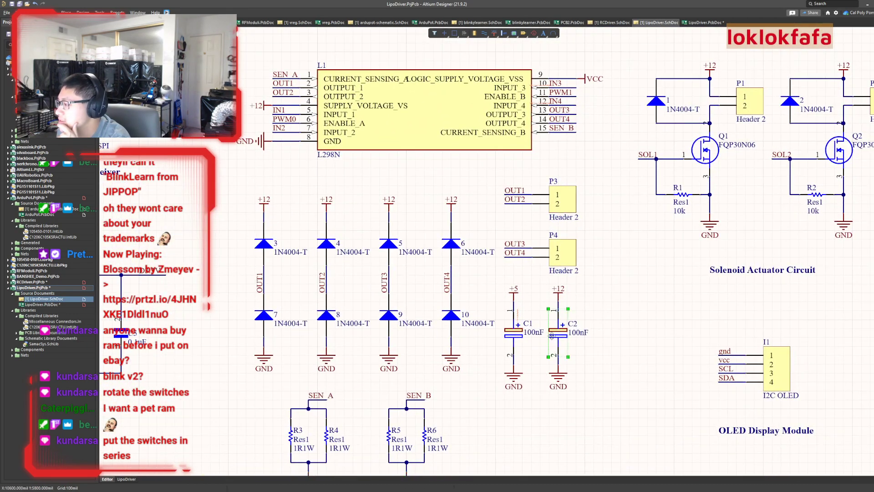
pyautogui.doubleClick(552, 336)
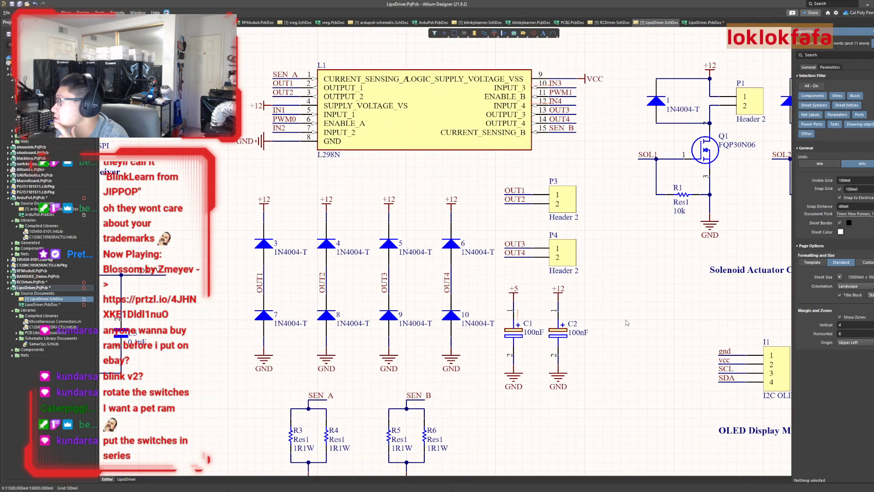
pyautogui.click(554, 331)
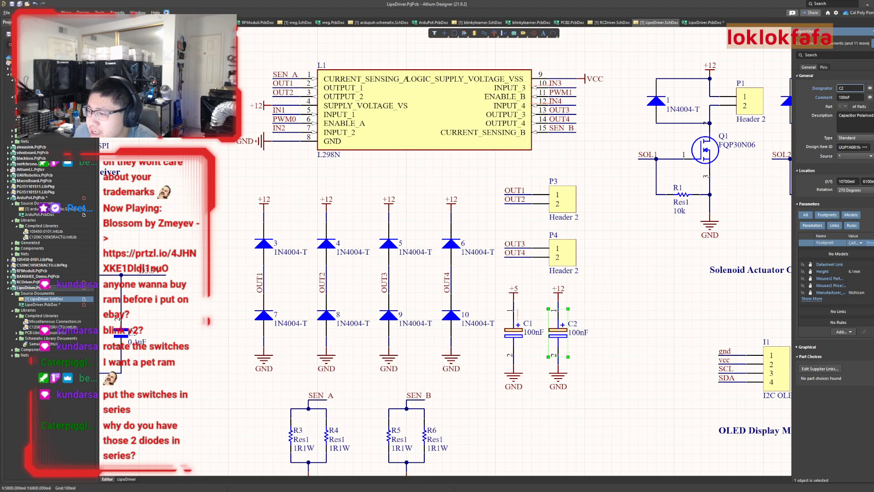
# Deselect C2 and examine the 1N4004-T diode pairs, sense resistors and supply capacitors on the schematic.
pyautogui.moveTo(257, 276); pyautogui.dragTo(290, 270, button='right')
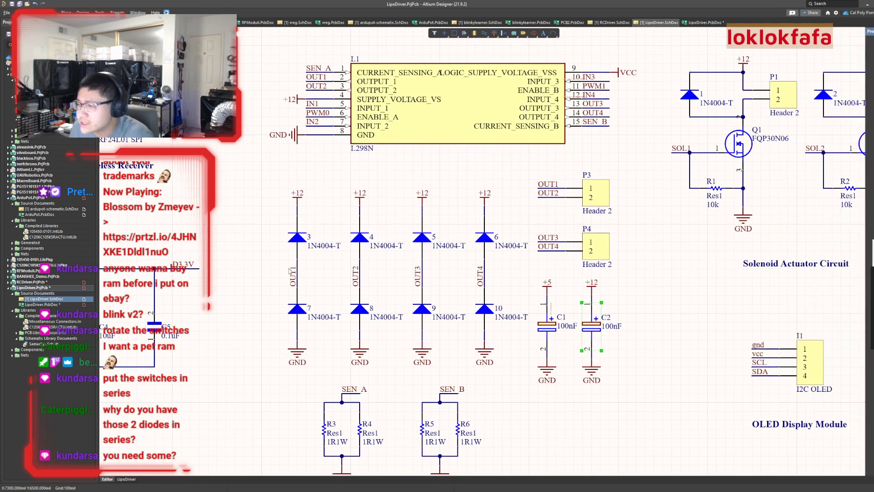
pyautogui.click(294, 274)
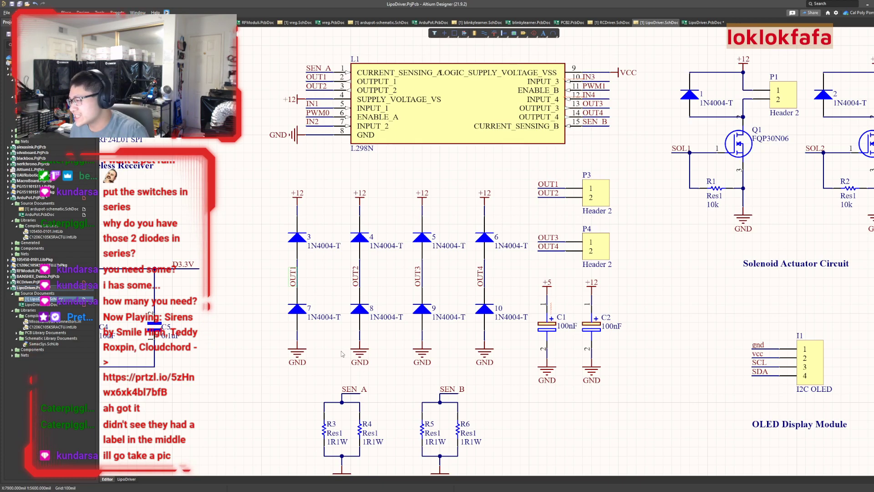
pyautogui.moveTo(324, 356); pyautogui.dragTo(381, 349, button='right')
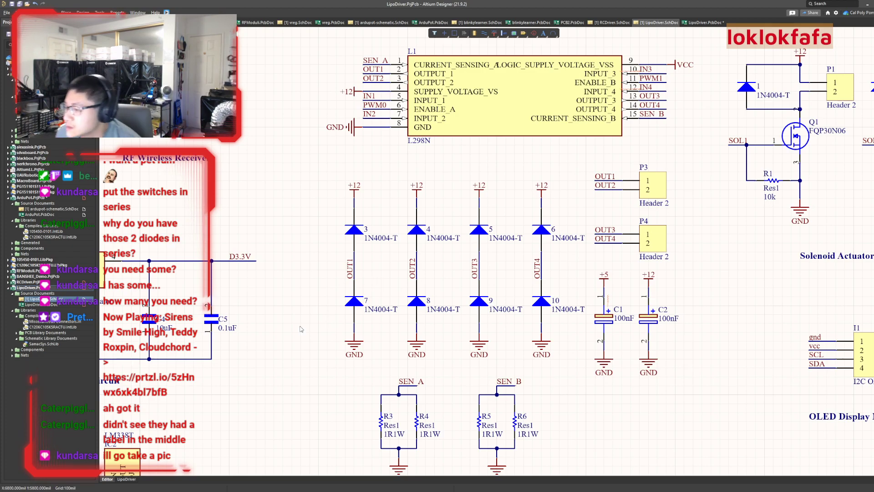
pyautogui.scroll(-2, 327, 301)
pyautogui.keyDown('ctrl'); pyautogui.scroll(2, 509, 206); pyautogui.keyUp('ctrl')
pyautogui.moveTo(593, 235); pyautogui.dragTo(677, 194, button='right')
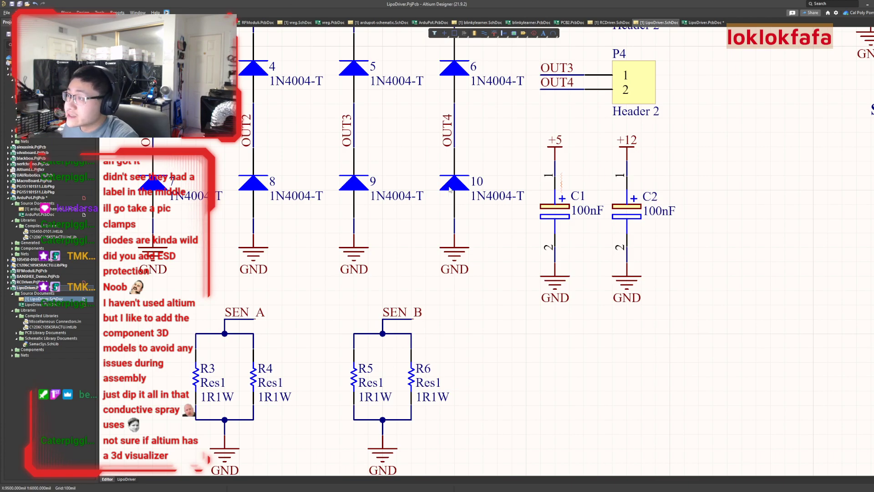
# Return to LipoDriver.PcbDoc and display the whole board as a tilted 3D view.
pyautogui.hotkey('ctrl', 'Tab')
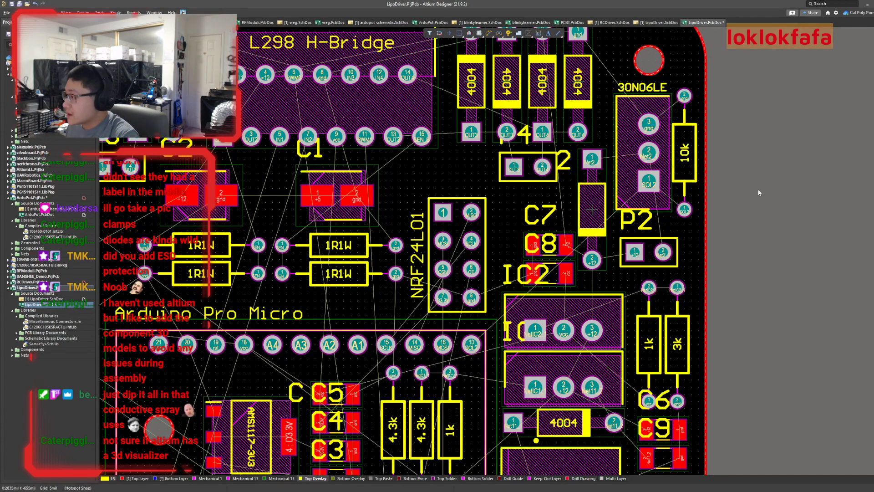
pyautogui.press('3')
pyautogui.keyDown('ctrl'); pyautogui.scroll(4, 756, 196); pyautogui.keyUp('ctrl')
pyautogui.keyDown('ctrl'); pyautogui.scroll(-6, 752, 200); pyautogui.keyUp('ctrl')
pyautogui.moveTo(728, 179)
pyautogui.mouseDown(button='right')
pyautogui.moveTo(660, 297)
pyautogui.moveTo(716, 179)
pyautogui.mouseUp(button='right')
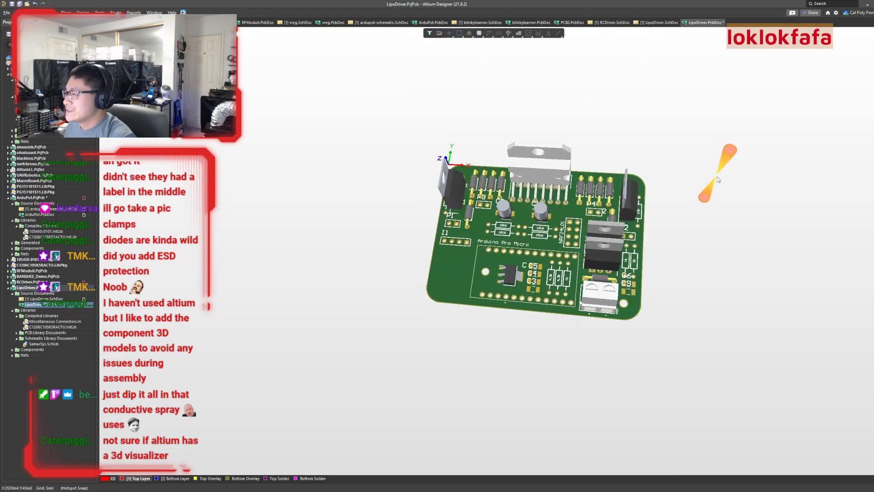
# Examine the 3D board model close up, from the H-Bridge and heatsinks to the header and Arduino Pro Micro outline.
pyautogui.keyDown('ctrl'); pyautogui.scroll(-3, 716, 188); pyautogui.keyUp('ctrl')
pyautogui.scroll(4, 717, 190)
pyautogui.scroll(-3, 720, 356)
pyautogui.keyDown('shift'); pyautogui.scroll(3, 728, 332); pyautogui.keyUp('shift')
pyautogui.keyDown('shift'); pyautogui.scroll(-4, 724, 306); pyautogui.keyUp('shift')
pyautogui.keyDown('ctrl'); pyautogui.scroll(4, 651, 284); pyautogui.keyUp('ctrl')
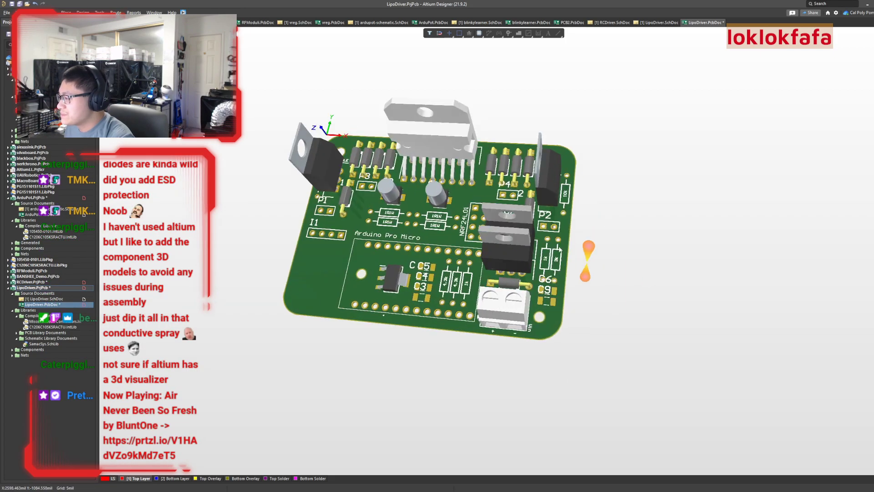
pyautogui.keyDown('ctrl'); pyautogui.scroll(2, 567, 254); pyautogui.keyUp('ctrl')
pyautogui.moveTo(679, 304); pyautogui.dragTo(788, 365, button='right')
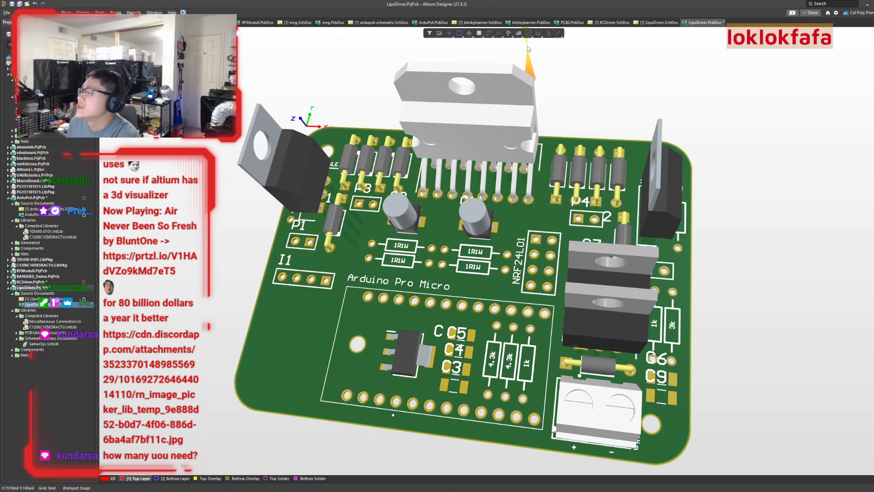
pyautogui.moveTo(814, 162); pyautogui.dragTo(661, 148)
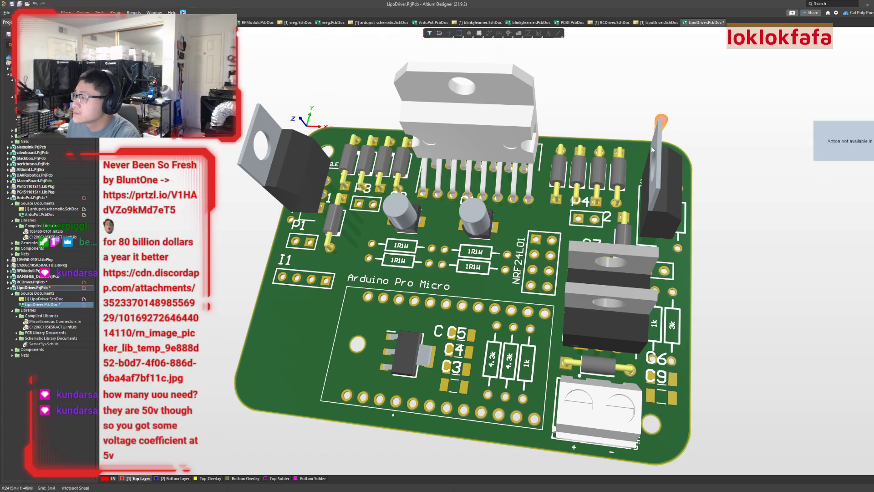
# Switch the board back to the 2D layout and review the component placement across it.
pyautogui.press('2')
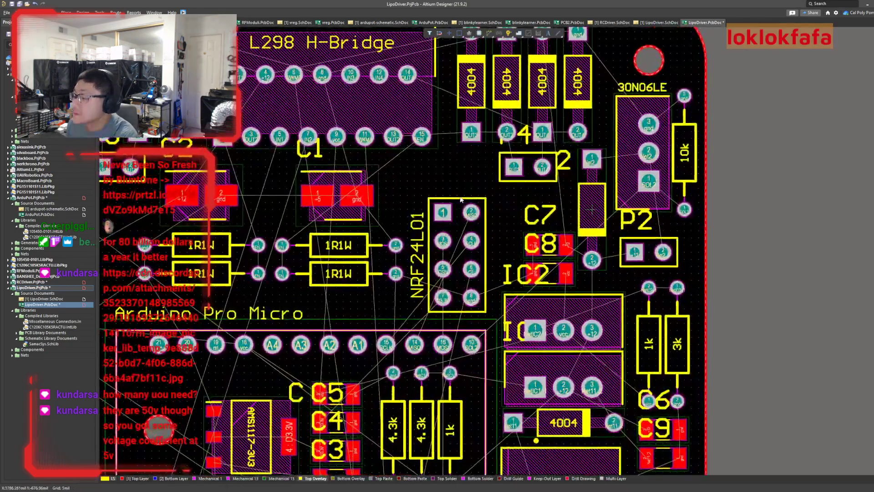
pyautogui.keyDown('ctrl'); pyautogui.scroll(-1, 463, 197); pyautogui.keyUp('ctrl')
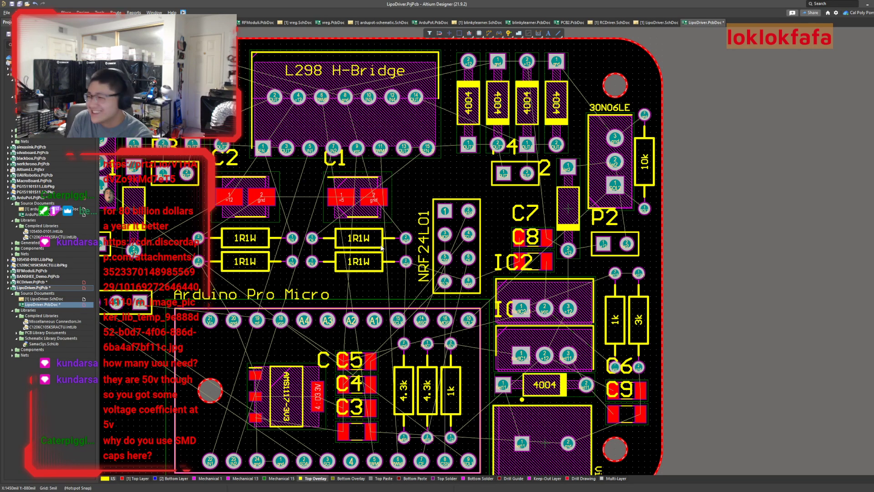
pyautogui.moveTo(412, 202); pyautogui.dragTo(503, 198, button='right')
pyautogui.keyDown('ctrl'); pyautogui.scroll(-1, 514, 181); pyautogui.keyUp('ctrl')
pyautogui.keyDown('ctrl'); pyautogui.scroll(-1, 504, 185); pyautogui.keyUp('ctrl')
pyautogui.keyDown('ctrl'); pyautogui.scroll(1, 512, 184); pyautogui.keyUp('ctrl')
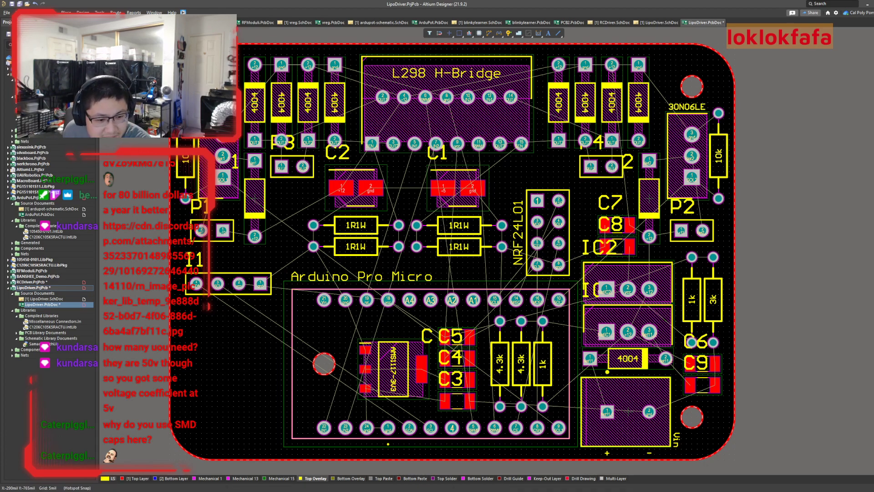
pyautogui.moveTo(232, 327); pyautogui.dragTo(209, 300, button='right')
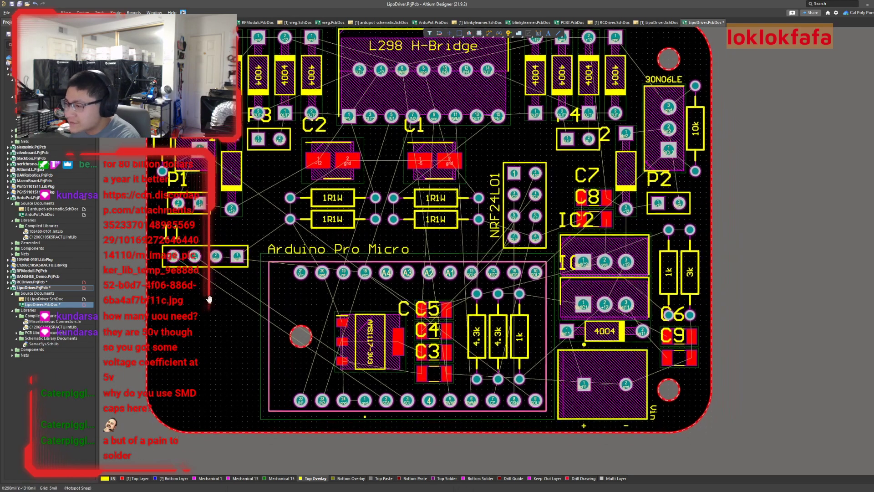
pyautogui.moveTo(475, 254); pyautogui.dragTo(475, 246, button='right')
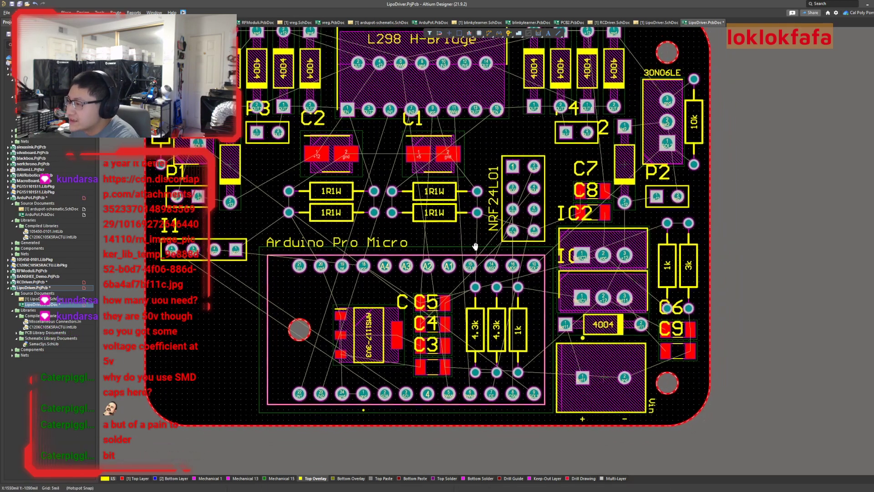
# Inspect the NRF24L01 header's pin nets and their connection lines to the Arduino Pro Micro.
pyautogui.keyDown('ctrl'); pyautogui.scroll(4, 476, 219); pyautogui.keyUp('ctrl')
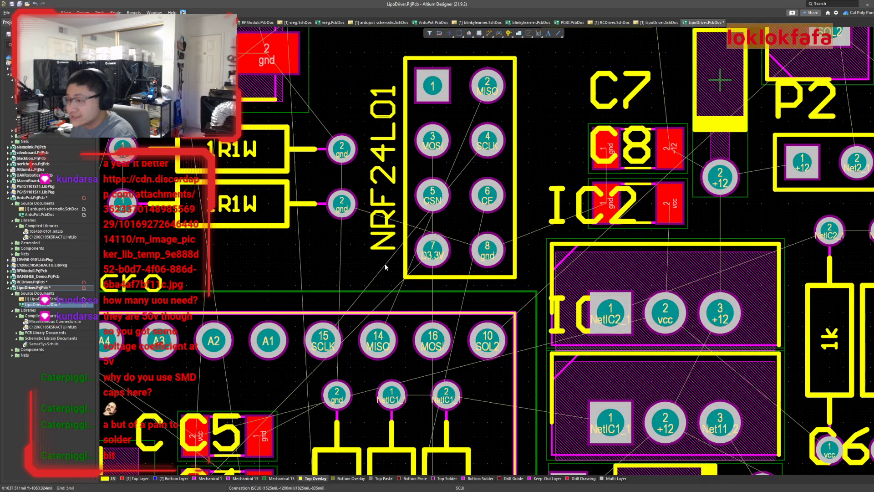
pyautogui.keyDown('ctrl'); pyautogui.scroll(2, 385, 264); pyautogui.keyUp('ctrl')
pyautogui.moveTo(408, 264); pyautogui.dragTo(422, 276, button='right')
pyautogui.moveTo(429, 182); pyautogui.dragTo(430, 188)
pyautogui.moveTo(460, 182); pyautogui.dragTo(394, 151, button='right')
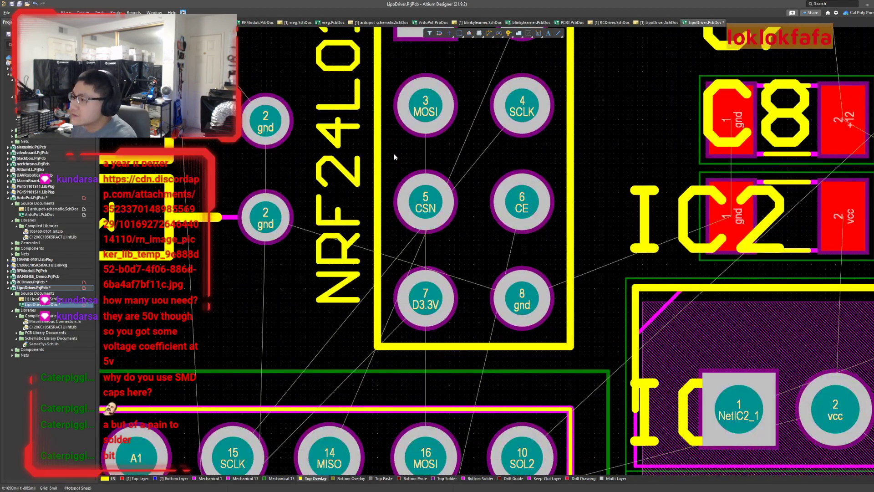
pyautogui.keyDown('ctrl'); pyautogui.scroll(-2, 394, 154); pyautogui.keyUp('ctrl')
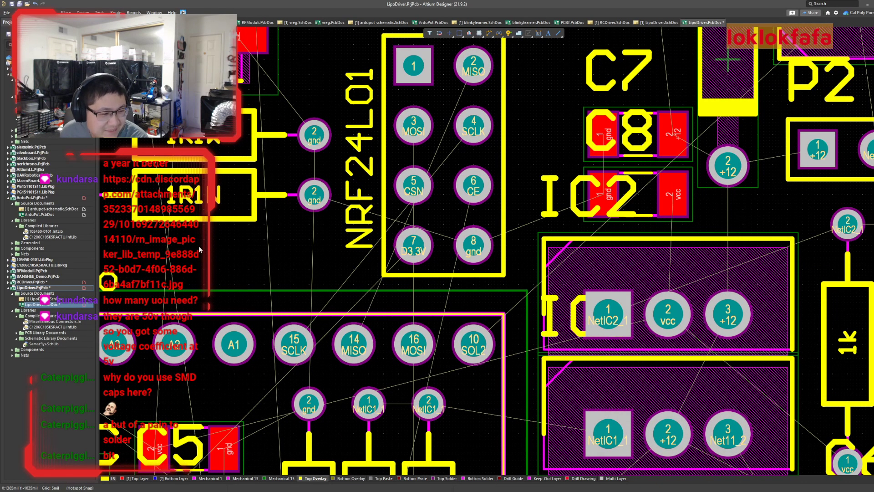
pyautogui.moveTo(220, 259); pyautogui.dragTo(259, 271, button='right')
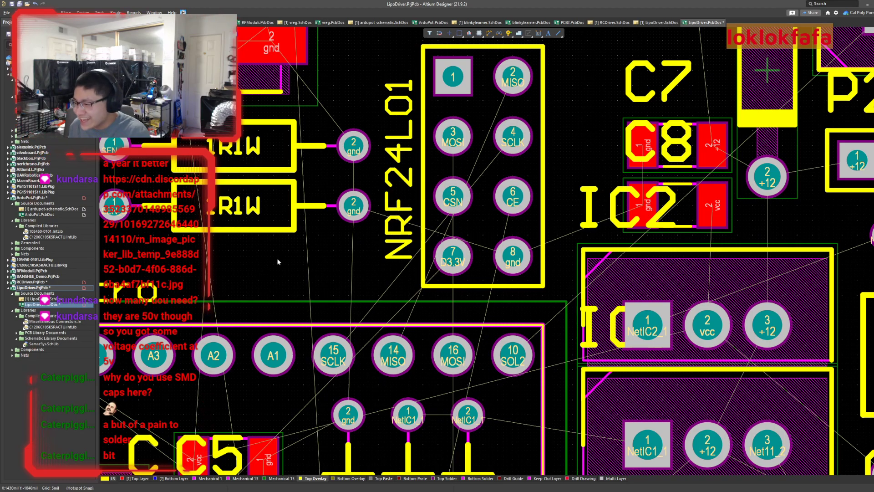
pyautogui.keyDown('ctrl'); pyautogui.scroll(-1, 305, 247); pyautogui.keyUp('ctrl')
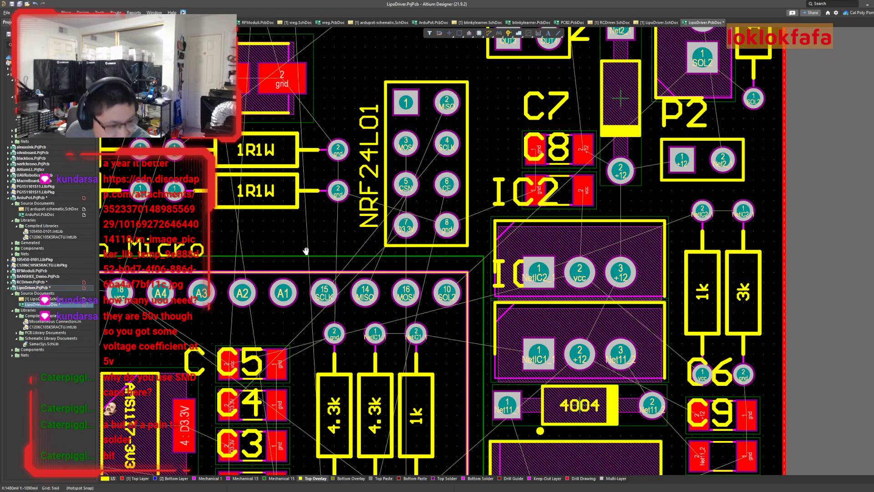
pyautogui.keyDown('ctrl'); pyautogui.scroll(-2, 373, 249); pyautogui.keyUp('ctrl')
pyautogui.moveTo(373, 249); pyautogui.dragTo(381, 236, button='right')
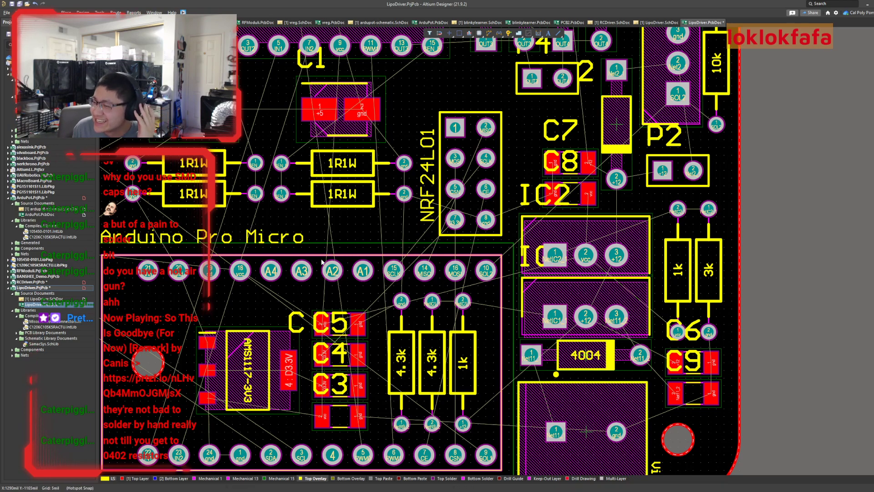
# Align capacitors C1 and C2 above their pairs of 1R1W resistors.
pyautogui.moveTo(366, 236); pyautogui.dragTo(442, 267, button='right')
pyautogui.keyDown('ctrl'); pyautogui.scroll(4, 341, 166); pyautogui.keyUp('ctrl')
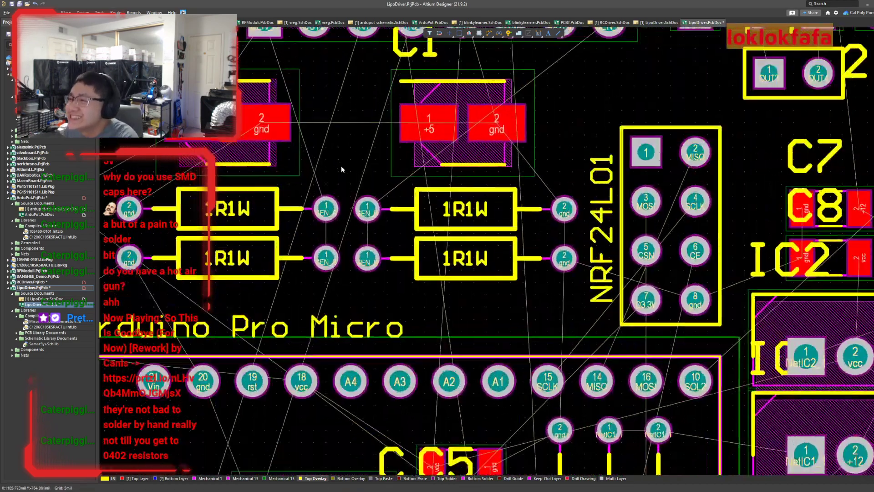
pyautogui.moveTo(483, 154); pyautogui.dragTo(426, 208, button='right')
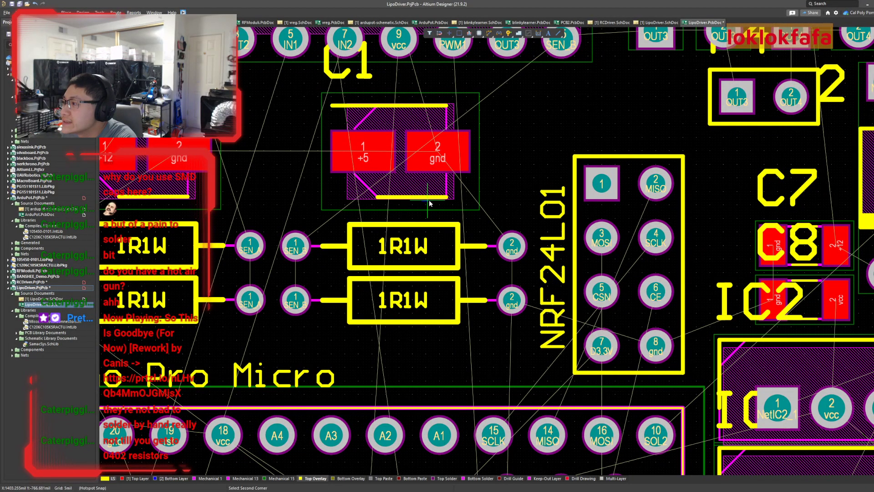
pyautogui.moveTo(421, 191); pyautogui.dragTo(407, 151)
pyautogui.moveTo(275, 170); pyautogui.dragTo(616, 166, button='right')
pyautogui.moveTo(488, 151); pyautogui.dragTo(486, 149)
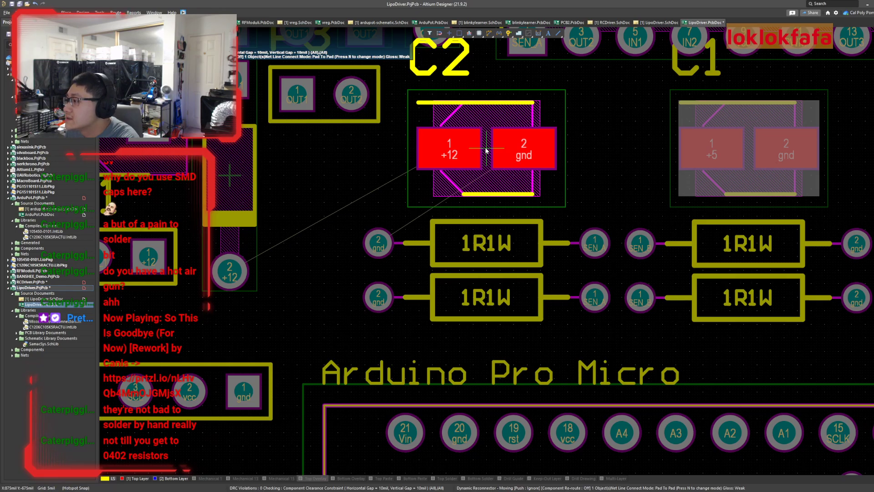
pyautogui.moveTo(486, 149); pyautogui.dragTo(486, 149)
pyautogui.click(486, 149)
pyautogui.click(575, 163)
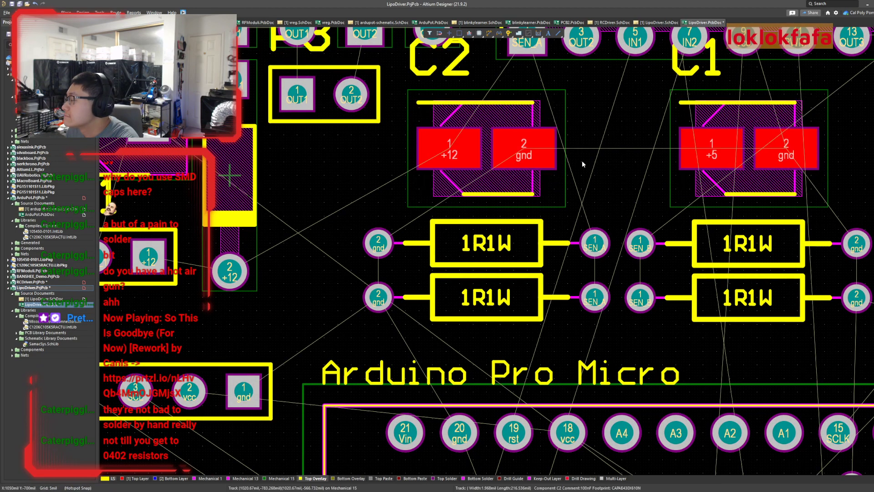
# Examine the layout around C1, C2, the 1R1W resistors and the Arduino Pro Micro.
pyautogui.moveTo(593, 164); pyautogui.dragTo(544, 164, button='right')
pyautogui.keyDown('ctrl'); pyautogui.scroll(-4, 546, 166); pyautogui.keyUp('ctrl')
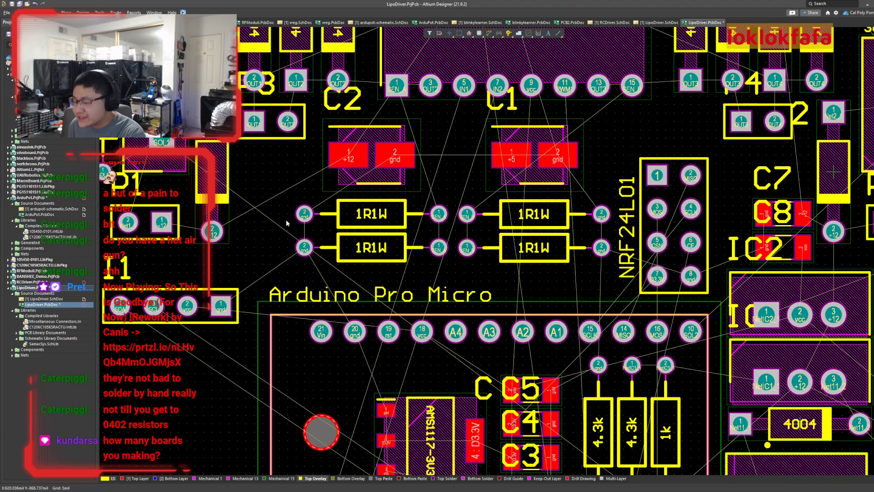
pyautogui.keyDown('ctrl'); pyautogui.scroll(-5, 326, 224); pyautogui.keyUp('ctrl')
pyautogui.moveTo(616, 257); pyautogui.dragTo(573, 241, button='right')
pyautogui.keyDown('ctrl'); pyautogui.scroll(6, 448, 241); pyautogui.keyUp('ctrl')
pyautogui.moveTo(191, 242); pyautogui.dragTo(384, 238, button='right')
pyautogui.keyDown('ctrl'); pyautogui.scroll(5, 285, 233); pyautogui.keyUp('ctrl')
pyautogui.moveTo(285, 234); pyautogui.dragTo(245, 245, button='right')
pyautogui.keyDown('ctrl'); pyautogui.scroll(-4, 245, 246); pyautogui.keyUp('ctrl')
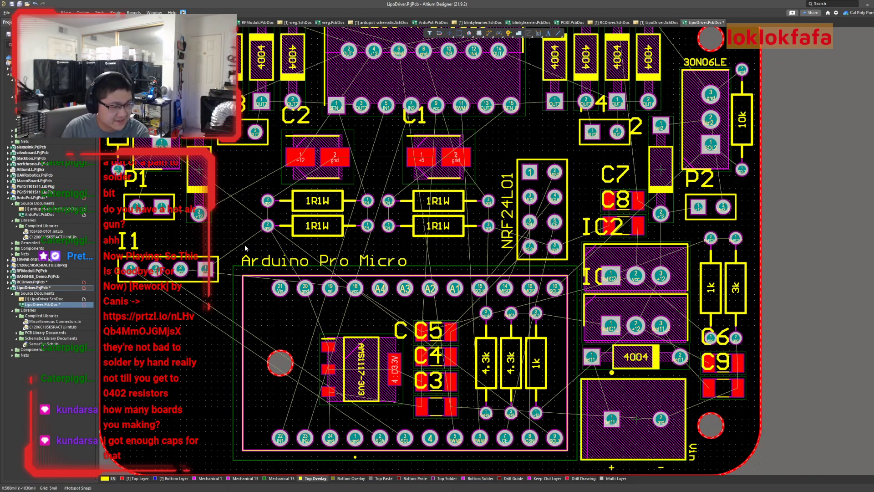
# Measure the distance between the +5 and gnd pads of capacitor C1.
pyautogui.hotkey('ctrl', 'm')
pyautogui.keyDown('ctrl'); pyautogui.scroll(5, 443, 144); pyautogui.keyUp('ctrl')
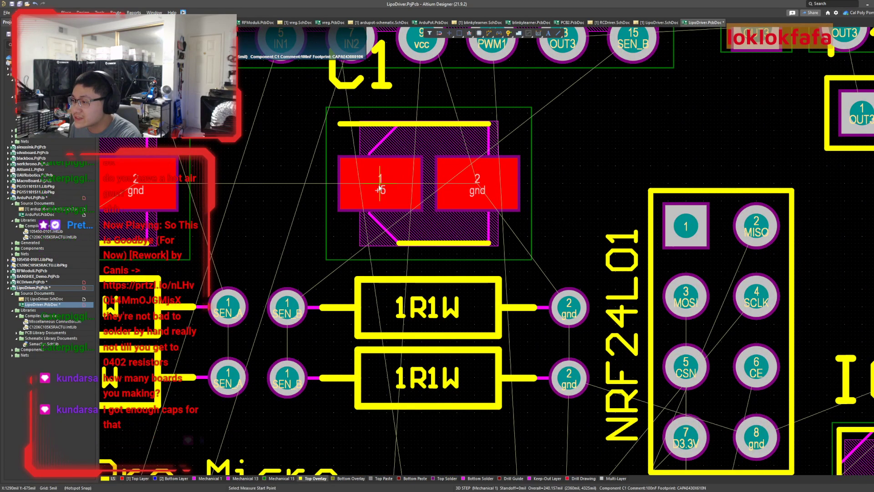
pyautogui.click(388, 180)
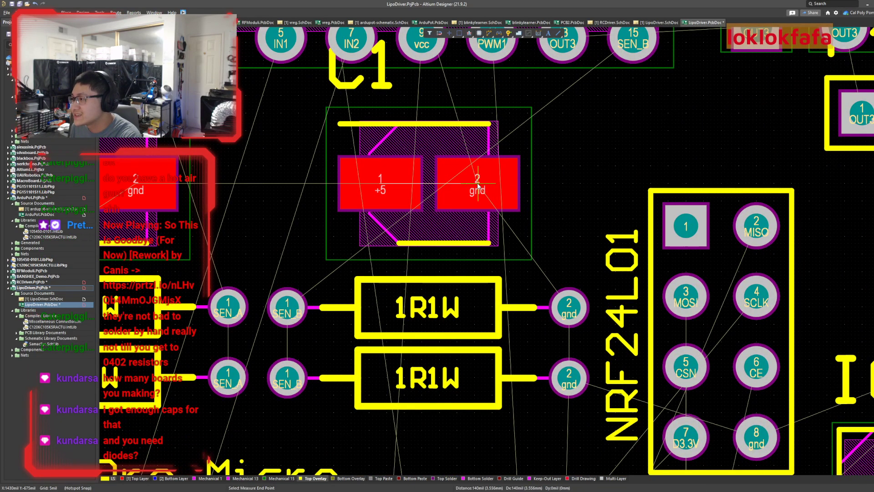
pyautogui.click(478, 186)
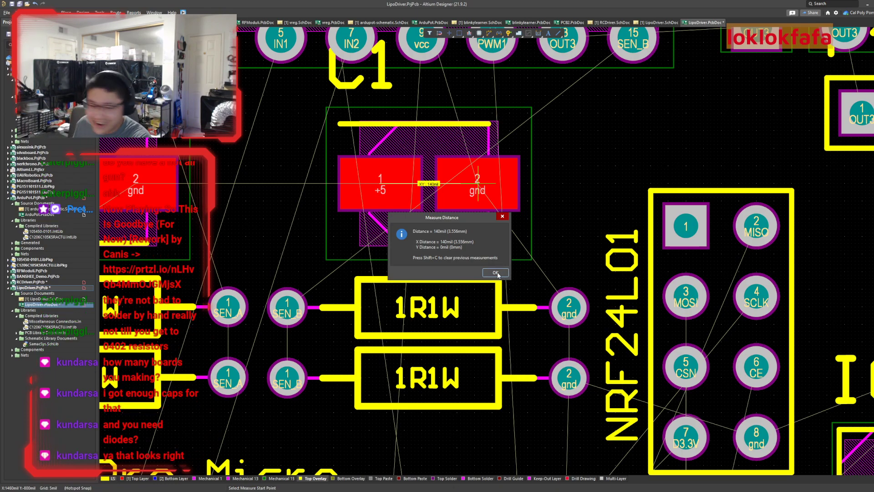
pyautogui.click(498, 273)
pyautogui.keyDown('ctrl'); pyautogui.scroll(-2, 497, 259); pyautogui.keyUp('ctrl')
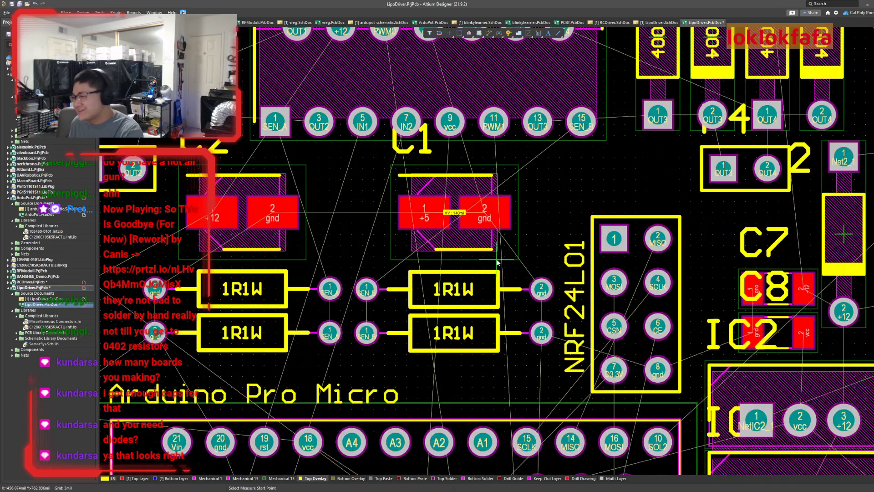
pyautogui.keyDown('ctrl'); pyautogui.scroll(-4, 496, 253); pyautogui.keyUp('ctrl')
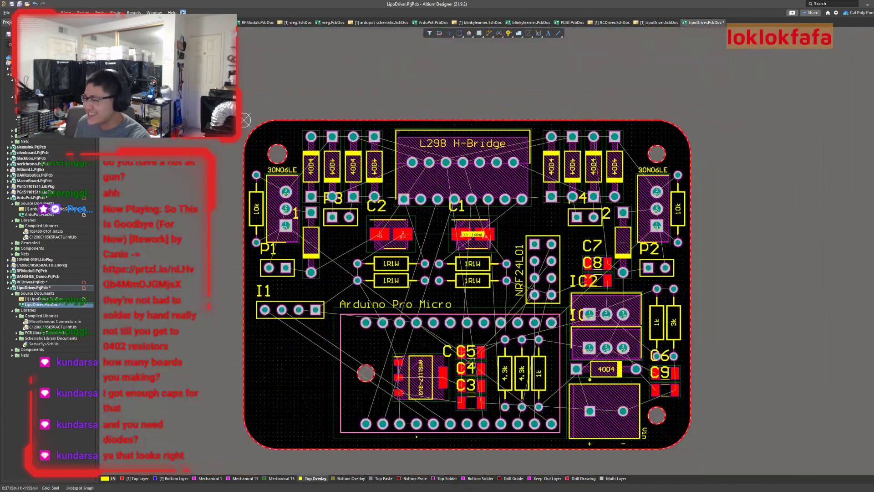
# Measure the pad-to-pad distance of the 4004 diode just beside the L298 H-Bridge, above C2.
pyautogui.keyDown('ctrl'); pyautogui.scroll(4, 626, 296); pyautogui.keyUp('ctrl')
pyautogui.keyDown('ctrl'); pyautogui.scroll(1, 626, 295); pyautogui.keyUp('ctrl')
pyautogui.moveTo(365, 242); pyautogui.dragTo(718, 231, button='right')
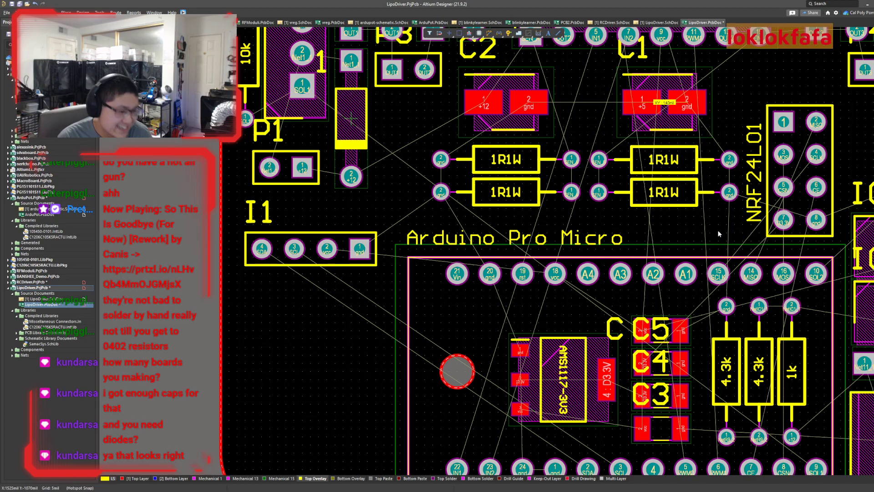
pyautogui.moveTo(370, 329); pyautogui.dragTo(264, 450, button='right')
pyautogui.keyDown('ctrl'); pyautogui.scroll(-1, 290, 296); pyautogui.keyUp('ctrl')
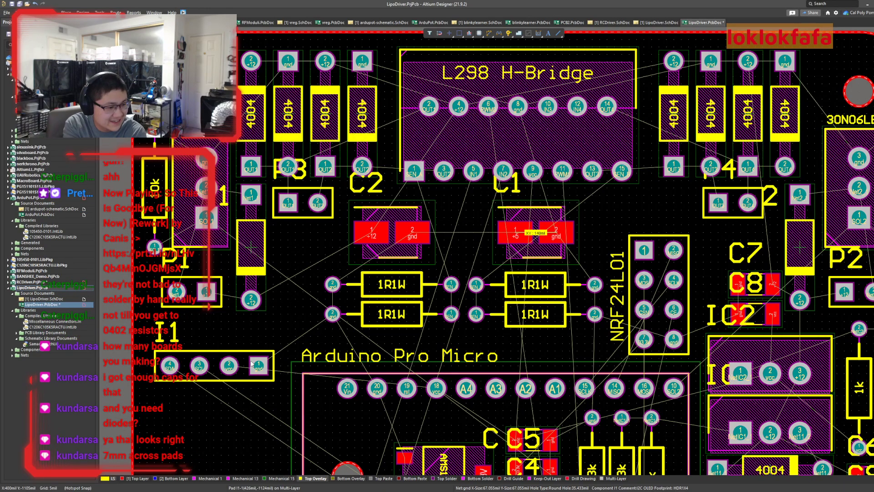
pyautogui.keyDown('ctrl'); pyautogui.scroll(1, 385, 179); pyautogui.keyUp('ctrl')
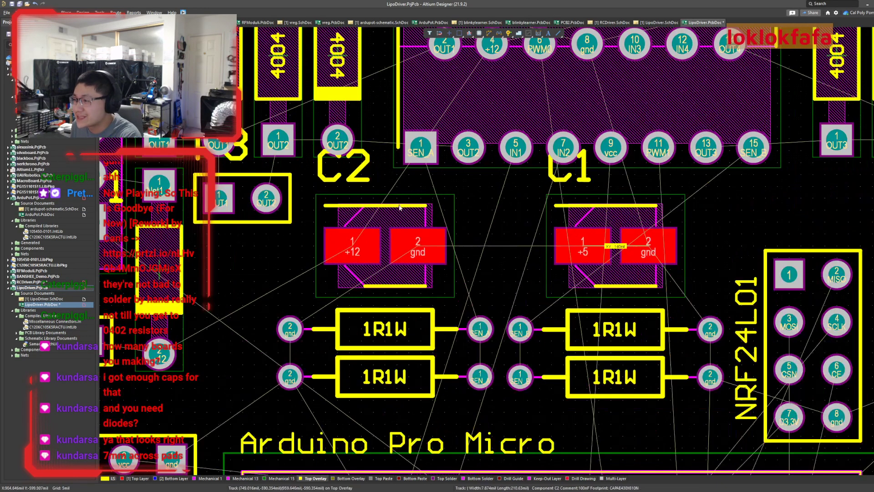
pyautogui.keyDown('ctrl'); pyautogui.scroll(1, 386, 180); pyautogui.keyUp('ctrl')
pyautogui.moveTo(392, 243); pyautogui.dragTo(395, 292, button='right')
pyautogui.hotkey('ctrl', 'm')
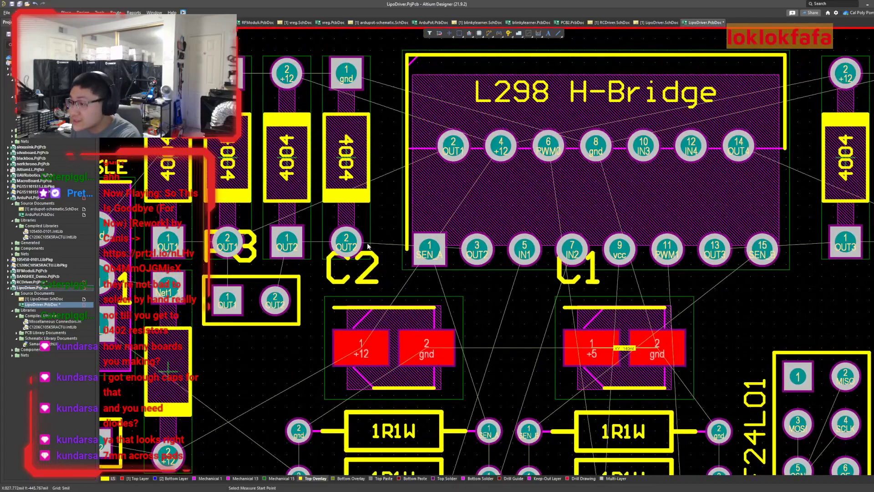
pyautogui.click(346, 243)
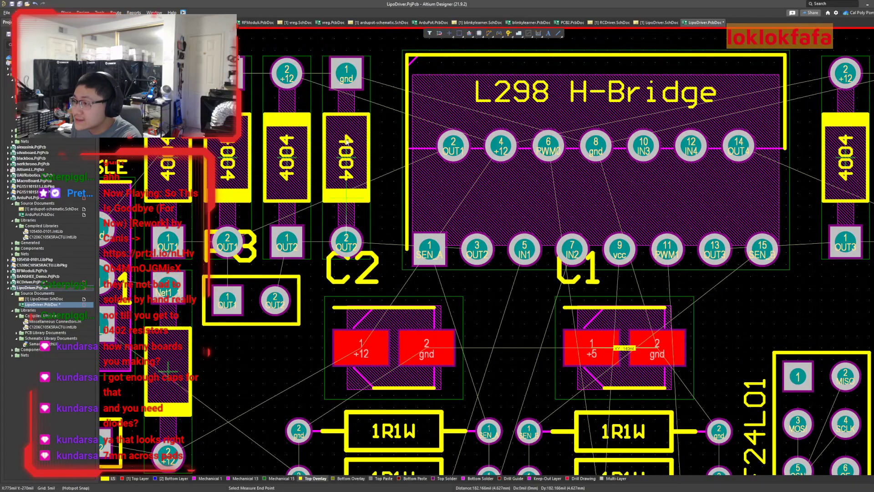
pyautogui.click(347, 73)
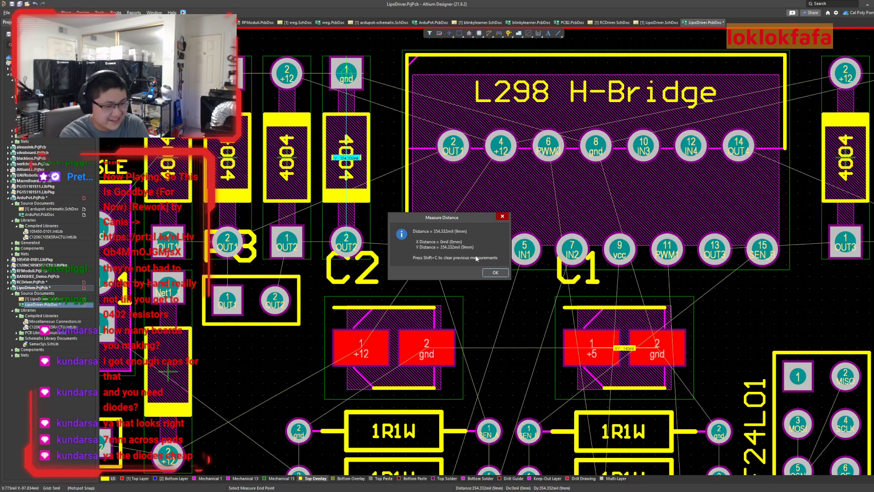
pyautogui.click(496, 272)
pyautogui.keyDown('ctrl'); pyautogui.scroll(-2, 431, 230); pyautogui.keyUp('ctrl')
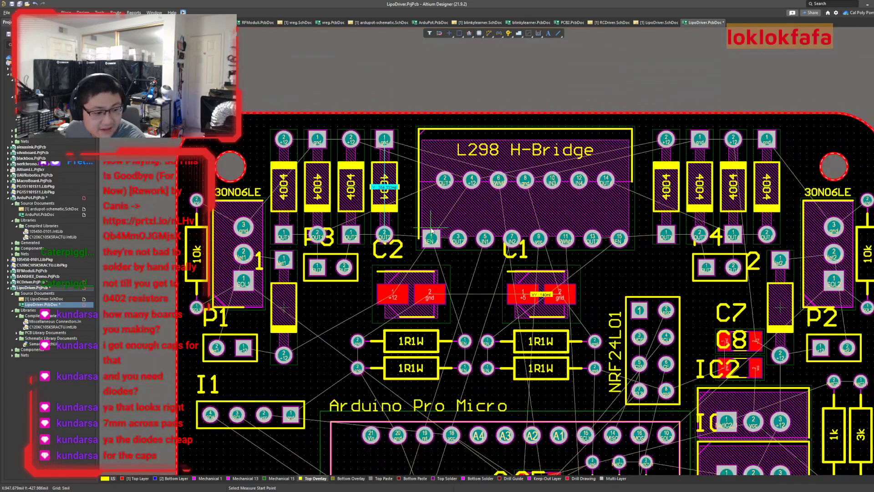
pyautogui.keyDown('ctrl'); pyautogui.scroll(1, 431, 230); pyautogui.keyUp('ctrl')
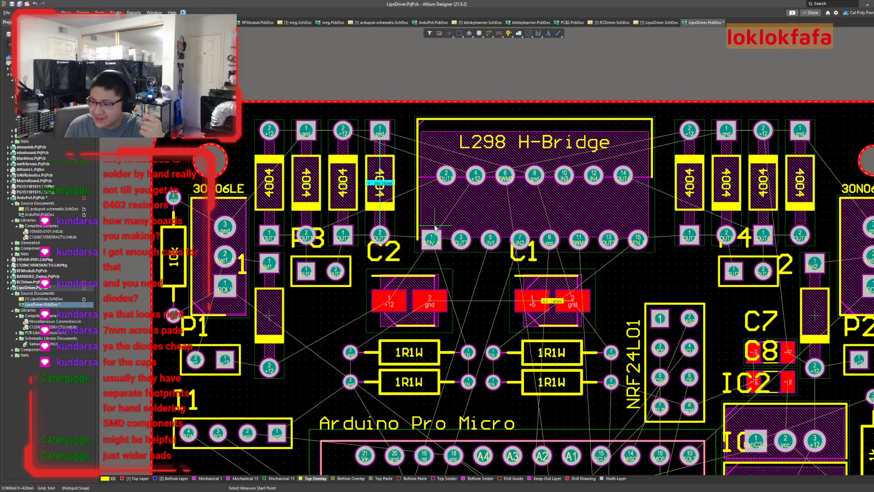
pyautogui.scroll(-4, 435, 226)
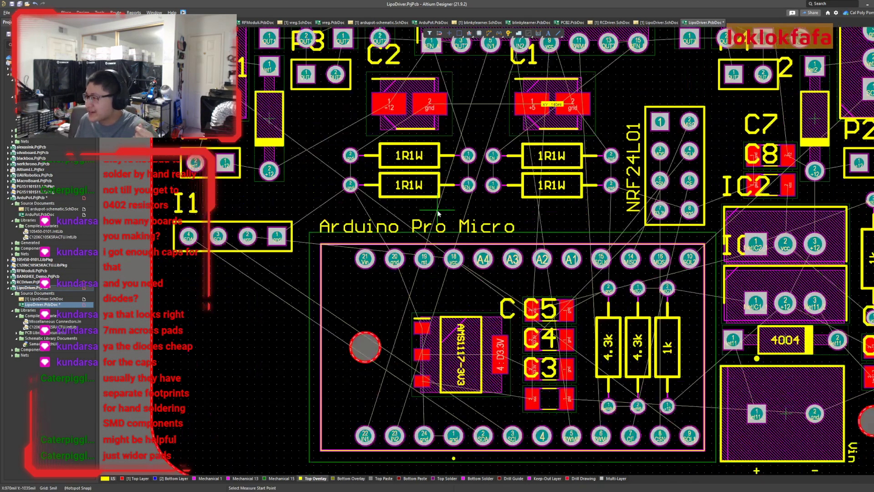
pyautogui.scroll(1, 439, 212)
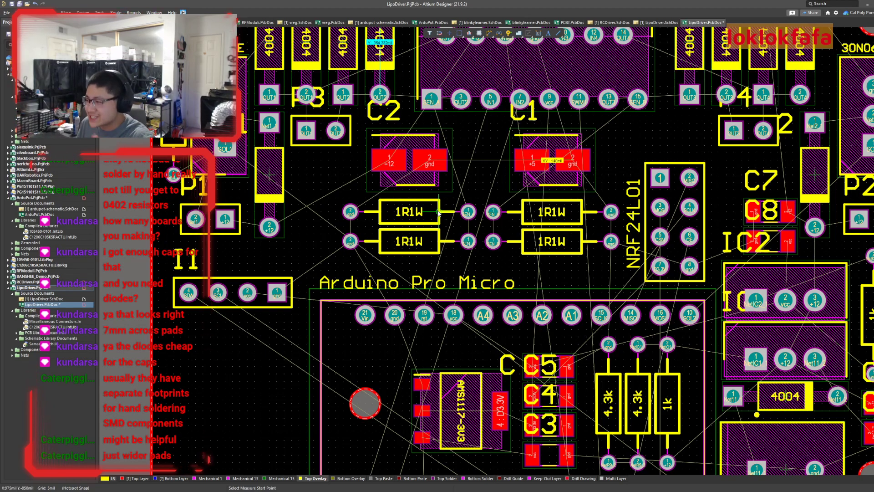
# Move connector I1 and its designator down to the lower-left corner of the board, beside the Arduino Pro Micro's lower pin row.
pyautogui.scroll(2, 453, 221)
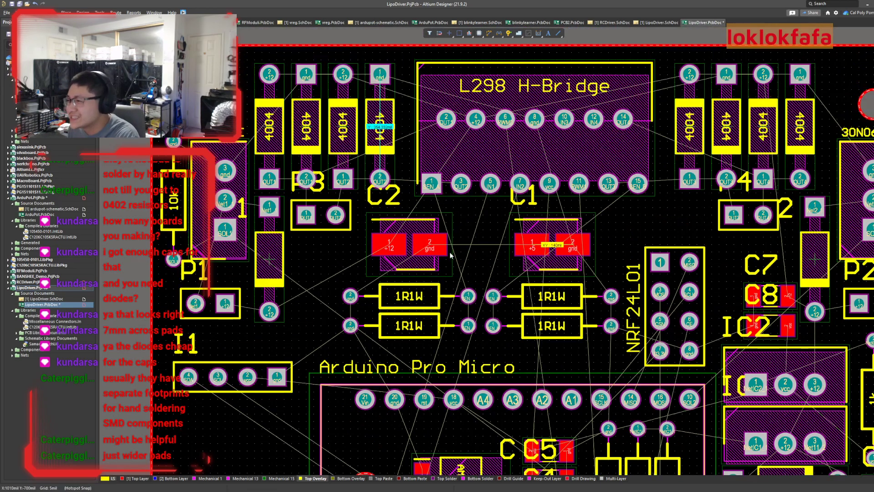
pyautogui.keyDown('ctrl'); pyautogui.scroll(-2, 186, 245); pyautogui.keyUp('ctrl')
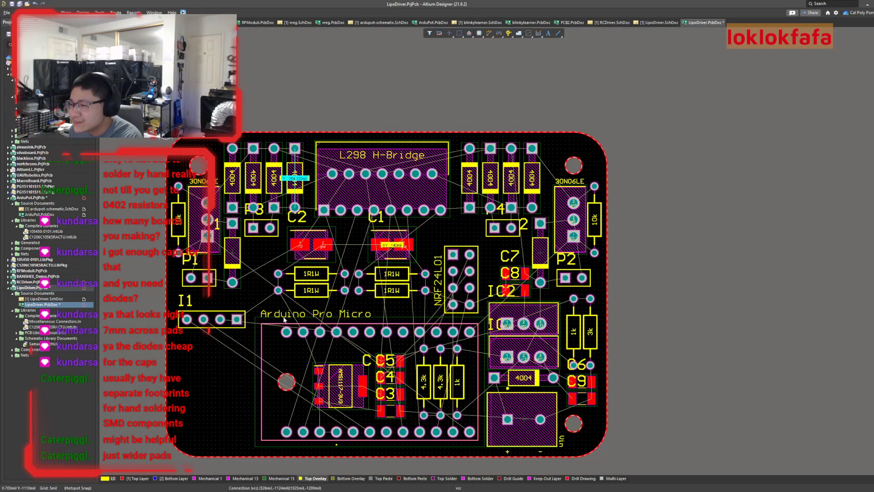
pyautogui.keyDown('ctrl'); pyautogui.scroll(2, 273, 305); pyautogui.keyUp('ctrl')
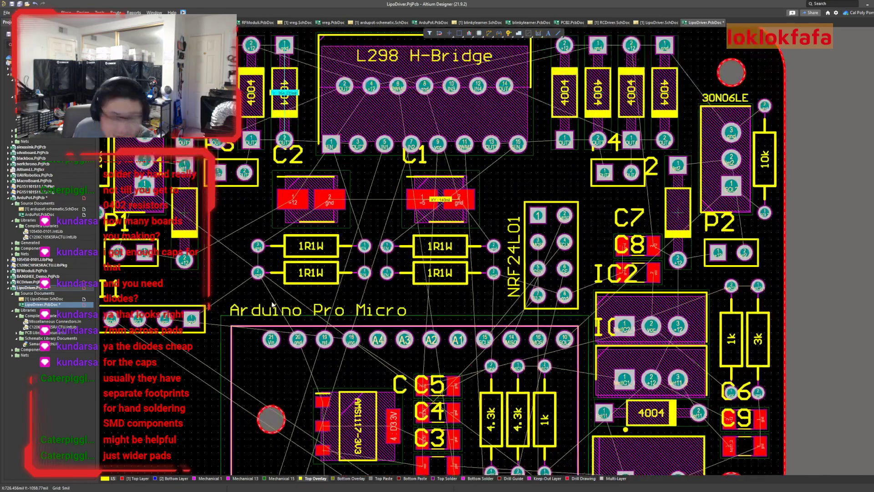
pyautogui.keyDown('ctrl'); pyautogui.scroll(3, 318, 195); pyautogui.keyUp('ctrl')
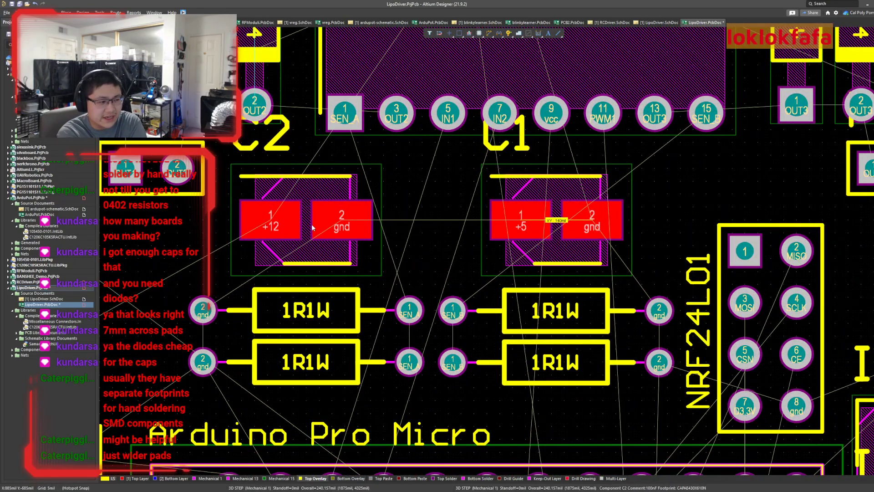
pyautogui.keyDown('ctrl'); pyautogui.scroll(-1, 312, 227); pyautogui.keyUp('ctrl')
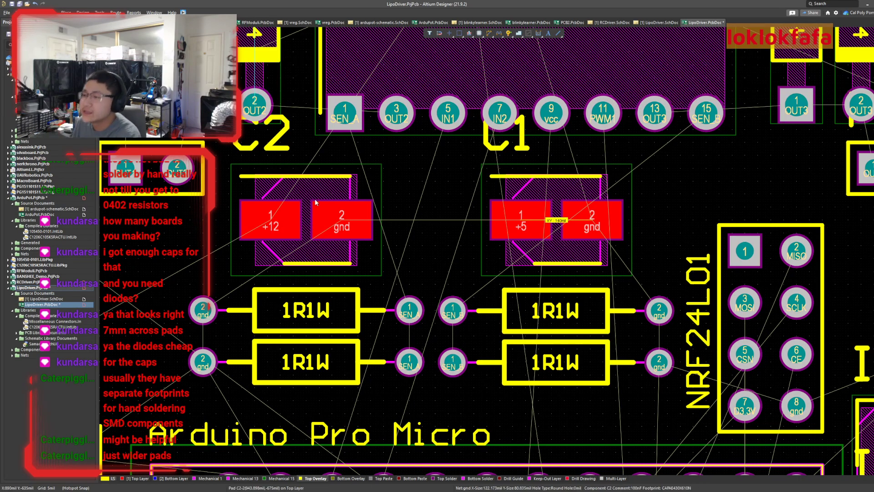
pyautogui.keyDown('ctrl'); pyautogui.scroll(-2, 350, 218); pyautogui.keyUp('ctrl')
pyautogui.moveTo(218, 237); pyautogui.dragTo(181, 190, button='right')
pyautogui.moveTo(136, 319); pyautogui.dragTo(235, 240, button='right')
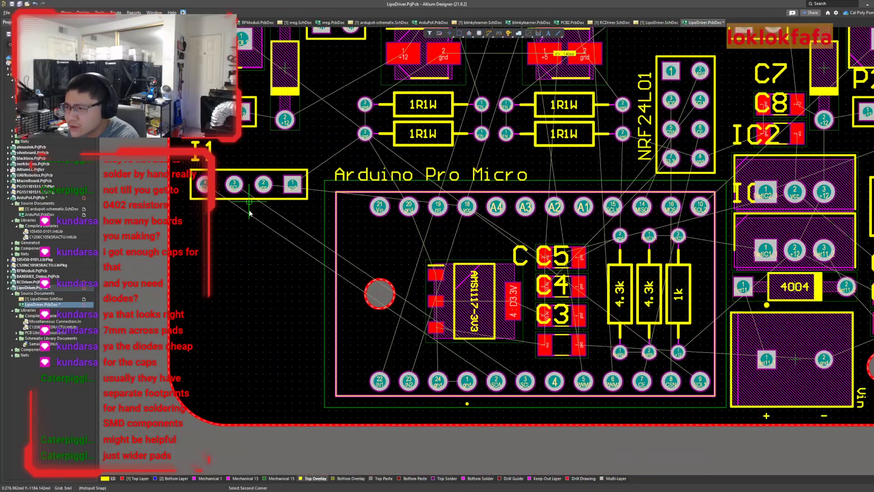
pyautogui.moveTo(238, 201); pyautogui.dragTo(241, 380)
pyautogui.moveTo(270, 319); pyautogui.dragTo(248, 329, button='right')
pyautogui.click(187, 362)
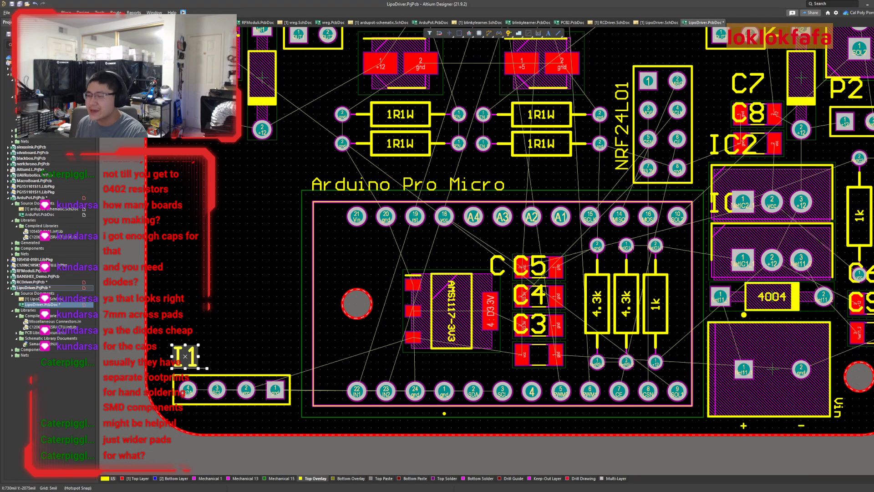
# Switch to Fusion 360 to view the battery-shell model and return to the LipoDriver PCB layout.
pyautogui.hotkey('alt', 'Tab')
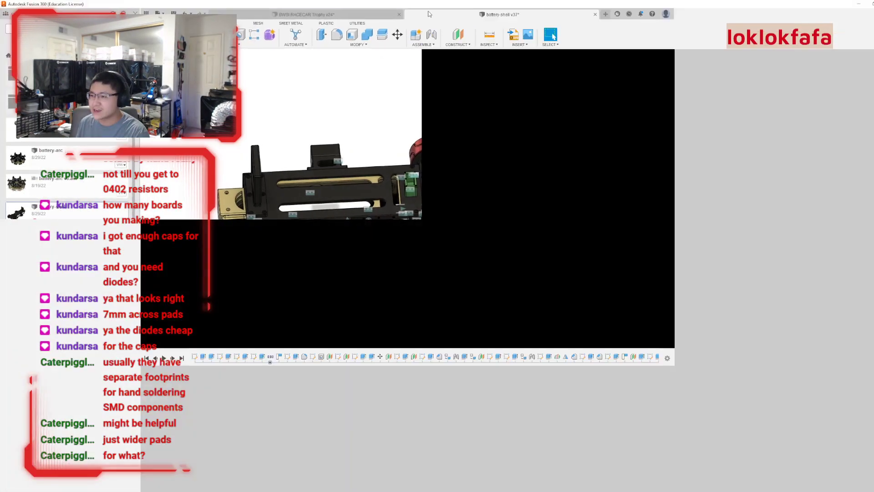
pyautogui.moveTo(873, 73); pyautogui.dragTo(872, 84)
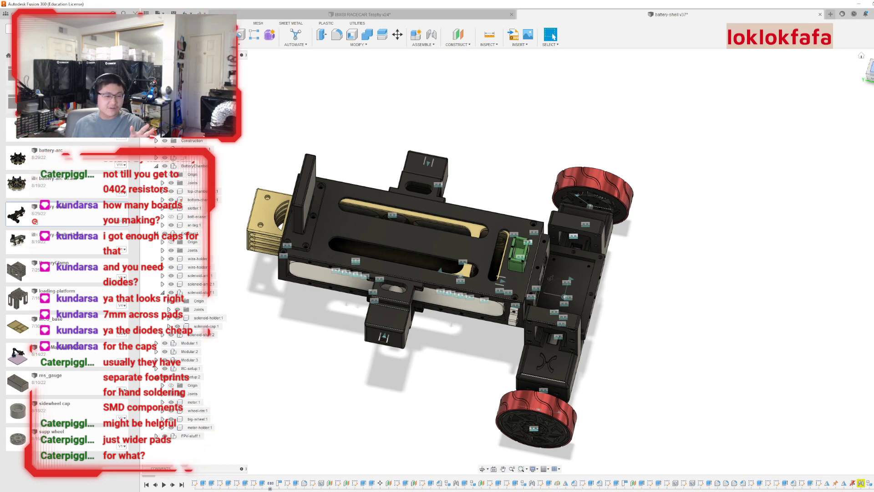
pyautogui.click(853, 3)
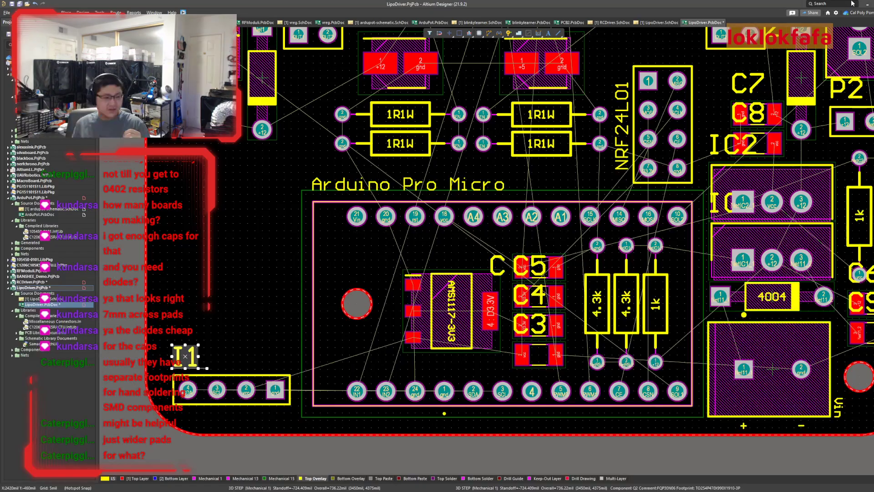
# Hide designator 1 of the vertical diode beside the 30N06LE on the board's left side.
pyautogui.scroll(2, 362, 218)
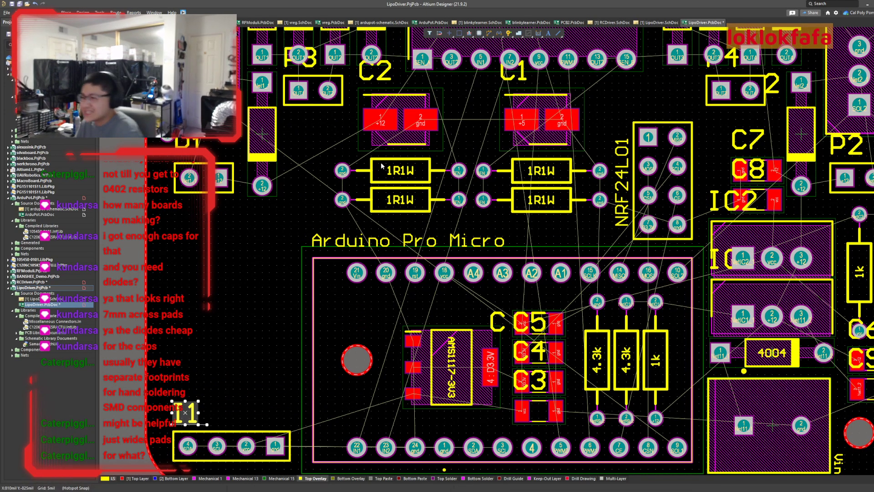
pyautogui.scroll(5, 335, 193)
pyautogui.click(234, 222)
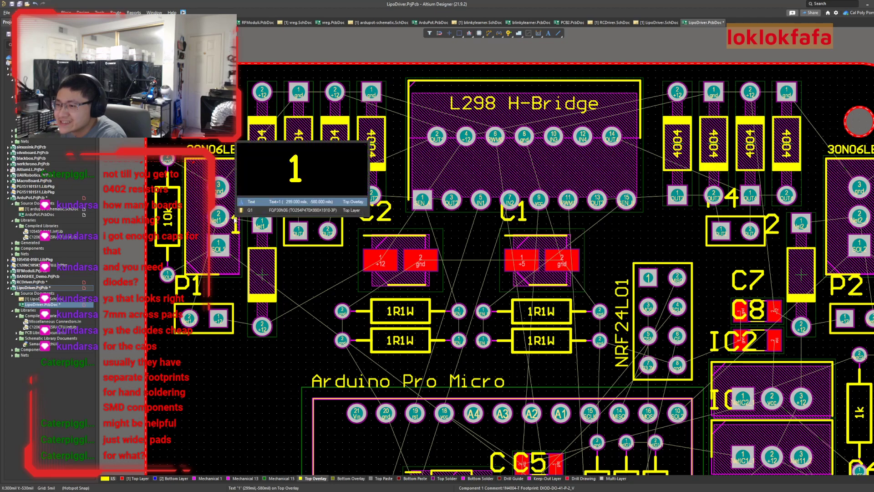
pyautogui.click(255, 201)
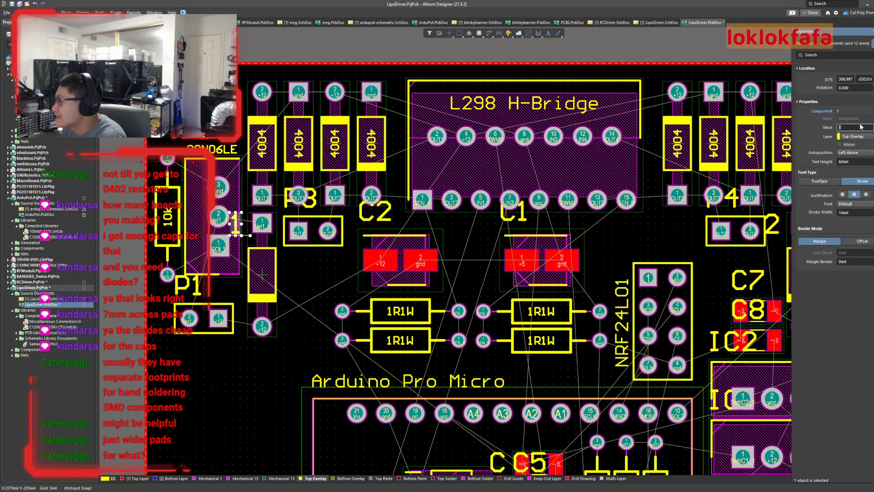
pyautogui.click(873, 128)
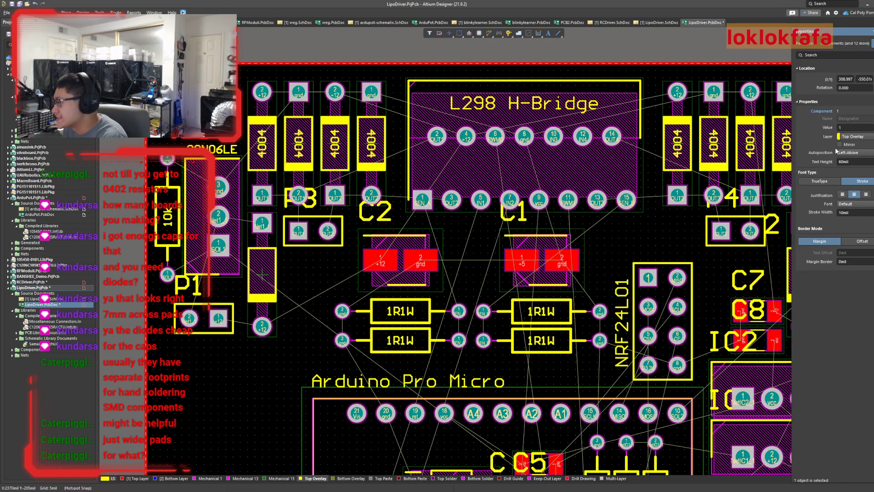
# Hide designator 2 of the vertical diode beside the 30N06LE on the board's right side.
pyautogui.moveTo(636, 224); pyautogui.dragTo(502, 194, button='right')
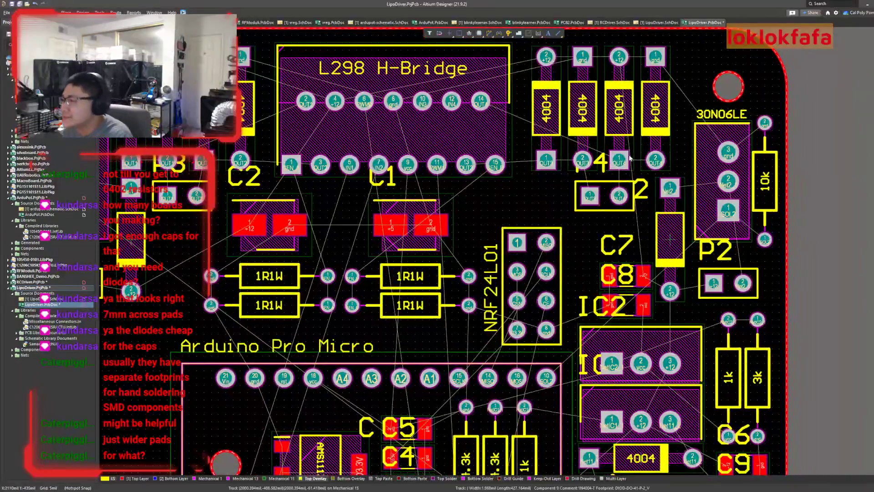
pyautogui.moveTo(594, 215); pyautogui.dragTo(572, 214, button='right')
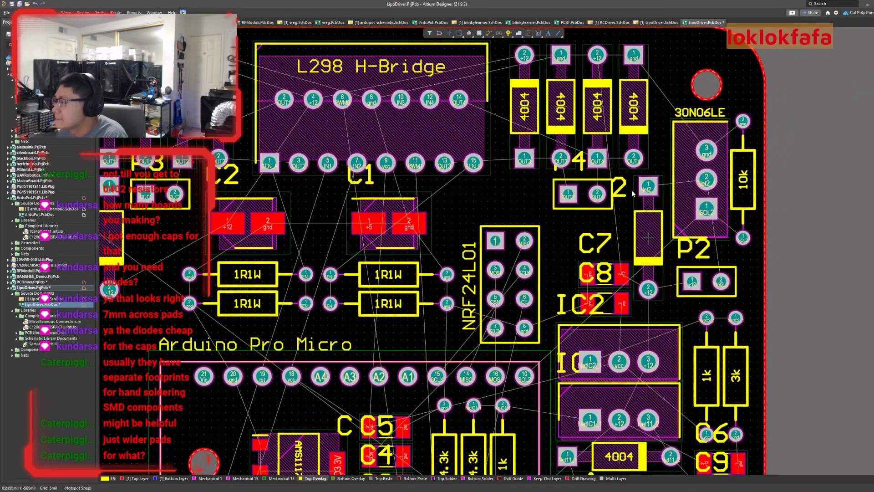
pyautogui.doubleClick(622, 191)
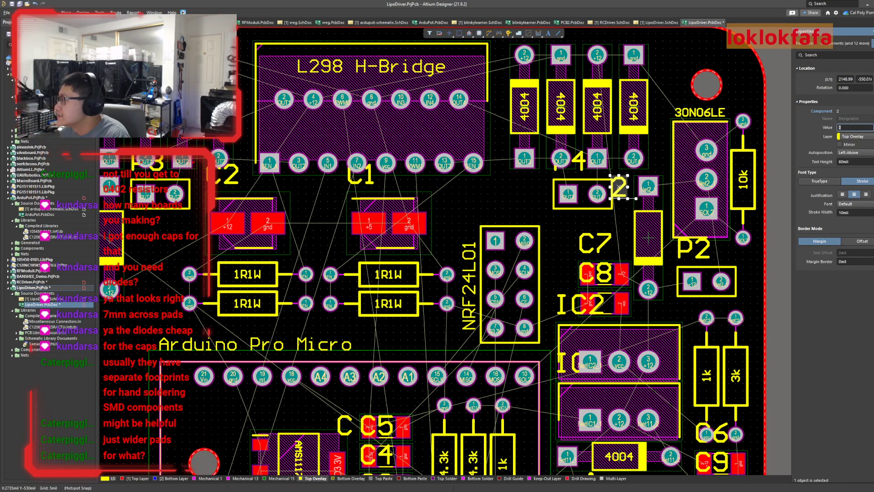
pyautogui.moveTo(732, 97); pyautogui.dragTo(656, 93, button='right')
pyautogui.click(732, 112)
# Copy the 4004 label from a diode above P3 and set the snap grid to 1 mil.
pyautogui.moveTo(423, 219); pyautogui.dragTo(644, 224, button='right')
pyautogui.keyDown('ctrl'); pyautogui.scroll(1, 319, 257); pyautogui.keyUp('ctrl')
pyautogui.moveTo(318, 258); pyautogui.dragTo(380, 278, button='right')
pyautogui.keyDown('ctrl'); pyautogui.scroll(1, 289, 115); pyautogui.keyUp('ctrl')
pyautogui.keyDown('ctrl'); pyautogui.scroll(1, 289, 115); pyautogui.keyUp('ctrl')
pyautogui.click(349, 96)
pyautogui.press('g')
pyautogui.click(381, 109)
pyautogui.click(364, 110)
# Paste the 4004 label centred on the body of the vertical diode between P1 and P3.
pyautogui.hotkey('ctrl', 'v')
pyautogui.keyDown('ctrl'); pyautogui.scroll(3, 305, 324); pyautogui.keyUp('ctrl')
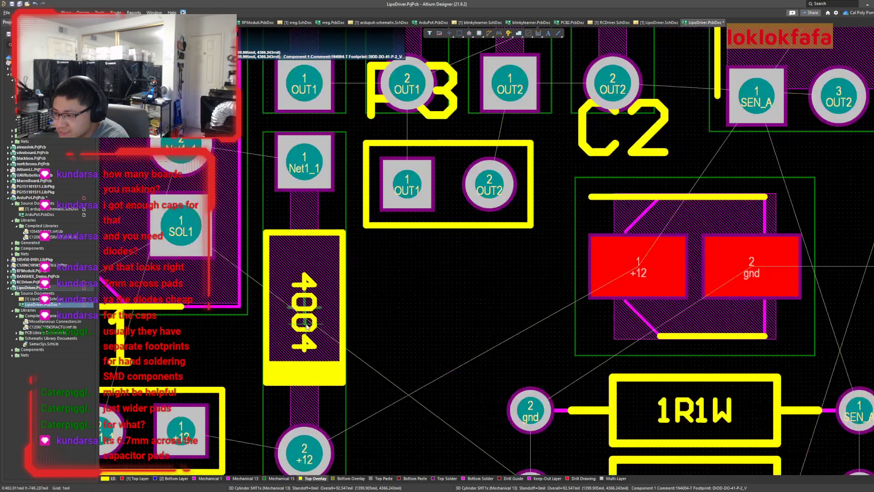
pyautogui.keyDown('ctrl'); pyautogui.scroll(3, 307, 325); pyautogui.keyUp('ctrl')
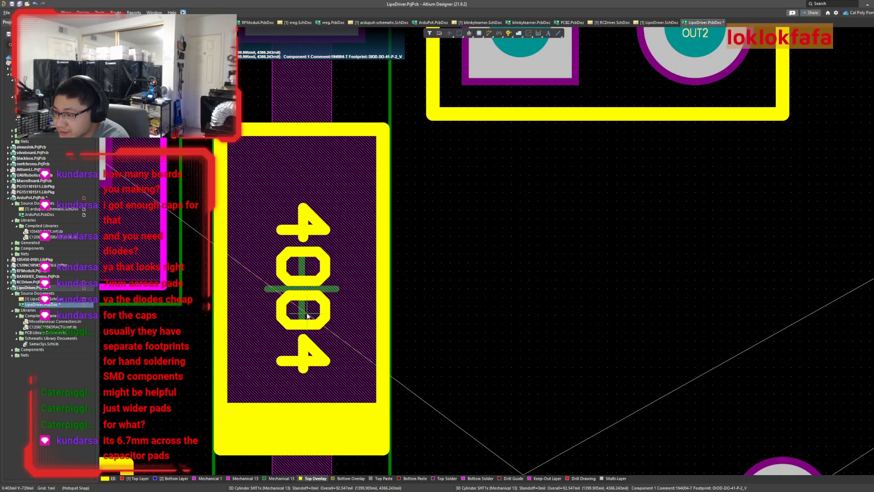
pyautogui.click(307, 314)
# Place another 4004 label centred on the body of the vertical diode between C8 and P2.
pyautogui.keyDown('ctrl'); pyautogui.scroll(-2, 281, 275); pyautogui.keyUp('ctrl')
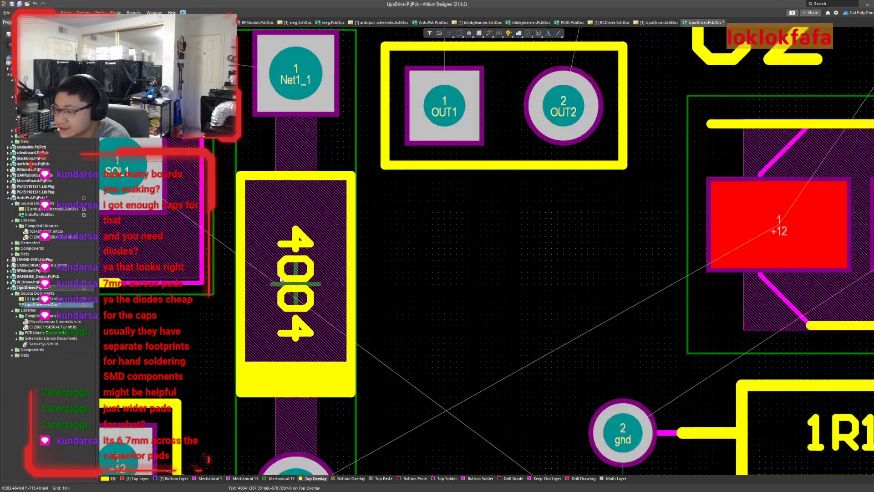
pyautogui.keyDown('ctrl'); pyautogui.scroll(-5, 283, 276); pyautogui.keyUp('ctrl')
pyautogui.keyDown('ctrl'); pyautogui.scroll(5, 542, 294); pyautogui.keyUp('ctrl')
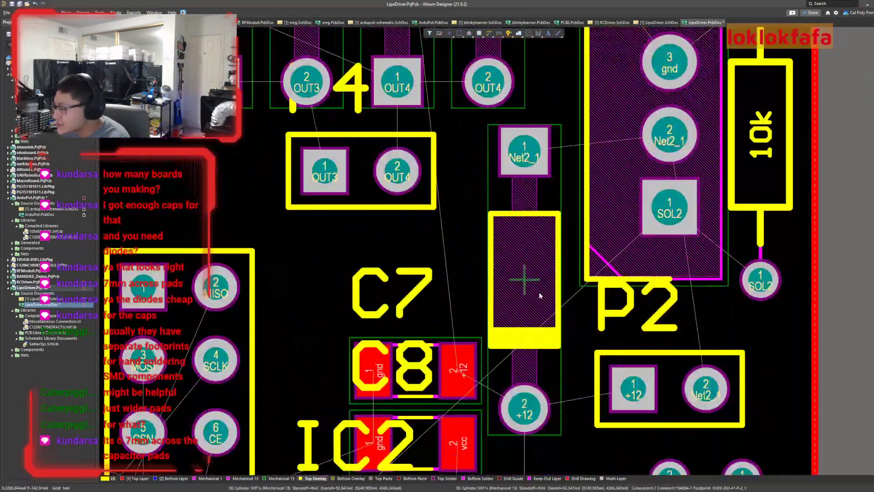
pyautogui.keyDown('ctrl'); pyautogui.scroll(3, 539, 292); pyautogui.keyUp('ctrl')
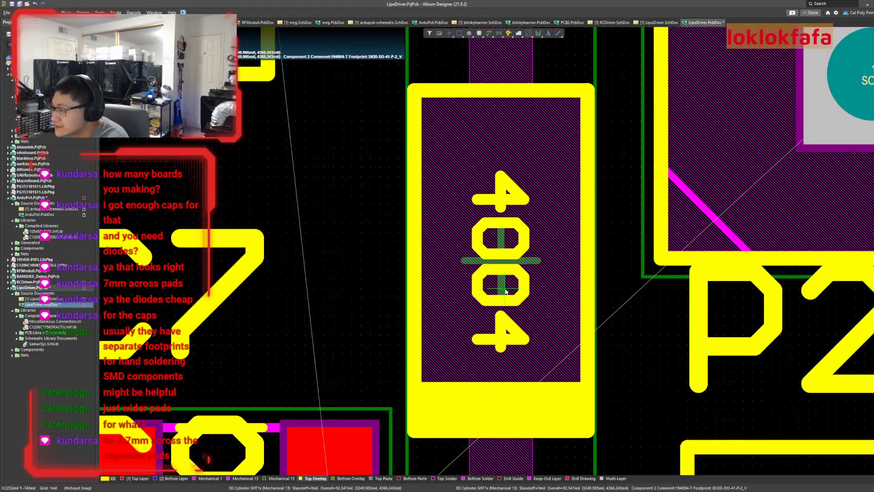
pyautogui.keyDown('ctrl'); pyautogui.scroll(1, 505, 292); pyautogui.keyUp('ctrl')
pyautogui.keyDown('ctrl'); pyautogui.scroll(-4, 505, 291); pyautogui.keyUp('ctrl')
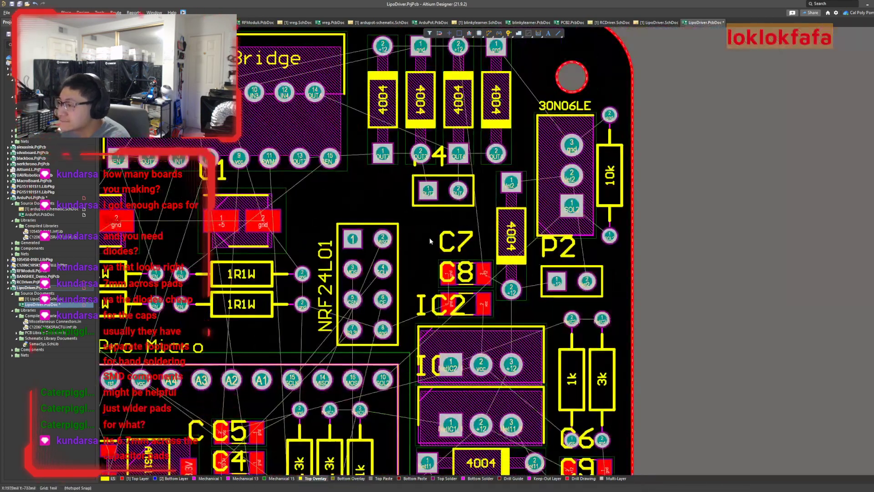
# Measure the centre-to-centre distance between the +12 and gnd pads of capacitor C2.
pyautogui.keyDown('ctrl'); pyautogui.scroll(-4, 430, 237); pyautogui.keyUp('ctrl')
pyautogui.moveTo(246, 269); pyautogui.dragTo(273, 259, button='right')
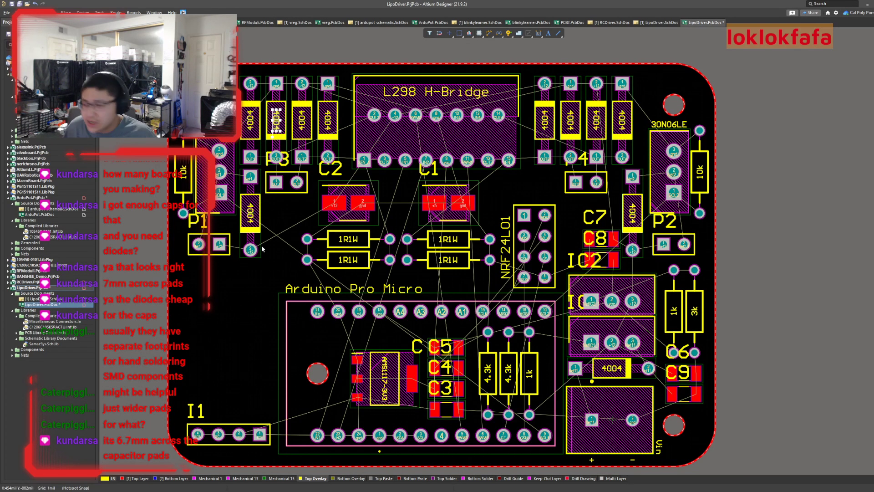
pyautogui.hotkey('ctrl', 'm')
pyautogui.keyDown('ctrl'); pyautogui.scroll(4, 395, 185); pyautogui.keyUp('ctrl')
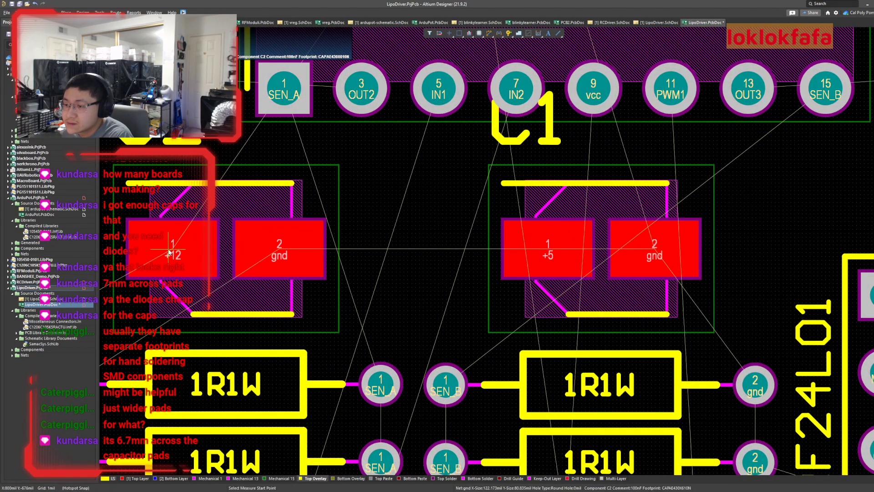
pyautogui.keyDown('ctrl'); pyautogui.scroll(-3, 273, 241); pyautogui.keyUp('ctrl')
pyautogui.keyDown('ctrl'); pyautogui.scroll(2, 330, 233); pyautogui.keyUp('ctrl')
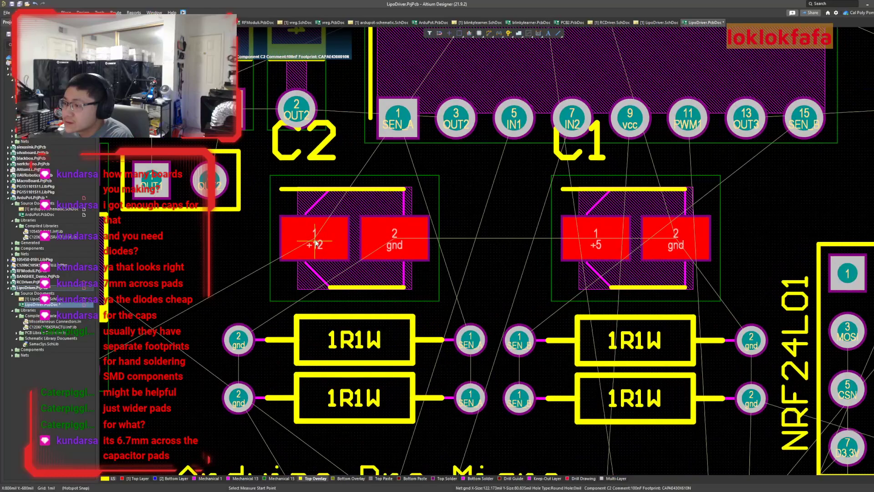
pyautogui.click(314, 239)
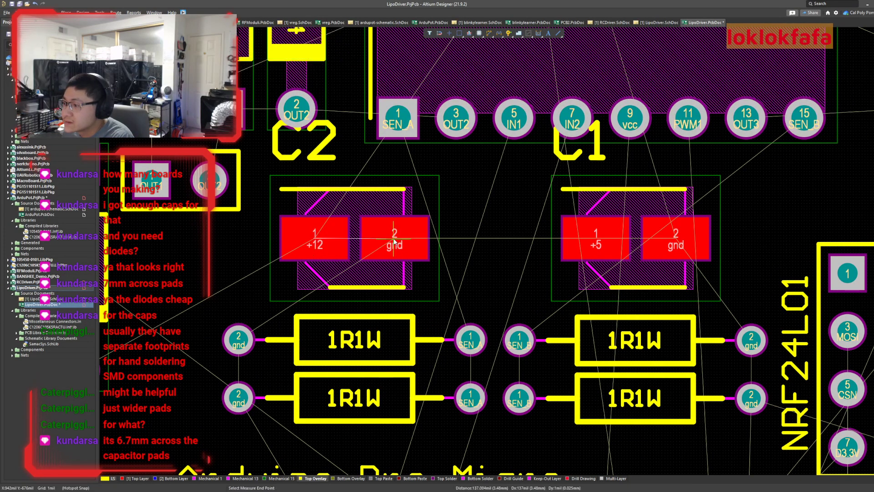
pyautogui.click(394, 241)
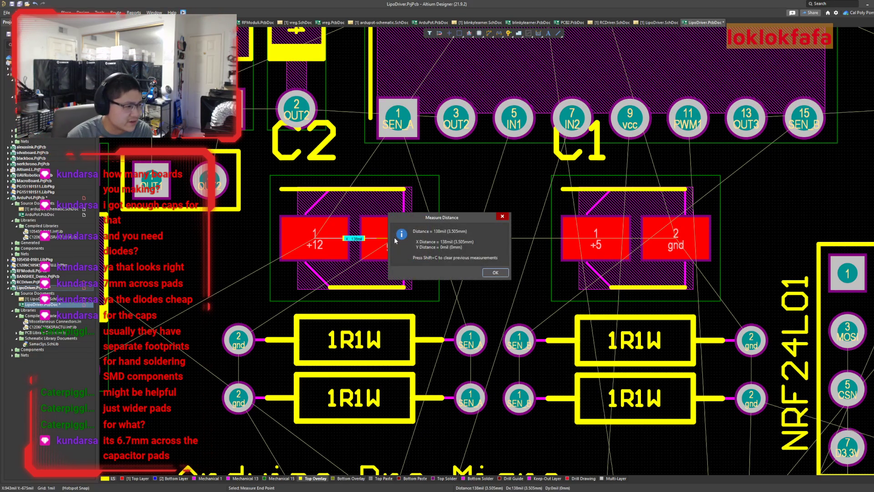
pyautogui.click(489, 274)
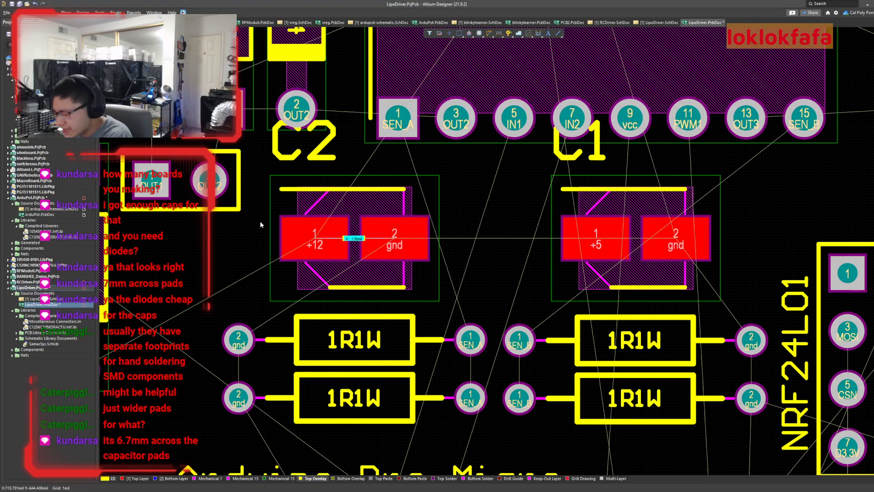
# Measure the span across C2's +12 and gnd pads, first near their outer ends and again from outside edge to outside edge.
pyautogui.click(289, 240)
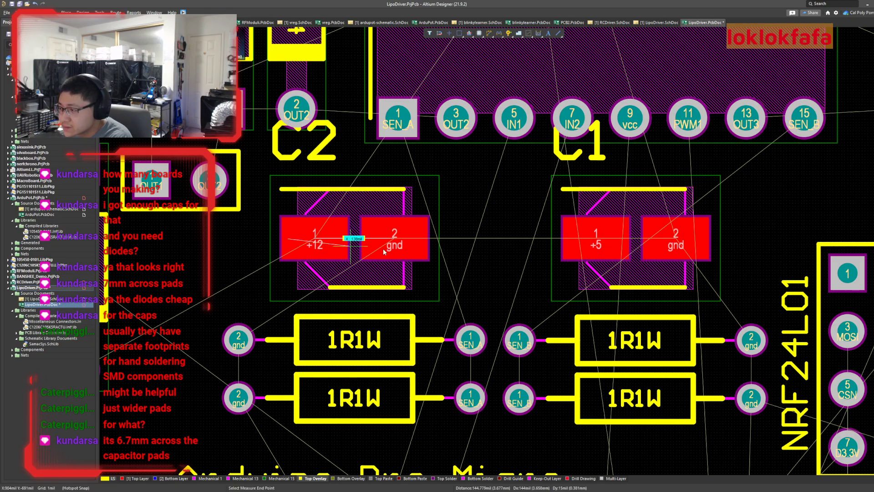
pyautogui.click(421, 240)
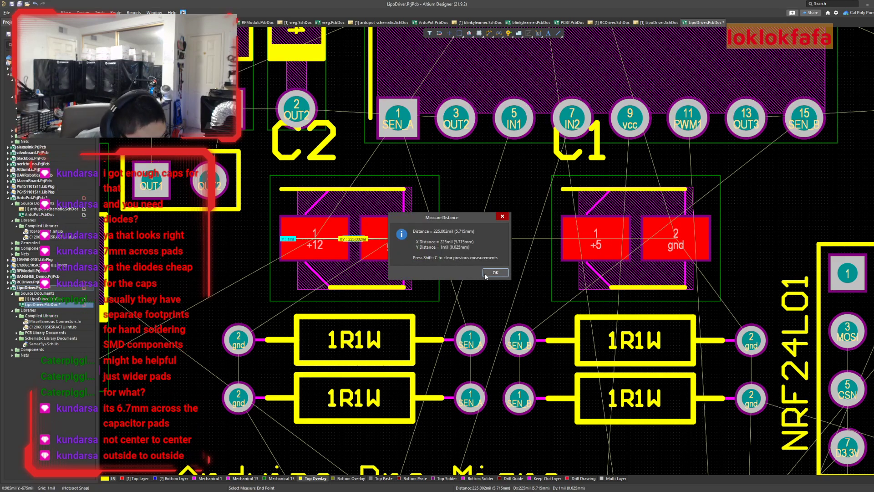
pyautogui.click(500, 269)
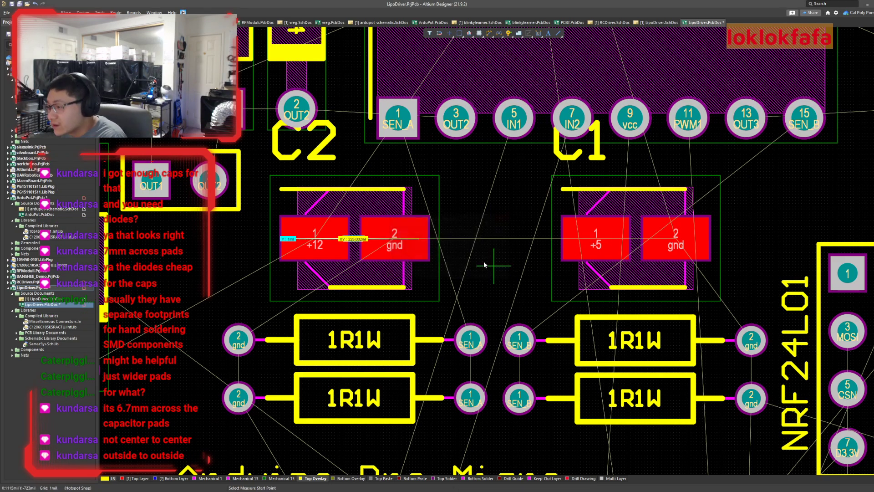
pyautogui.click(280, 240)
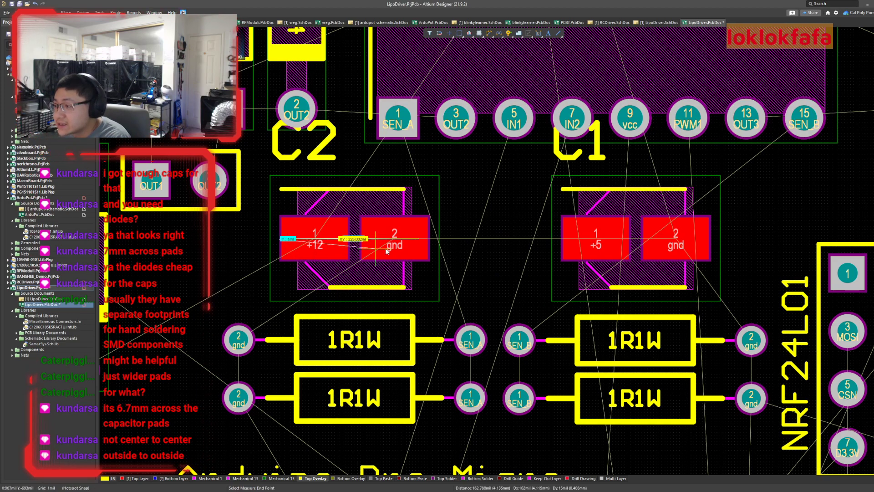
pyautogui.click(430, 240)
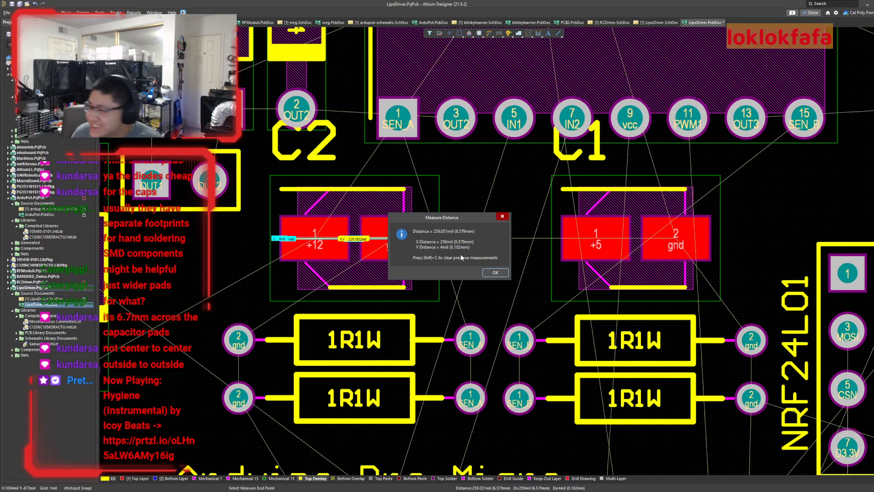
pyautogui.click(492, 270)
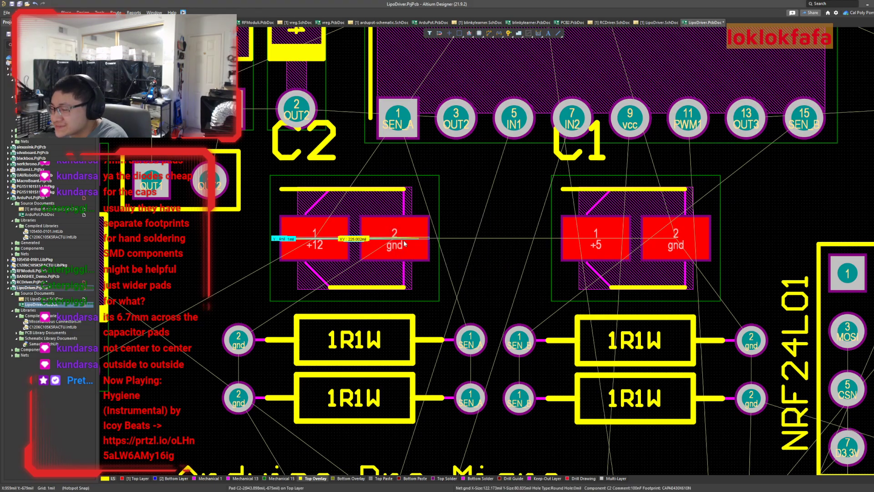
# Hide the designators of capacitors C2 and C1 below the L298 H-Bridge.
pyautogui.scroll(-3, 409, 244)
pyautogui.keyDown('ctrl'); pyautogui.scroll(-5, 365, 207); pyautogui.keyUp('ctrl')
pyautogui.keyDown('ctrl'); pyautogui.scroll(4, 398, 258); pyautogui.keyUp('ctrl')
pyautogui.moveTo(199, 251); pyautogui.dragTo(220, 293, button='right')
pyautogui.keyDown('ctrl'); pyautogui.scroll(3, 227, 276); pyautogui.keyUp('ctrl')
pyautogui.moveTo(261, 217); pyautogui.dragTo(228, 395, button='right')
pyautogui.moveTo(261, 343); pyautogui.dragTo(203, 355, button='right')
pyautogui.doubleClick(328, 222)
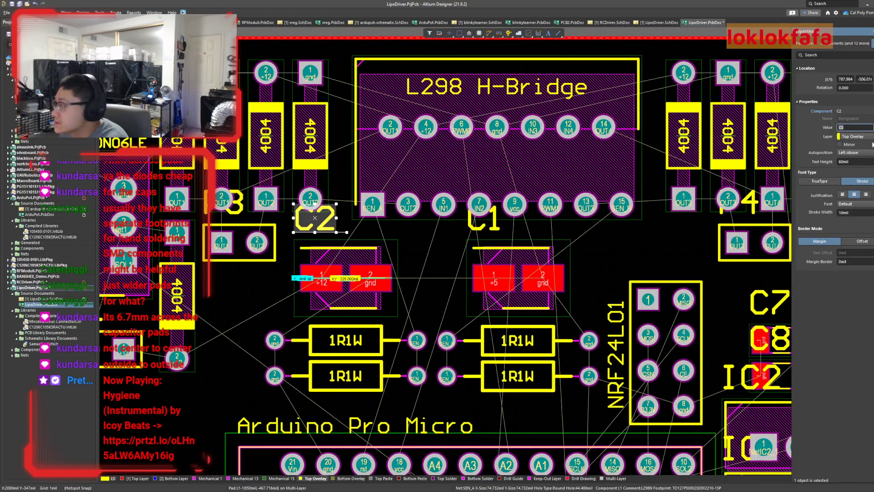
pyautogui.click(873, 128)
pyautogui.doubleClick(492, 224)
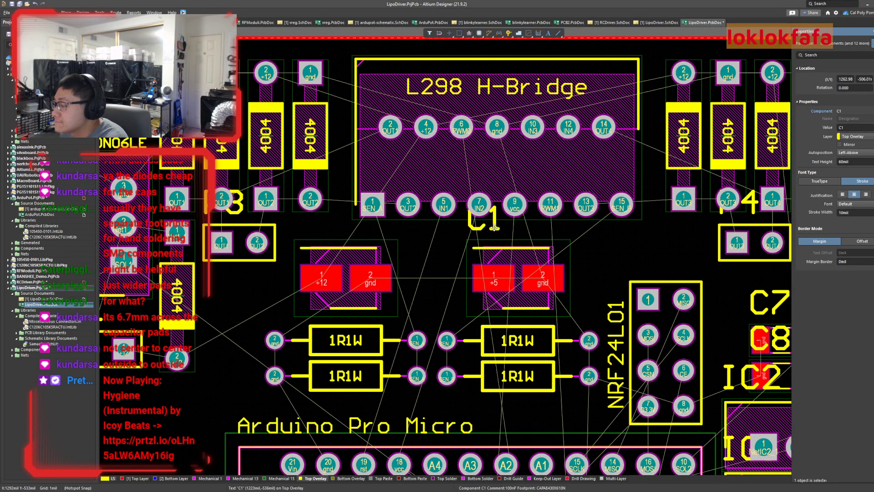
pyautogui.click(873, 127)
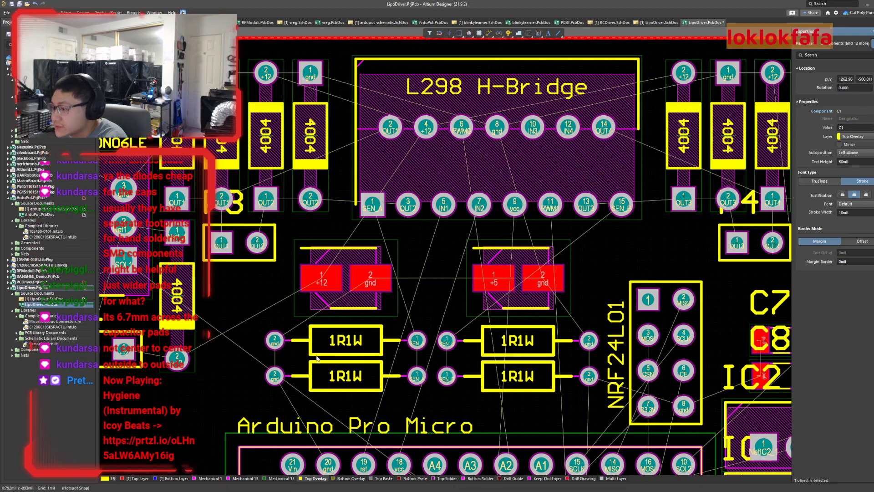
# Copy the 1R1W resistor label above the +12 capacitor and change its text to 100nF.
pyautogui.click(336, 346)
pyautogui.hotkey('ctrl', 'c')
pyautogui.click(340, 343)
pyautogui.hotkey('ctrl', 'v')
pyautogui.click(342, 240)
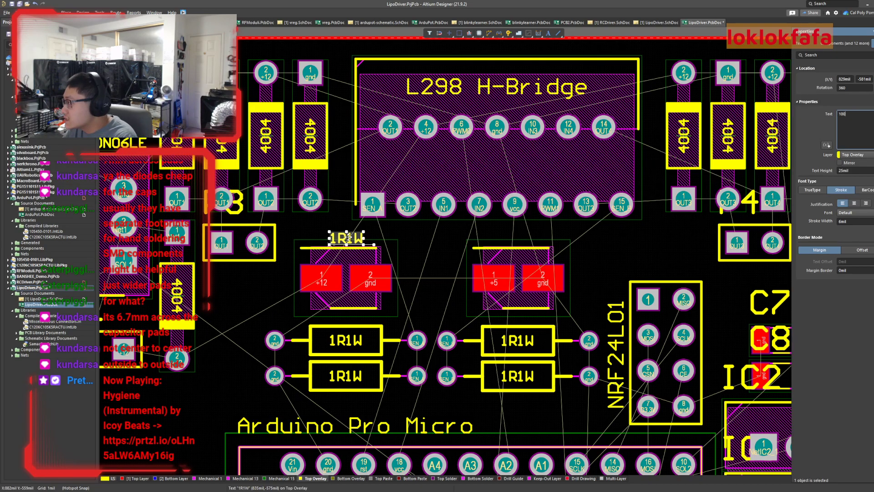
pyautogui.press('Return')
pyautogui.keyDown('ctrl'); pyautogui.scroll(4, 351, 237); pyautogui.keyUp('ctrl')
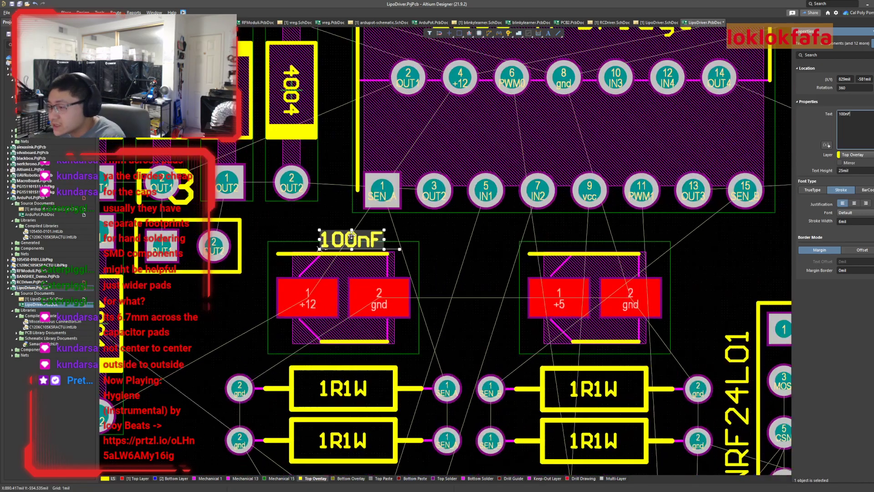
# Set the snap grid to 5 mil and position the 100nF label centred above the +12 capacitor.
pyautogui.moveTo(303, 250); pyautogui.dragTo(286, 241)
pyautogui.press('g')
pyautogui.click(347, 256)
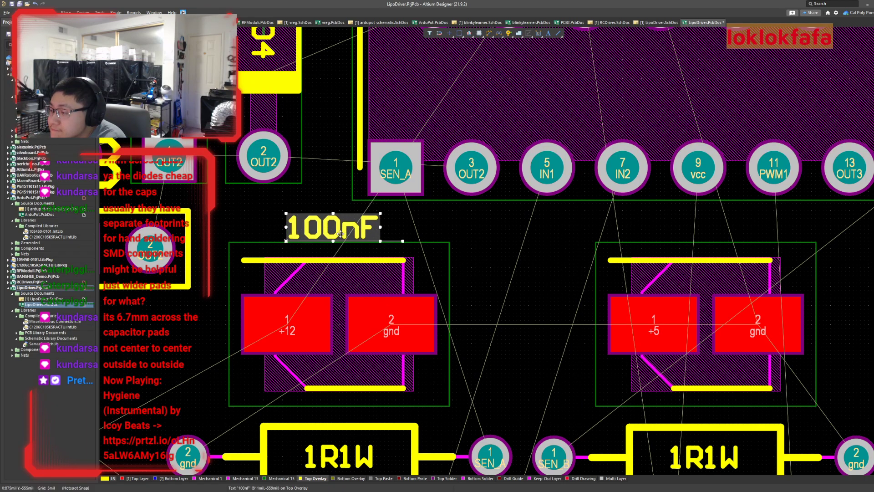
pyautogui.click(498, 248)
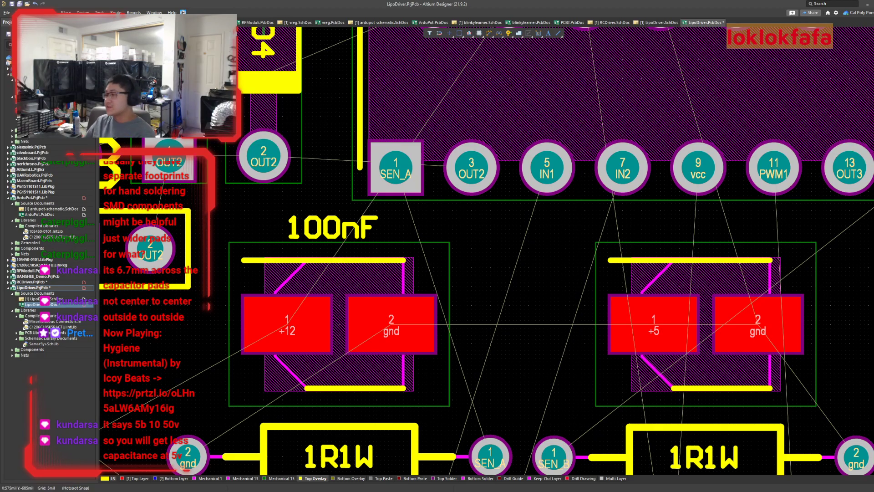
# Check capacitors C1 and C2 in the LipoDriver schematic and return to its PCB layout.
pyautogui.keyDown('ctrl'); pyautogui.scroll(-3, 460, 225); pyautogui.keyUp('ctrl')
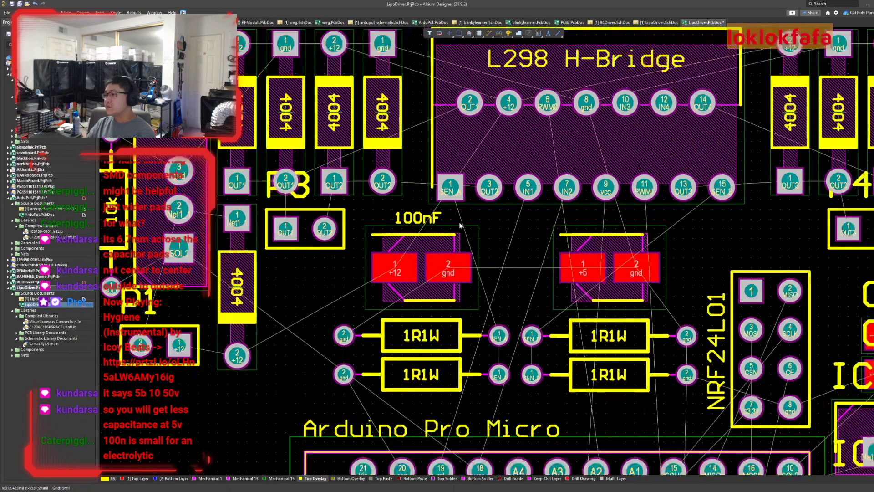
pyautogui.moveTo(496, 271); pyautogui.dragTo(484, 285, button='right')
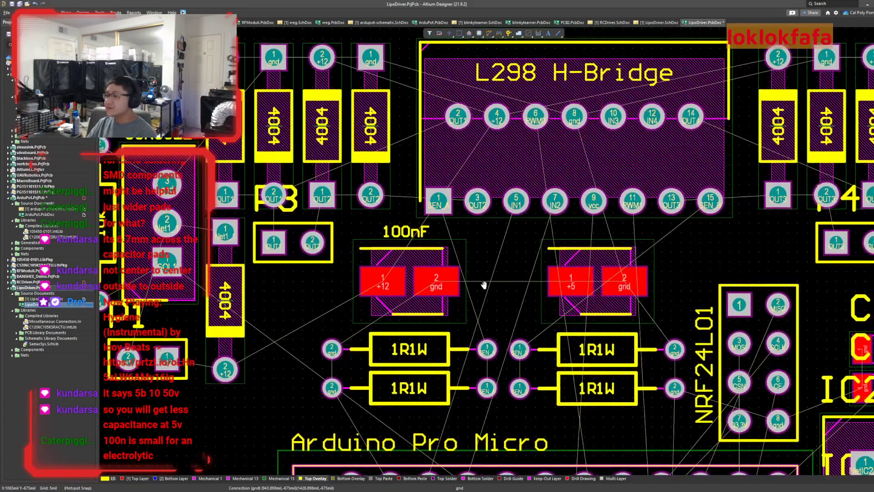
pyautogui.click(658, 22)
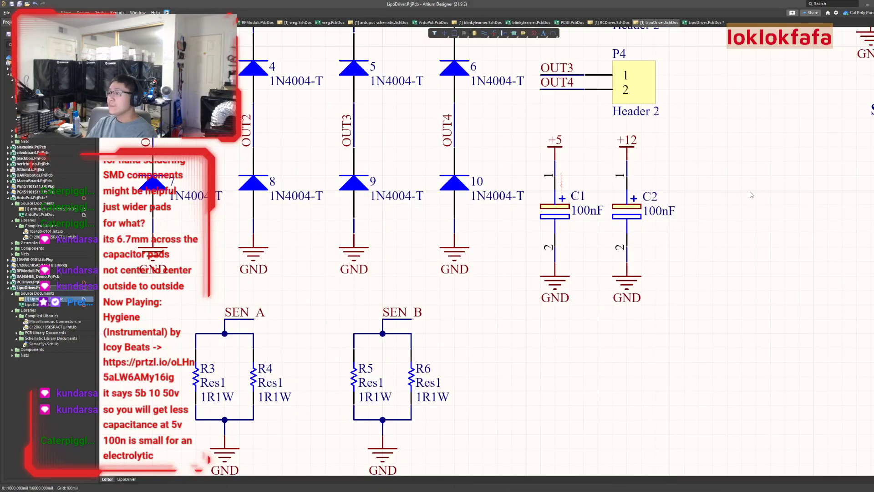
pyautogui.keyDown('ctrl'); pyautogui.scroll(-4, 752, 195); pyautogui.keyUp('ctrl')
pyautogui.moveTo(681, 329); pyautogui.dragTo(648, 328, button='right')
pyautogui.keyDown('ctrl'); pyautogui.scroll(2, 648, 328); pyautogui.keyUp('ctrl')
pyautogui.scroll(3, 648, 328)
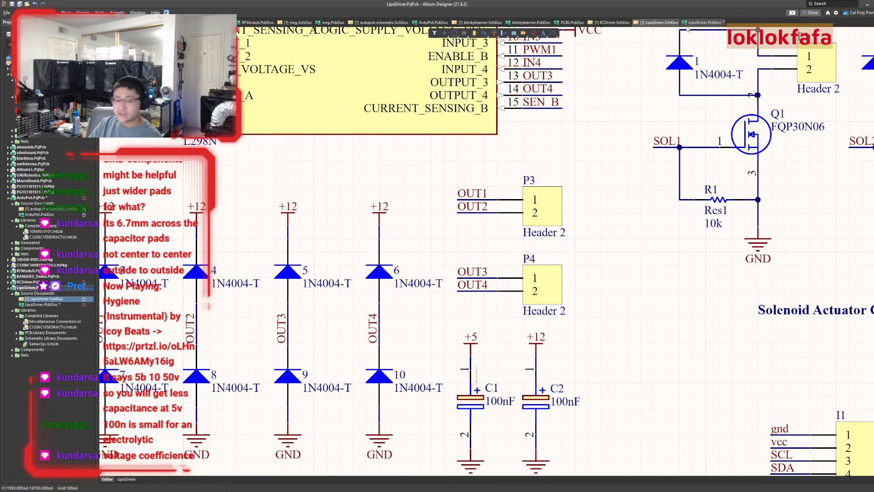
pyautogui.click(691, 24)
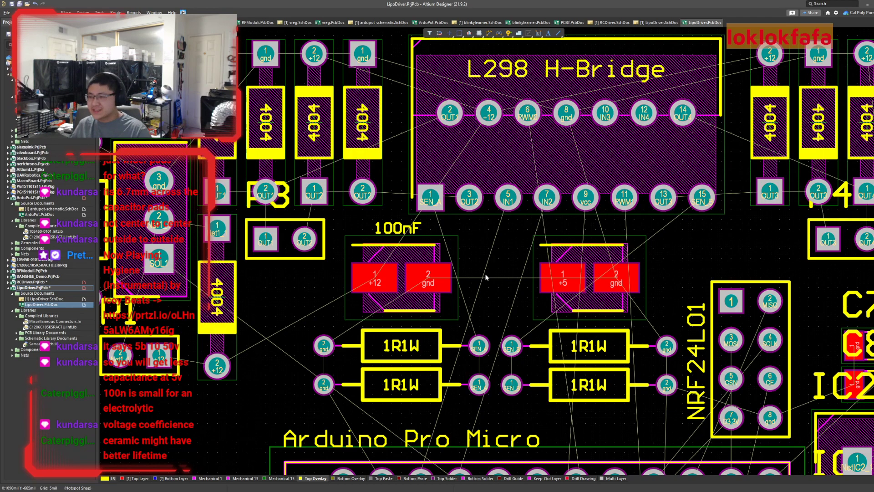
# Look at the step-down circuit's capacitors in the ardupot schematic for comparison.
pyautogui.click(480, 22)
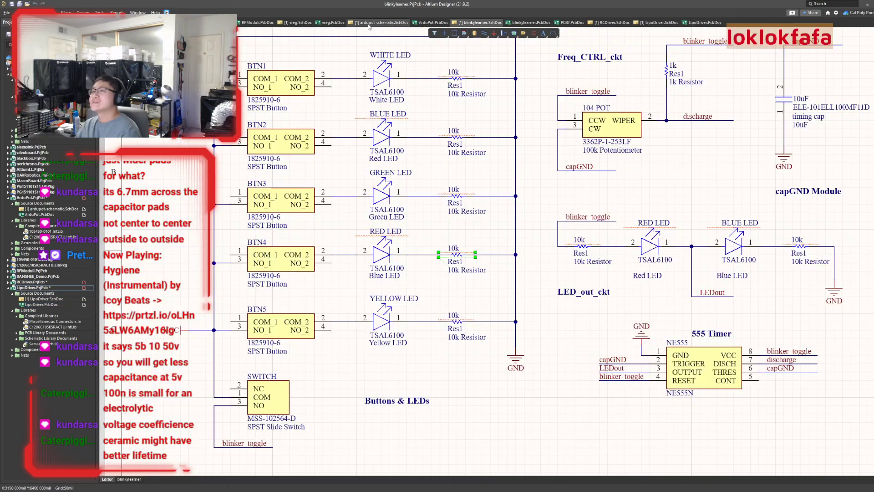
pyautogui.click(378, 22)
pyautogui.moveTo(481, 154); pyautogui.dragTo(472, 155, button='right')
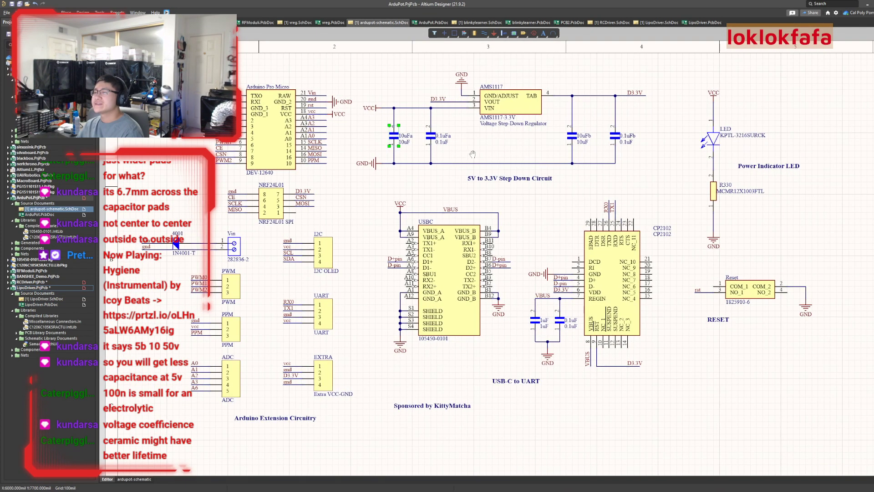
# Return to the LipoDriver PCB and examine capacitors C3, C4 and C5 beside the AMS1117-3V3 regulator.
pyautogui.click(687, 22)
pyautogui.scroll(-10, 569, 195)
pyautogui.scroll(4, 569, 196)
pyautogui.keyDown('ctrl'); pyautogui.scroll(3, 596, 242); pyautogui.keyUp('ctrl')
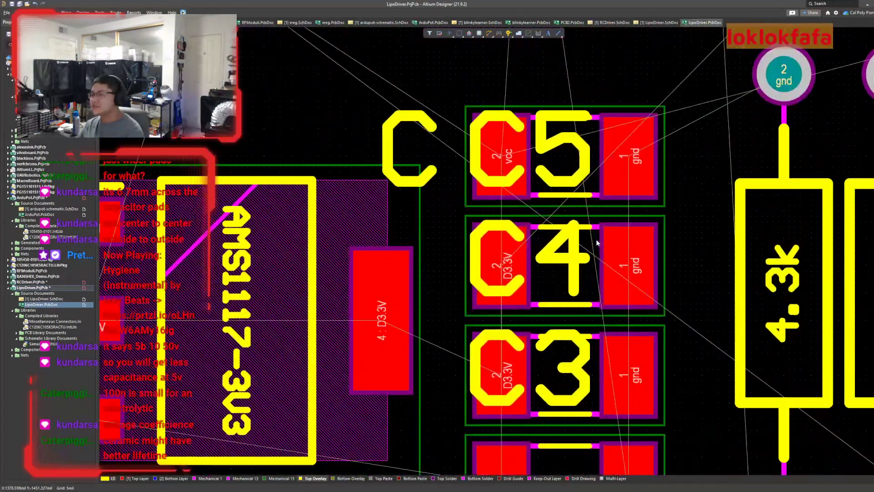
pyautogui.moveTo(671, 230); pyautogui.dragTo(636, 242, button='right')
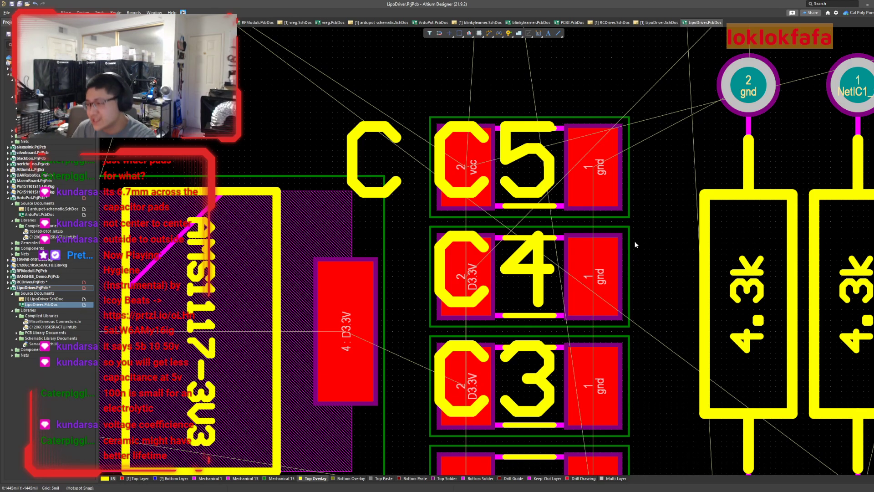
pyautogui.keyDown('ctrl'); pyautogui.scroll(2, 659, 274); pyautogui.keyUp('ctrl')
pyautogui.keyDown('ctrl'); pyautogui.scroll(-6, 659, 273); pyautogui.keyUp('ctrl')
pyautogui.keyDown('ctrl'); pyautogui.scroll(1, 656, 234); pyautogui.keyUp('ctrl')
pyautogui.keyDown('ctrl'); pyautogui.scroll(2, 620, 263); pyautogui.keyUp('ctrl')
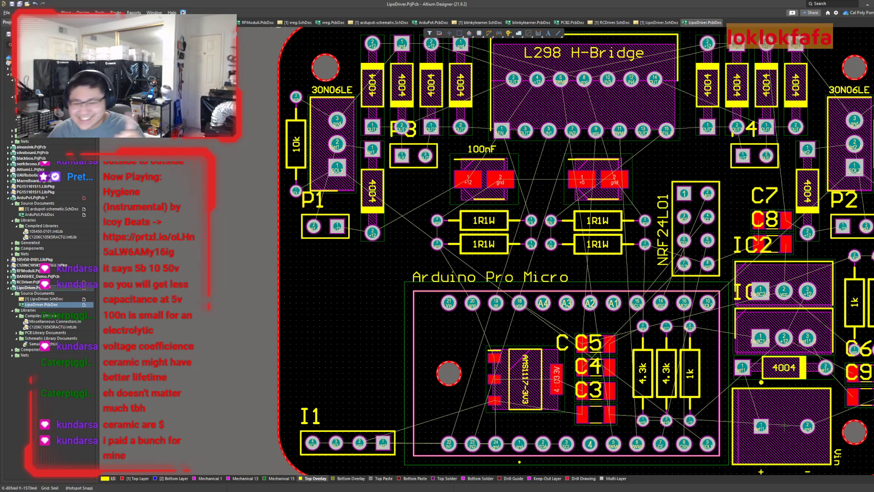
# Copy the 100nF label from the +12 capacitor and place it above the +5 capacitor.
pyautogui.keyDown('ctrl'); pyautogui.scroll(2, 551, 149); pyautogui.keyUp('ctrl')
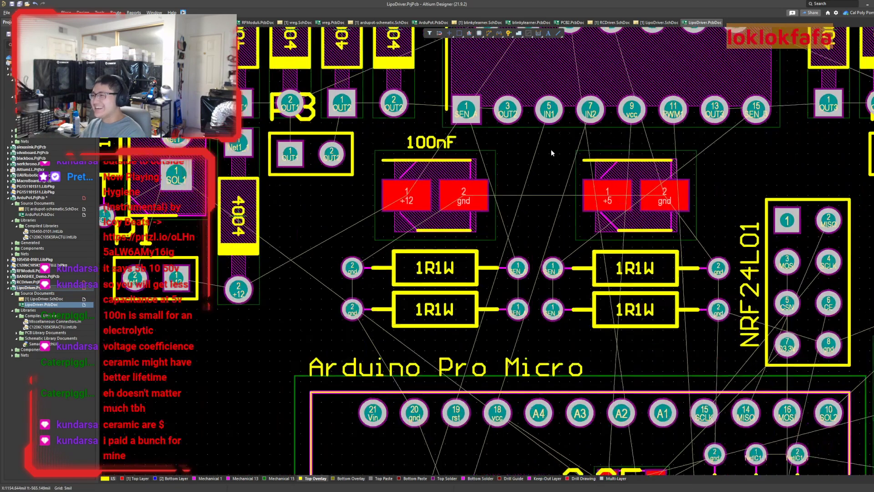
pyautogui.keyDown('ctrl'); pyautogui.scroll(3, 550, 153); pyautogui.keyUp('ctrl')
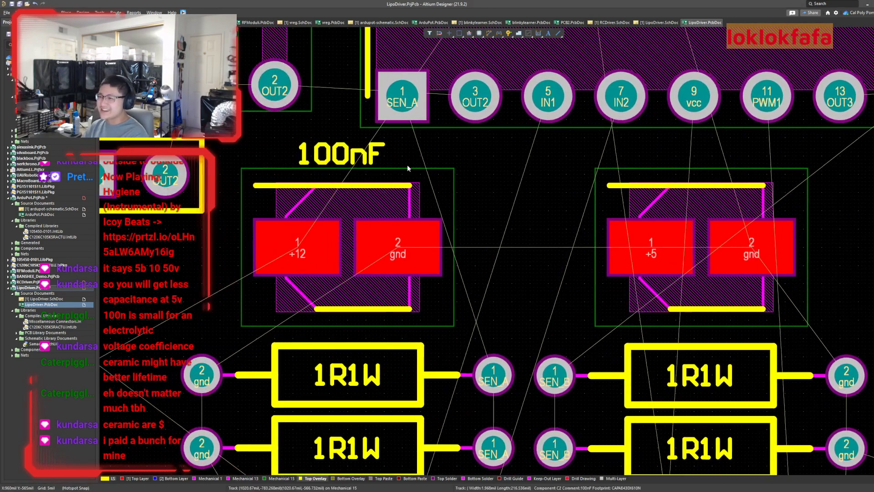
pyautogui.click(369, 155)
pyautogui.write('100nF')
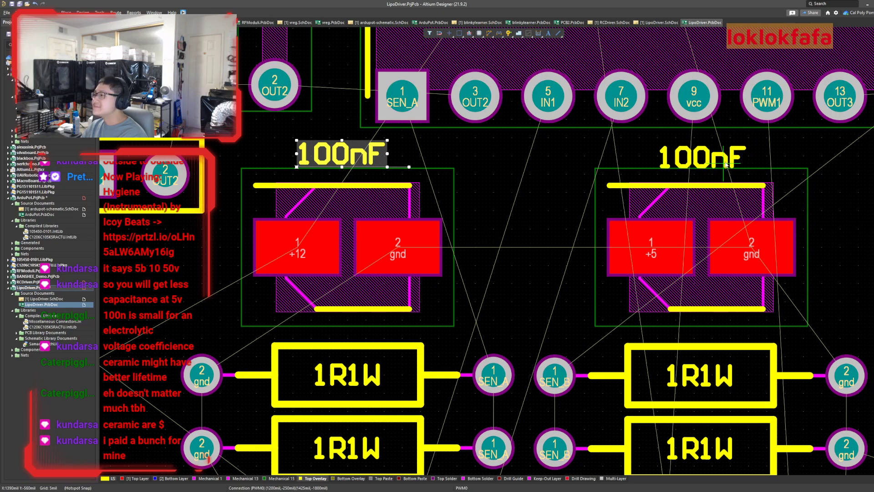
pyautogui.click(728, 163)
# Lower the +12 capacitor's 100nF label slightly to line it up with the +5 capacitor's label.
pyautogui.moveTo(442, 182); pyautogui.dragTo(510, 184, button='right')
pyautogui.moveTo(365, 170); pyautogui.dragTo(364, 174)
pyautogui.click(553, 173)
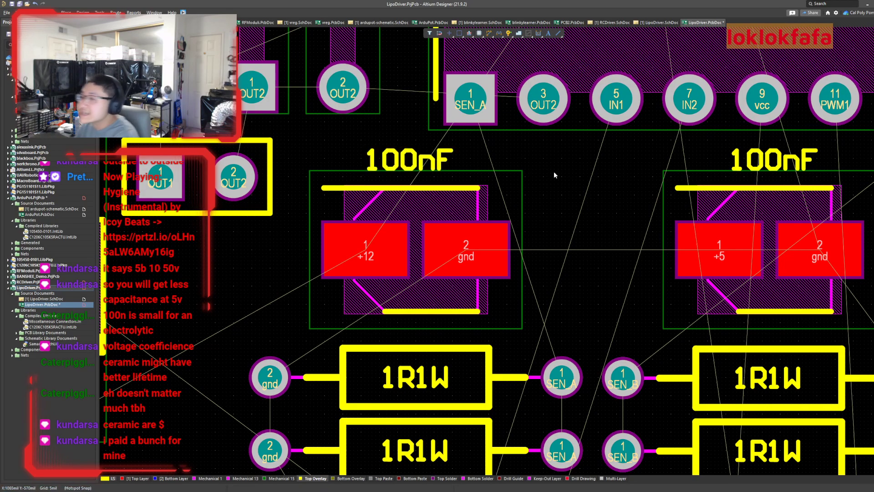
pyautogui.moveTo(554, 172); pyautogui.dragTo(560, 178, button='right')
pyautogui.moveTo(373, 178); pyautogui.dragTo(373, 179)
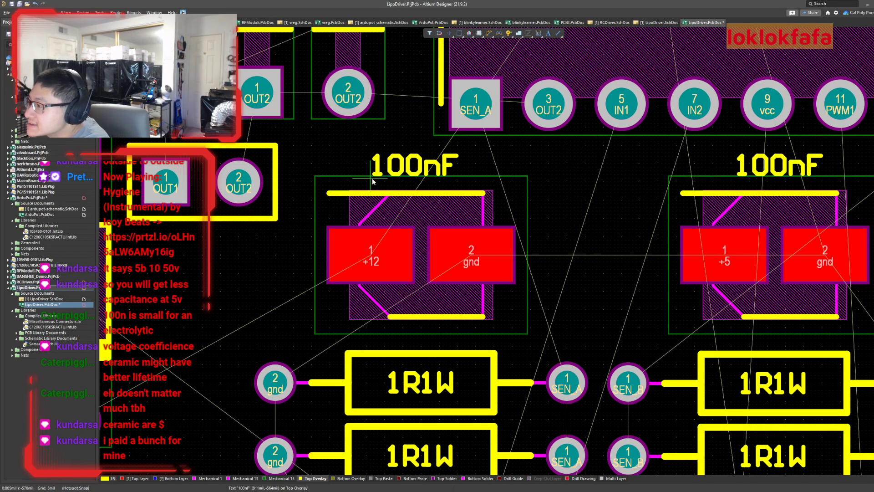
# Shift the +5 capacitor's 100nF label slightly left to centre it above the part.
pyautogui.moveTo(647, 213); pyautogui.dragTo(381, 229, button='right')
pyautogui.moveTo(767, 237); pyautogui.dragTo(746, 239, button='right')
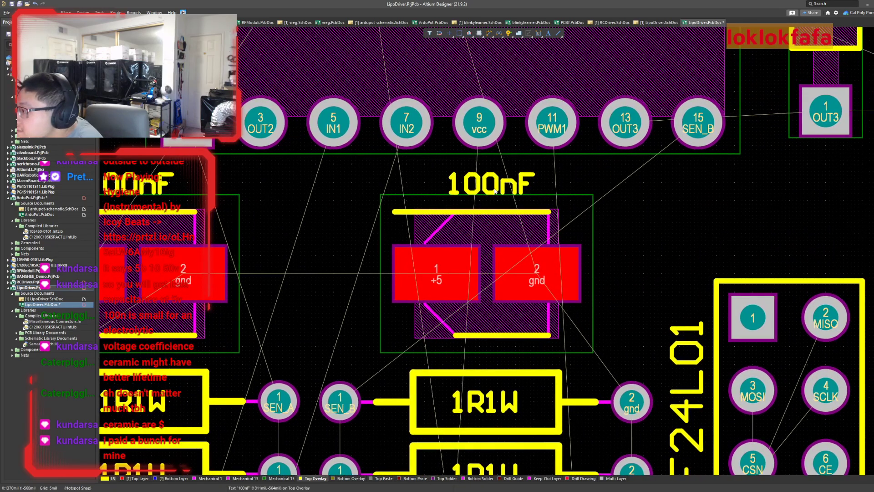
pyautogui.moveTo(495, 191); pyautogui.dragTo(446, 196)
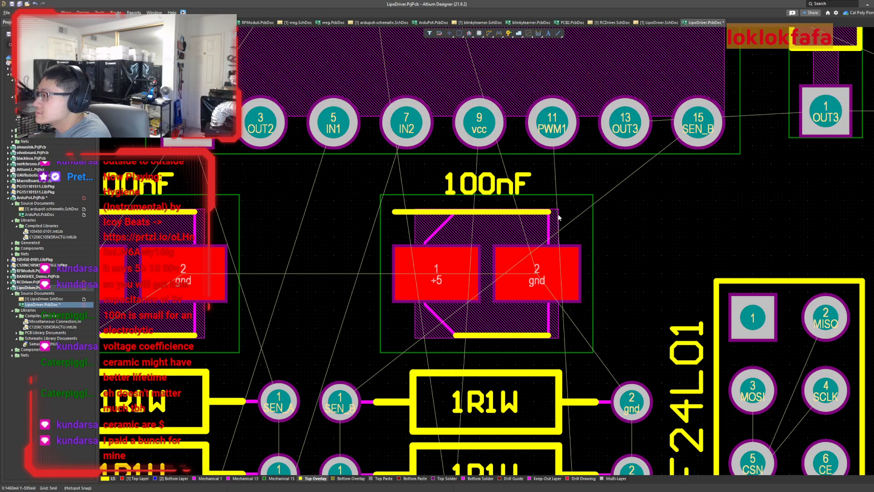
pyautogui.keyDown('ctrl'); pyautogui.scroll(-1, 697, 209); pyautogui.keyUp('ctrl')
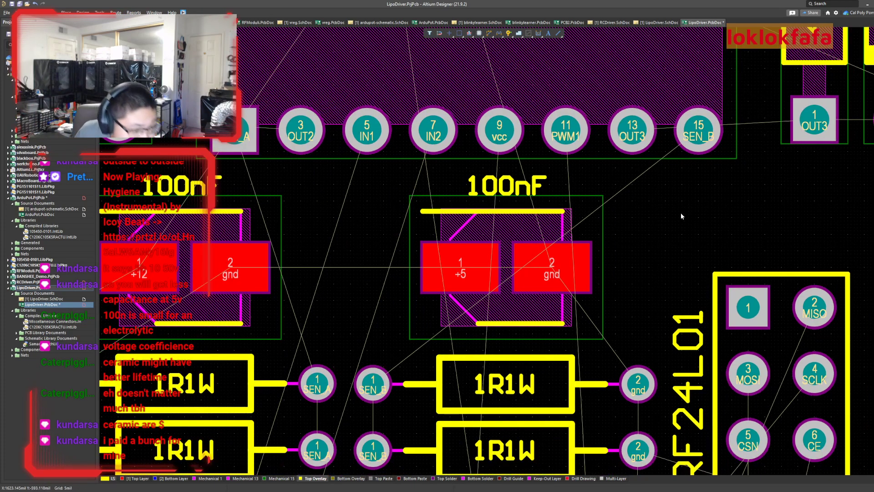
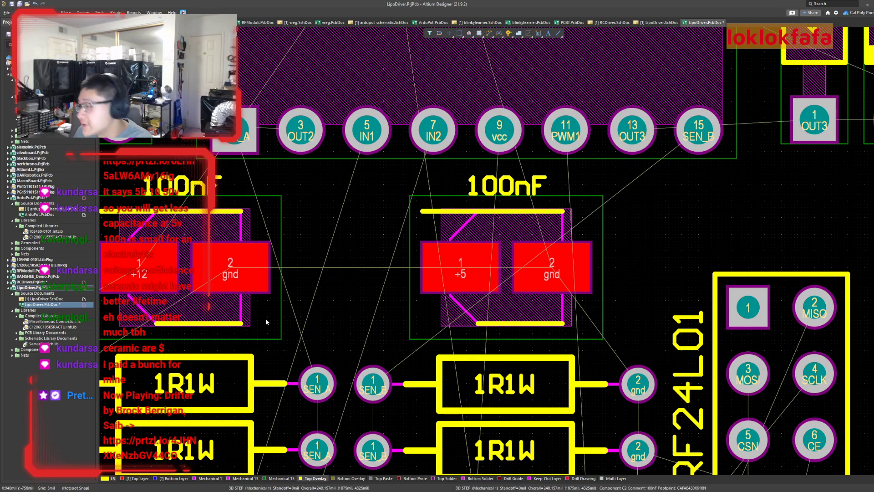
# Hide the designators of the two-pin headers P3 and P4.
pyautogui.moveTo(412, 294); pyautogui.dragTo(594, 274, button='right')
pyautogui.keyDown('ctrl'); pyautogui.scroll(-3, 549, 210); pyautogui.keyUp('ctrl')
pyautogui.keyDown('ctrl'); pyautogui.scroll(-3, 538, 256); pyautogui.keyUp('ctrl')
pyautogui.moveTo(435, 285); pyautogui.dragTo(404, 302, button='right')
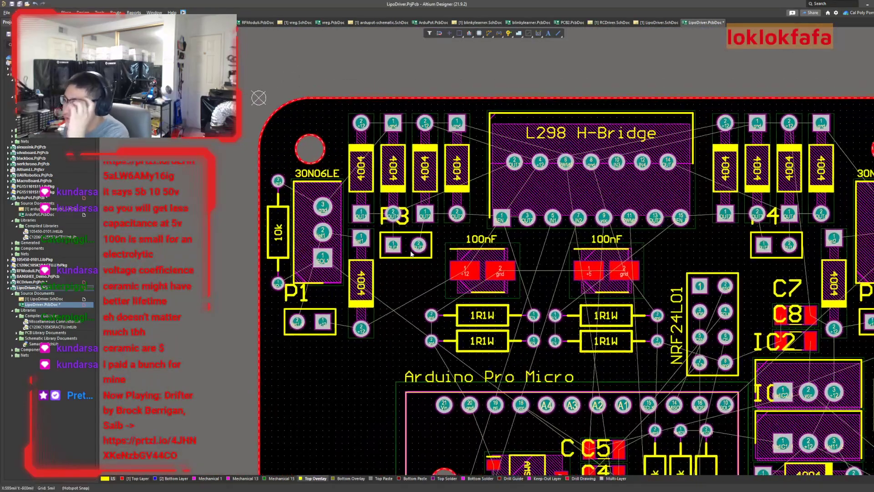
pyautogui.click(403, 221)
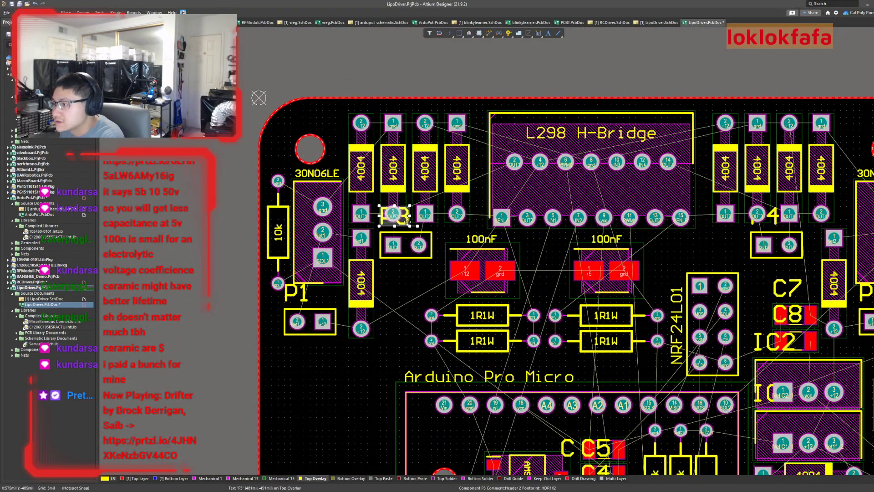
pyautogui.doubleClick(394, 215)
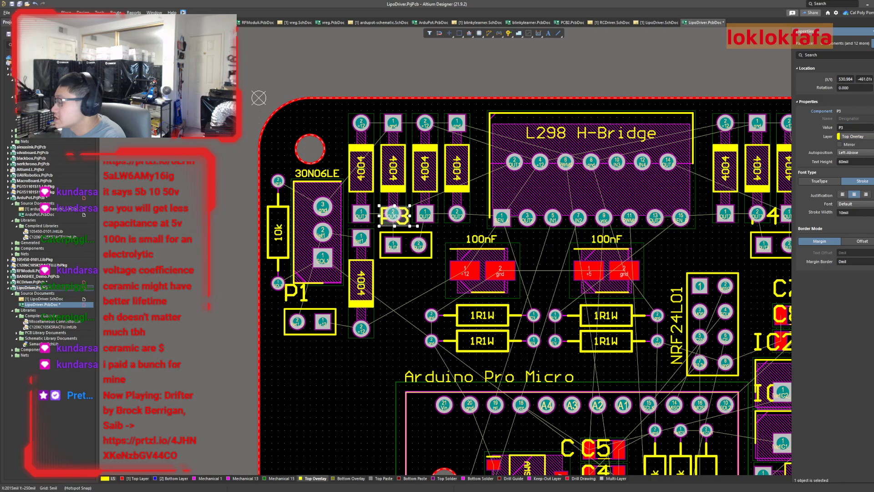
pyautogui.click(873, 127)
pyautogui.moveTo(684, 242); pyautogui.dragTo(598, 256, button='right')
pyautogui.doubleClick(678, 230)
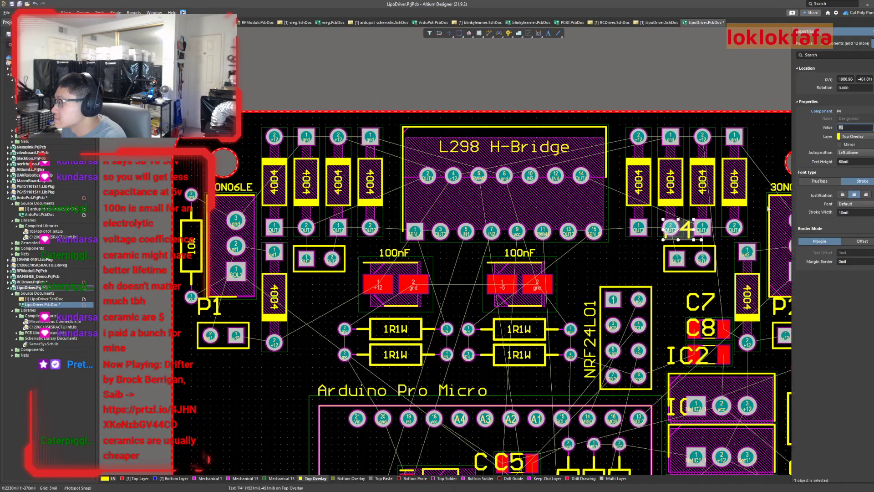
pyautogui.click(873, 127)
pyautogui.moveTo(510, 321); pyautogui.dragTo(545, 277, button='right')
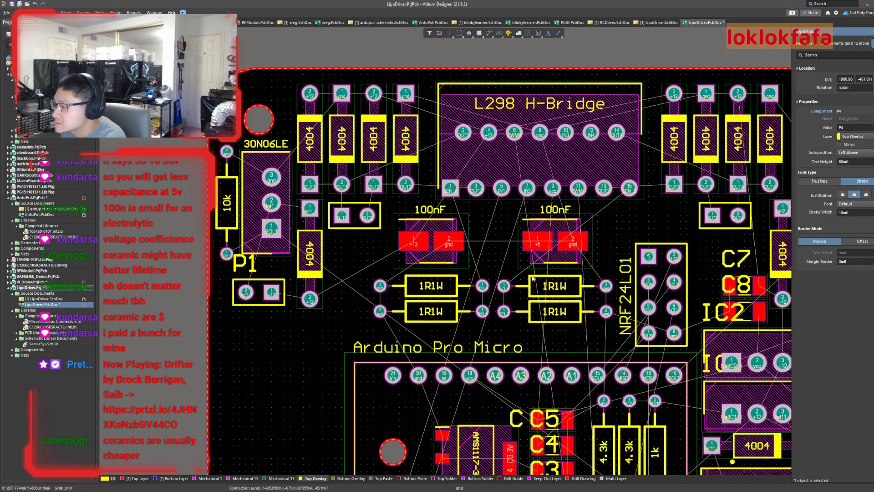
# Copy the 1R1W resistor label and place it centred just below the P3 header.
pyautogui.keyDown('ctrl'); pyautogui.scroll(2, 472, 277); pyautogui.keyUp('ctrl')
pyautogui.click(412, 291)
pyautogui.hotkey('ctrl', 'c')
pyautogui.click(412, 290)
pyautogui.hotkey('ctrl', 'v')
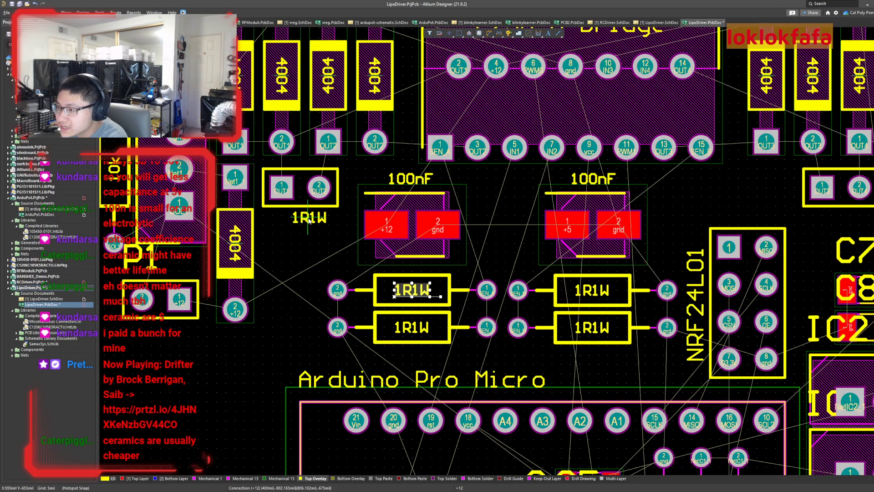
pyautogui.click(303, 221)
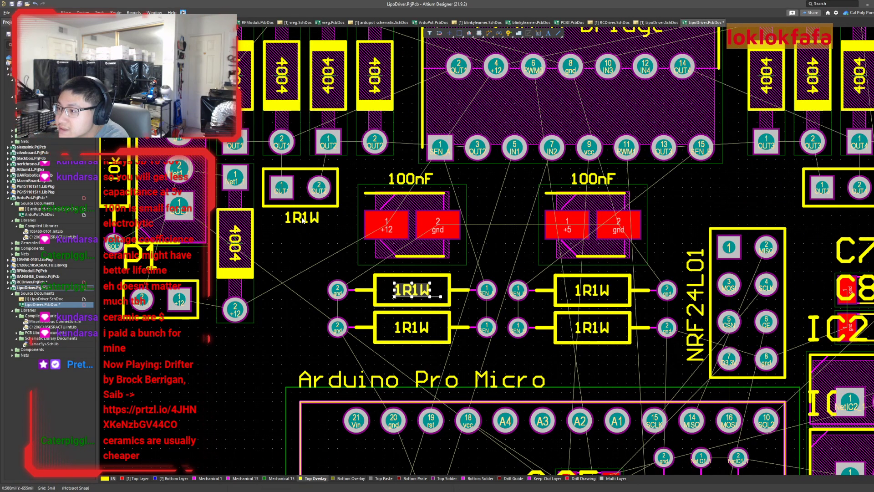
# Change the text of the 1R1W label below the OUT1/OUT2 header to Sol-In.
pyautogui.click(303, 219)
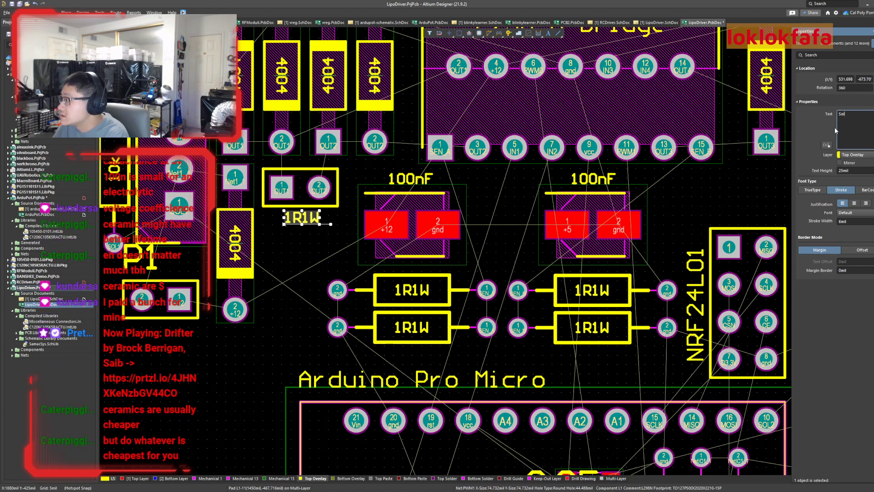
pyautogui.press('BackSpace')
pyautogui.press('BackSpace')
pyautogui.press('BackSpace')
pyautogui.press('BackSpace')
pyautogui.press('BackSpace')
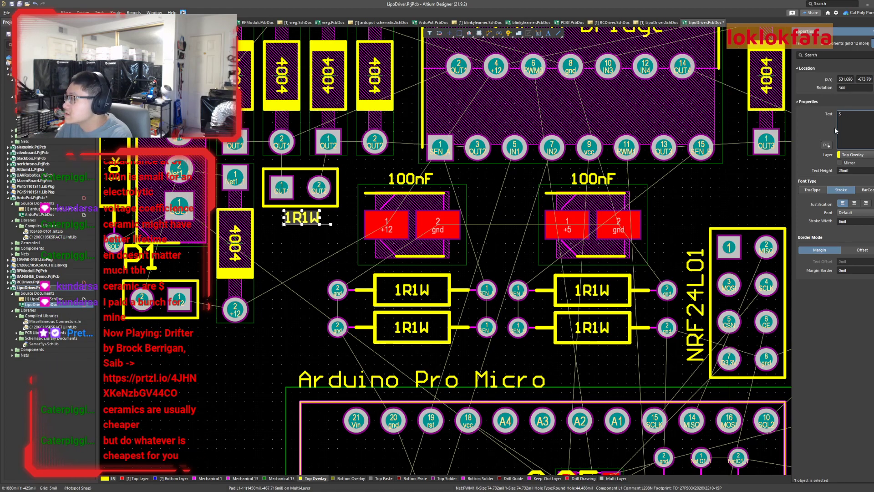
pyautogui.write('olL')
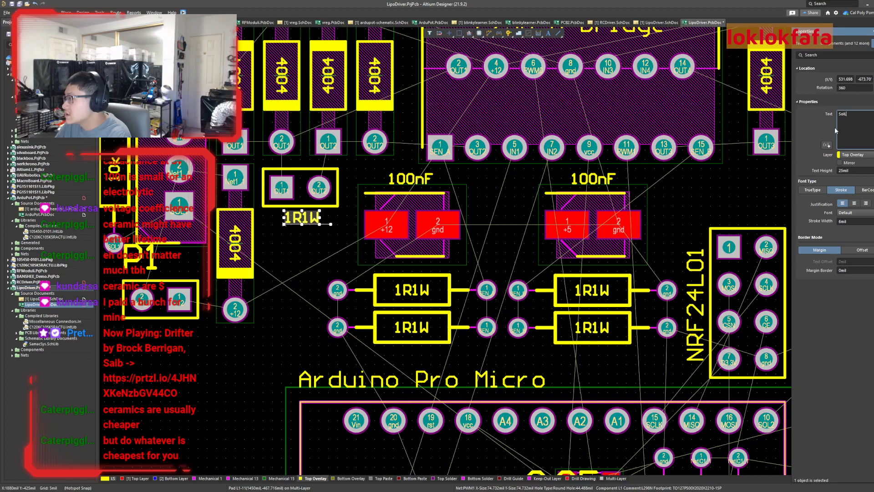
pyautogui.write('lenoid Input')
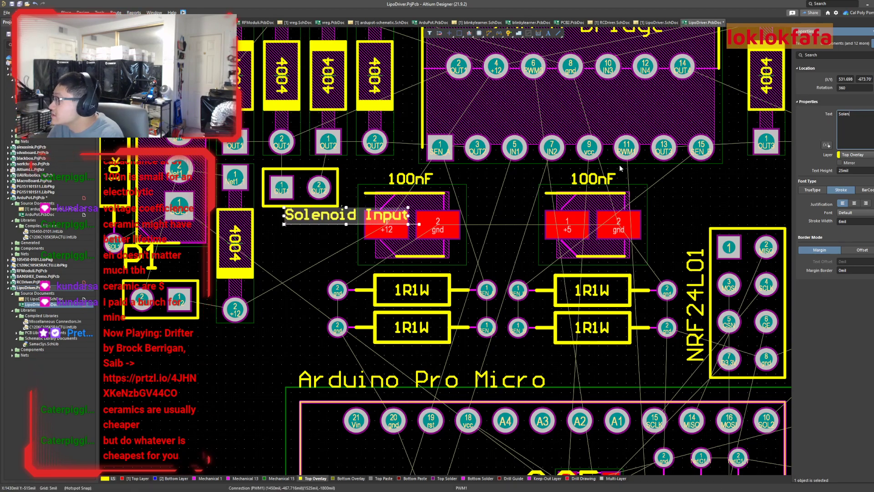
pyautogui.press('Return')
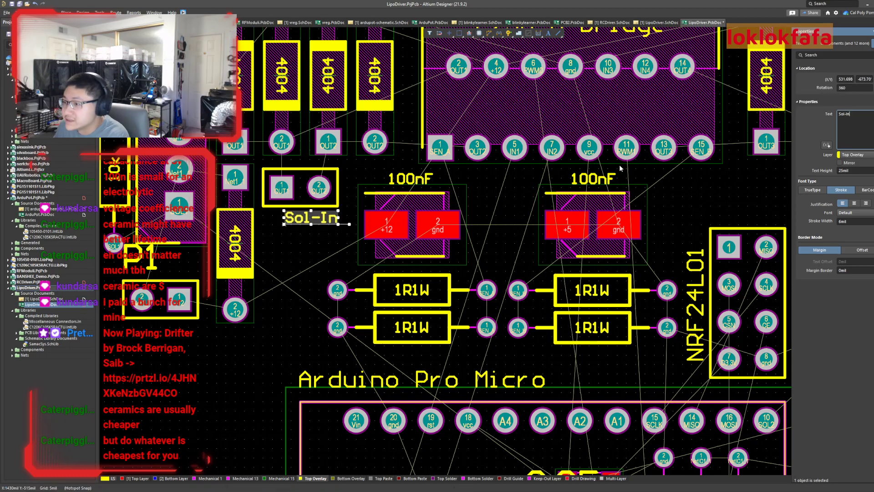
# Move the Sol-In label so it sits roughly centred just below the OUT1/OUT2 header.
pyautogui.keyDown('ctrl'); pyautogui.scroll(3, 188, 242); pyautogui.keyUp('ctrl')
pyautogui.moveTo(368, 252); pyautogui.dragTo(390, 273, button='right')
pyautogui.moveTo(418, 231); pyautogui.dragTo(358, 233)
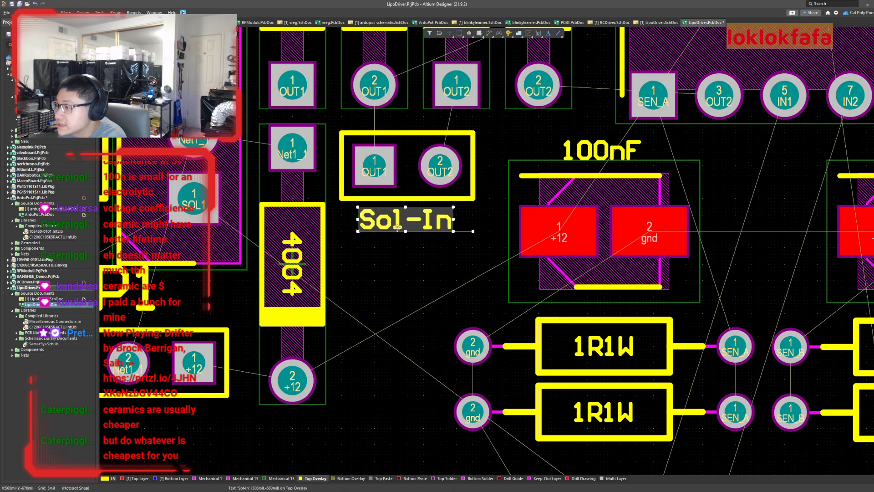
pyautogui.click(353, 262)
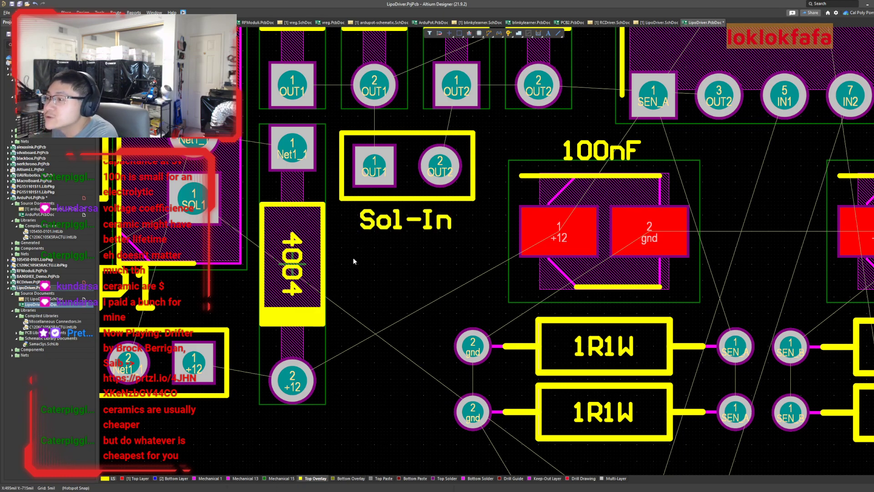
pyautogui.keyDown('ctrl'); pyautogui.scroll(-5, 363, 259); pyautogui.keyUp('ctrl')
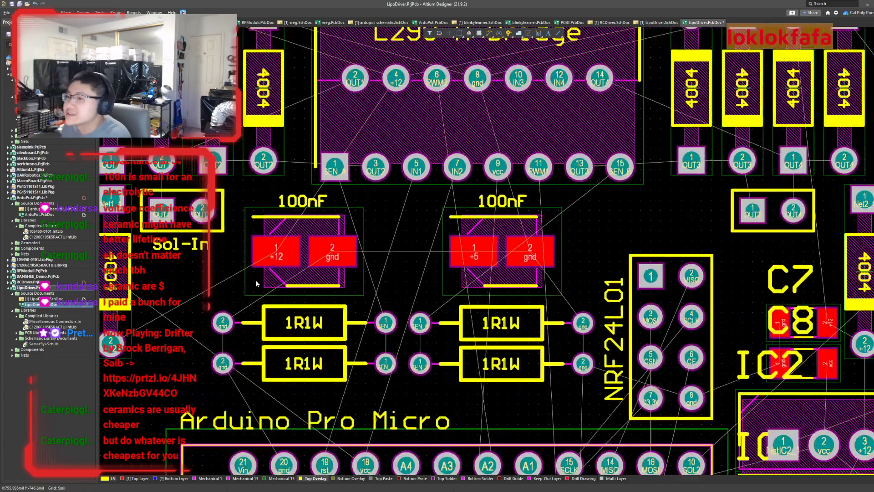
# Set the snap grid to 1 mil and fine-tune the Sol-In label's horizontal centring under the OUT1/OUT2 header.
pyautogui.keyDown('ctrl'); pyautogui.scroll(5, 363, 283); pyautogui.keyUp('ctrl')
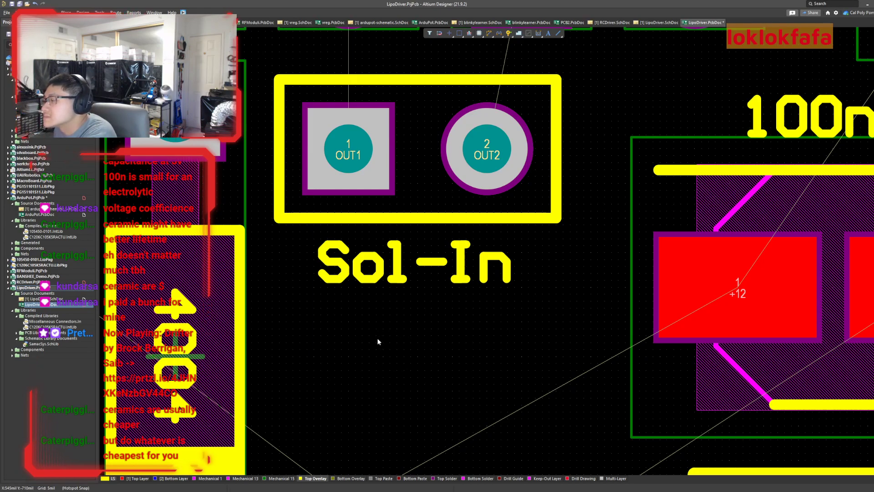
pyautogui.moveTo(394, 280); pyautogui.dragTo(320, 289)
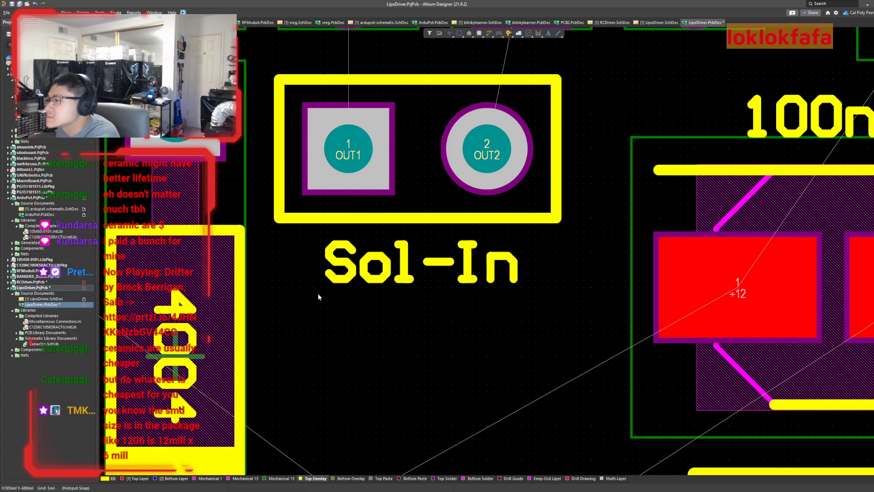
pyautogui.moveTo(338, 283); pyautogui.dragTo(315, 287)
pyautogui.press('g')
pyautogui.click(335, 292)
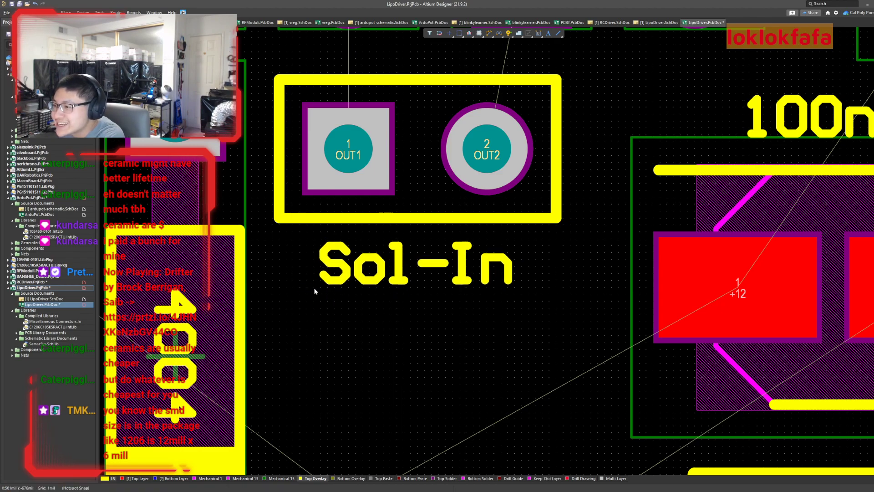
pyautogui.moveTo(315, 287); pyautogui.dragTo(315, 287)
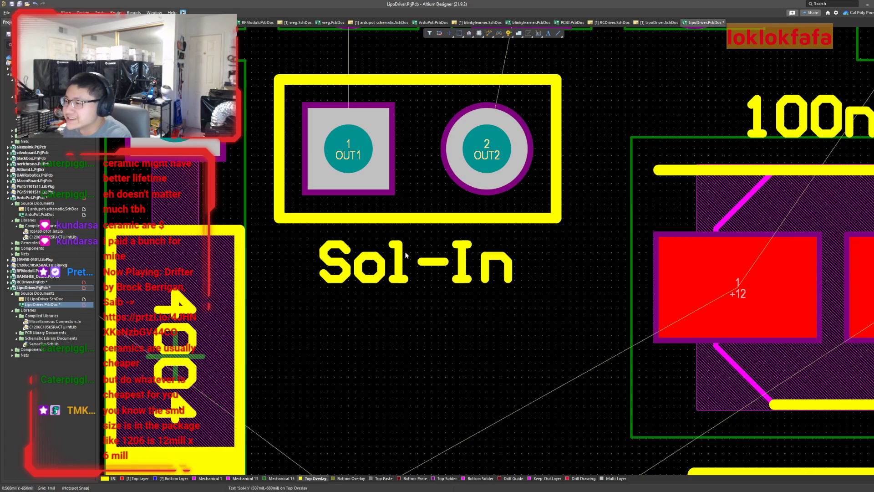
pyautogui.click(347, 256)
pyautogui.keyDown('ctrl'); pyautogui.scroll(-2, 348, 257); pyautogui.keyUp('ctrl')
pyautogui.keyDown('ctrl'); pyautogui.scroll(-3, 348, 256); pyautogui.keyUp('ctrl')
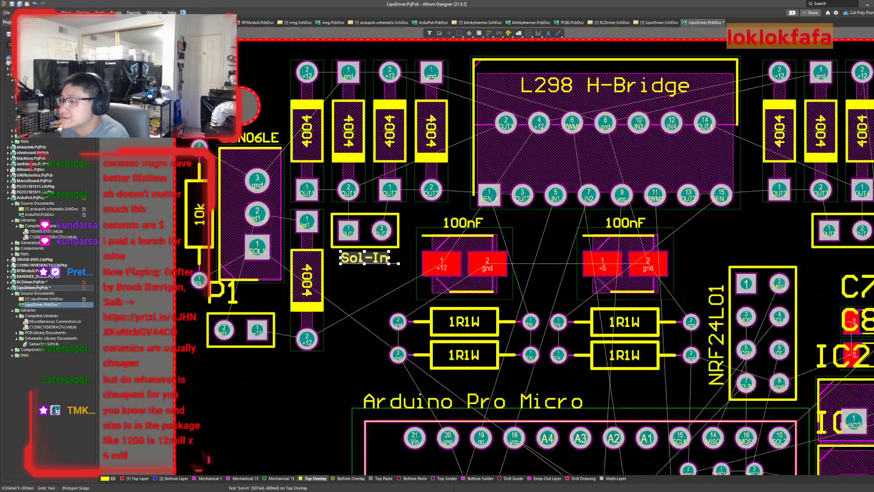
# Try the label below the OUT1/OUT2 header with the lowercase text Sol-in.
pyautogui.scroll(1, 353, 258)
pyautogui.doubleClick(363, 314)
pyautogui.click(856, 121)
pyautogui.press('BackSpace')
pyautogui.write('i')
pyautogui.click(356, 346)
# Set the OUT1/OUT2 header label's text back to Sol-In with a capital I.
pyautogui.doubleClick(366, 313)
pyautogui.click(843, 114)
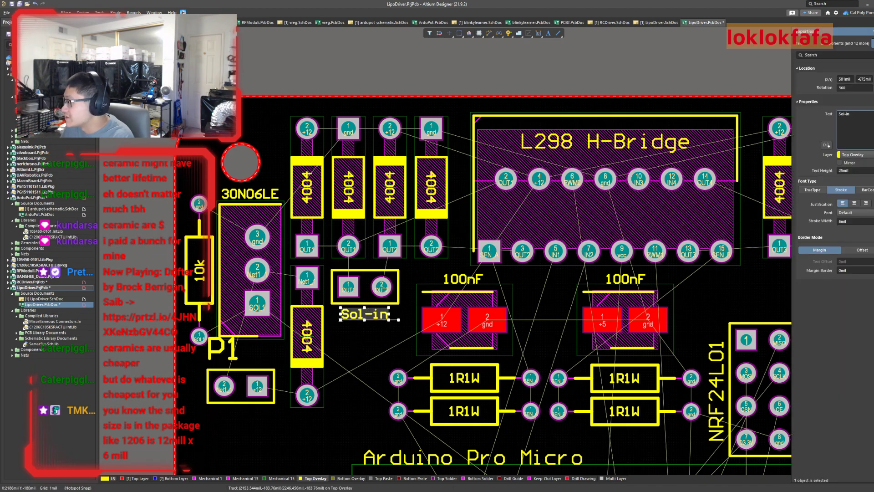
pyautogui.press('BackSpace')
pyautogui.write('I')
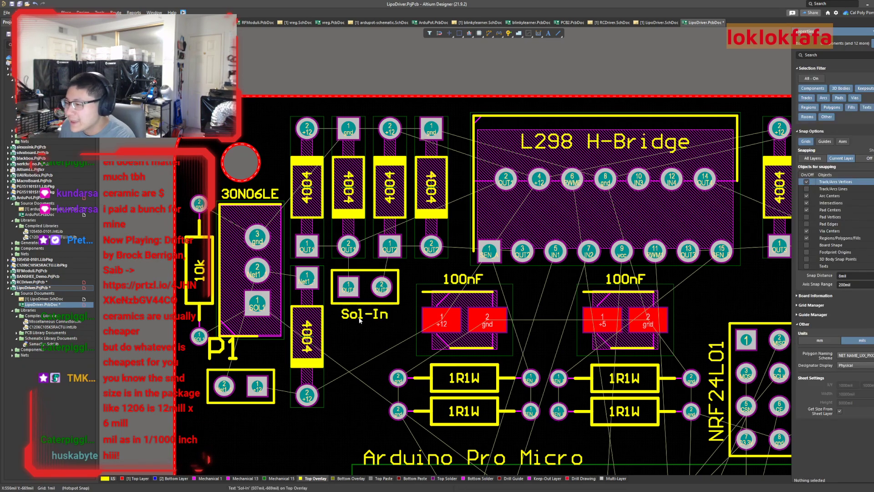
# Copy the Sol-In label and place the copy below the OUT3/OUT4 header.
pyautogui.hotkey('ctrl', 'c')
pyautogui.moveTo(856, 312); pyautogui.dragTo(433, 298, button='right')
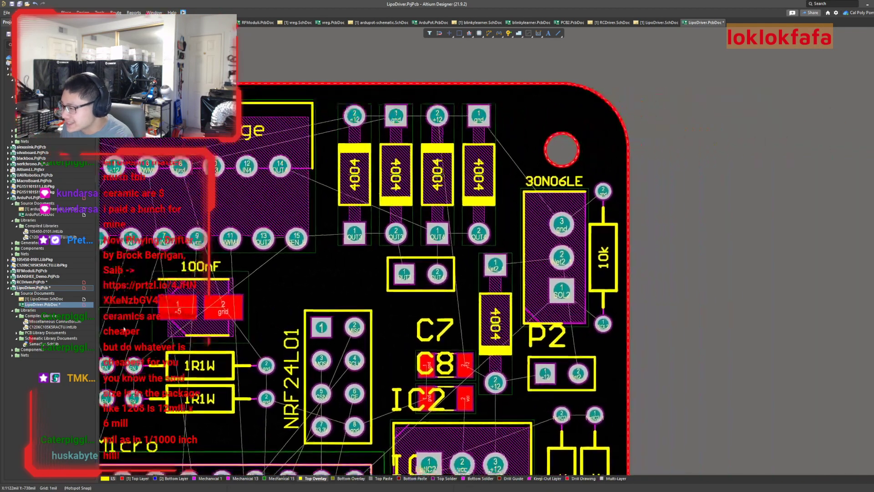
pyautogui.keyDown('ctrl'); pyautogui.scroll(3, 466, 299); pyautogui.keyUp('ctrl')
pyautogui.hotkey('ctrl', 'v')
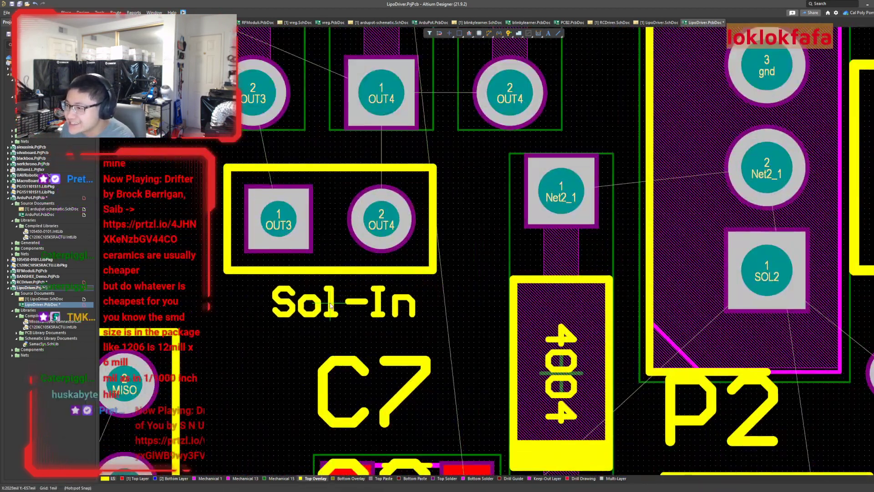
pyautogui.keyDown('ctrl'); pyautogui.scroll(-2, 358, 301); pyautogui.keyUp('ctrl')
pyautogui.keyDown('ctrl'); pyautogui.scroll(-4, 469, 282); pyautogui.keyUp('ctrl')
pyautogui.click(419, 289)
# Nudge the OUT1/OUT2 header's Sol-In label up slightly towards the header outline.
pyautogui.moveTo(303, 278); pyautogui.dragTo(501, 271, button='right')
pyautogui.keyDown('ctrl'); pyautogui.scroll(8, 318, 284); pyautogui.keyUp('ctrl')
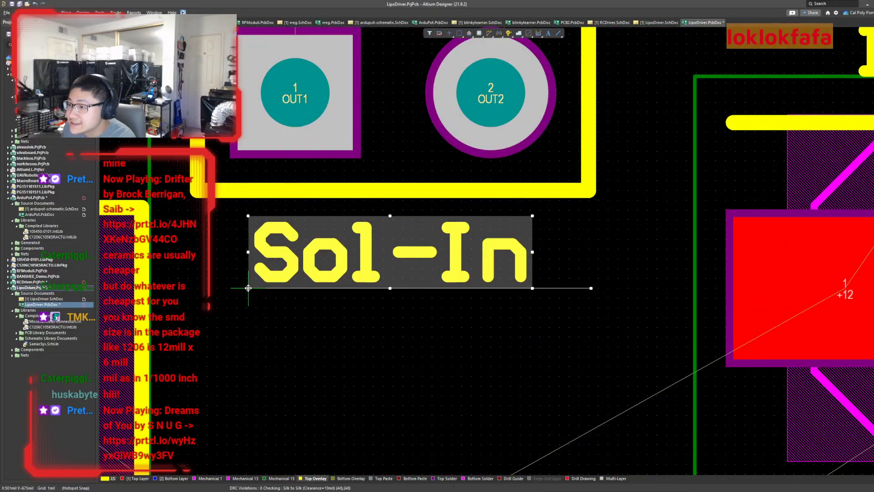
pyautogui.moveTo(248, 288); pyautogui.dragTo(248, 285)
pyautogui.moveTo(371, 349); pyautogui.dragTo(296, 345, button='right')
pyautogui.keyDown('ctrl'); pyautogui.scroll(-1, 290, 335); pyautogui.keyUp('ctrl')
pyautogui.keyDown('ctrl'); pyautogui.scroll(-2, 290, 336); pyautogui.keyUp('ctrl')
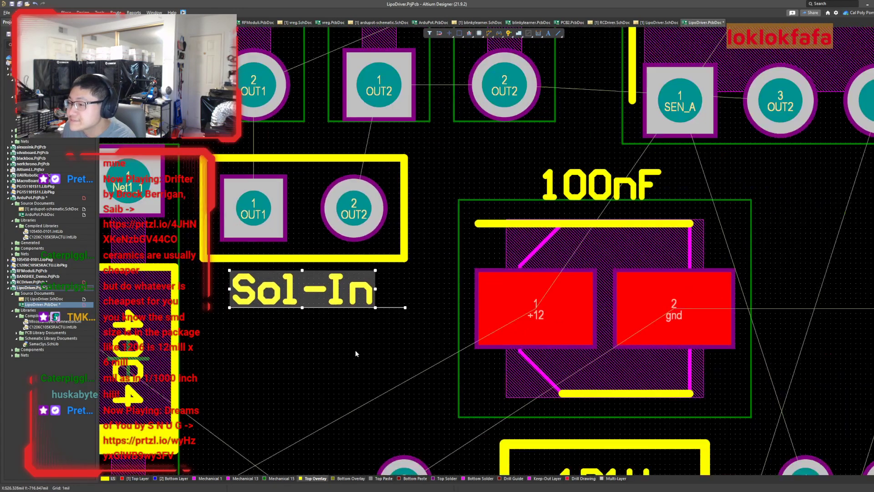
# Move the copied Sol-In label up and right to centre it closely under the OUT3/OUT4 header.
pyautogui.moveTo(421, 351); pyautogui.dragTo(120, 303, button='right')
pyautogui.moveTo(574, 352); pyautogui.dragTo(224, 353, button='right')
pyautogui.keyDown('ctrl'); pyautogui.scroll(-5, 225, 352); pyautogui.keyUp('ctrl')
pyautogui.moveTo(542, 315); pyautogui.dragTo(398, 310, button='right')
pyautogui.keyDown('ctrl'); pyautogui.scroll(3, 398, 309); pyautogui.keyUp('ctrl')
pyautogui.keyDown('ctrl'); pyautogui.scroll(3, 398, 311); pyautogui.keyUp('ctrl')
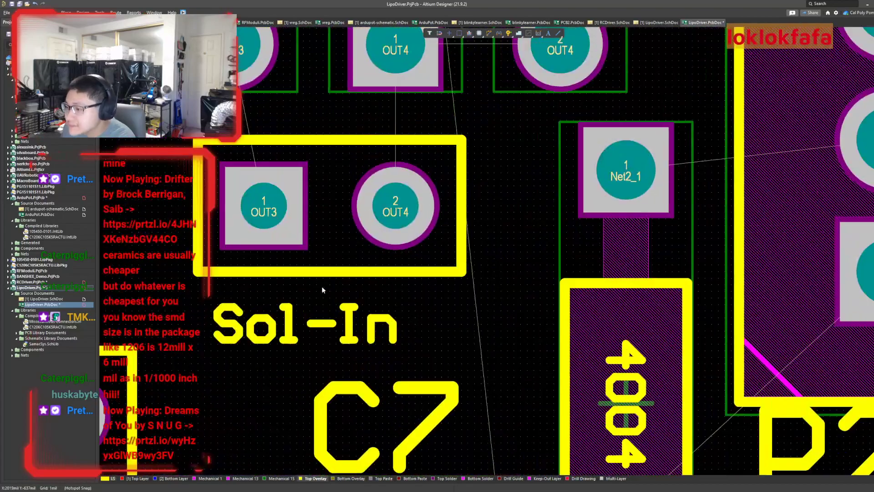
pyautogui.moveTo(360, 326); pyautogui.dragTo(225, 337)
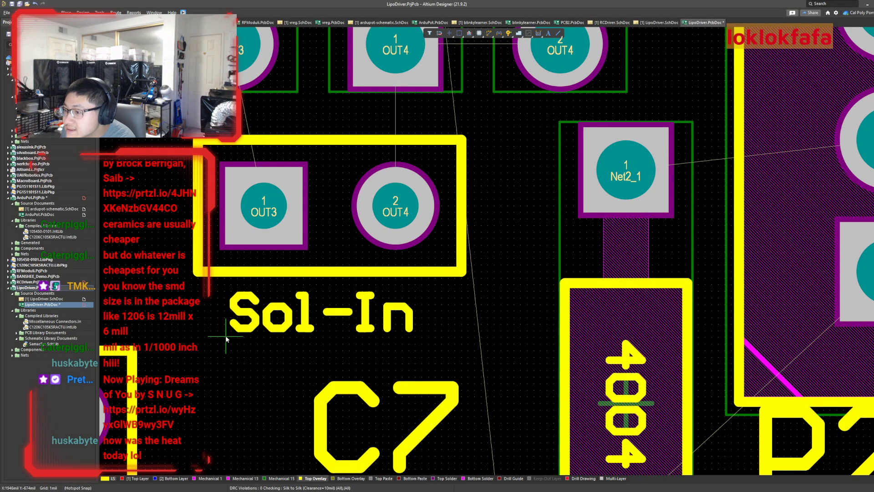
pyautogui.click(226, 335)
# Compare both Sol-In labels and shift the OUT3/OUT4 header's label slightly right to match the other one's placement.
pyautogui.moveTo(215, 348); pyautogui.dragTo(454, 294, button='right')
pyautogui.keyDown('ctrl'); pyautogui.scroll(-6, 454, 293); pyautogui.keyUp('ctrl')
pyautogui.moveTo(248, 317); pyautogui.dragTo(637, 308, button='right')
pyautogui.keyDown('ctrl'); pyautogui.scroll(5, 513, 284); pyautogui.keyUp('ctrl')
pyautogui.click(409, 296)
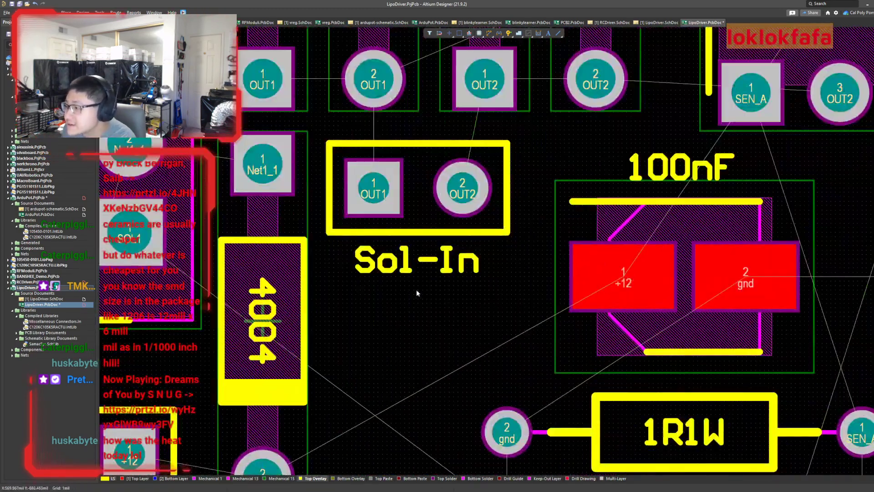
pyautogui.keyDown('ctrl'); pyautogui.scroll(2, 436, 283); pyautogui.keyUp('ctrl')
pyautogui.moveTo(436, 283); pyautogui.dragTo(440, 310, button='right')
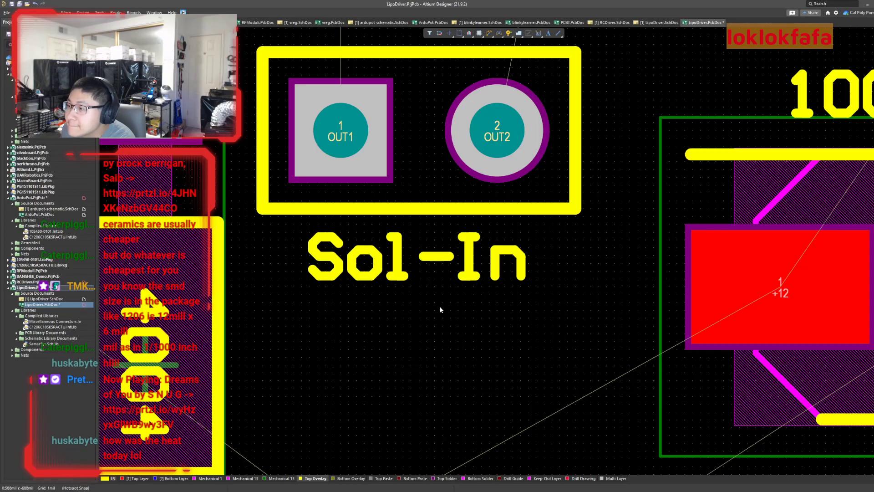
pyautogui.keyDown('ctrl'); pyautogui.scroll(-5, 440, 307); pyautogui.keyUp('ctrl')
pyautogui.moveTo(865, 276); pyautogui.dragTo(428, 273, button='right')
pyautogui.keyDown('ctrl'); pyautogui.scroll(7, 428, 273); pyautogui.keyUp('ctrl')
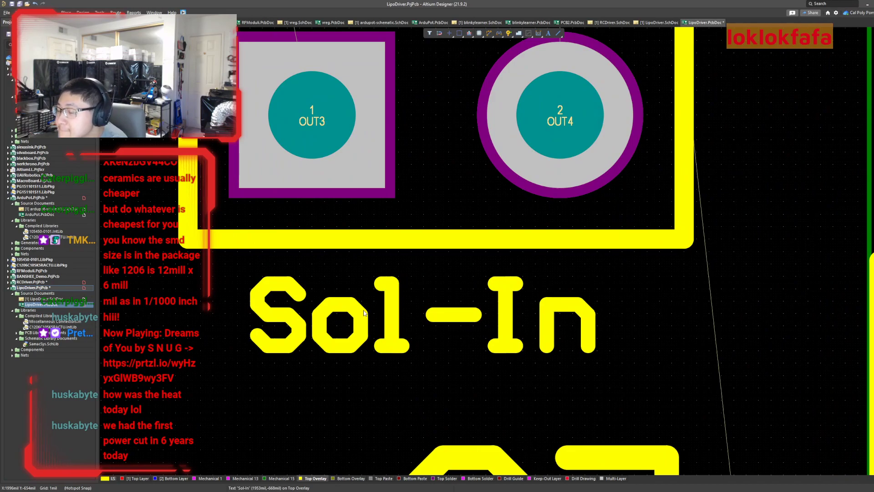
pyautogui.moveTo(387, 305); pyautogui.dragTo(249, 361)
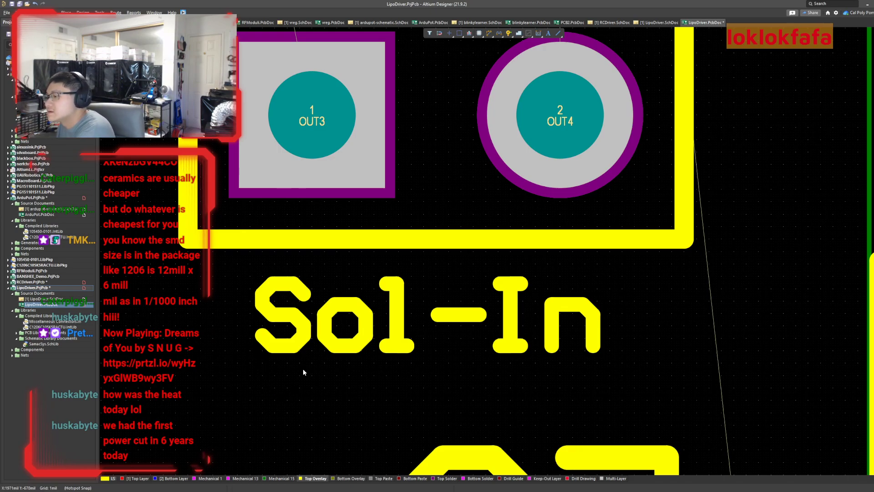
pyautogui.moveTo(331, 343); pyautogui.dragTo(250, 360)
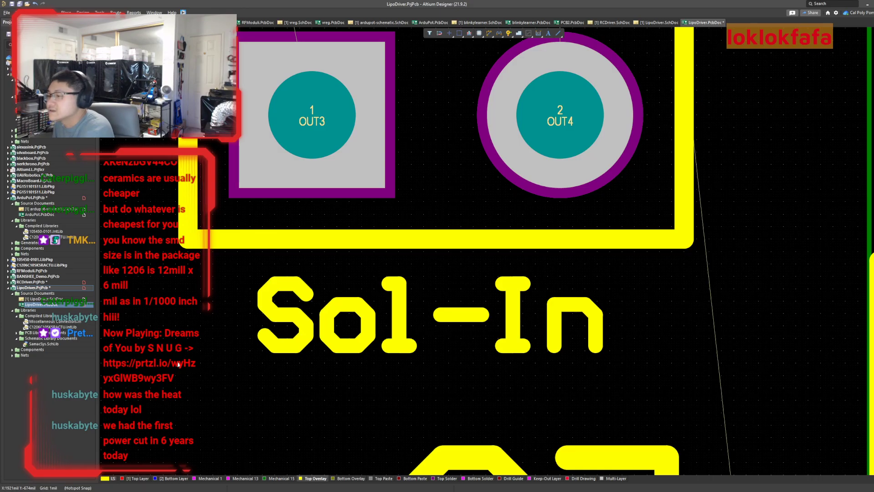
# Examine the placement of the Sol-In label under the OUT1/OUT2 header and compare both labels on the board.
pyautogui.keyDown('ctrl'); pyautogui.scroll(-5, 455, 313); pyautogui.keyUp('ctrl')
pyautogui.moveTo(368, 287); pyautogui.dragTo(865, 200, button='right')
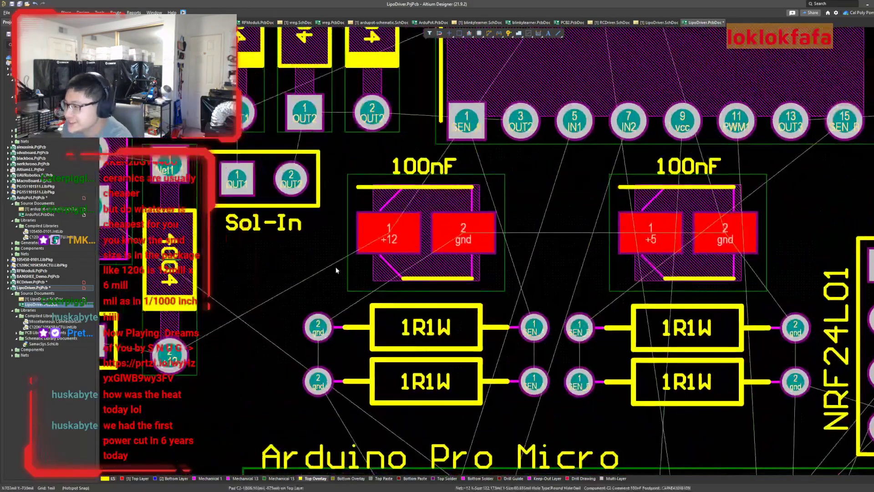
pyautogui.keyDown('ctrl'); pyautogui.scroll(6, 347, 289); pyautogui.keyUp('ctrl')
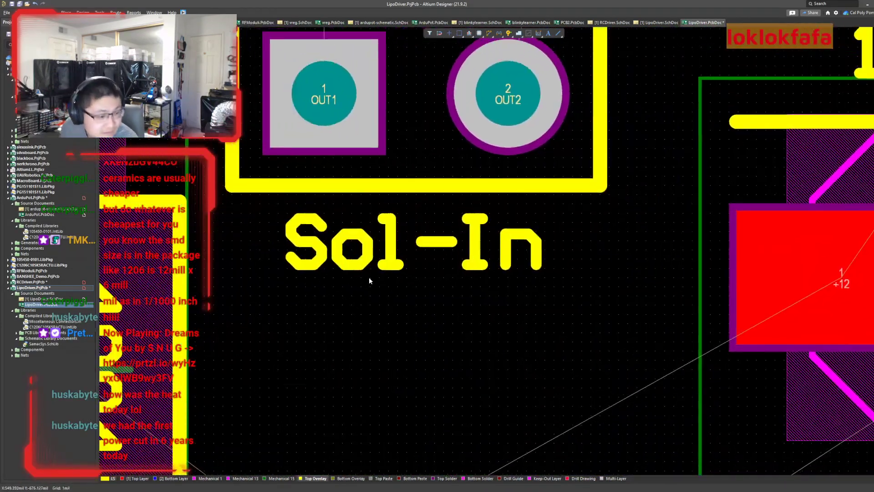
pyautogui.keyDown('ctrl'); pyautogui.scroll(1, 369, 281); pyautogui.keyUp('ctrl')
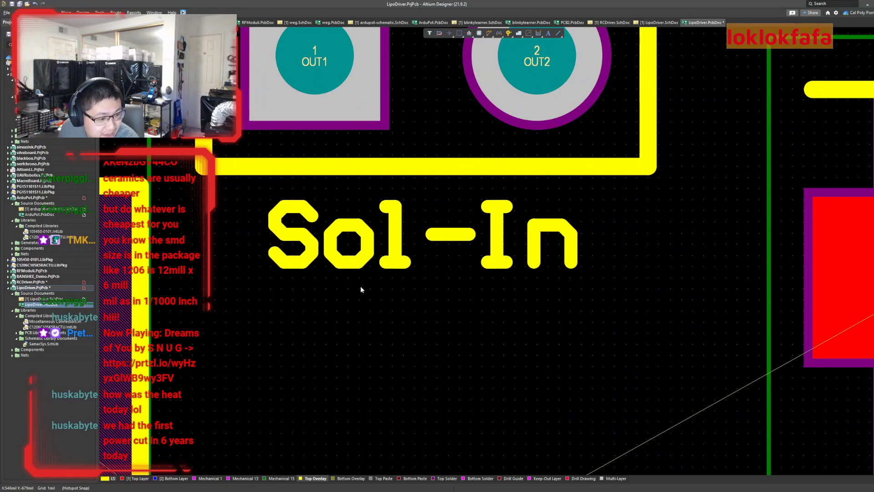
pyautogui.keyDown('ctrl'); pyautogui.scroll(-1, 361, 290); pyautogui.keyUp('ctrl')
pyautogui.moveTo(361, 289); pyautogui.dragTo(399, 353, button='right')
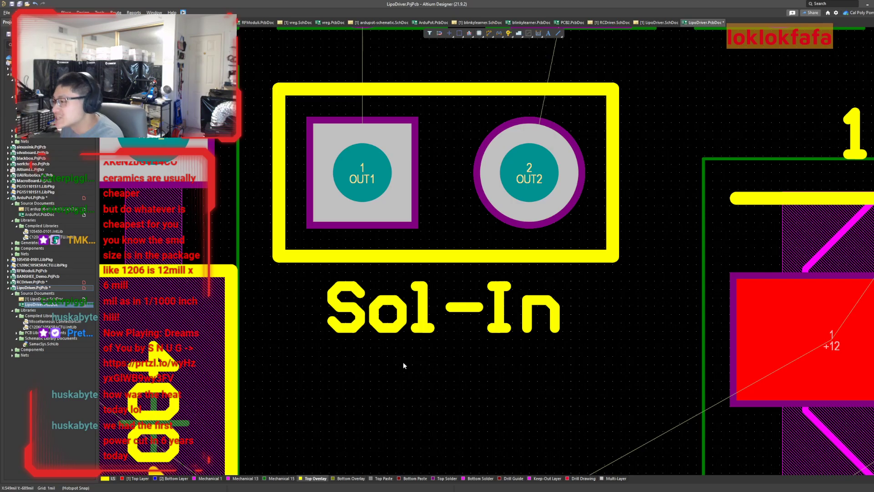
pyautogui.moveTo(498, 371); pyautogui.dragTo(331, 308, button='right')
pyautogui.keyDown('ctrl'); pyautogui.scroll(-4, 392, 349); pyautogui.keyUp('ctrl')
pyautogui.keyDown('ctrl'); pyautogui.scroll(-8, 302, 303); pyautogui.keyUp('ctrl')
pyautogui.keyDown('ctrl'); pyautogui.scroll(3, 524, 283); pyautogui.keyUp('ctrl')
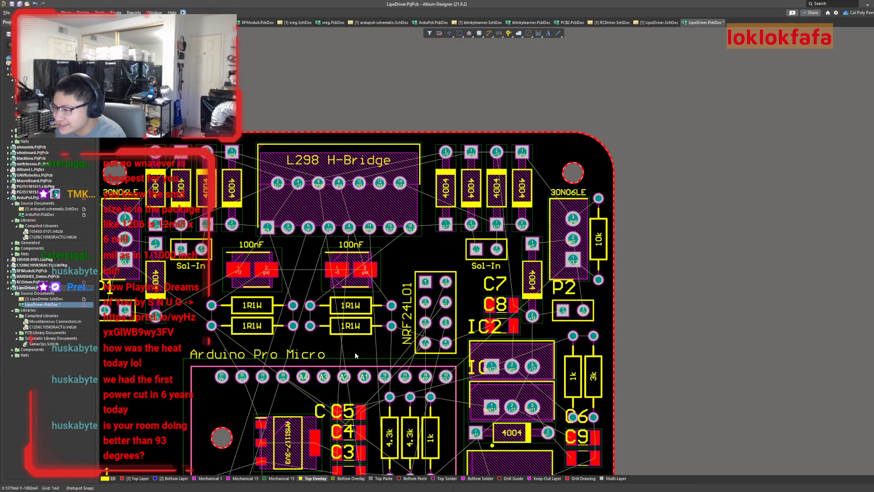
# Hide the I1 designator above the four-pin SDA/SCL header.
pyautogui.moveTo(178, 406); pyautogui.dragTo(433, 269, button='right')
pyautogui.keyDown('ctrl'); pyautogui.scroll(3, 430, 347); pyautogui.keyUp('ctrl')
pyautogui.doubleClick(299, 326)
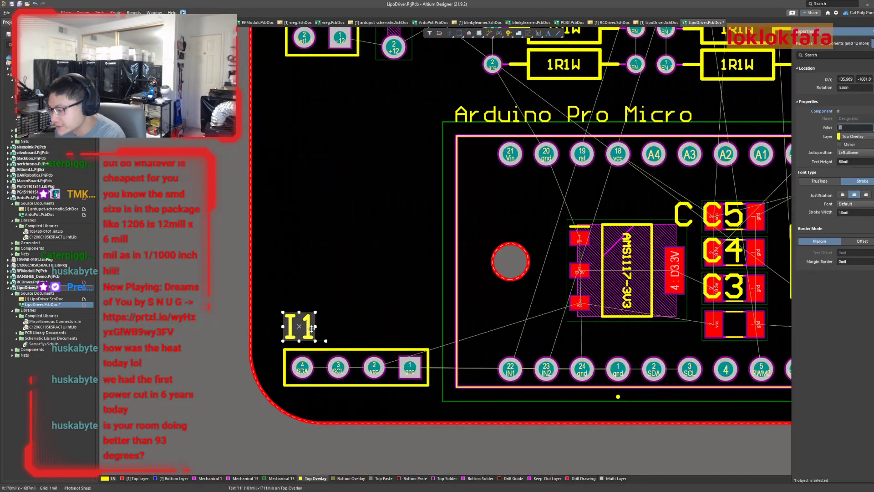
pyautogui.press('Delete')
pyautogui.keyDown('ctrl'); pyautogui.scroll(-5, 383, 225); pyautogui.keyUp('ctrl')
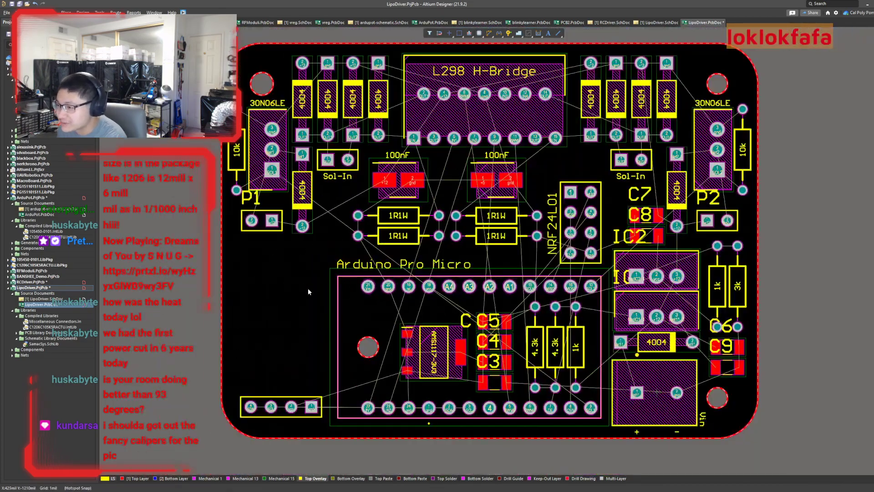
# Place a copy of the Sol-In label just above the four-pin SDA/SCL header near the board's lower-left corner.
pyautogui.moveTo(307, 288); pyautogui.dragTo(317, 321, button='right')
pyautogui.click(347, 210)
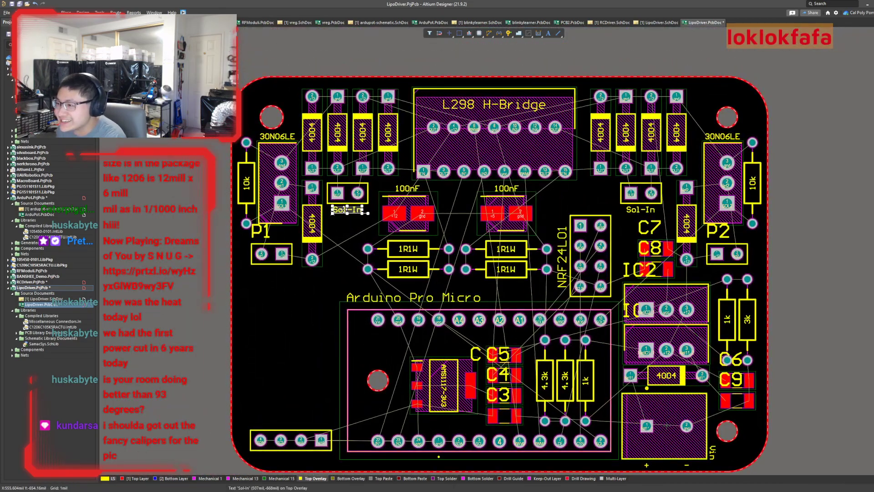
pyautogui.moveTo(304, 391); pyautogui.dragTo(390, 338, button='right')
pyautogui.keyDown('ctrl'); pyautogui.scroll(4, 389, 358); pyautogui.keyUp('ctrl')
pyautogui.hotkey('ctrl', 'v')
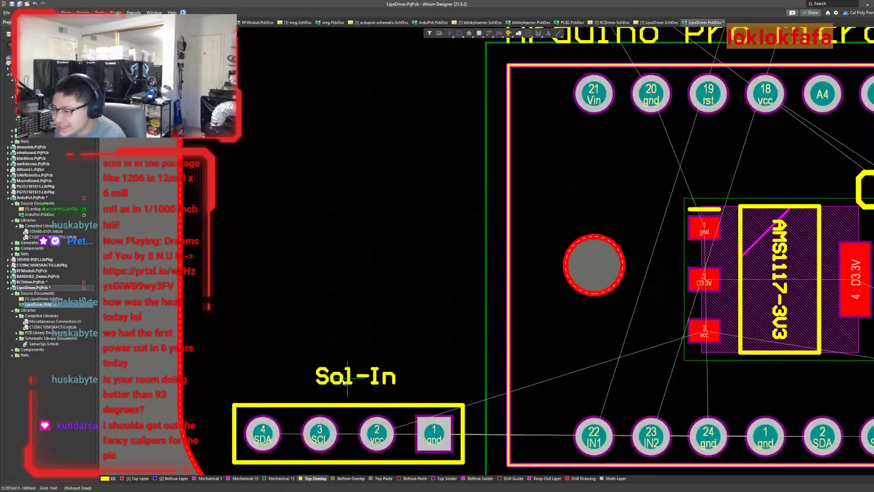
pyautogui.click(345, 380)
# Change the text of the copied label above the four-pin header to OLED.
pyautogui.doubleClick(346, 380)
pyautogui.keyDown('ctrl'); pyautogui.scroll(-2, 404, 310); pyautogui.keyUp('ctrl')
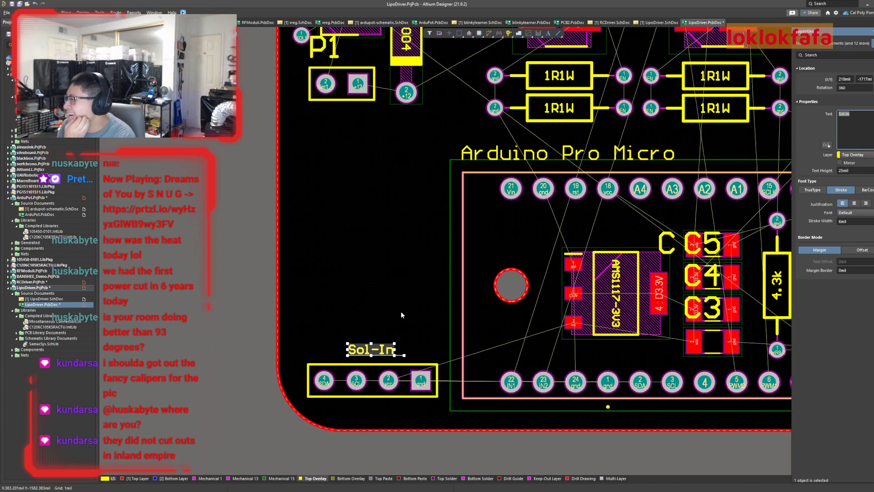
pyautogui.write('OLED')
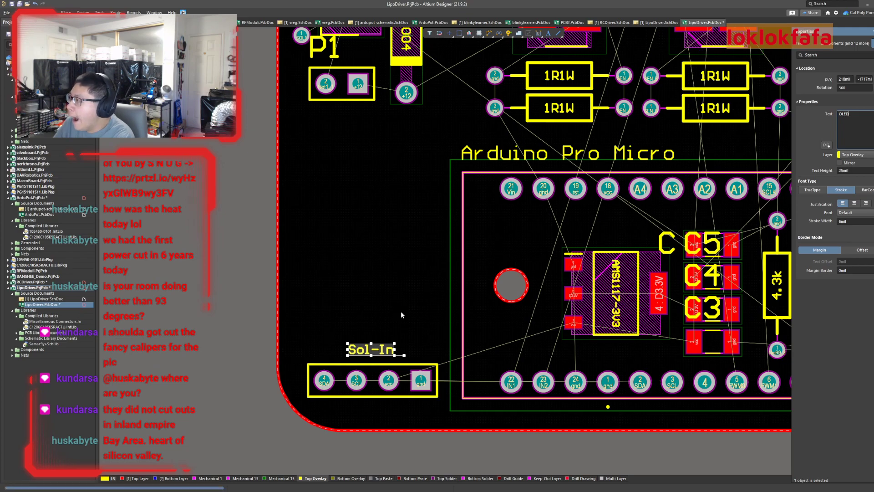
pyautogui.press('Return')
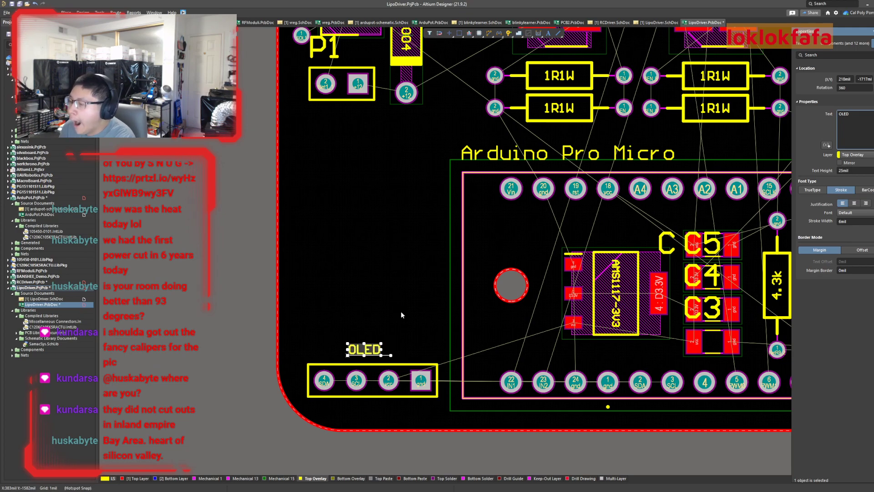
# Set the snap grid to 5 mil and move the OLED label to line up with the four-pin header's left edge.
pyautogui.keyDown('ctrl'); pyautogui.scroll(2, 350, 360); pyautogui.keyUp('ctrl')
pyautogui.keyDown('ctrl'); pyautogui.scroll(2, 351, 364); pyautogui.keyUp('ctrl')
pyautogui.moveTo(355, 339); pyautogui.dragTo(227, 359)
pyautogui.rightClick(250, 353)
pyautogui.click(275, 218)
pyautogui.click(209, 368)
pyautogui.moveTo(221, 362); pyautogui.dragTo(222, 354, button='right')
pyautogui.keyDown('ctrl'); pyautogui.scroll(-6, 219, 326); pyautogui.keyUp('ctrl')
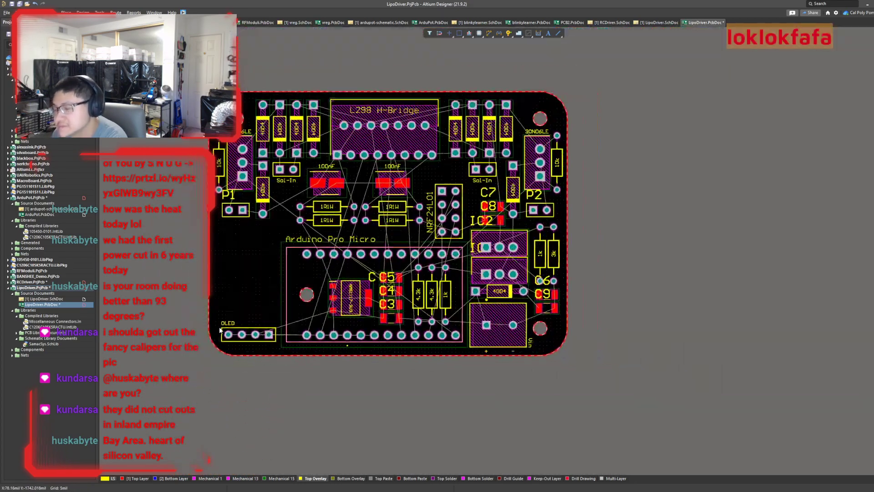
# Try to move the four-pin OLED header slightly upward.
pyautogui.keyDown('ctrl'); pyautogui.scroll(3, 291, 398); pyautogui.keyUp('ctrl')
pyautogui.keyDown('ctrl'); pyautogui.scroll(2, 291, 397); pyautogui.keyUp('ctrl')
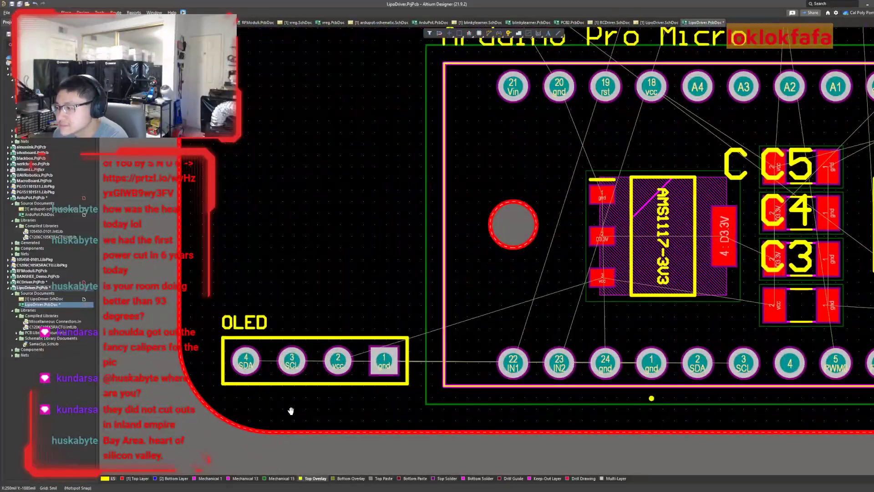
pyautogui.keyDown('ctrl'); pyautogui.scroll(2, 293, 403); pyautogui.keyUp('ctrl')
pyautogui.keyDown('ctrl'); pyautogui.scroll(-3, 275, 413); pyautogui.keyUp('ctrl')
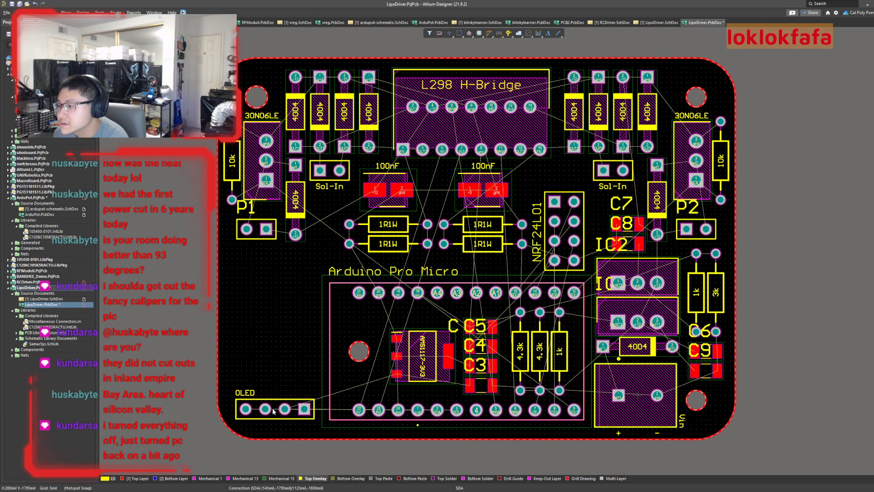
pyautogui.moveTo(274, 410); pyautogui.dragTo(267, 394)
pyautogui.hotkey('ctrl', 'z')
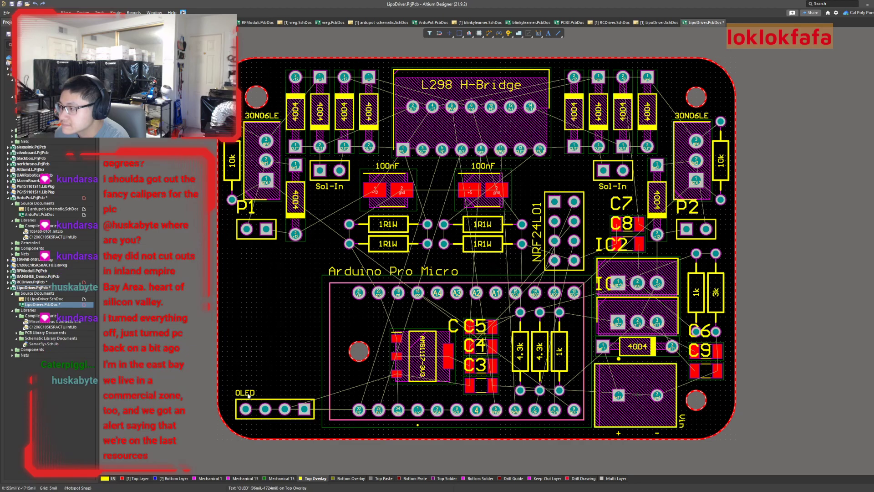
# Check in the LipoDriver schematic what the OUT1/OUT2 and OUT3/OUT4 headers drive and compare with the two-pin headers on the board.
pyautogui.moveTo(263, 364); pyautogui.dragTo(279, 406, button='right')
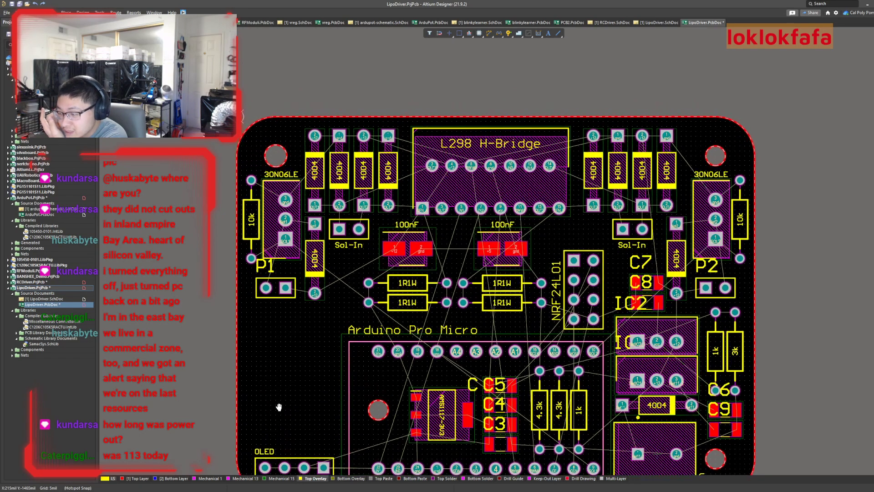
pyautogui.click(646, 24)
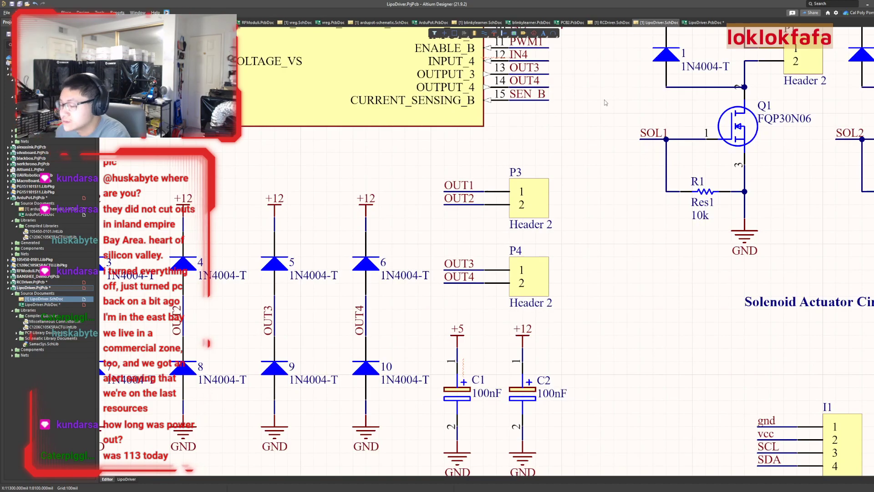
pyautogui.hotkey('ctrl', 'pagedown')
pyautogui.keyDown('ctrl'); pyautogui.scroll(5, 378, 202); pyautogui.keyUp('ctrl')
pyautogui.moveTo(460, 194); pyautogui.dragTo(283, 335, button='right')
pyautogui.click(705, 23)
pyautogui.keyDown('ctrl'); pyautogui.scroll(5, 329, 226); pyautogui.keyUp('ctrl')
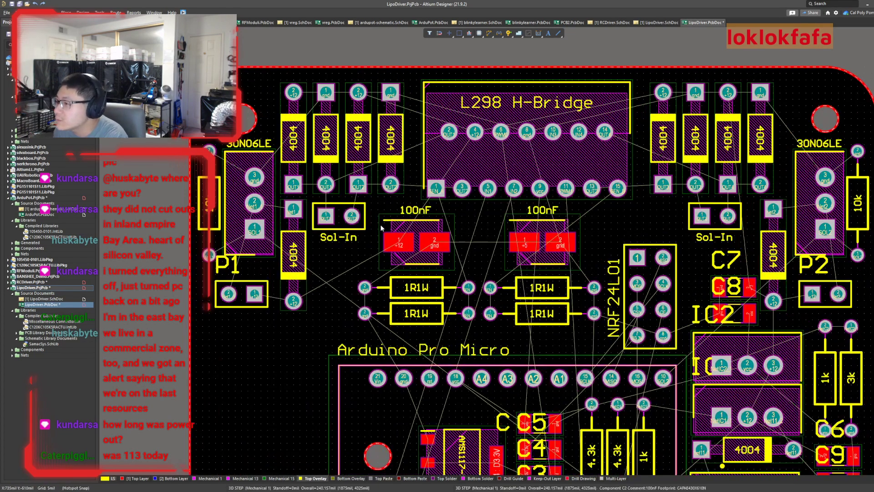
pyautogui.click(329, 226)
pyautogui.scroll(4, 351, 222)
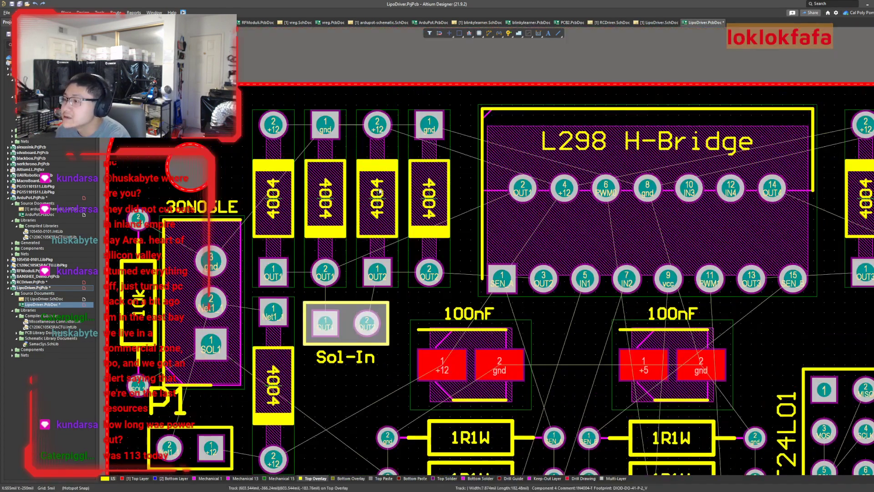
pyautogui.click(649, 22)
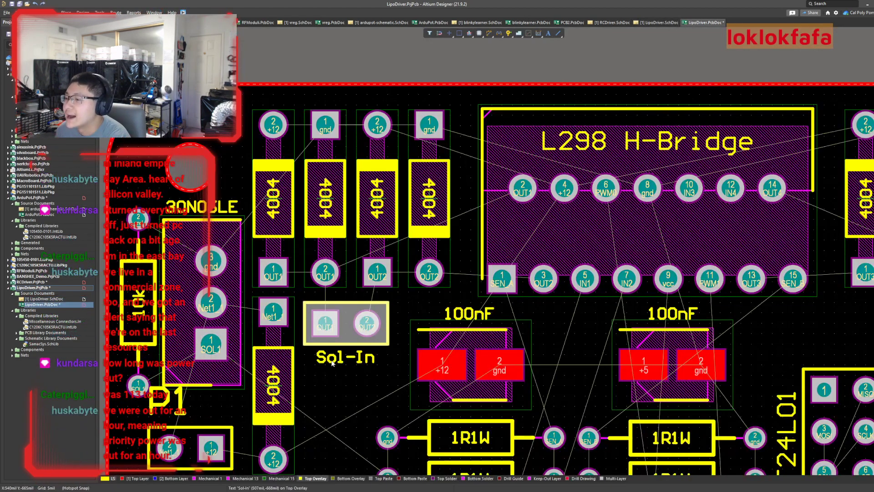
# Change the Sol-In labels under the OUT1/OUT2 and OUT3/OUT4 headers to Mot-In.
pyautogui.doubleClick(337, 357)
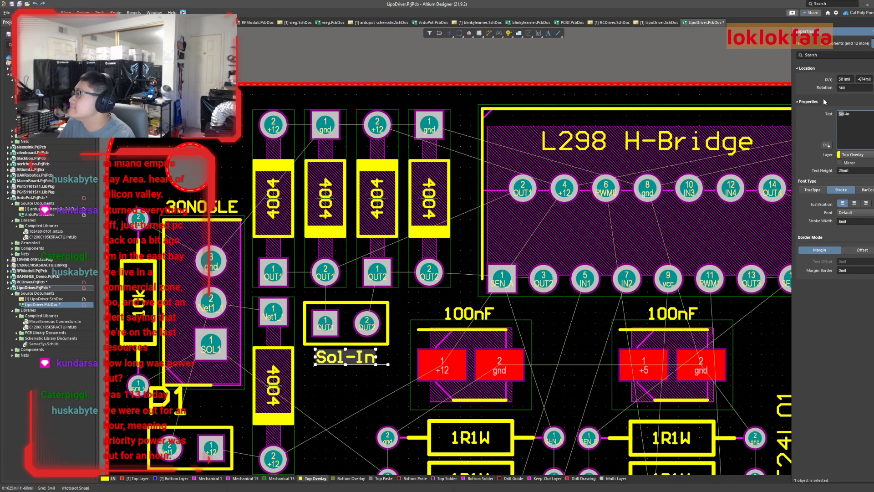
pyautogui.write('Mot')
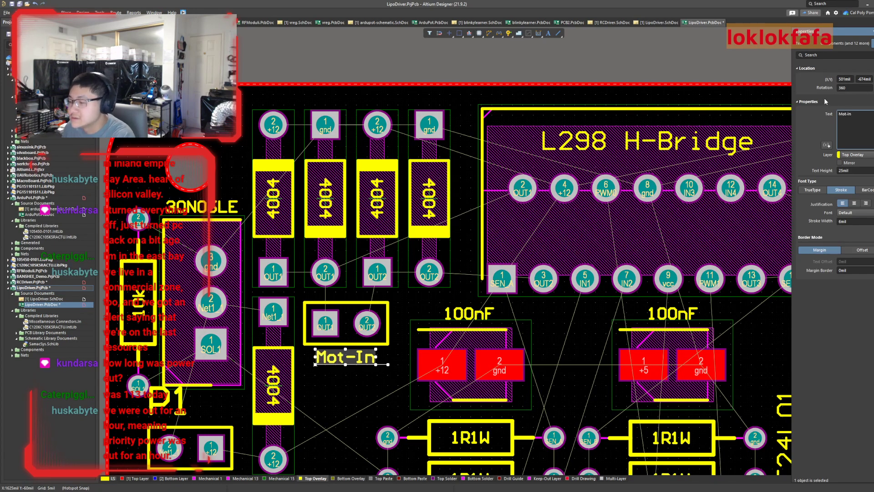
pyautogui.moveTo(652, 359); pyautogui.dragTo(171, 332, button='right')
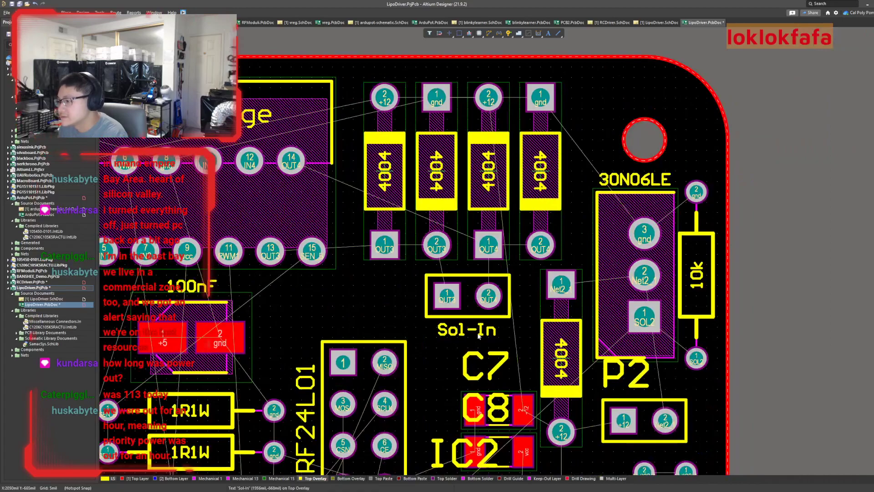
pyautogui.doubleClick(477, 333)
pyautogui.press('Right')
pyautogui.press('Left')
pyautogui.press('Left')
pyautogui.press('Left')
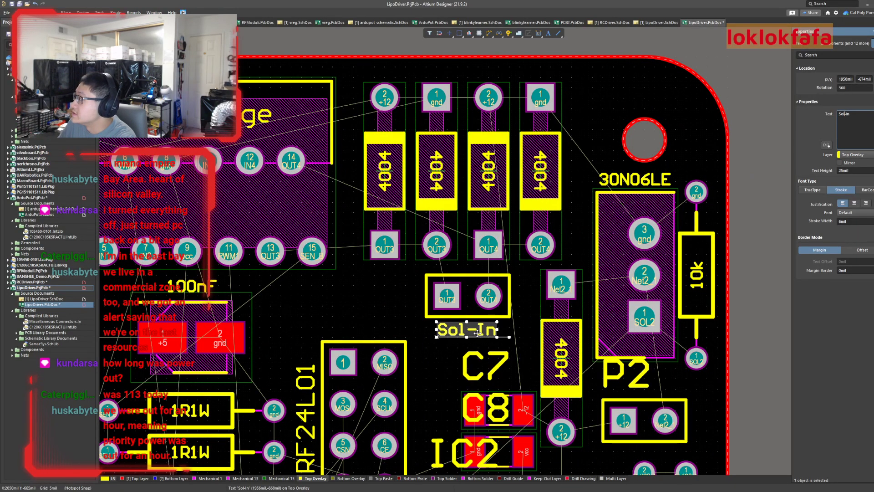
pyautogui.press('BackSpace')
pyautogui.press('BackSpace')
pyautogui.press('BackSpace')
pyautogui.write('Mot')
pyautogui.moveTo(371, 307); pyautogui.dragTo(806, 244, button='right')
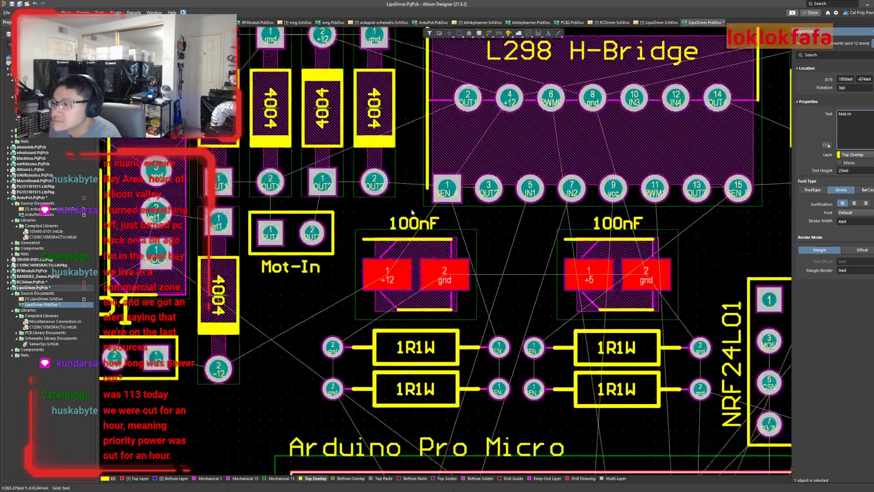
pyautogui.keyDown('ctrl'); pyautogui.scroll(-1, 359, 221); pyautogui.keyUp('ctrl')
pyautogui.moveTo(339, 272); pyautogui.dragTo(445, 294, button='right')
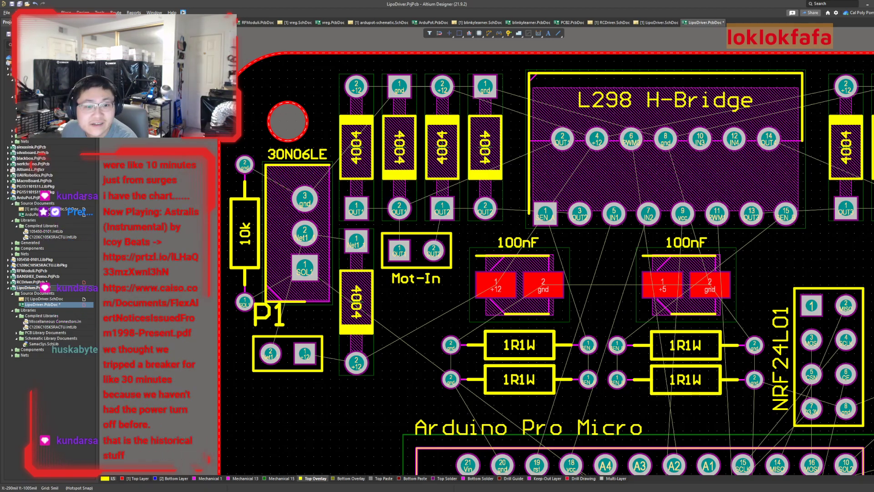
# Switch to the browser, read the yearly alert table in the California ISO flex alert PDF, and close the window.
pyautogui.moveTo(423, 491); pyautogui.dragTo(490, 13)
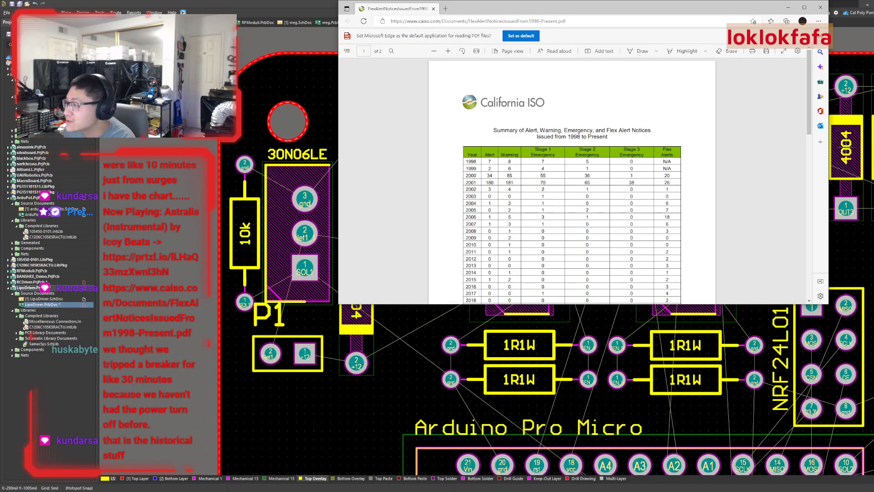
pyautogui.scroll(-1, 531, 151)
pyautogui.scroll(-1, 531, 152)
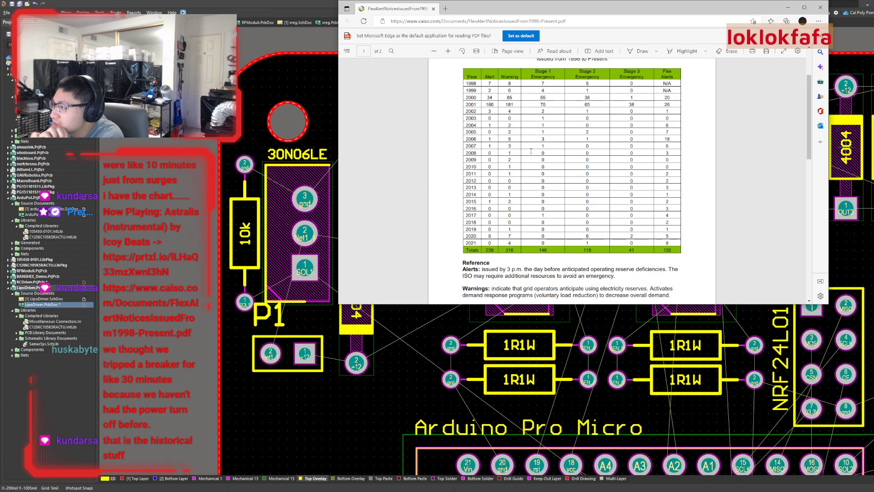
pyautogui.scroll(2, 523, 157)
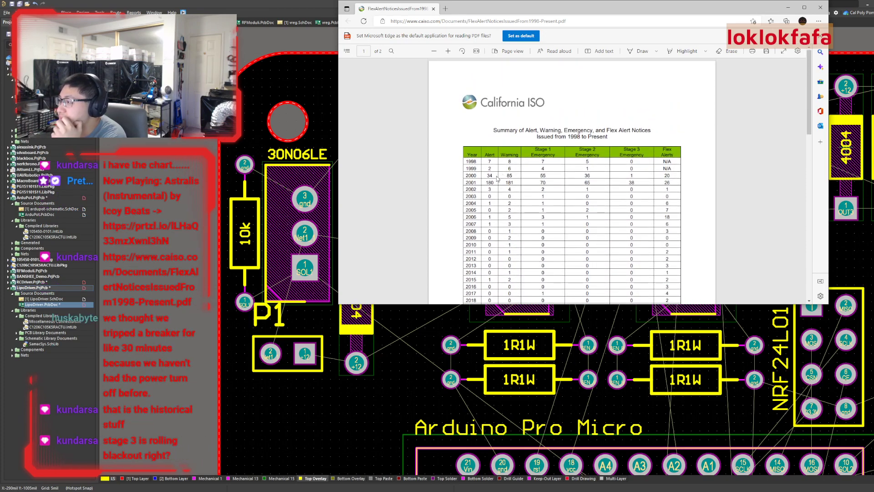
pyautogui.moveTo(492, 182); pyautogui.dragTo(541, 182)
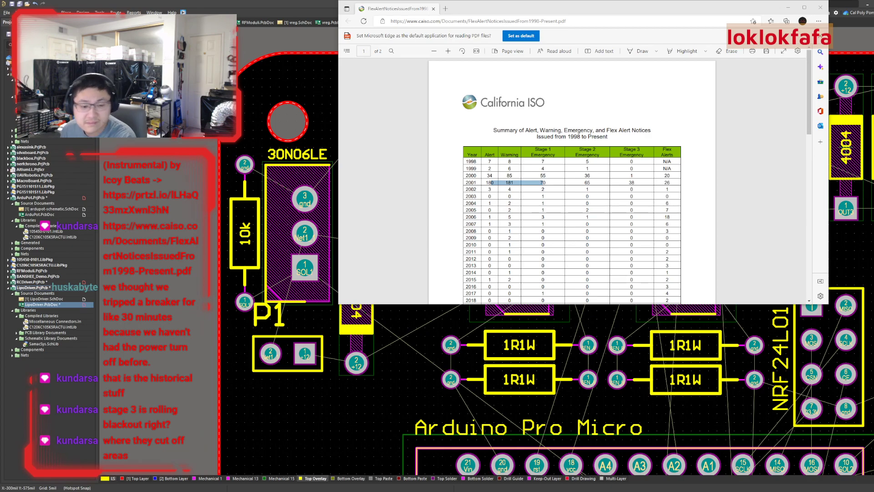
pyautogui.scroll(-5, 547, 180)
pyautogui.scroll(3, 548, 180)
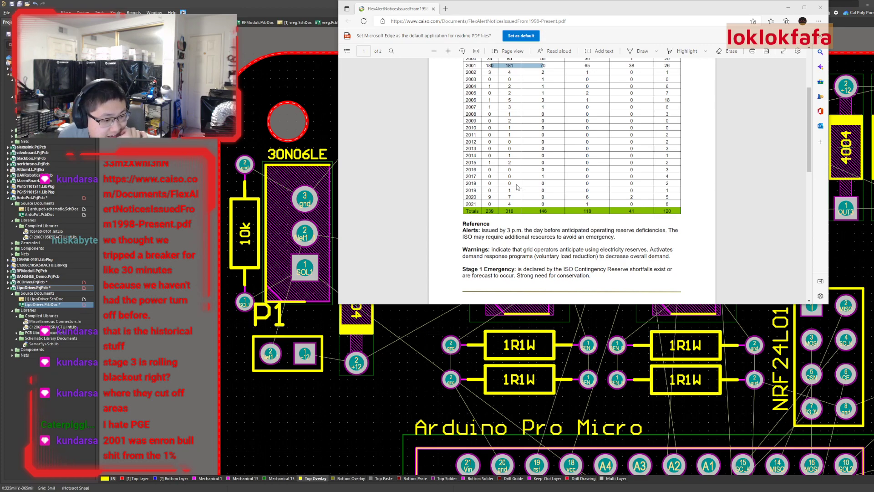
pyautogui.scroll(1, 518, 186)
pyautogui.scroll(1, 510, 169)
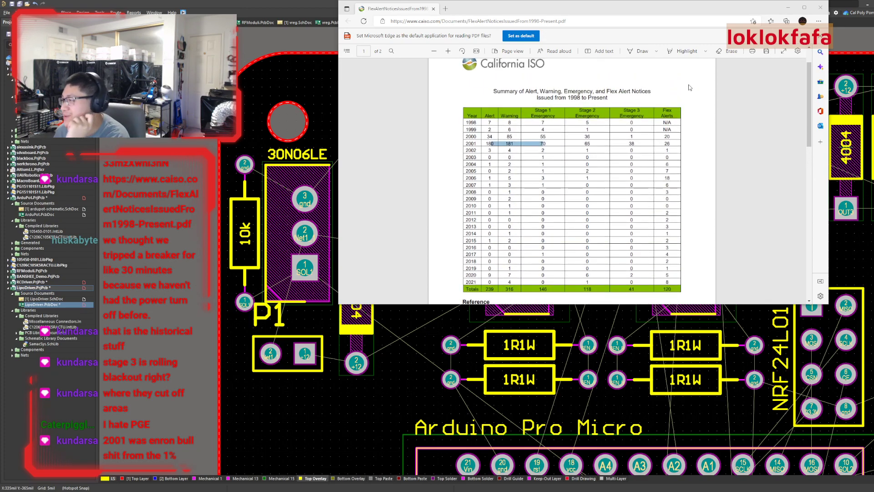
pyautogui.click(821, 8)
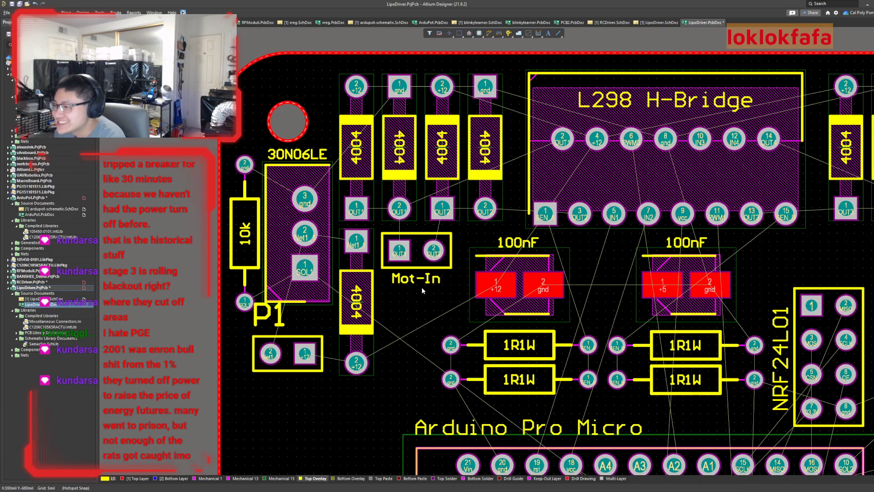
# Hide the P1 and P2 designators above the two-pin solenoid headers.
pyautogui.doubleClick(275, 316)
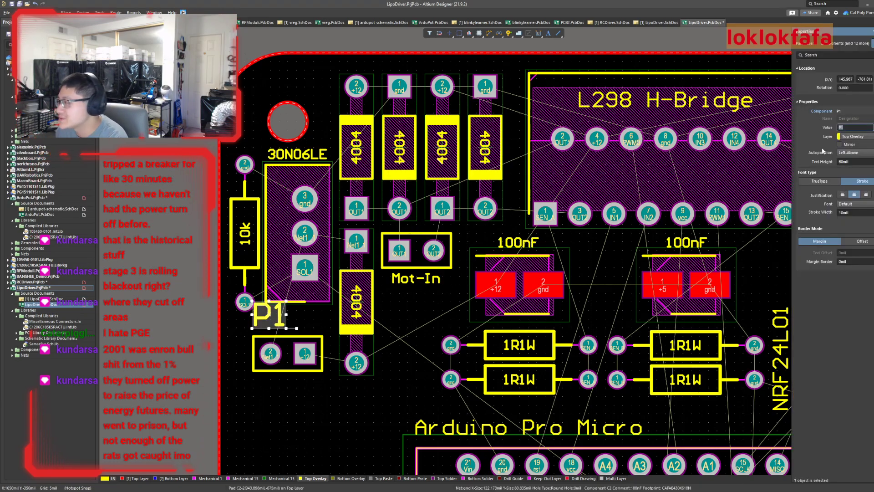
pyautogui.click(872, 128)
pyautogui.moveTo(635, 267); pyautogui.dragTo(152, 242, button='right')
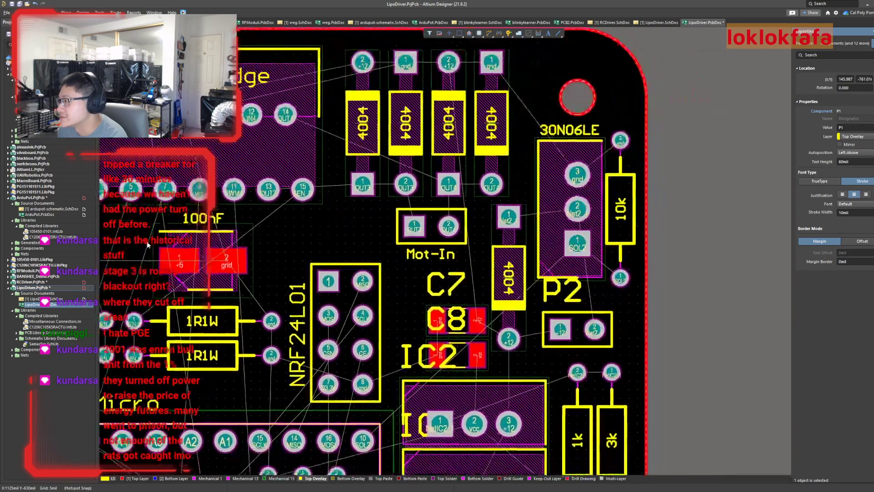
pyautogui.doubleClick(565, 301)
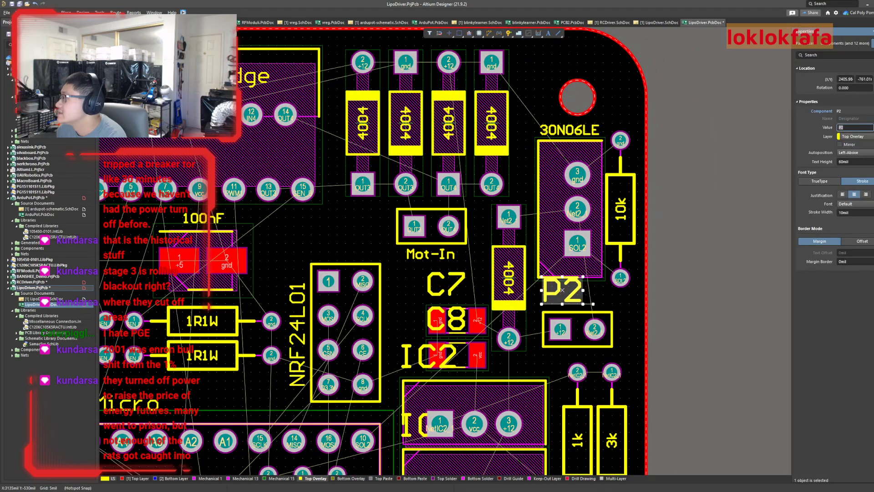
pyautogui.press('BackSpace')
pyautogui.press('Return')
# Copy the Mot-In label from under the OUT1/OUT2 header and place the copy above the Net1_1/+12 header.
pyautogui.moveTo(323, 243); pyautogui.dragTo(800, 227, button='right')
pyautogui.keyDown('ctrl'); pyautogui.scroll(3, 429, 261); pyautogui.keyUp('ctrl')
pyautogui.click(393, 222)
pyautogui.hotkey('ctrl', 'c')
pyautogui.click(393, 222)
pyautogui.moveTo(394, 223); pyautogui.dragTo(655, 177, button='right')
pyautogui.hotkey('ctrl', 'v')
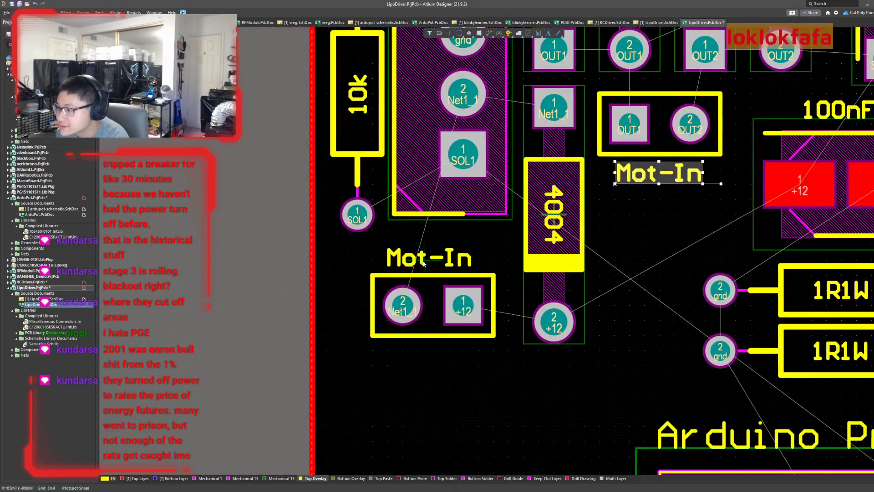
pyautogui.click(427, 262)
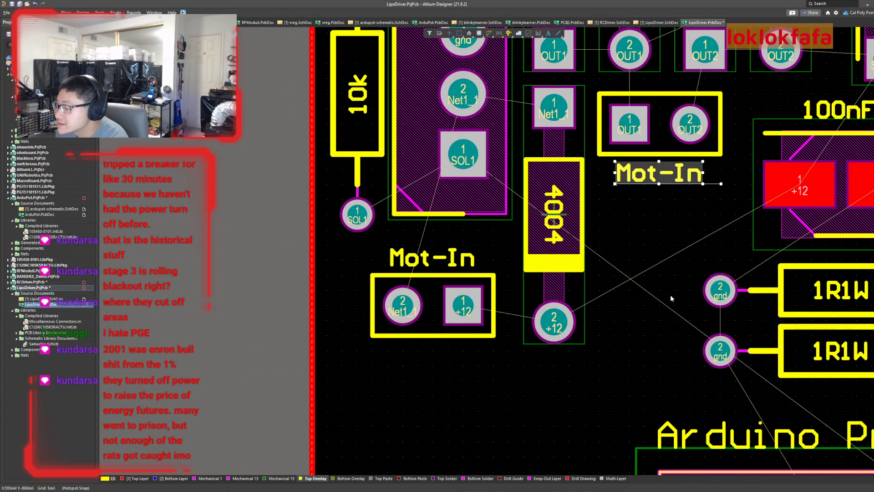
# Set the snap grid to 1 mil and nudge the copied Mot-In label slightly up above the Net1_1/+12 header.
pyautogui.keyDown('ctrl'); pyautogui.scroll(2, 362, 259); pyautogui.keyUp('ctrl')
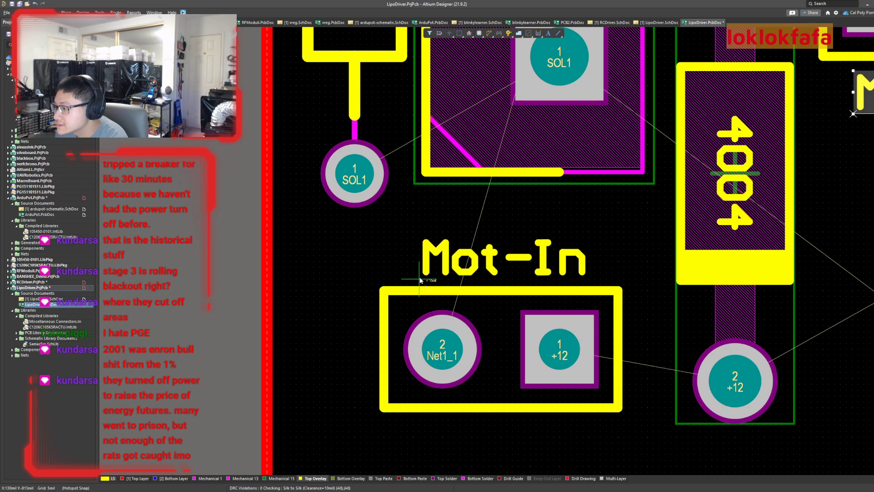
pyautogui.press('g')
pyautogui.click(465, 265)
pyautogui.keyDown('ctrl'); pyautogui.scroll(3, 446, 273); pyautogui.keyUp('ctrl')
pyautogui.moveTo(386, 286); pyautogui.dragTo(387, 283)
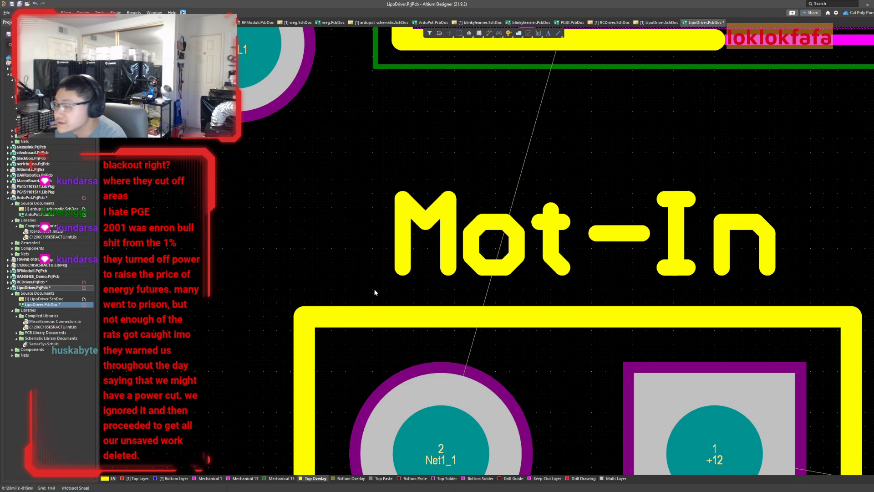
pyautogui.moveTo(380, 273); pyautogui.dragTo(359, 269, button='right')
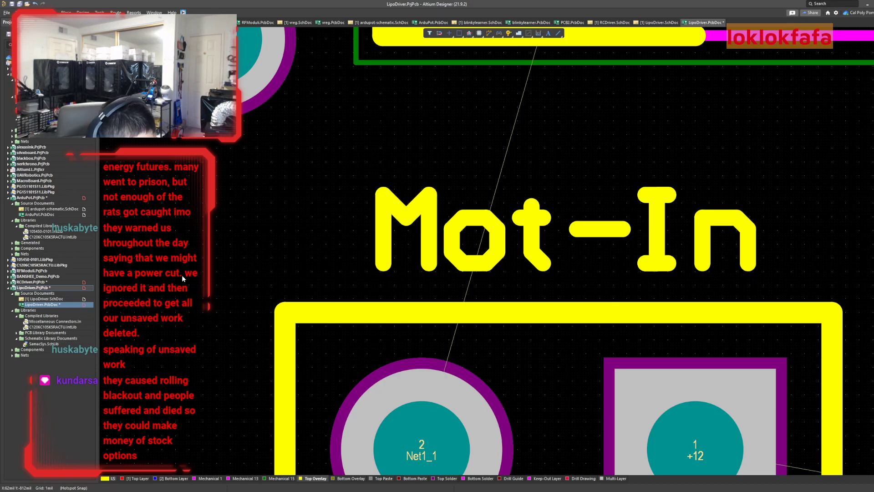
# Save the PCB document and nudge the Mot-In label above the Net1_1/+12 header slightly left to centre it.
pyautogui.hotkey('ctrl', 's')
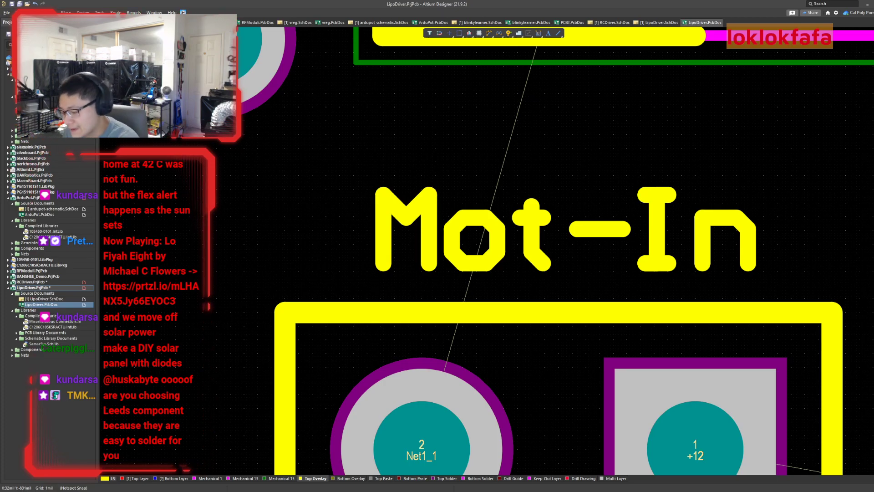
pyautogui.keyDown('ctrl'); pyautogui.scroll(-4, 285, 164); pyautogui.keyUp('ctrl')
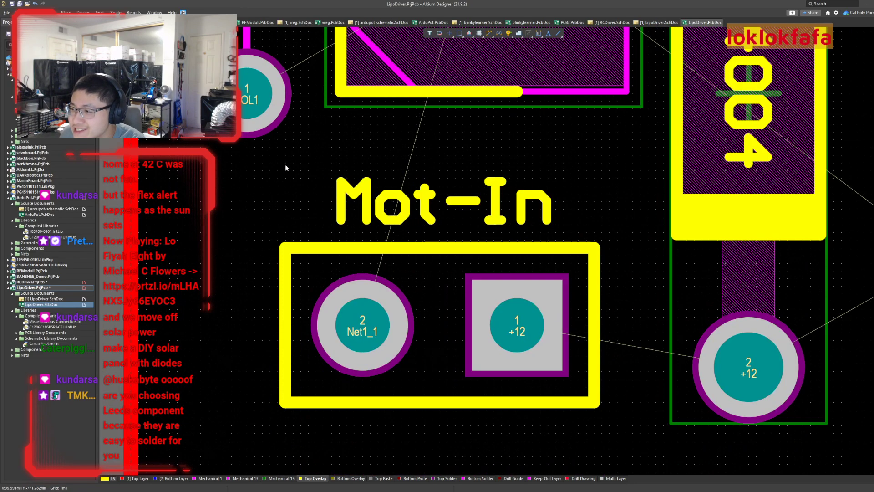
pyautogui.moveTo(332, 173); pyautogui.dragTo(213, 214, button='right')
pyautogui.keyDown('ctrl'); pyautogui.scroll(5, 215, 214); pyautogui.keyUp('ctrl')
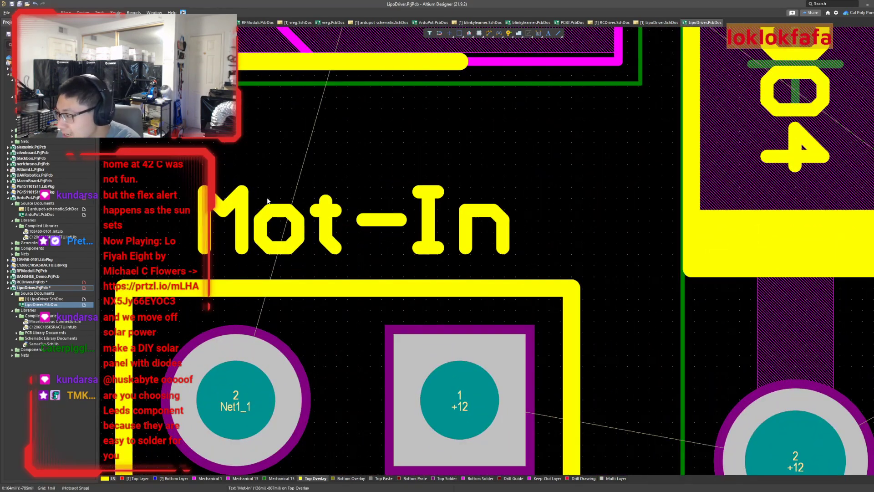
pyautogui.moveTo(267, 198); pyautogui.dragTo(189, 263)
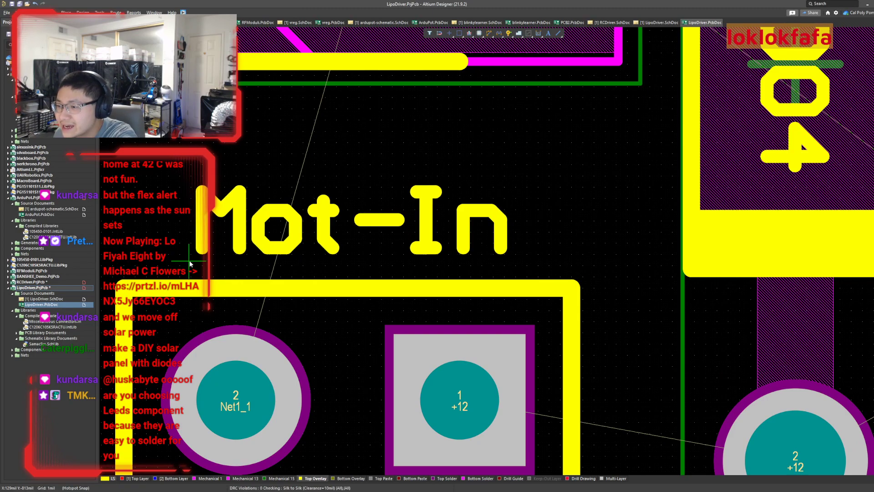
pyautogui.click(190, 264)
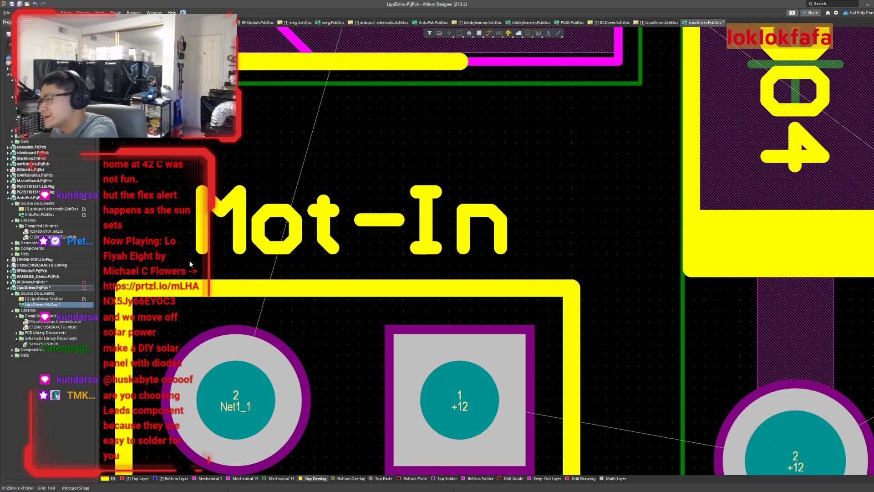
pyautogui.moveTo(194, 253); pyautogui.dragTo(184, 260)
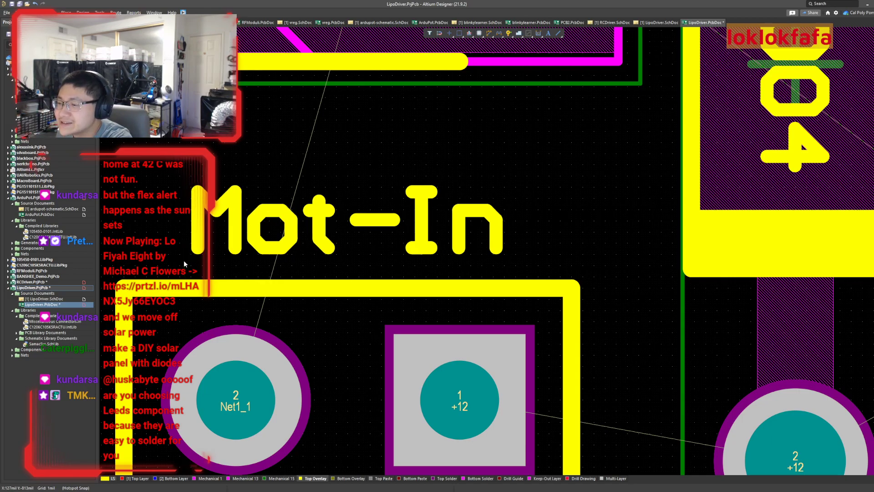
pyautogui.press('g')
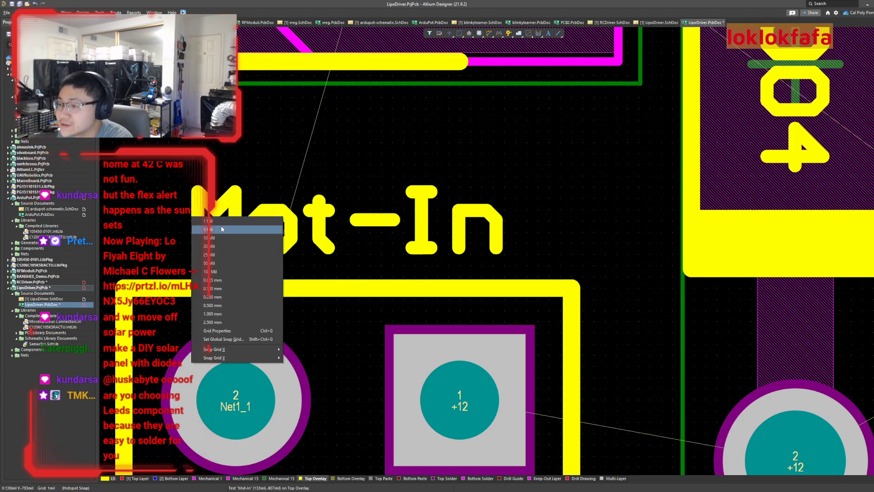
pyautogui.click(221, 226)
pyautogui.press('b')
pyautogui.click(205, 231)
pyautogui.press('g')
pyautogui.click(212, 233)
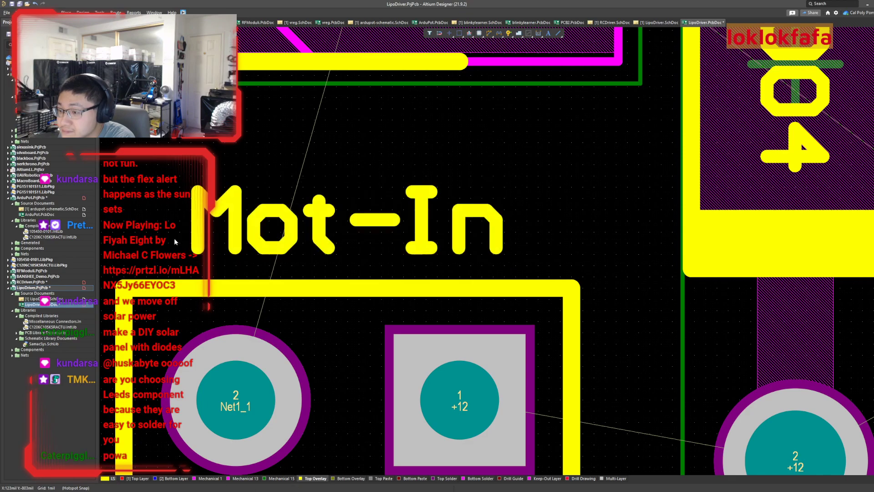
pyautogui.click(191, 236)
pyautogui.click(162, 243)
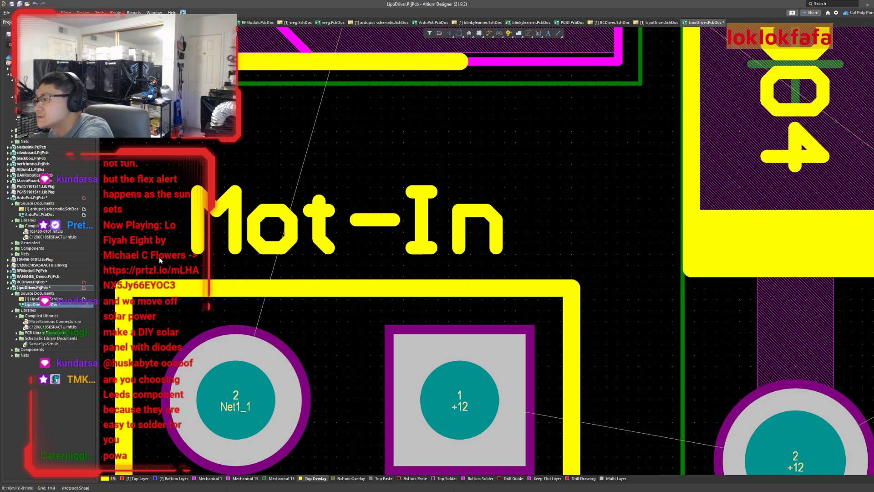
# Change the text of the label above the Net1_1/+12 header to Sol-In.
pyautogui.keyDown('ctrl'); pyautogui.scroll(-4, 258, 231); pyautogui.keyUp('ctrl')
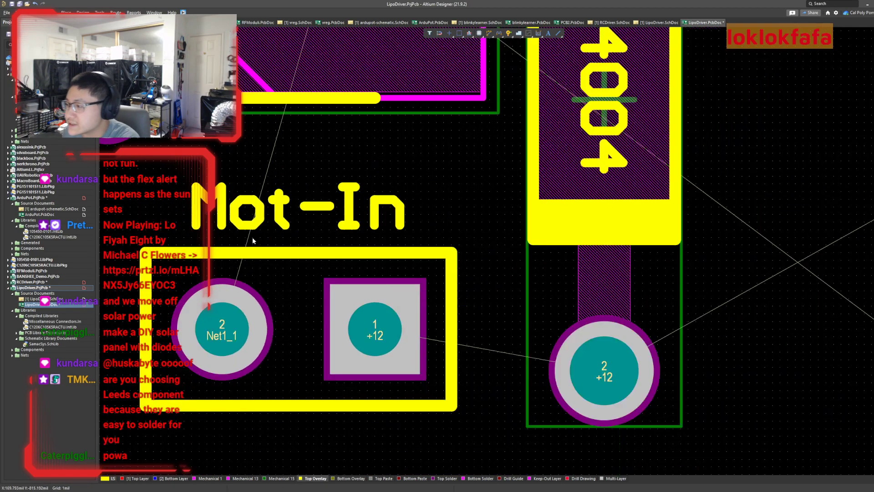
pyautogui.doubleClick(258, 231)
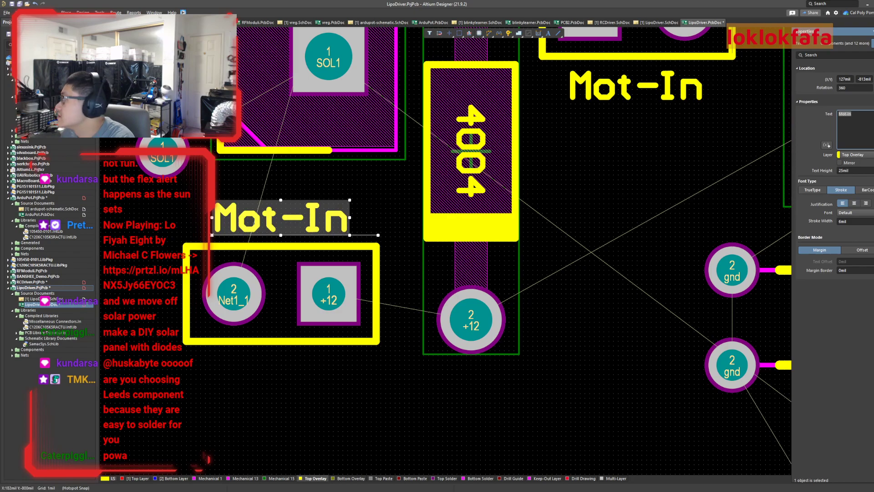
pyautogui.click(841, 116)
pyautogui.press('BackSpace')
pyautogui.press('BackSpace')
pyautogui.press('BackSpace')
pyautogui.press('BackSpace')
pyautogui.write('Sol')
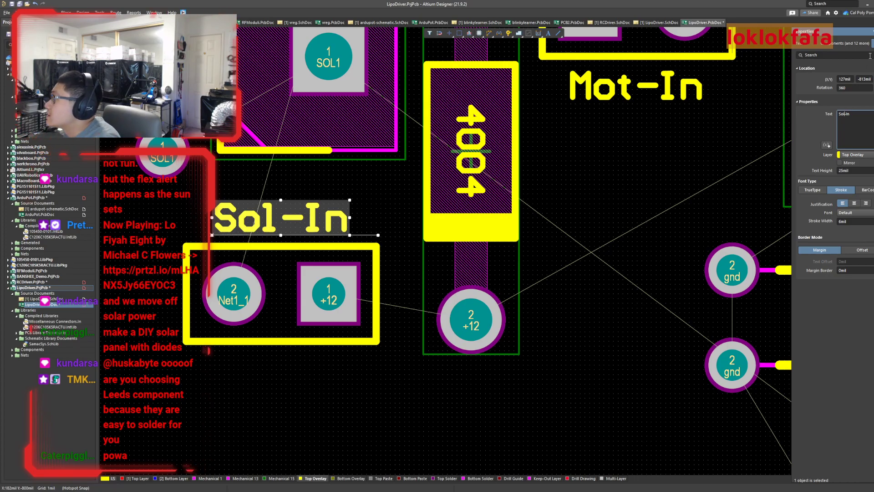
# Copy the Sol-In label and place the copy above the +12/Net2_1 header on the board's SOL2 side.
pyautogui.keyDown('ctrl'); pyautogui.scroll(-5, 324, 337); pyautogui.keyUp('ctrl')
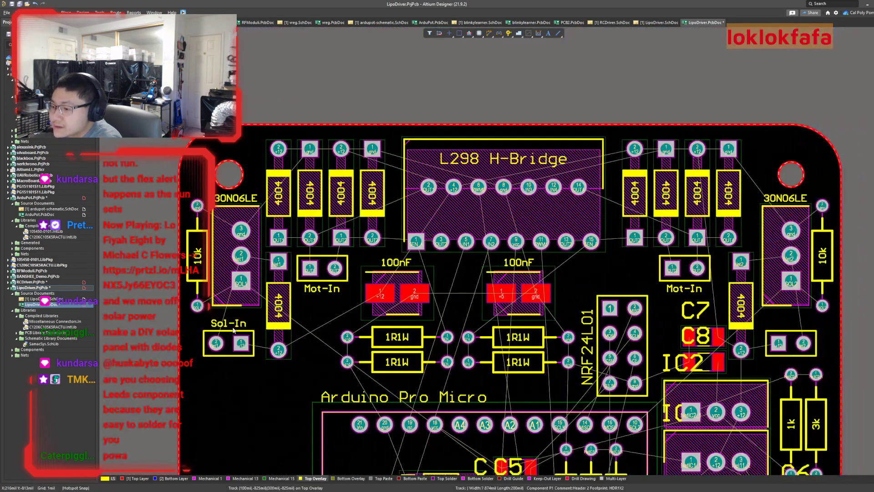
pyautogui.keyDown('ctrl'); pyautogui.scroll(2, 233, 324); pyautogui.keyUp('ctrl')
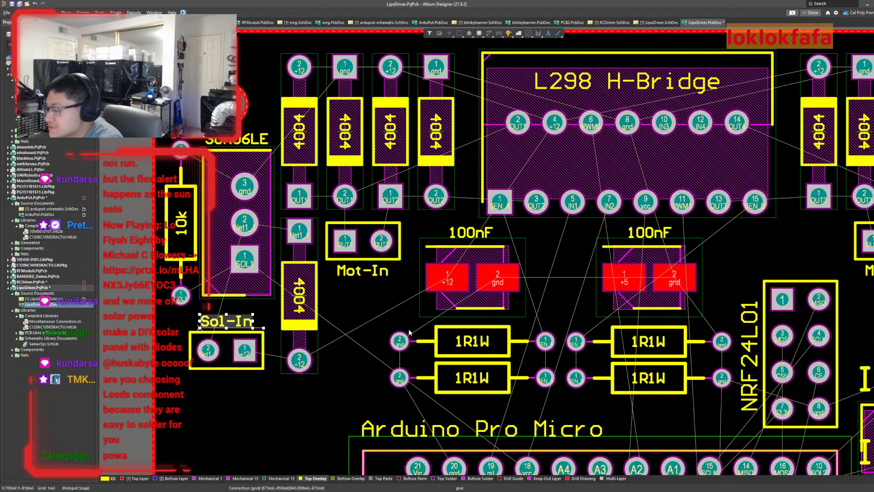
pyautogui.keyDown('ctrl'); pyautogui.scroll(2, 104, 336); pyautogui.keyUp('ctrl')
pyautogui.moveTo(105, 336); pyautogui.dragTo(98, 329, button='right')
pyautogui.moveTo(498, 277); pyautogui.dragTo(331, 279, button='right')
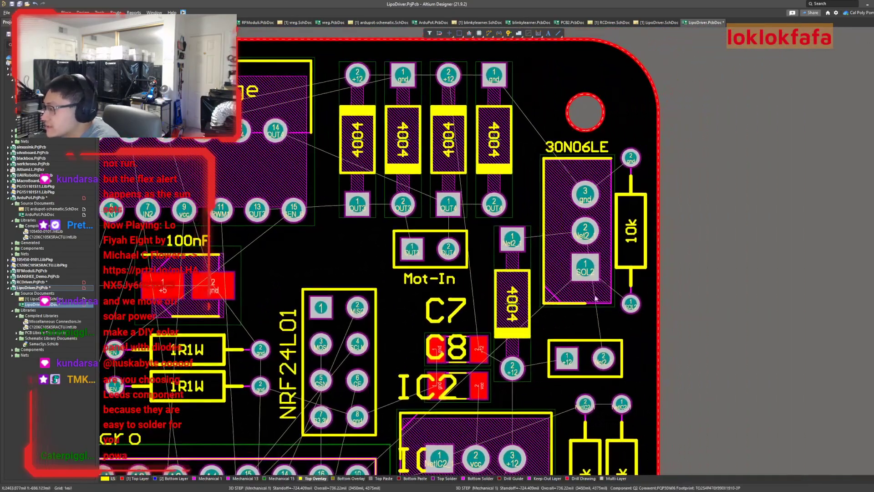
pyautogui.keyDown('ctrl'); pyautogui.scroll(2, 613, 346); pyautogui.keyUp('ctrl')
pyautogui.keyDown('ctrl'); pyautogui.scroll(1, 612, 346); pyautogui.keyUp('ctrl')
pyautogui.moveTo(405, 323); pyautogui.dragTo(666, 300, button='right')
pyautogui.keyDown('ctrl'); pyautogui.scroll(-4, 785, 296); pyautogui.keyUp('ctrl')
pyautogui.keyDown('ctrl'); pyautogui.scroll(3, 666, 301); pyautogui.keyUp('ctrl')
pyautogui.moveTo(445, 238); pyautogui.dragTo(549, 271, button='right')
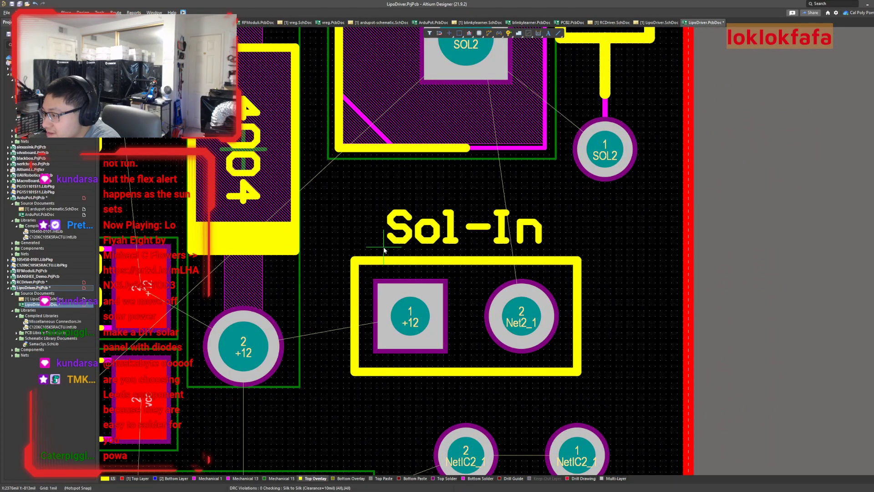
pyautogui.keyDown('ctrl'); pyautogui.scroll(1, 470, 246); pyautogui.keyUp('ctrl')
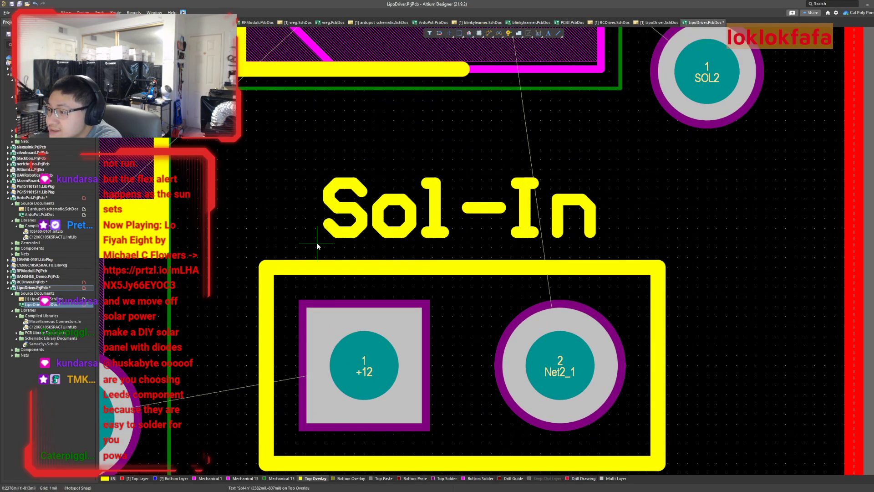
pyautogui.moveTo(317, 242); pyautogui.dragTo(316, 245)
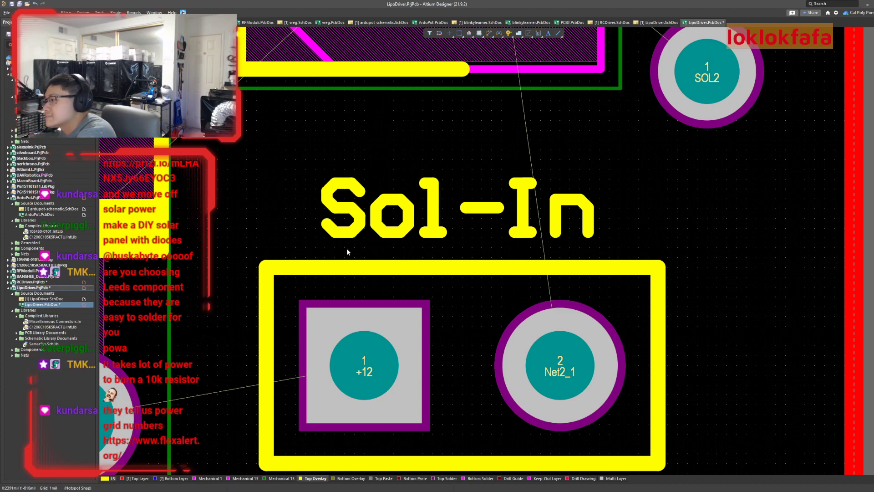
# Measure the side gaps between the copied Sol-In label and the header outline's edges, and nudge the label slightly right to centre it.
pyautogui.hotkey('ctrl', 'm')
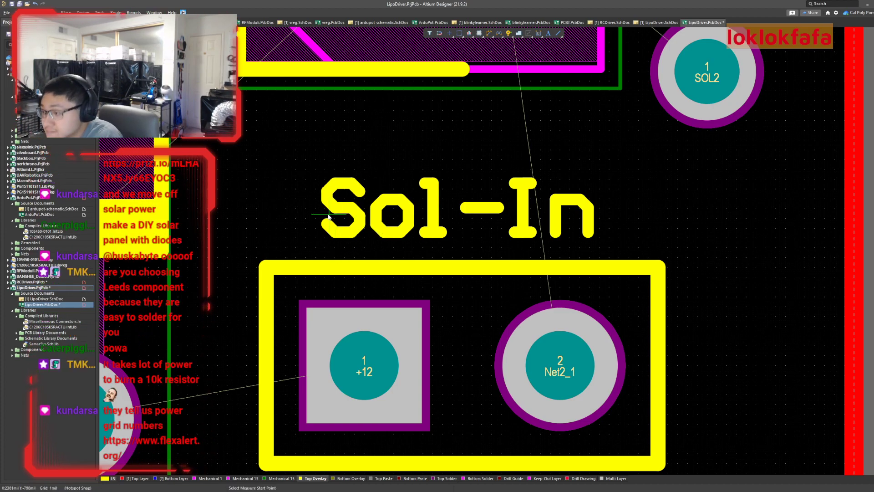
pyautogui.click(321, 224)
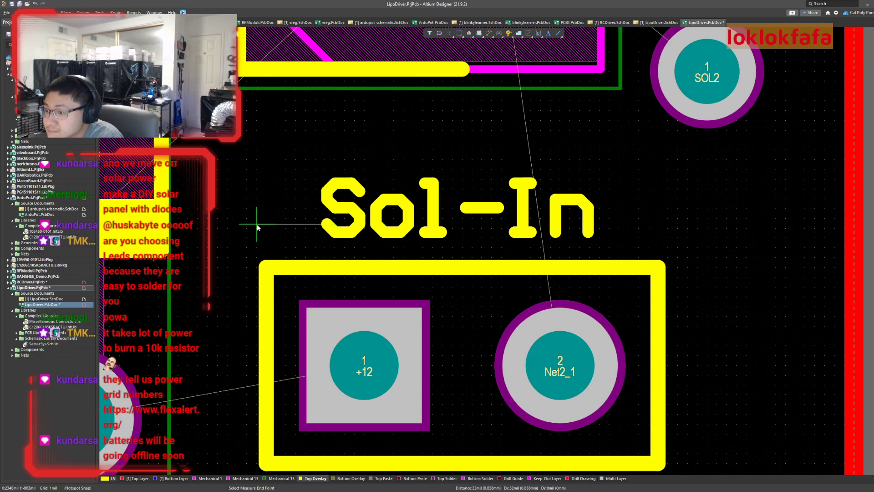
pyautogui.click(257, 224)
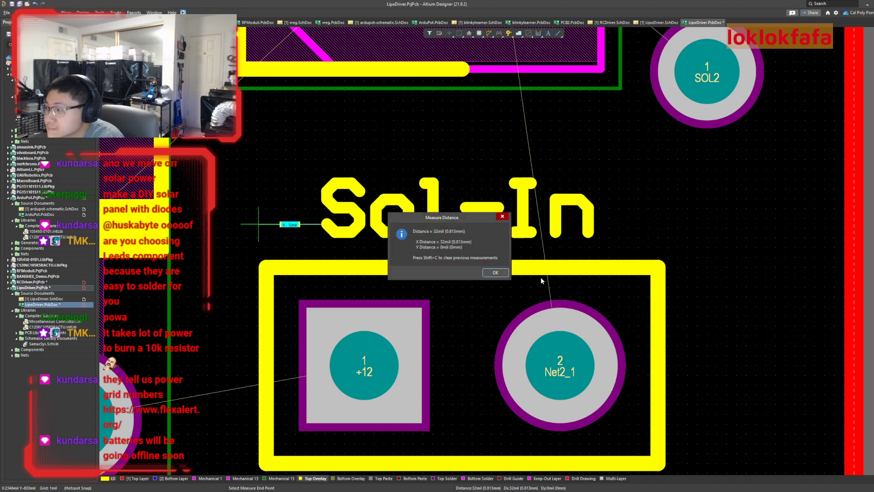
pyautogui.click(494, 273)
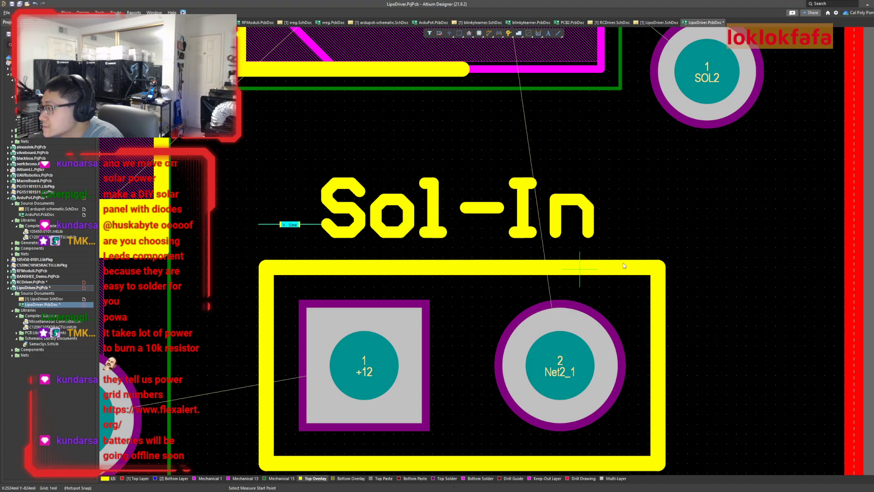
pyautogui.click(593, 224)
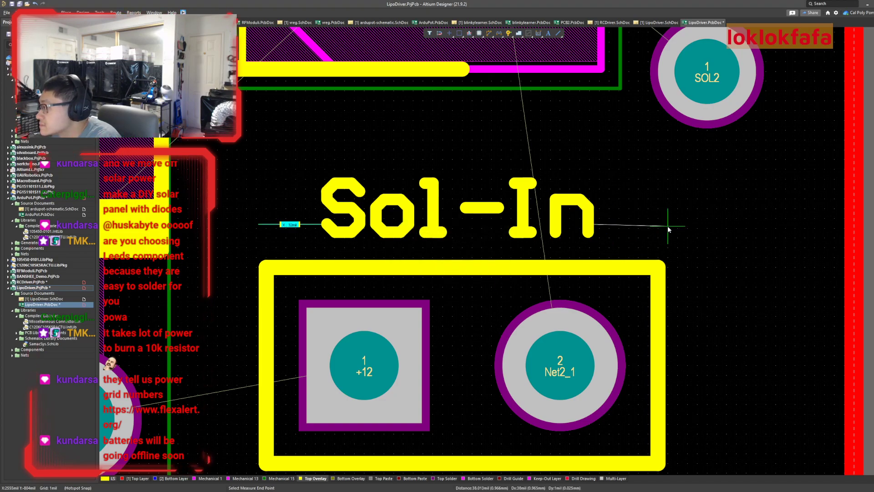
pyautogui.click(666, 226)
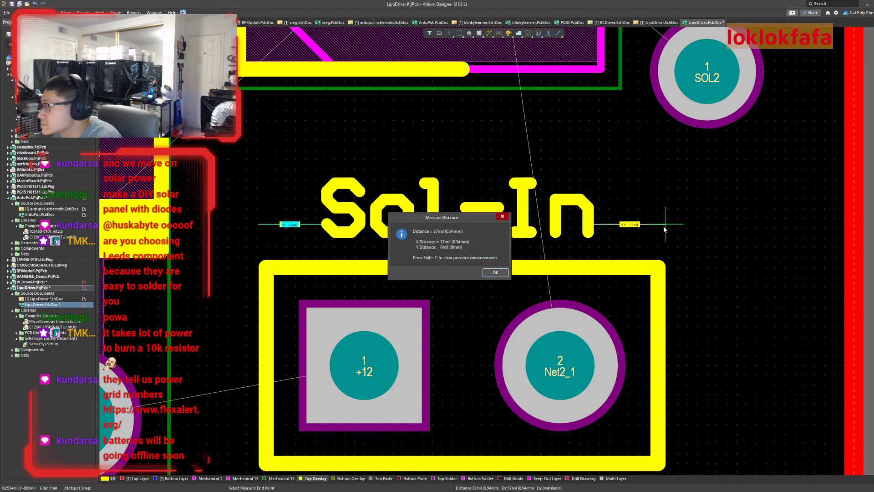
pyautogui.click(494, 273)
pyautogui.press('Escape')
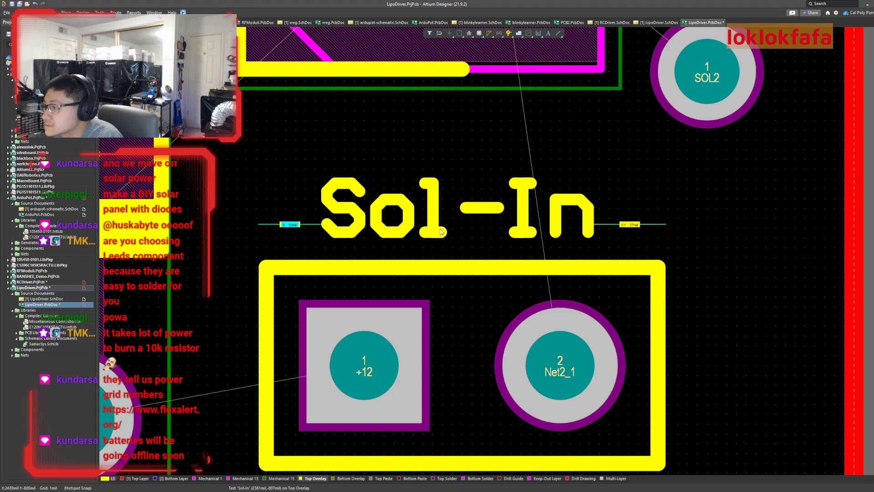
pyautogui.moveTo(315, 243); pyautogui.dragTo(317, 244)
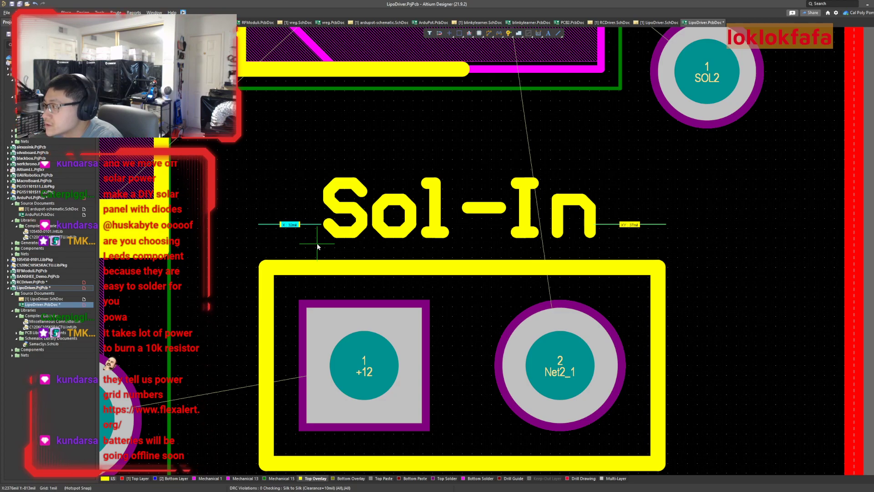
pyautogui.moveTo(318, 244); pyautogui.dragTo(321, 243)
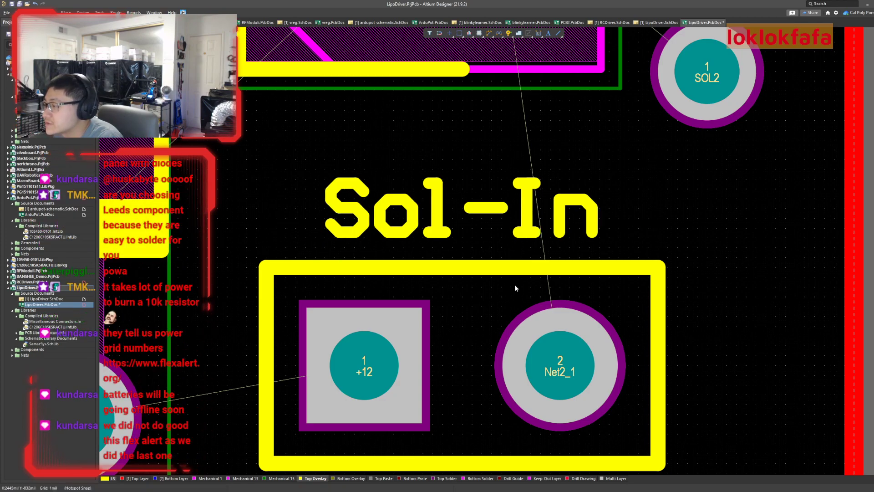
# Hide the IC2 and IC1 designators around the two three-pin regulators.
pyautogui.keyDown('ctrl'); pyautogui.scroll(-6, 683, 277); pyautogui.keyUp('ctrl')
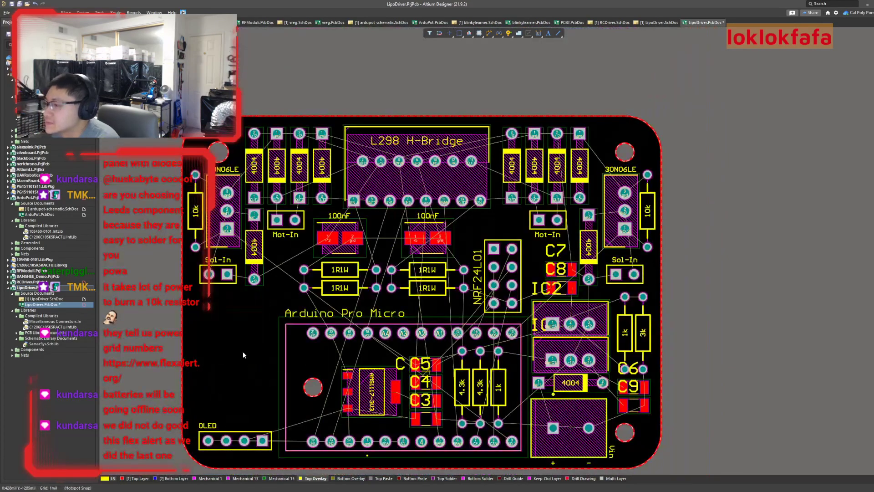
pyautogui.moveTo(239, 380); pyautogui.dragTo(254, 388, button='right')
pyautogui.moveTo(724, 287); pyautogui.dragTo(616, 230, button='right')
pyautogui.keyDown('ctrl'); pyautogui.scroll(5, 420, 220); pyautogui.keyUp('ctrl')
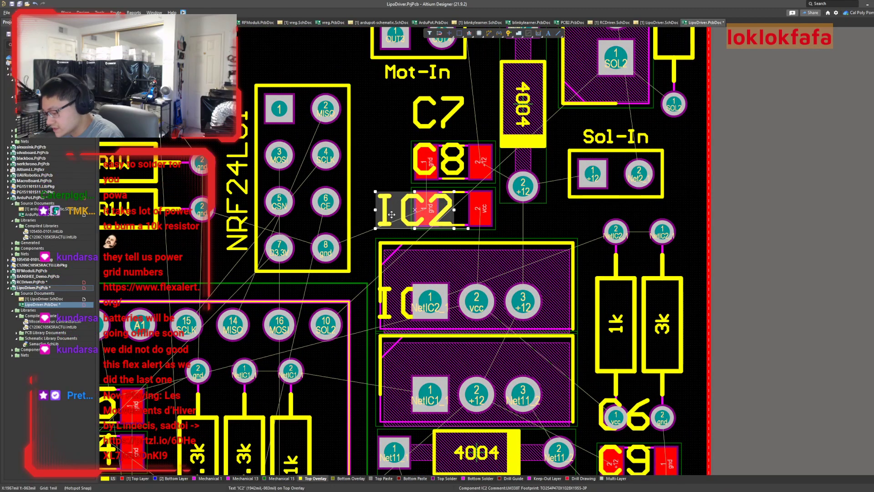
pyautogui.doubleClick(392, 216)
pyautogui.click(873, 128)
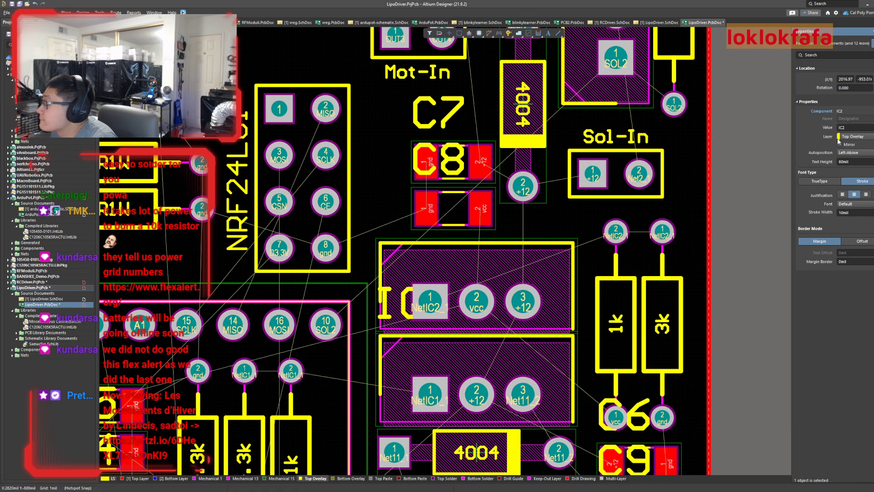
pyautogui.click(389, 309)
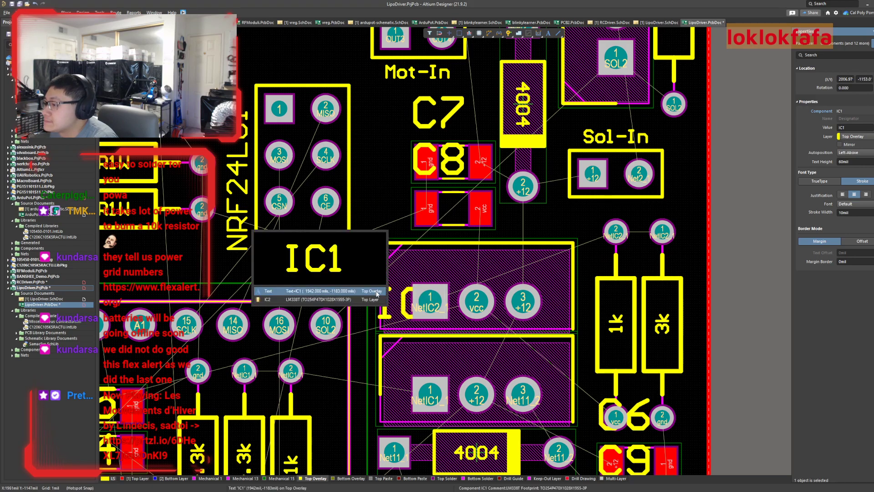
pyautogui.click(377, 292)
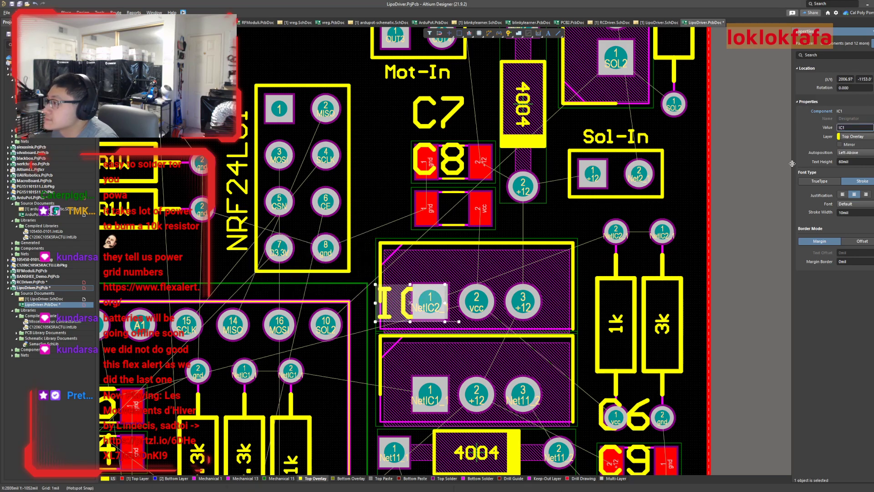
pyautogui.click(873, 128)
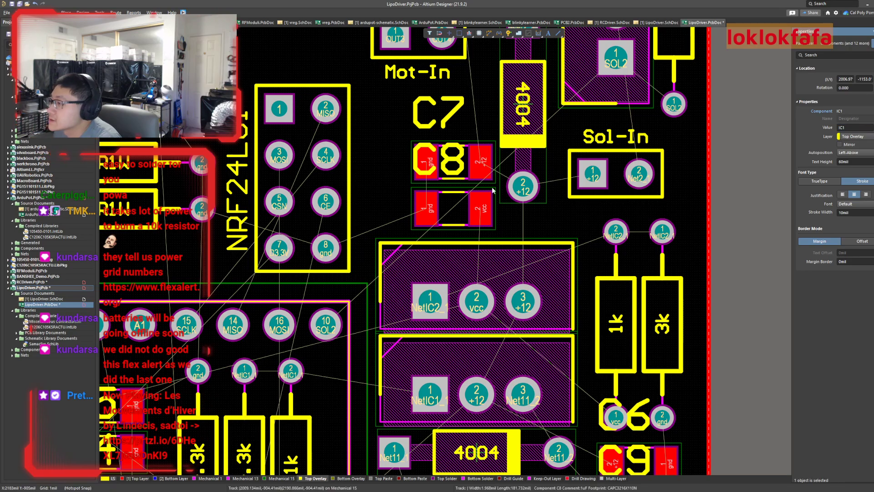
# Look up the regulator part in the LipoDriver schematic and place a copy of the L298 H-Bridge label over the upper three-pin regulator.
pyautogui.keyDown('ctrl'); pyautogui.scroll(-3, 382, 182); pyautogui.keyUp('ctrl')
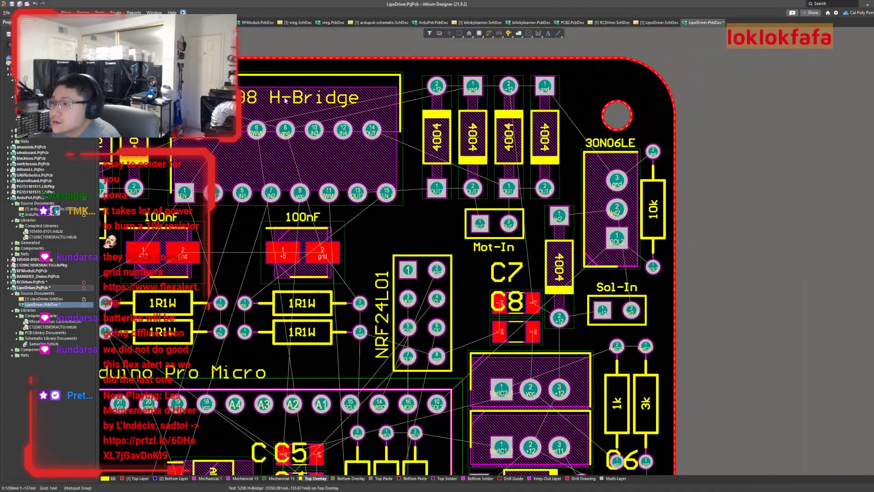
pyautogui.click(301, 106)
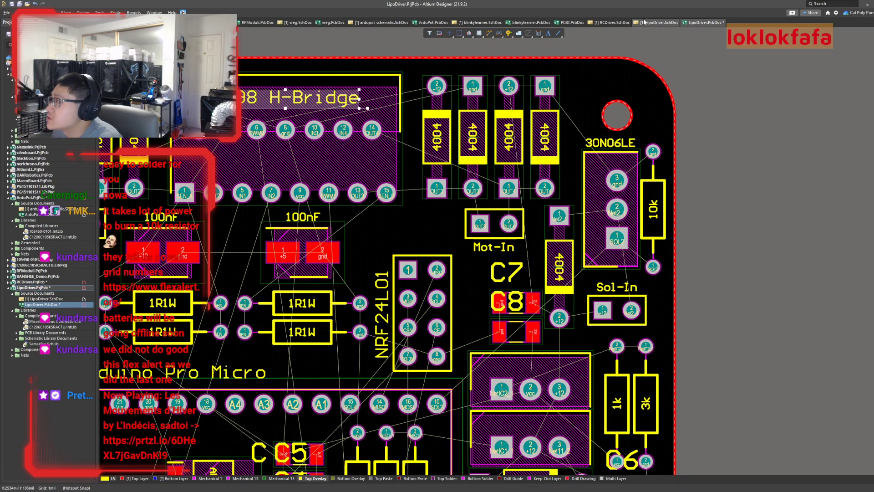
pyautogui.click(658, 22)
pyautogui.moveTo(500, 374); pyautogui.dragTo(512, 377, button='right')
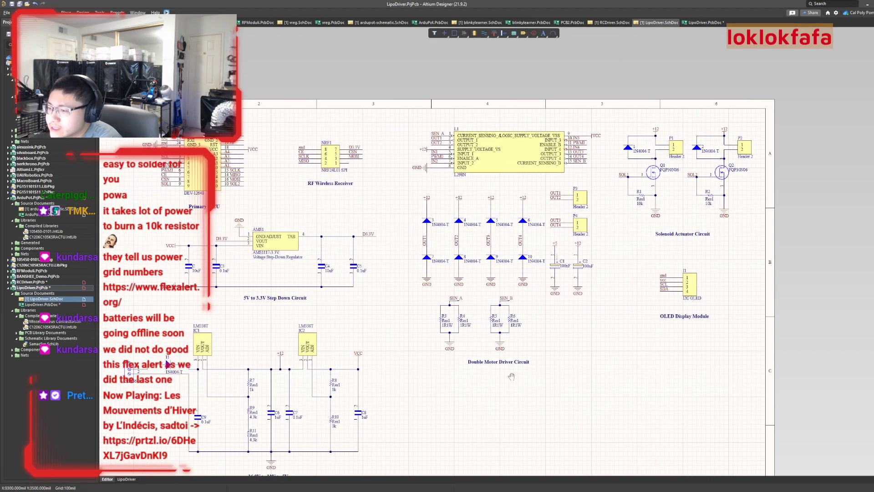
pyautogui.click(703, 23)
pyautogui.moveTo(554, 388); pyautogui.dragTo(529, 301, button='right')
pyautogui.moveTo(528, 299); pyautogui.dragTo(505, 276)
# Change the copied label's text to LM338 and centre it above the upper regulator's pads using a 5mil grid.
pyautogui.doubleClick(504, 276)
pyautogui.click(480, 260)
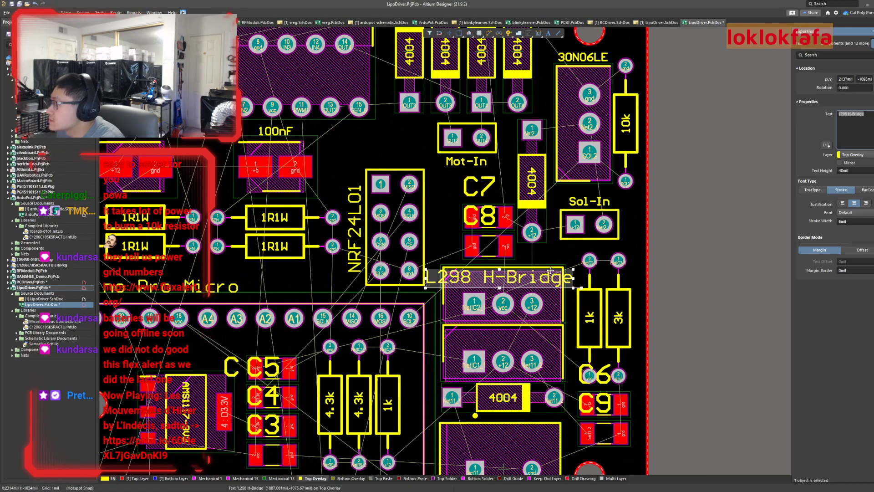
pyautogui.write('LM338')
pyautogui.press('Return')
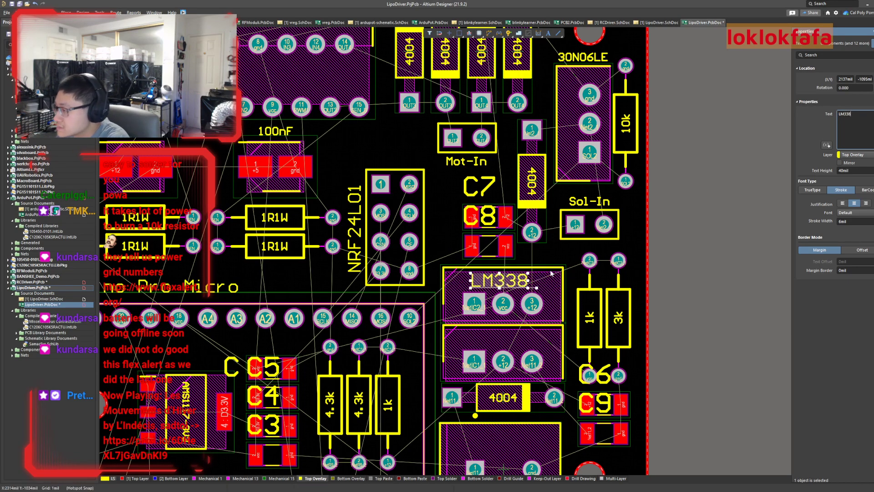
pyautogui.keyDown('ctrl'); pyautogui.scroll(2, 506, 260); pyautogui.keyUp('ctrl')
pyautogui.moveTo(498, 255)
pyautogui.mouseDown()
pyautogui.moveTo(495, 300)
pyautogui.moveTo(492, 262)
pyautogui.moveTo(495, 294)
pyautogui.moveTo(494, 271)
pyautogui.mouseUp()
pyautogui.press('g')
pyautogui.click(508, 276)
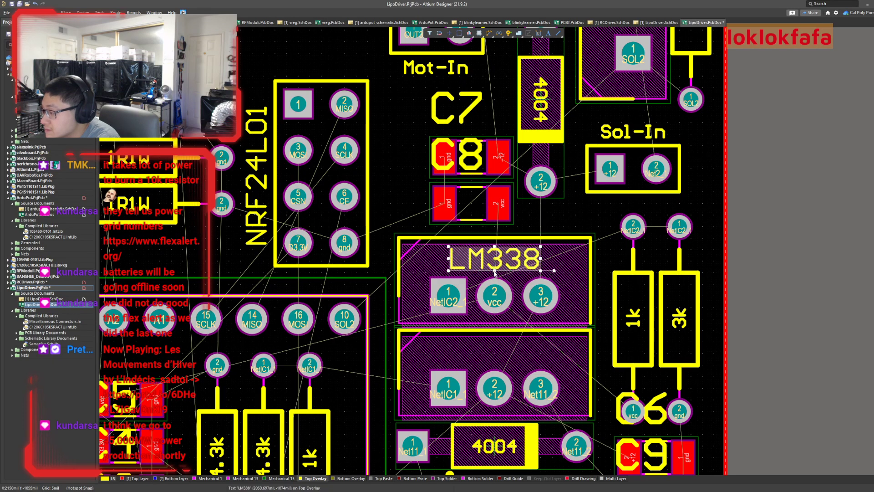
# Copy the LM338 label and place the copy above the pads of the lower three-pin regulator.
pyautogui.keyDown('ctrl'); pyautogui.scroll(-3, 494, 271); pyautogui.keyUp('ctrl')
pyautogui.keyDown('ctrl'); pyautogui.scroll(5, 541, 208); pyautogui.keyUp('ctrl')
pyautogui.keyDown('ctrl'); pyautogui.scroll(2, 541, 207); pyautogui.keyUp('ctrl')
pyautogui.hotkey('ctrl', 'c')
pyautogui.hotkey('ctrl', 'v')
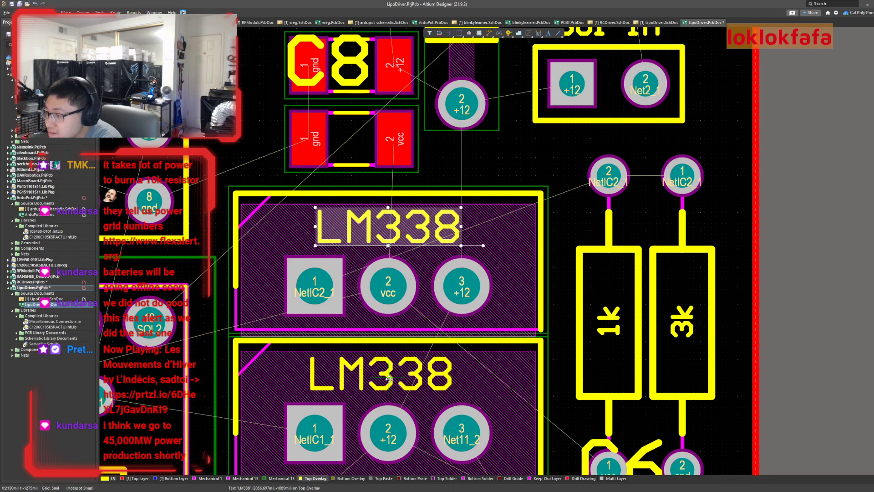
pyautogui.click(510, 246)
pyautogui.click(547, 209)
# Inspect the properties of the C designator beside C5 and check the capacitor values in the LipoDriver schematic.
pyautogui.keyDown('ctrl'); pyautogui.scroll(-5, 547, 209); pyautogui.keyUp('ctrl')
pyautogui.keyDown('ctrl'); pyautogui.scroll(4, 599, 343); pyautogui.keyUp('ctrl')
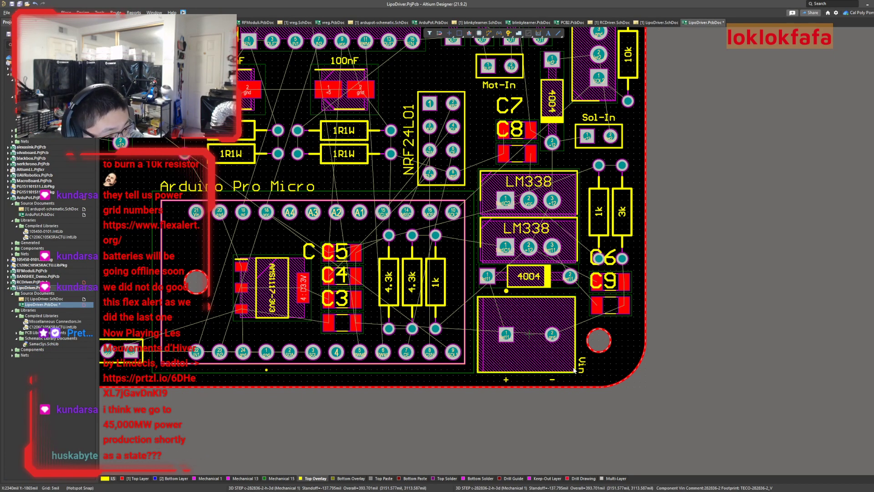
pyautogui.moveTo(515, 402); pyautogui.dragTo(647, 438, button='right')
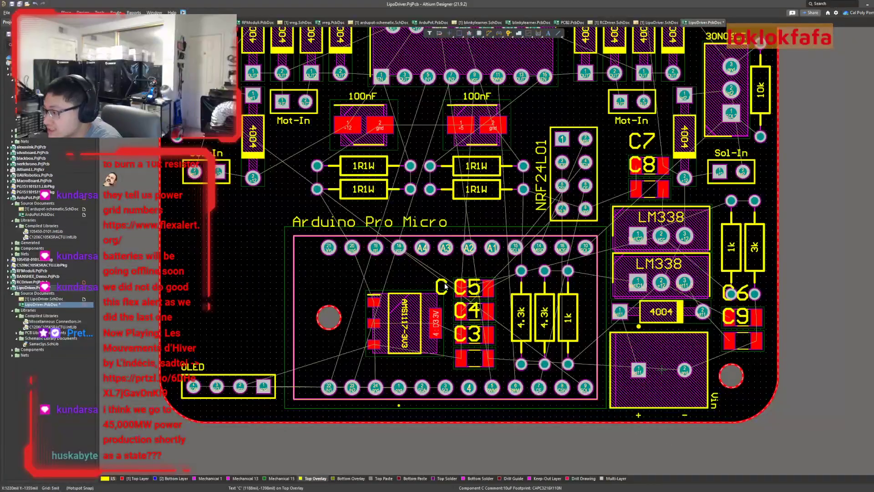
pyautogui.moveTo(444, 287)
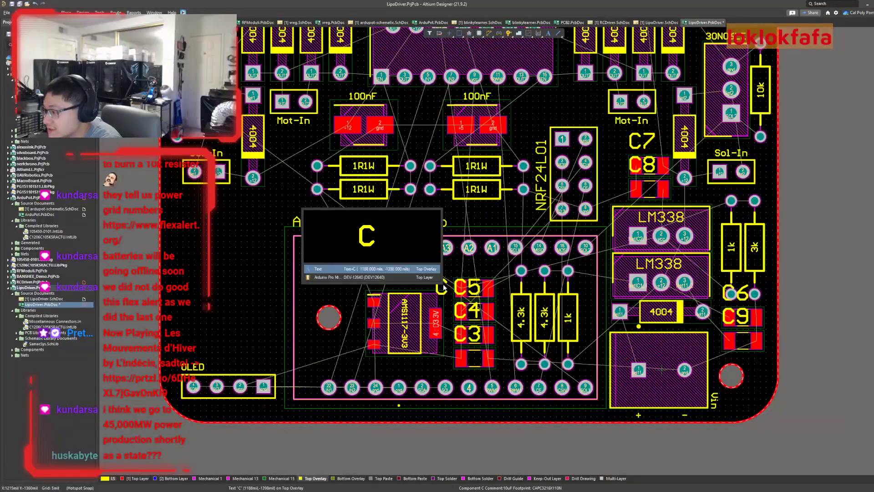
pyautogui.click(428, 269)
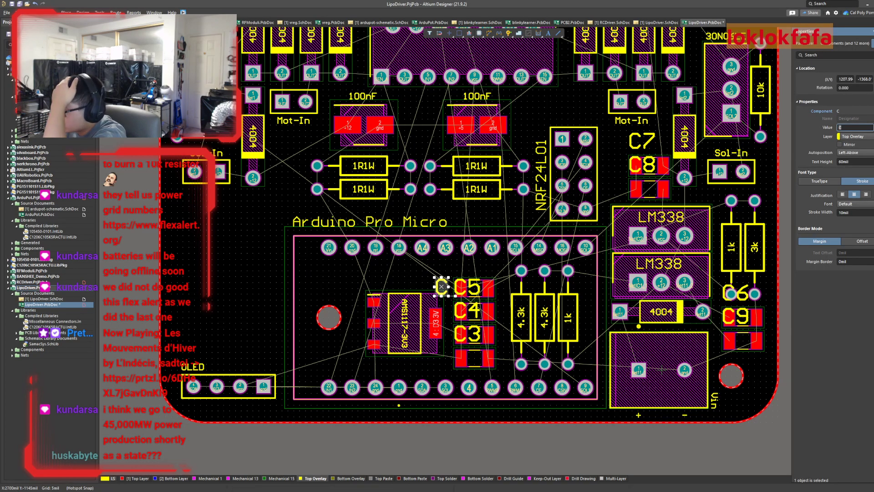
pyautogui.moveTo(804, 154); pyautogui.dragTo(691, 269, button='right')
pyautogui.keyDown('ctrl'); pyautogui.scroll(2, 691, 269); pyautogui.keyUp('ctrl')
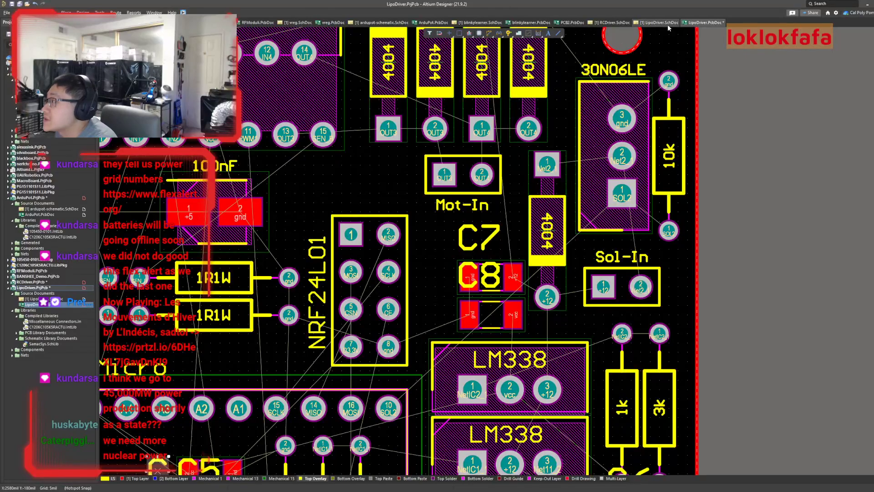
pyautogui.click(659, 23)
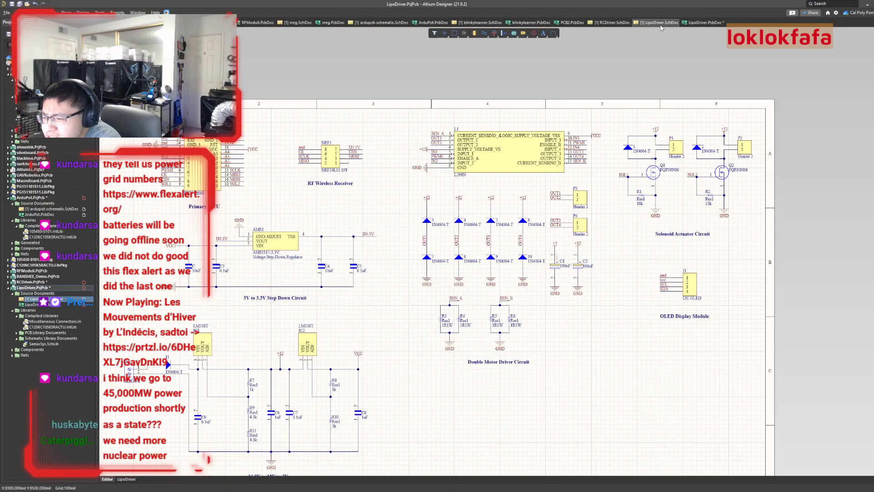
pyautogui.click(705, 23)
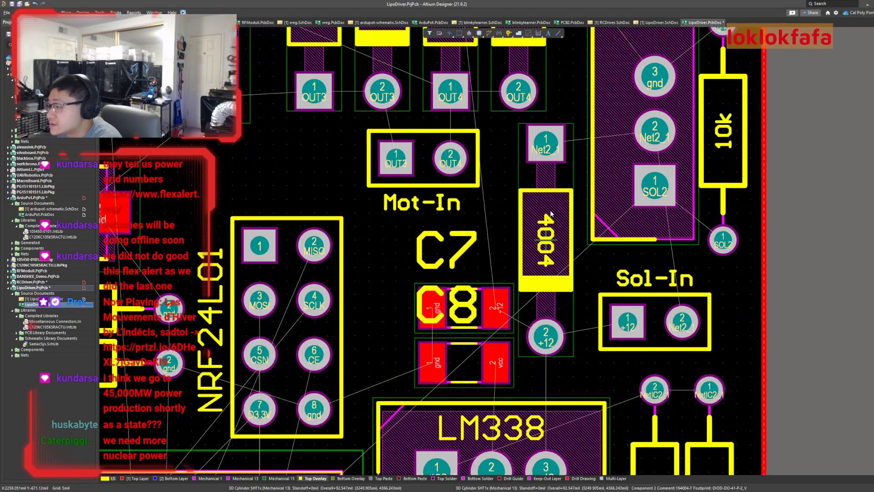
# Move the C8 designator off the upper capacitor to the clear space left of the two capacitors.
pyautogui.keyDown('ctrl'); pyautogui.scroll(1, 551, 213); pyautogui.keyUp('ctrl')
pyautogui.moveTo(445, 326); pyautogui.dragTo(345, 345)
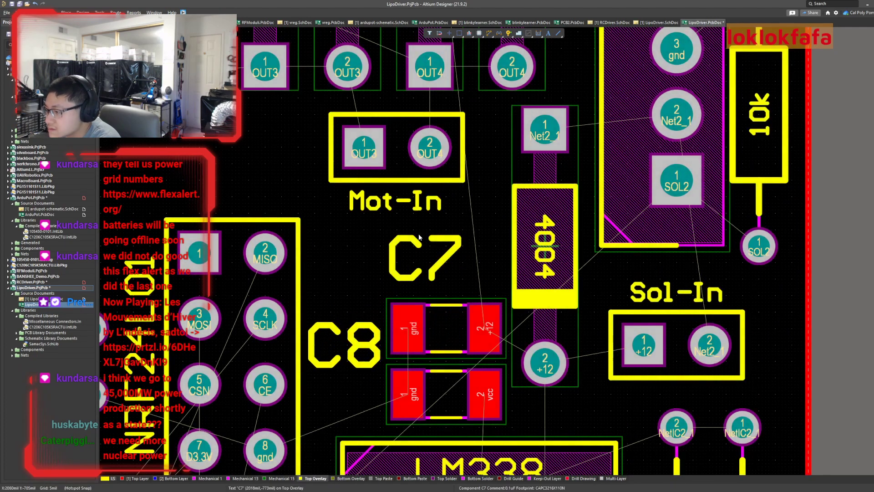
pyautogui.moveTo(454, 265); pyautogui.dragTo(435, 231, button='right')
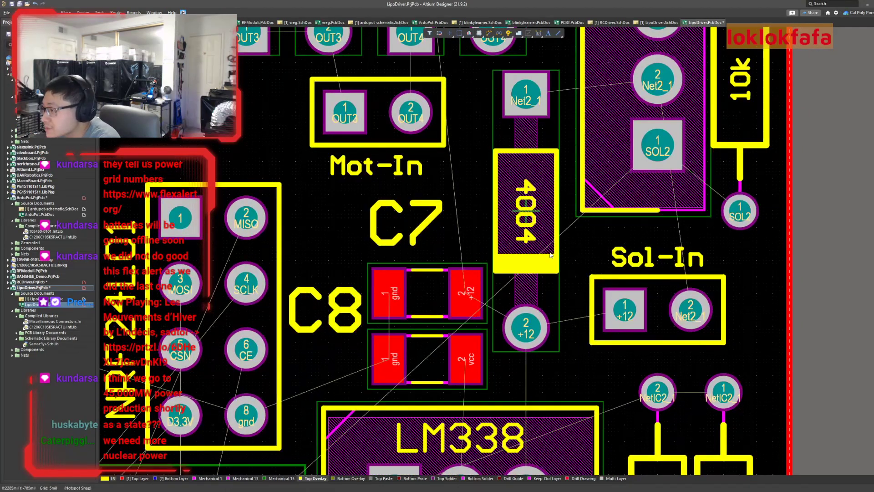
# Place a copy of the Mot-In label on the capacitor below C7 and change its text to 0.1uF.
pyautogui.moveTo(398, 174); pyautogui.dragTo(458, 306)
pyautogui.doubleClick(429, 301)
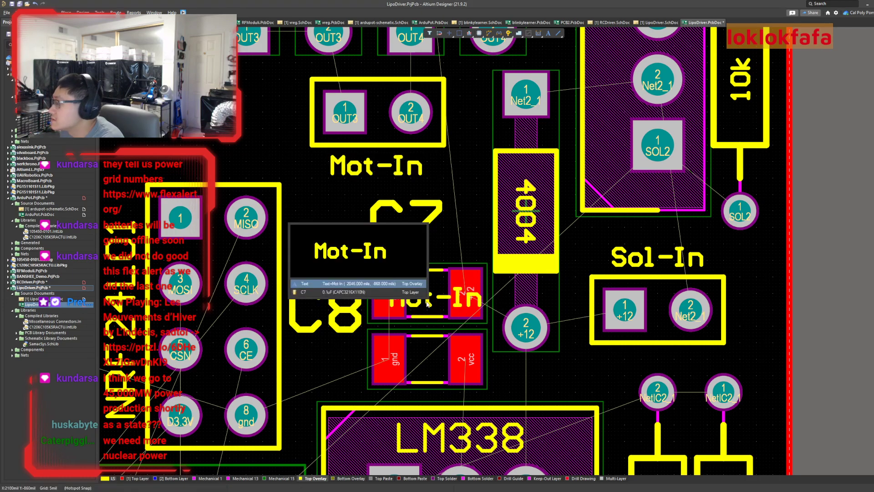
pyautogui.click(355, 284)
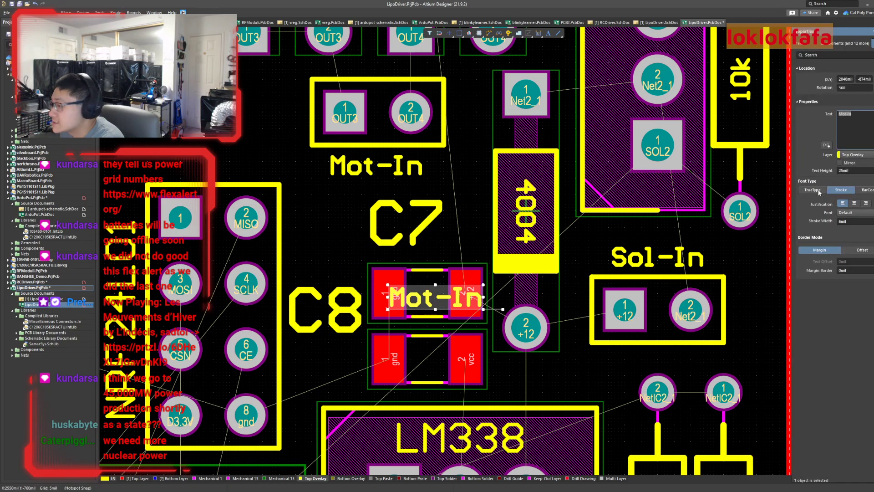
pyautogui.write('0.1')
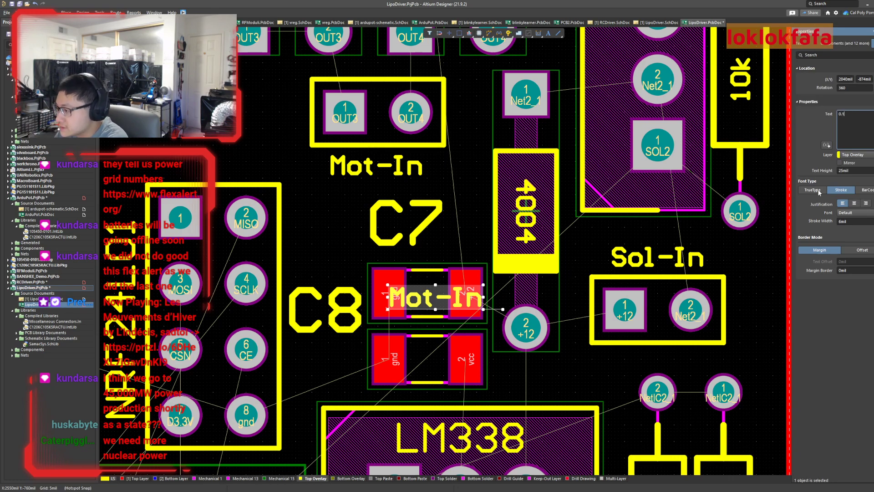
pyautogui.write('uF')
pyautogui.press('Return')
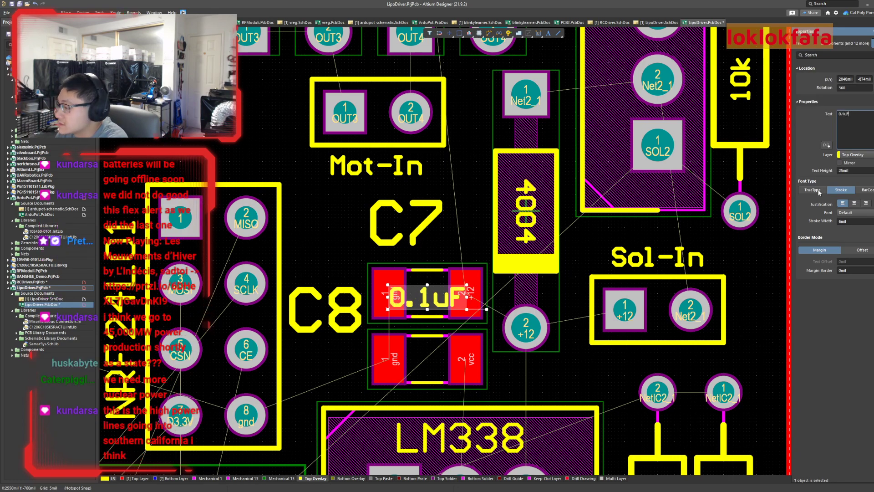
# Set the 0.1uF label's text height to 15mil and its stroke width to 4mil.
pyautogui.click(845, 171)
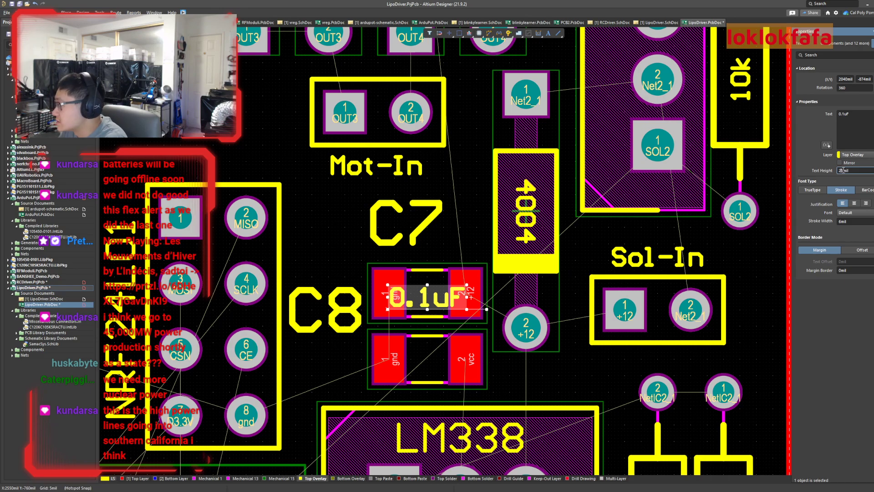
pyautogui.press('Return')
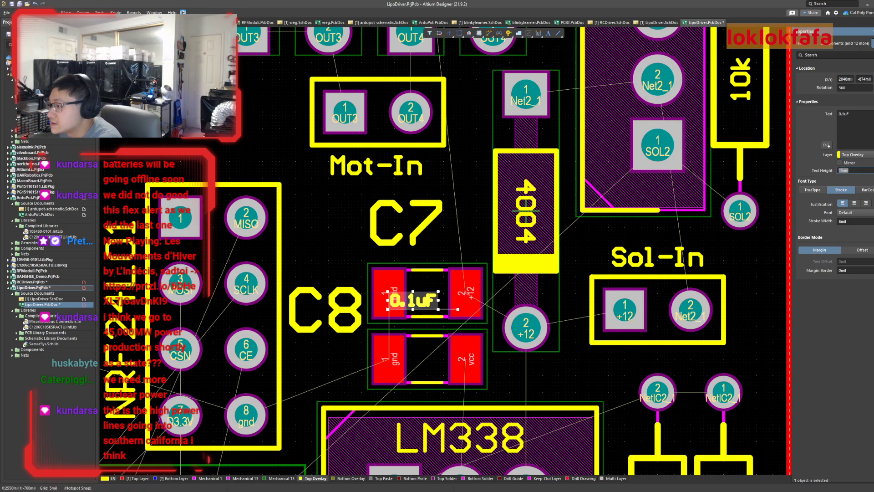
pyautogui.click(845, 221)
pyautogui.write('4')
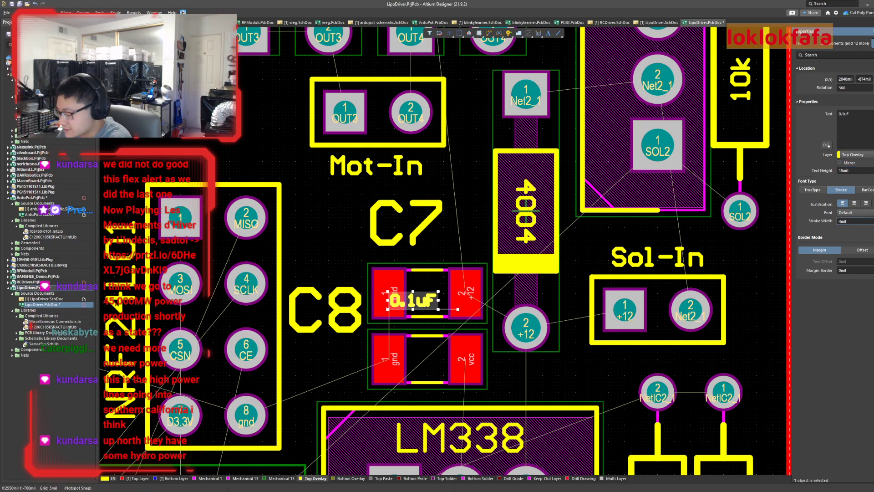
pyautogui.press('Return')
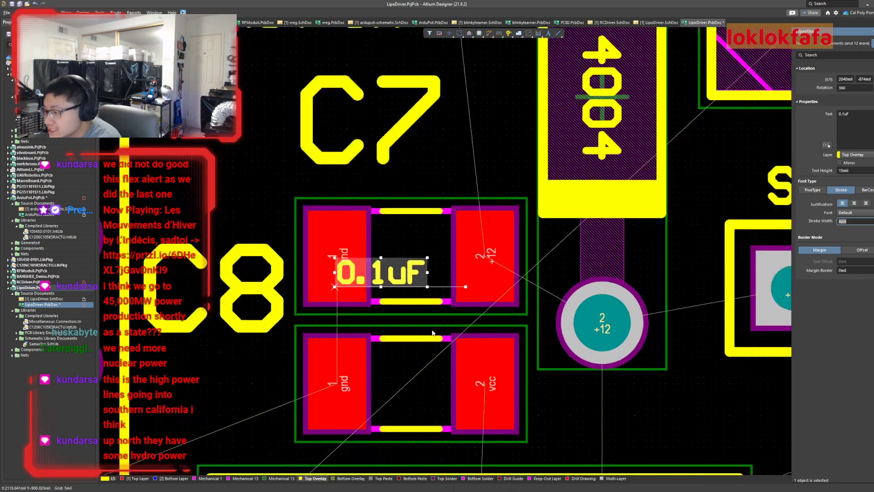
# Rotate the 0.1uF label to 90 degrees and position it between the two pads of the upper capacitor.
pyautogui.keyDown('ctrl'); pyautogui.scroll(2, 387, 272); pyautogui.keyUp('ctrl')
pyautogui.moveTo(387, 272); pyautogui.dragTo(359, 269)
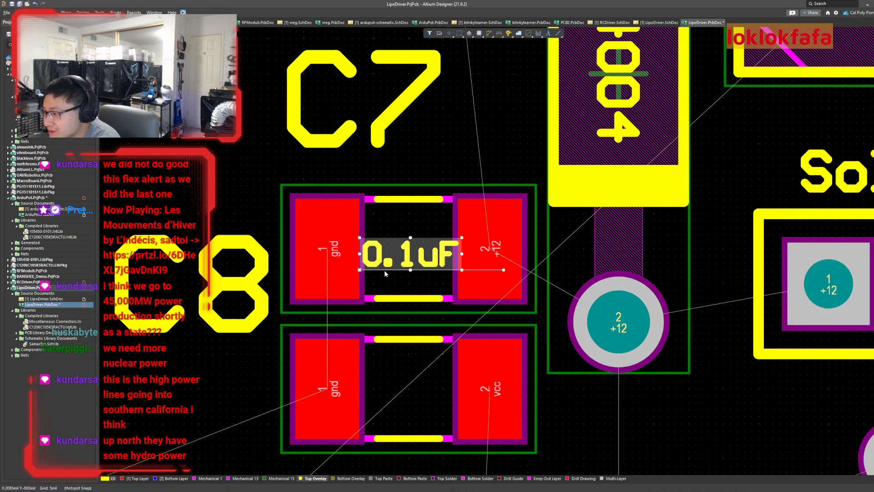
pyautogui.click(389, 267)
pyautogui.click(373, 249)
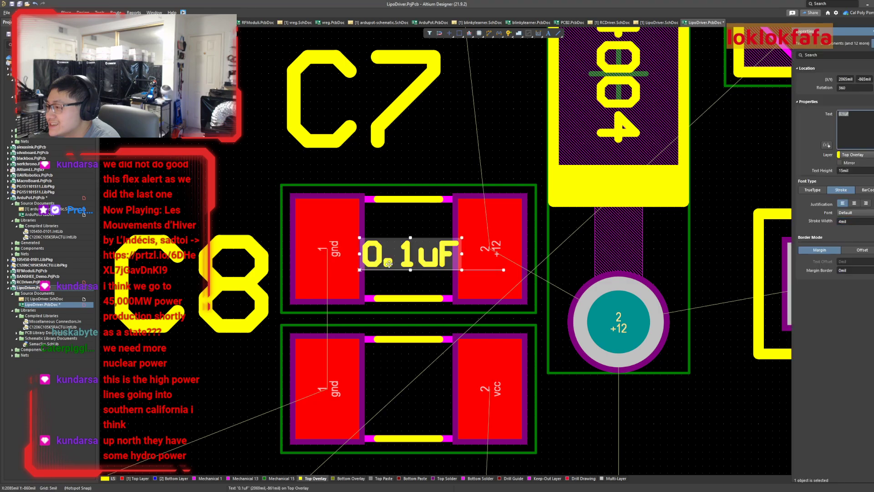
pyautogui.moveTo(504, 268); pyautogui.dragTo(359, 126)
pyautogui.moveTo(357, 176); pyautogui.dragTo(430, 295)
pyautogui.keyDown('ctrl'); pyautogui.scroll(-3, 450, 270); pyautogui.keyUp('ctrl')
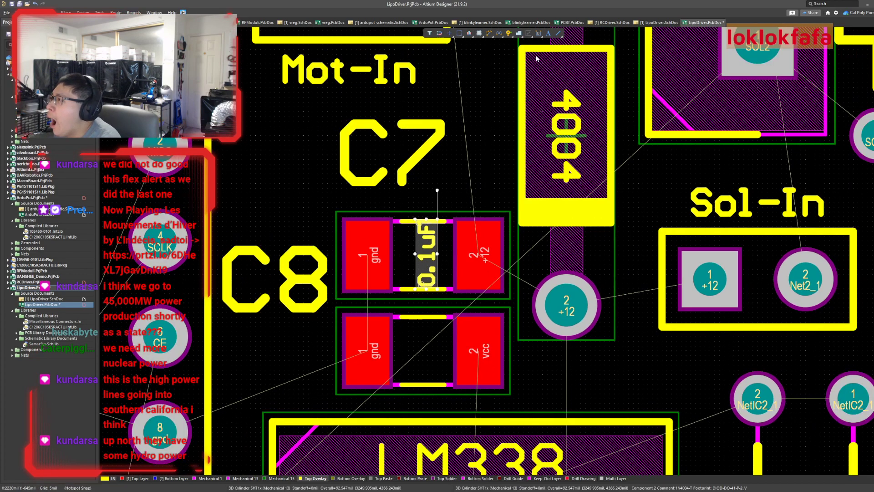
# Examine the 10uF capacitor label on the ArduPot PCB as a reference for small silkscreen text settings.
pyautogui.click(537, 23)
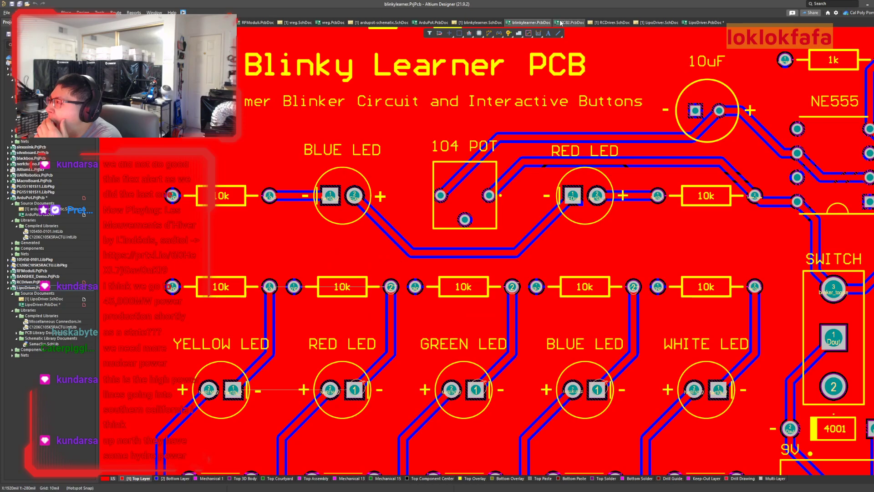
pyautogui.click(561, 22)
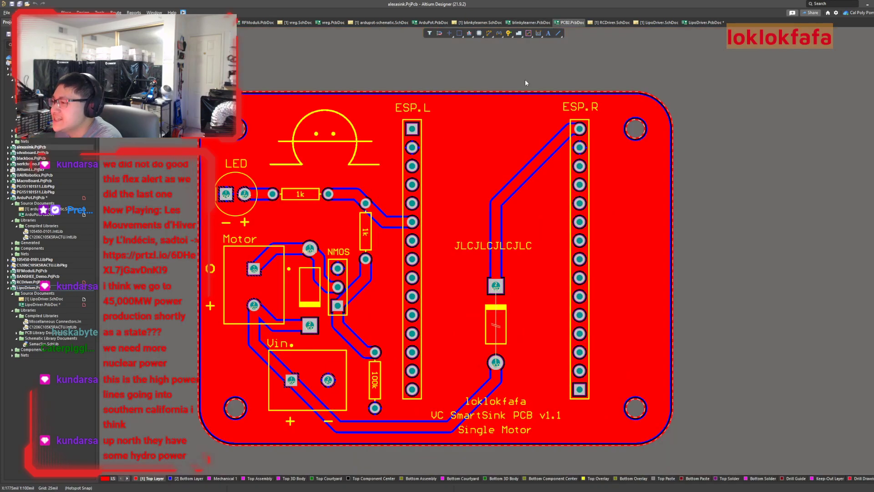
pyautogui.click(432, 23)
pyautogui.scroll(-2, 454, 264)
pyautogui.keyDown('ctrl'); pyautogui.scroll(5, 468, 290); pyautogui.keyUp('ctrl')
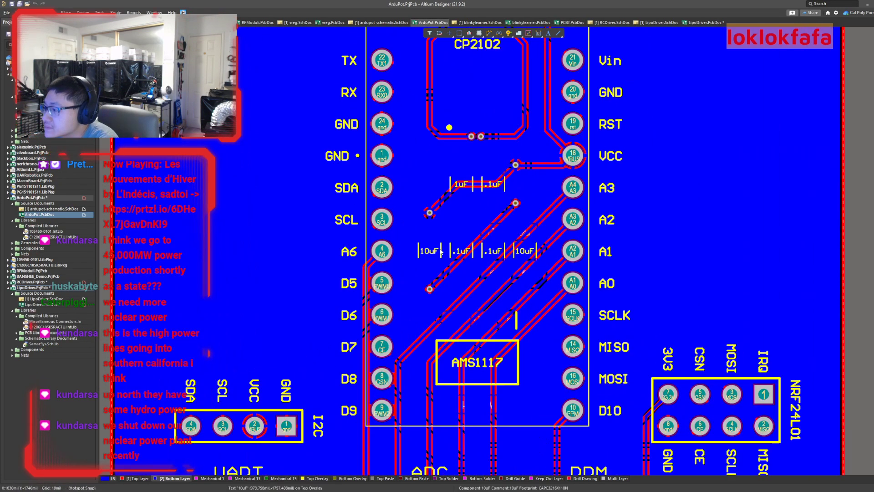
pyautogui.doubleClick(433, 248)
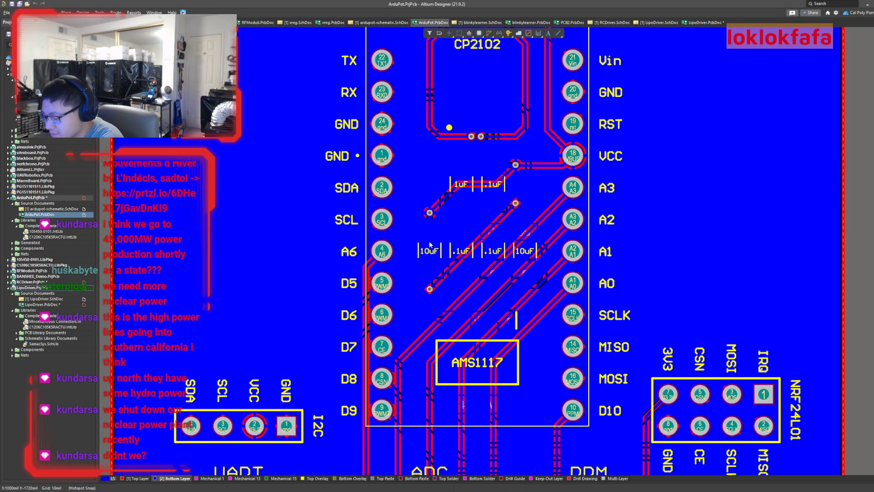
pyautogui.hotkey('ctrl', 'f')
pyautogui.hotkey('ctrl', 'f')
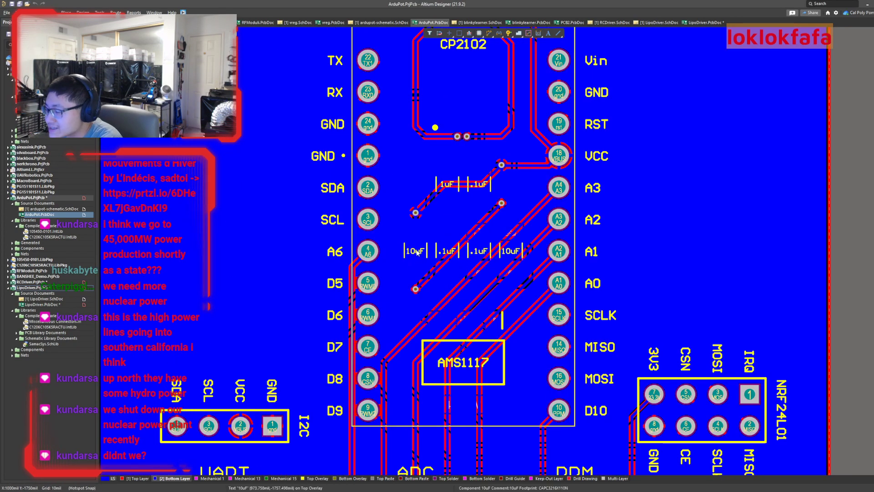
pyautogui.click(415, 258)
pyautogui.click(400, 218)
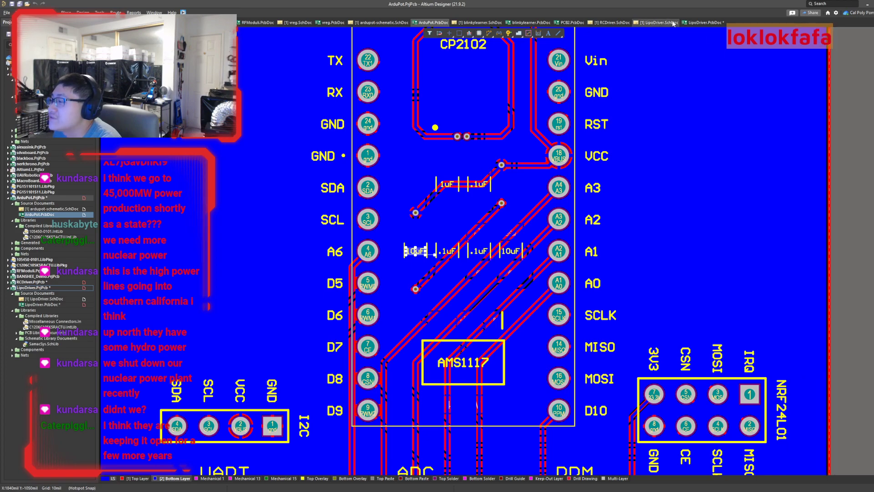
# Return to the LipoDriver PCB and shorten the upper capacitor's 0.1uF label text to .1uF.
pyautogui.click(704, 22)
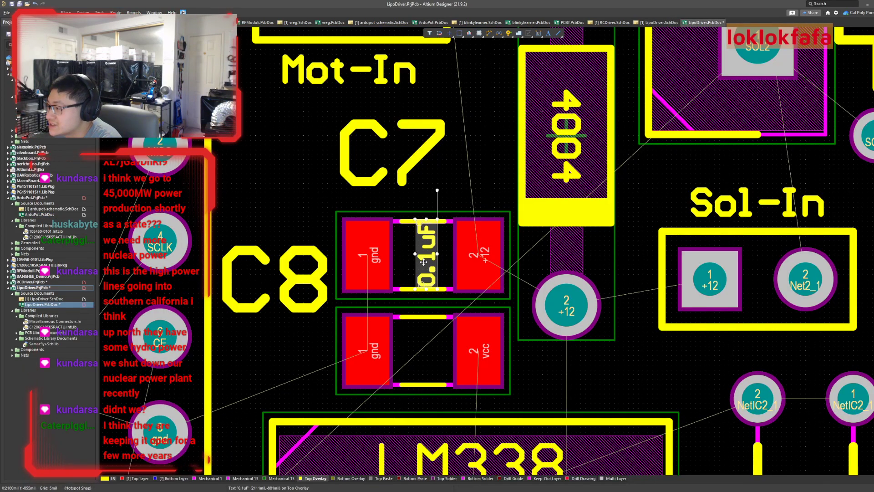
pyautogui.click(432, 261)
pyautogui.click(410, 247)
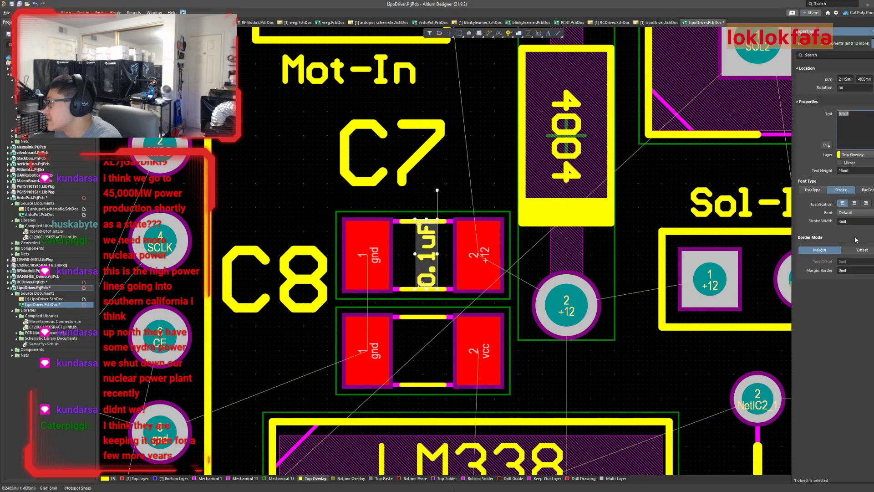
pyautogui.click(849, 119)
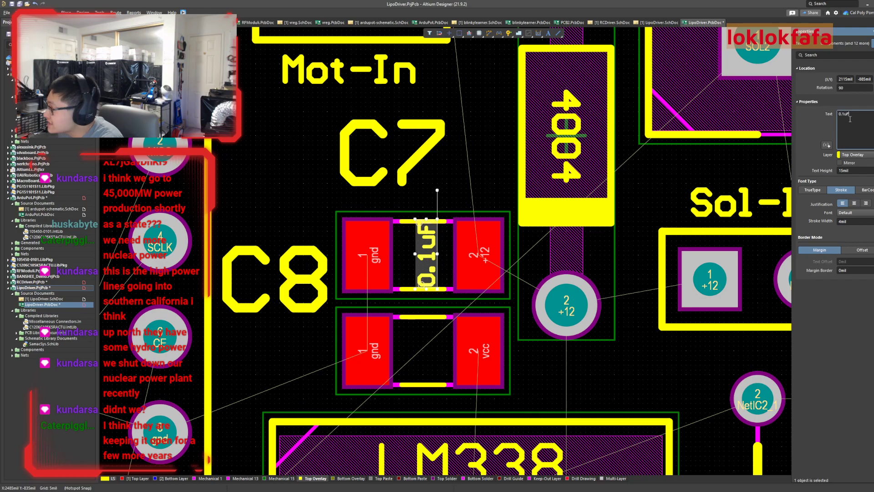
pyautogui.press('Left')
pyautogui.press('Left')
pyautogui.press('Left')
pyautogui.press('Left')
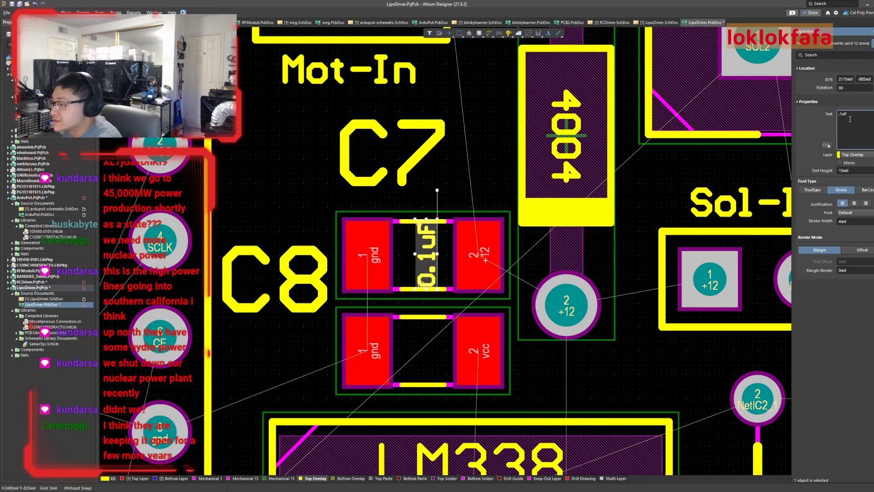
pyautogui.press('BackSpace')
# Set the snap grid to 1mil for finely moving the .1uF label inside the upper capacitor.
pyautogui.keyDown('ctrl'); pyautogui.scroll(5, 434, 273); pyautogui.keyUp('ctrl')
pyautogui.moveTo(434, 274); pyautogui.dragTo(436, 304)
pyautogui.press('g')
pyautogui.click(442, 299)
pyautogui.click(451, 306)
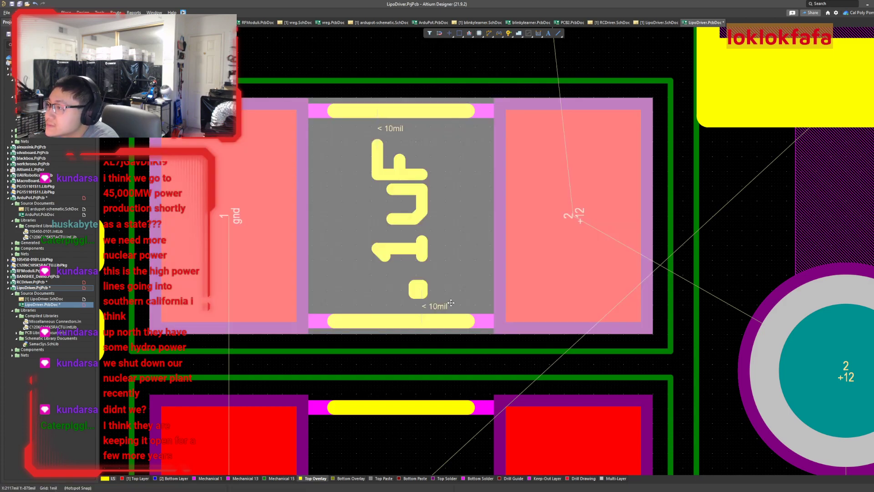
# Nudge the .1uF label until it sits centered between the upper capacitor's two pads and silkscreen lines.
pyautogui.click(436, 359)
pyautogui.click(419, 249)
pyautogui.moveTo(418, 249); pyautogui.dragTo(434, 304)
pyautogui.click(433, 329)
pyautogui.click(430, 340)
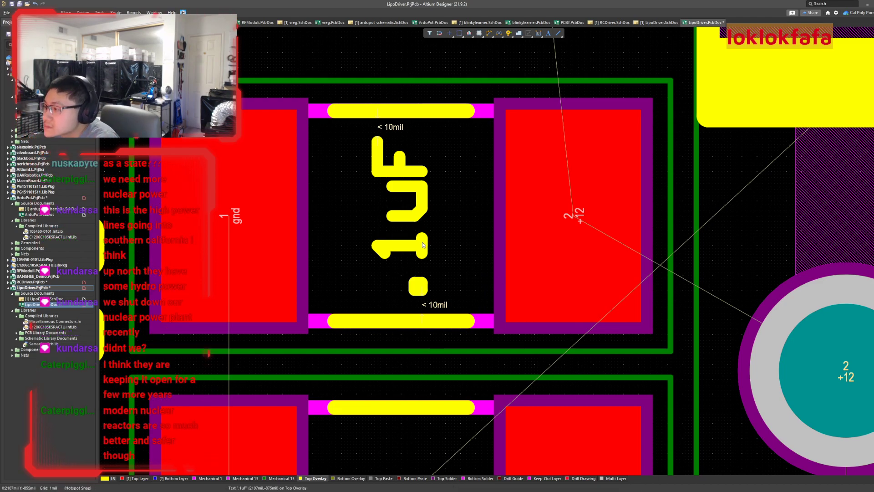
pyautogui.moveTo(423, 245); pyautogui.dragTo(437, 304)
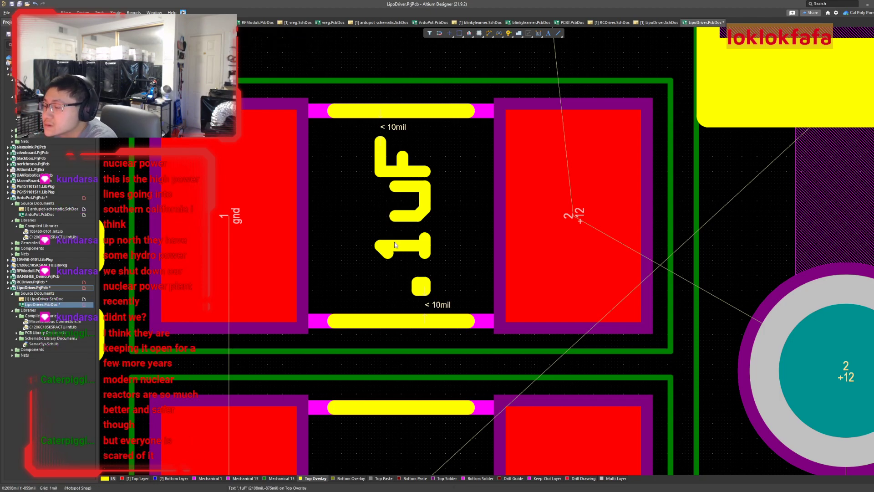
pyautogui.moveTo(395, 244); pyautogui.dragTo(433, 301)
pyautogui.keyDown('ctrl'); pyautogui.scroll(-2, 433, 279); pyautogui.keyUp('ctrl')
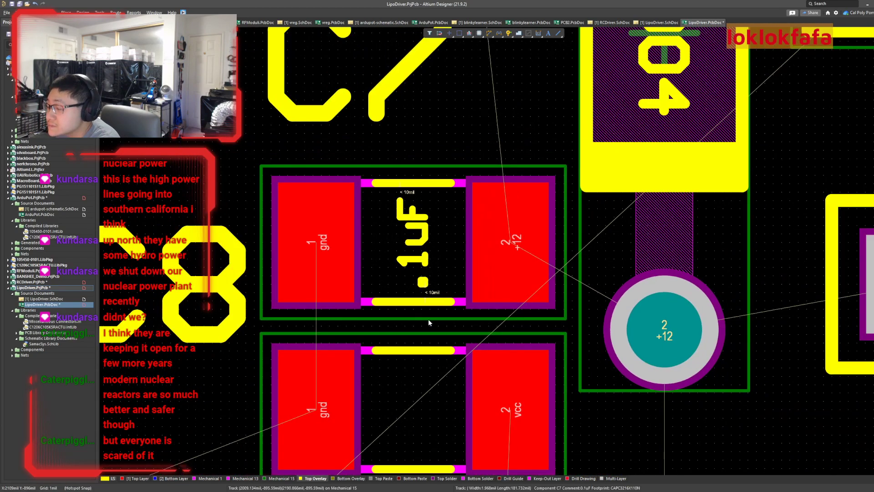
# Copy the .1uF label and place the duplicate between the two pads of the lower capacitor.
pyautogui.moveTo(428, 319); pyautogui.dragTo(412, 252, button='right')
pyautogui.click(396, 194)
pyautogui.hotkey('ctrl', 'c')
pyautogui.click(396, 181)
pyautogui.hotkey('ctrl', 'v')
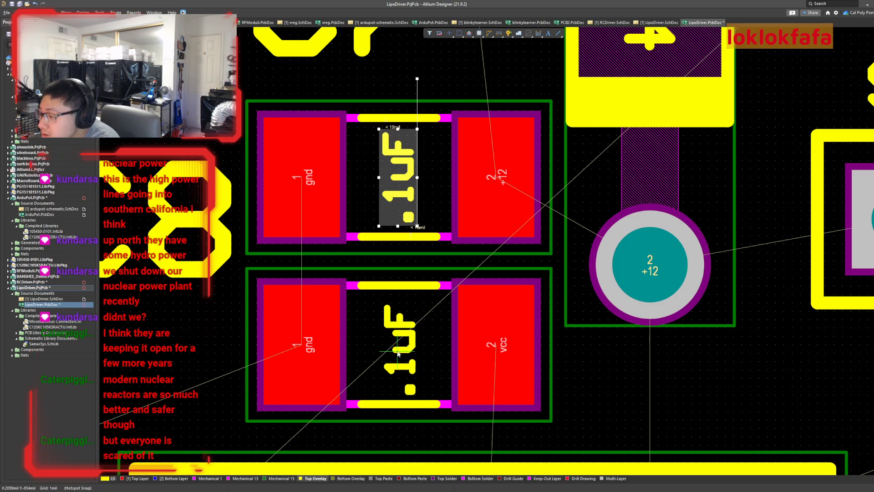
pyautogui.click(398, 349)
# Change the lower capacitor's label text to 1uF.
pyautogui.click(400, 338)
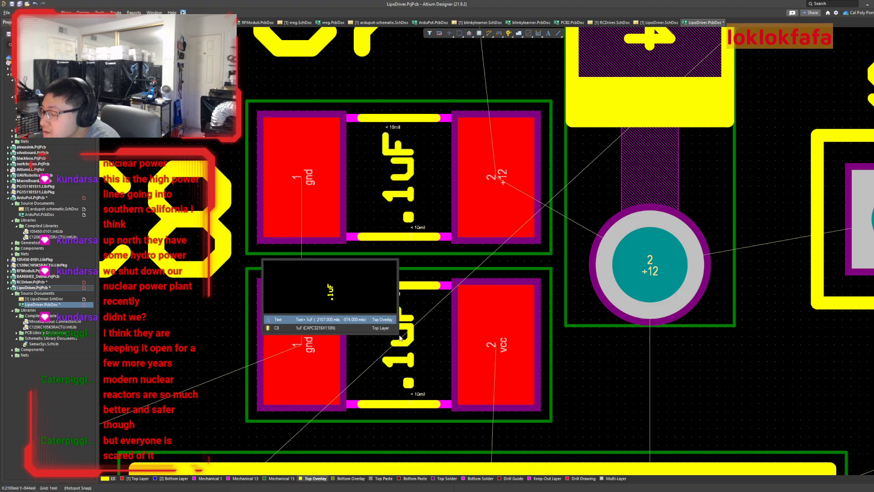
pyautogui.click(385, 319)
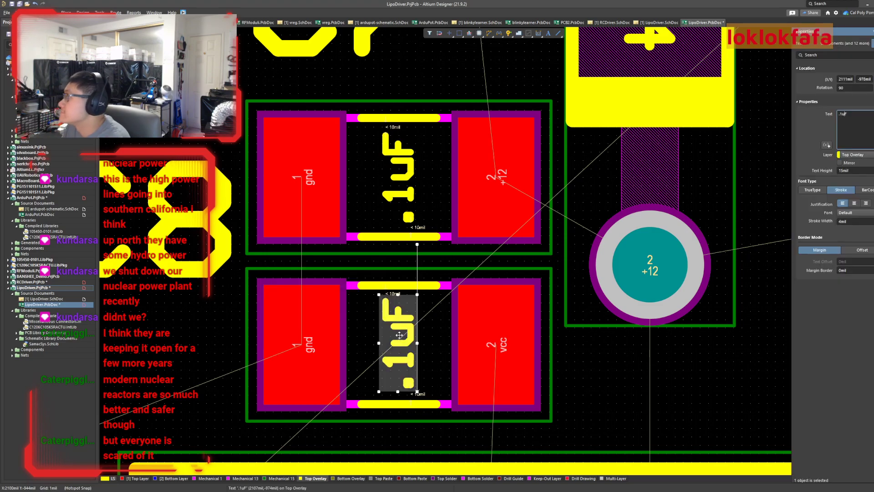
pyautogui.press('Delete')
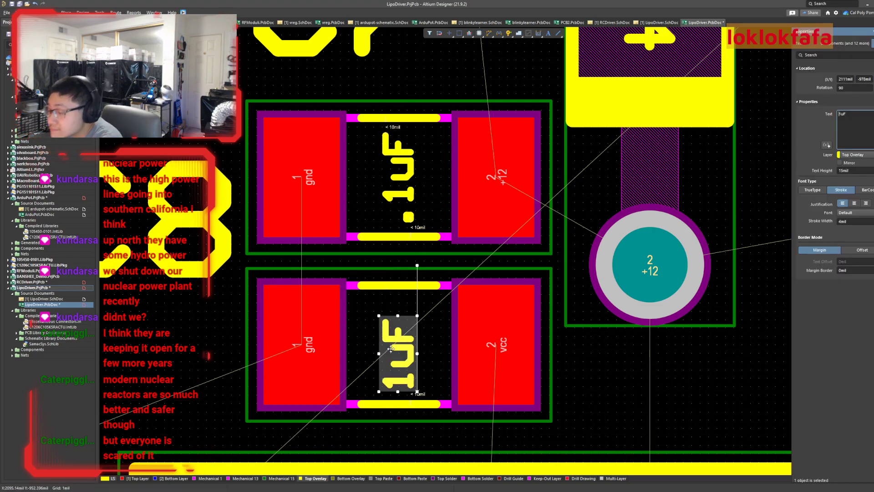
# Centre the 1uF overlay label between the gnd and vcc pads of the lower capacitor.
pyautogui.keyDown('ctrl'); pyautogui.scroll(2, 399, 336); pyautogui.keyUp('ctrl')
pyautogui.moveTo(394, 358); pyautogui.dragTo(430, 394)
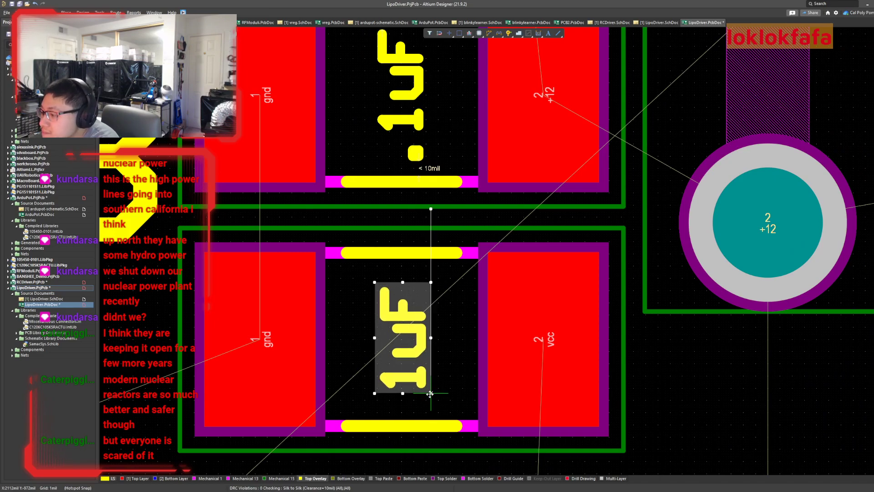
pyautogui.moveTo(430, 393); pyautogui.dragTo(428, 390)
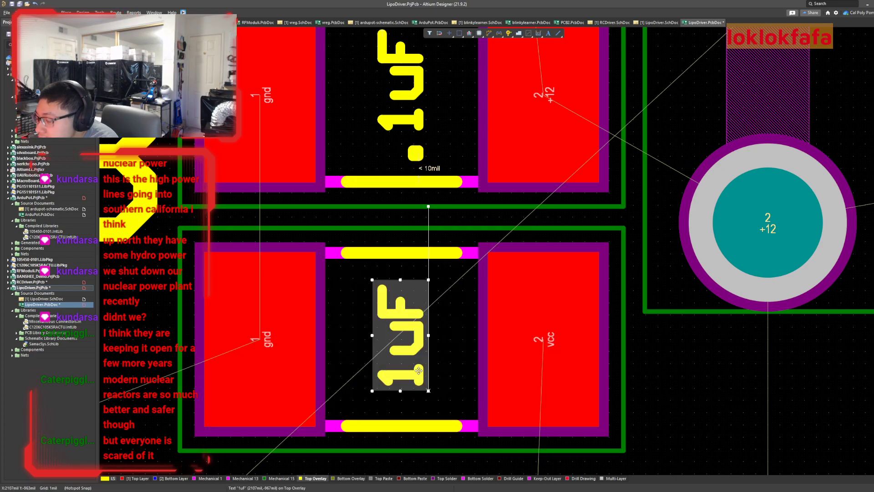
pyautogui.click(652, 386)
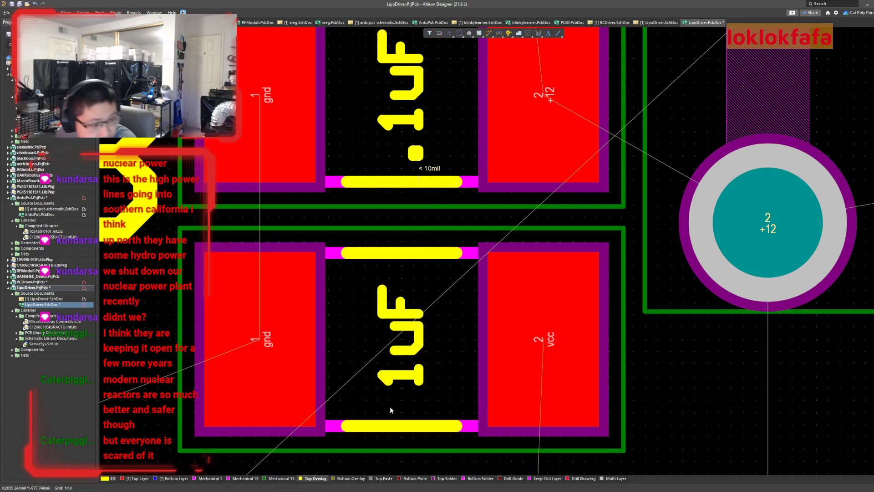
pyautogui.keyDown('ctrl'); pyautogui.scroll(1, 389, 408); pyautogui.keyUp('ctrl')
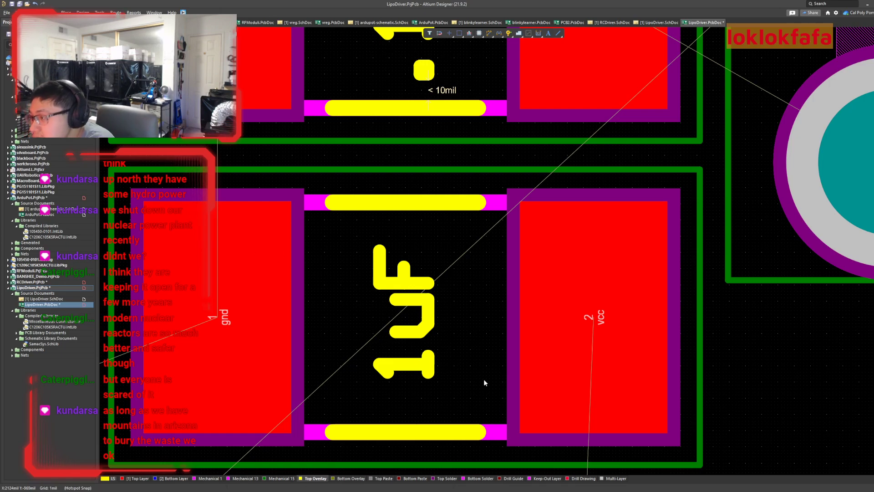
pyautogui.moveTo(430, 359)
pyautogui.mouseDown()
pyautogui.moveTo(445, 382)
pyautogui.moveTo(440, 397)
pyautogui.mouseUp()
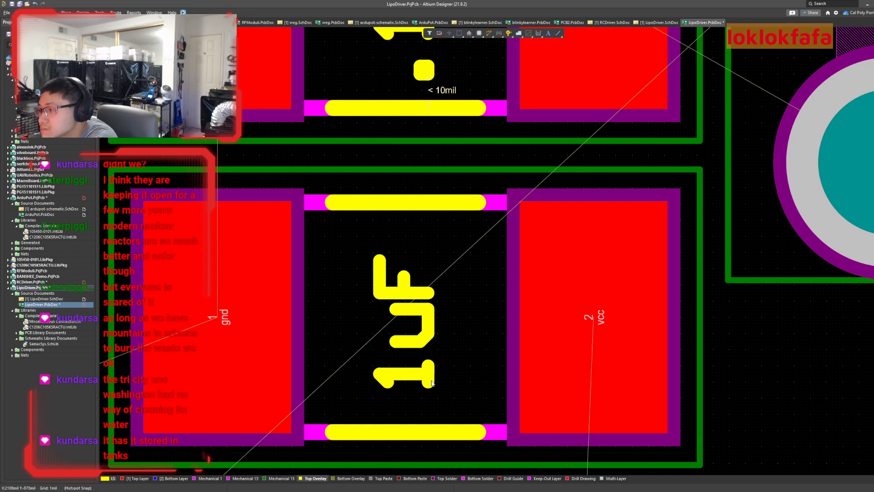
pyautogui.moveTo(427, 375); pyautogui.dragTo(440, 393)
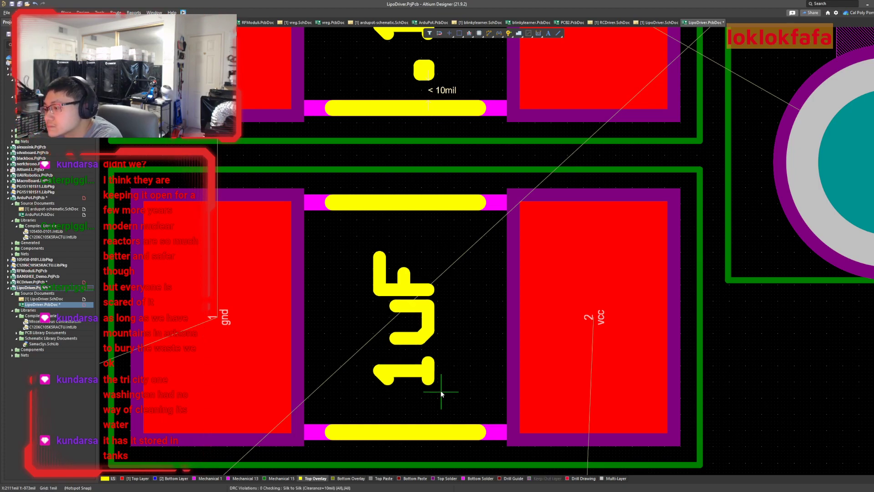
pyautogui.moveTo(441, 390); pyautogui.dragTo(441, 389)
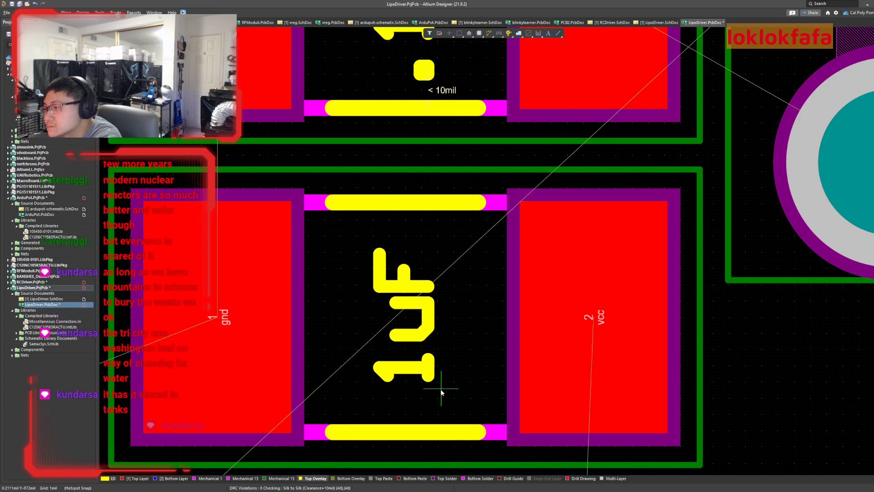
pyautogui.moveTo(440, 389); pyautogui.dragTo(440, 389)
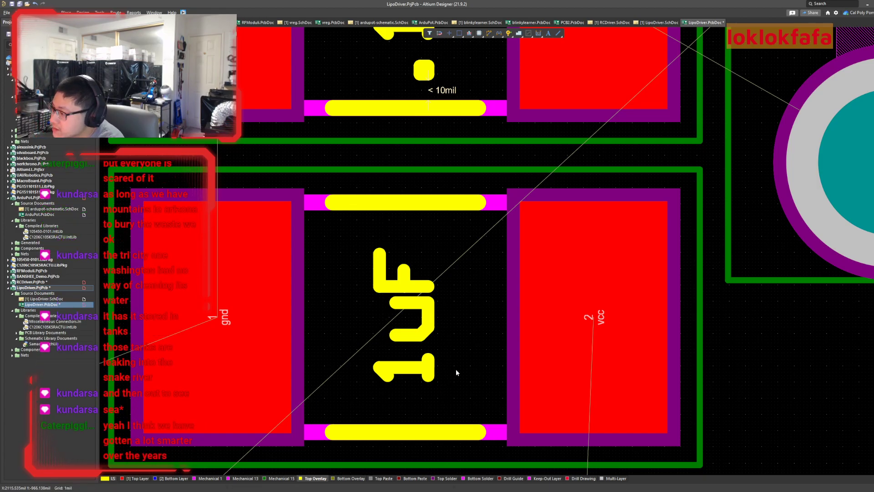
# Delete the C8 and C7 designators beside the .1uF and 1uF capacitors above the LM338 regulators.
pyautogui.keyDown('ctrl'); pyautogui.scroll(-4, 456, 369); pyautogui.keyUp('ctrl')
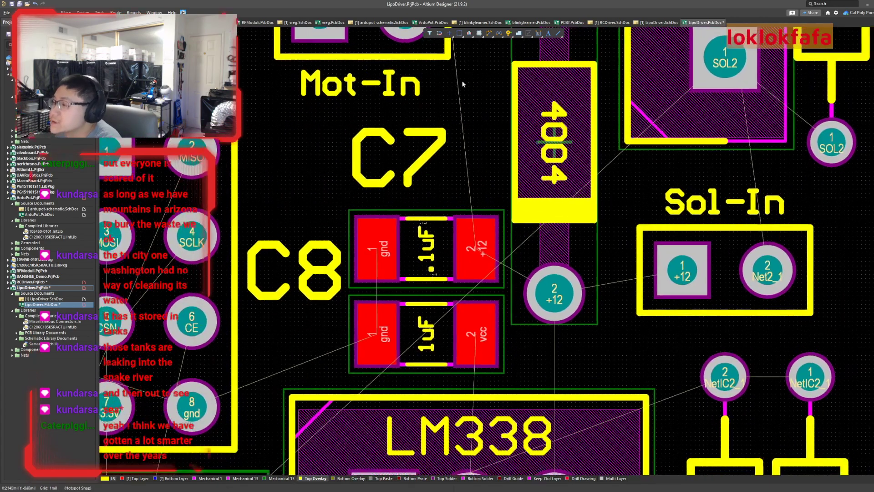
pyautogui.click(650, 23)
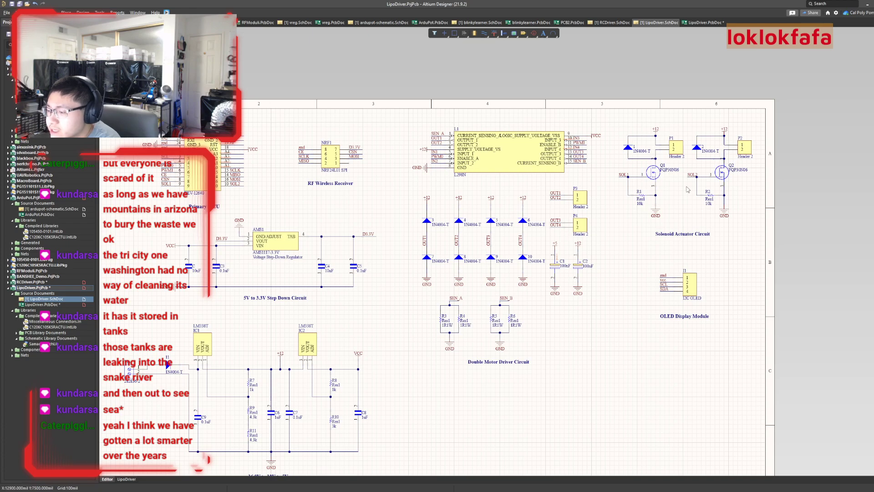
pyautogui.click(705, 23)
pyautogui.click(291, 287)
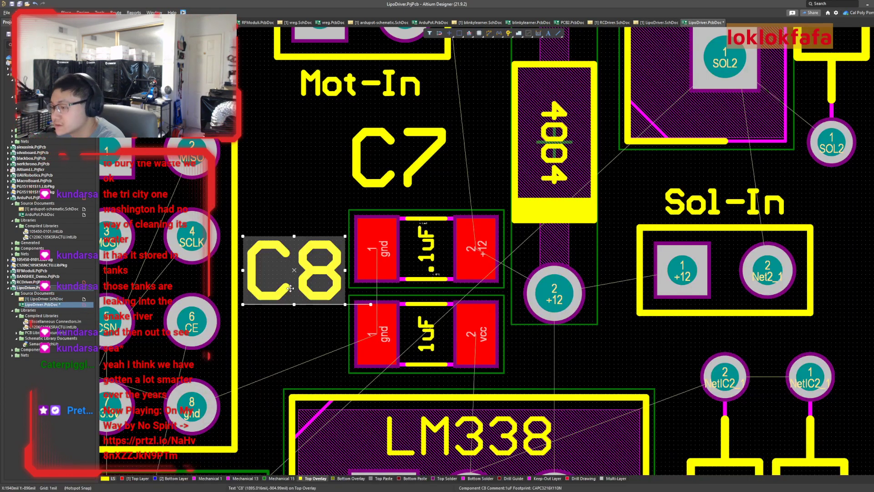
pyautogui.rightClick(290, 287)
pyautogui.click(314, 453)
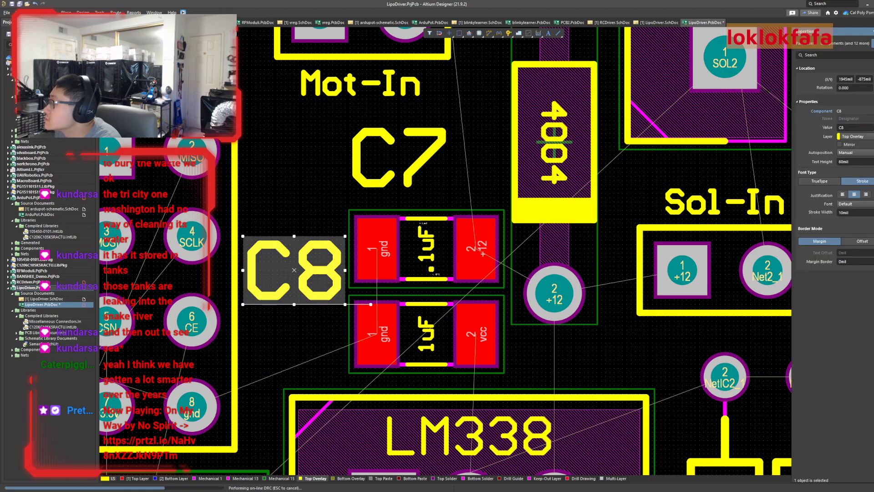
pyautogui.press('Delete')
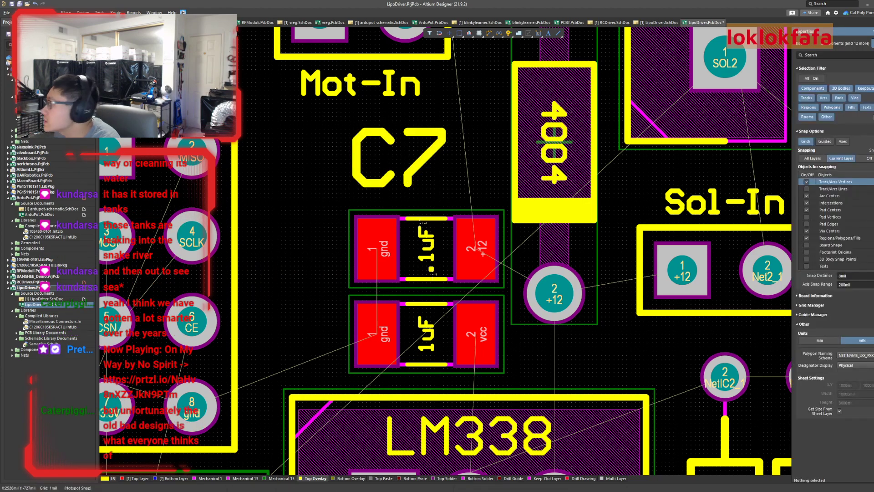
pyautogui.click(390, 130)
pyautogui.click(873, 130)
# Examine the regulator circuit in the LipoDriver schematic for the values of the remaining unlabelled capacitors.
pyautogui.moveTo(341, 270); pyautogui.dragTo(412, 207, button='right')
pyautogui.keyDown('ctrl'); pyautogui.scroll(-4, 267, 268); pyautogui.keyUp('ctrl')
pyautogui.keyDown('ctrl'); pyautogui.scroll(-3, 414, 200); pyautogui.keyUp('ctrl')
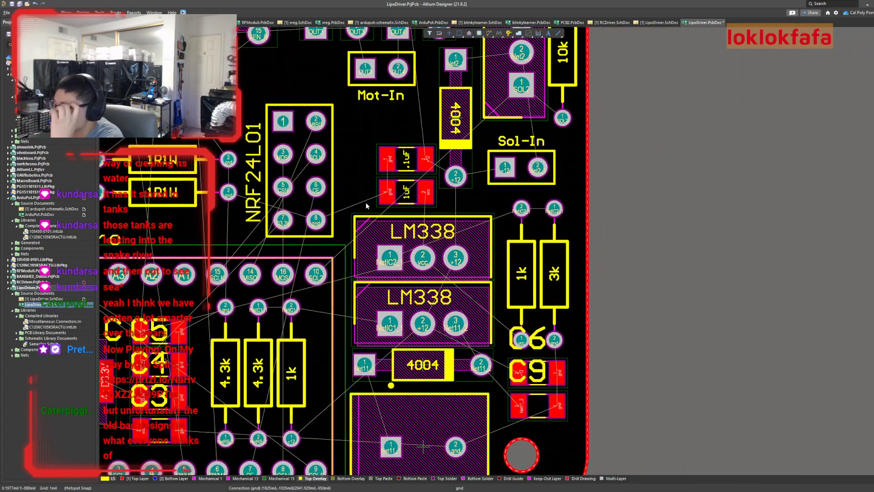
pyautogui.moveTo(645, 300); pyautogui.dragTo(631, 271, button='right')
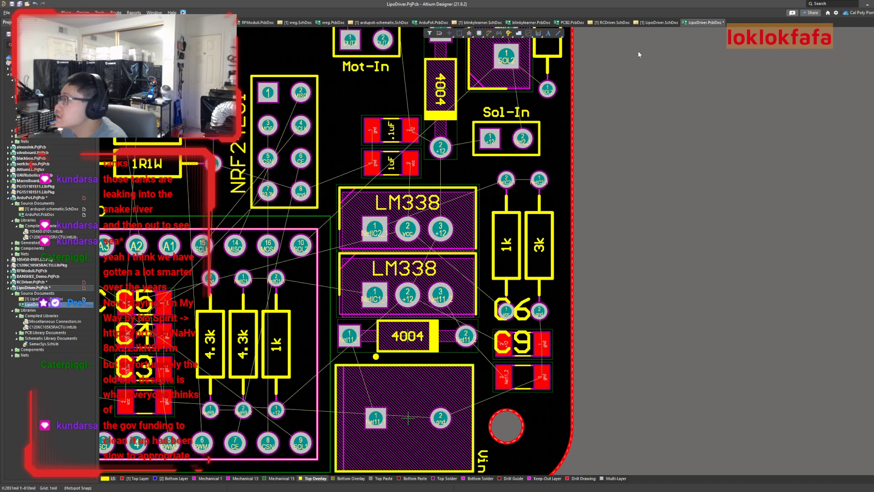
pyautogui.click(659, 22)
pyautogui.moveTo(369, 337); pyautogui.dragTo(375, 327, button='right')
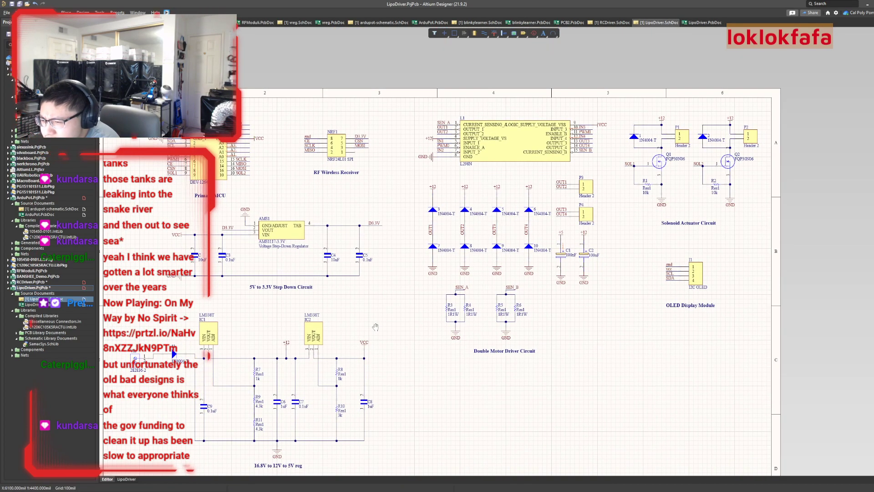
pyautogui.click(705, 22)
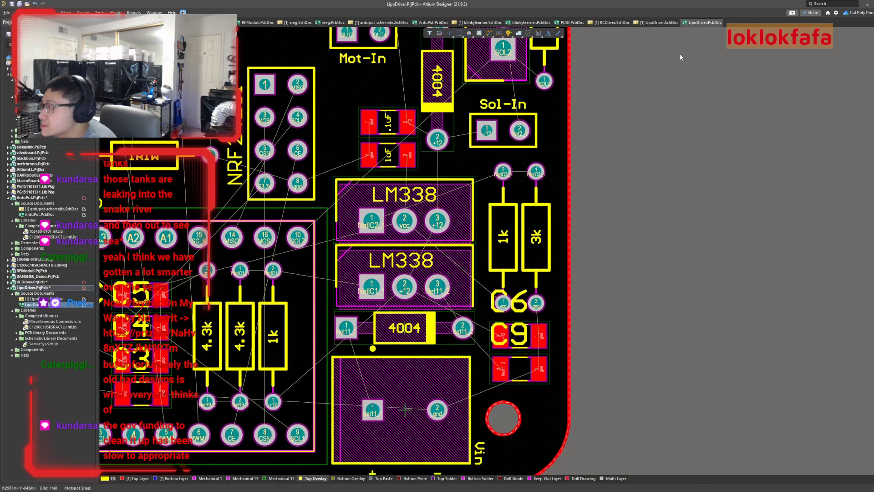
pyautogui.click(657, 23)
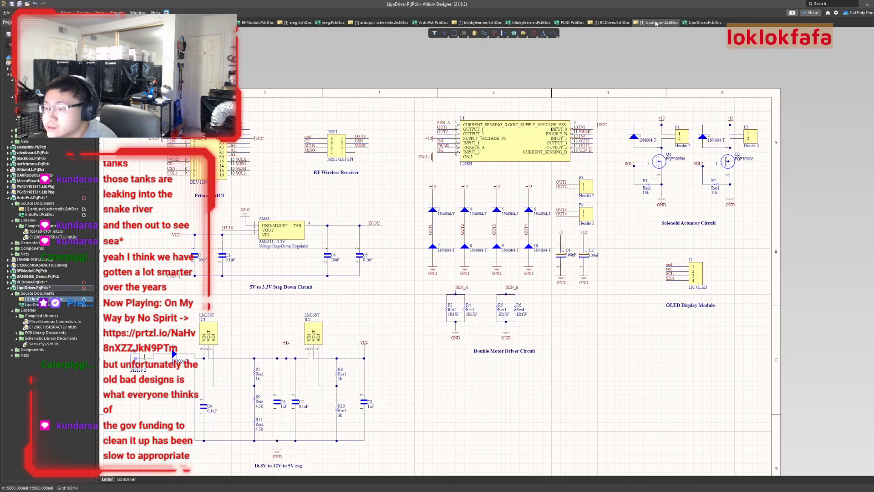
pyautogui.click(704, 23)
# Delete the C6 and C9 designators covering the two capacitors below the 1k and 3k resistors.
pyautogui.keyDown('ctrl'); pyautogui.scroll(5, 578, 367); pyautogui.keyUp('ctrl')
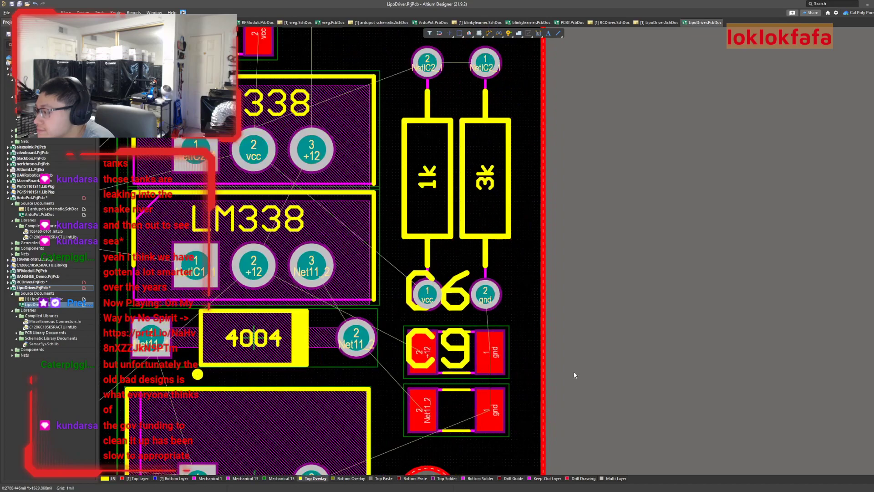
pyautogui.doubleClick(496, 216)
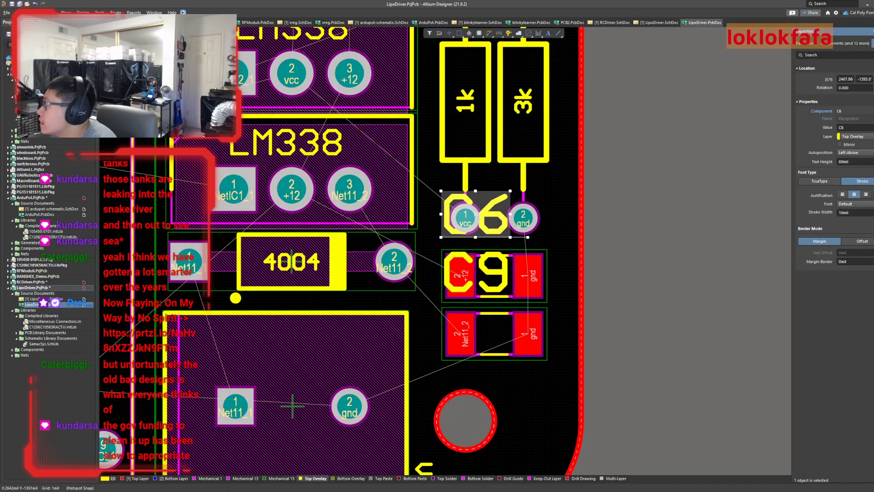
pyautogui.press('Delete')
pyautogui.doubleClick(499, 277)
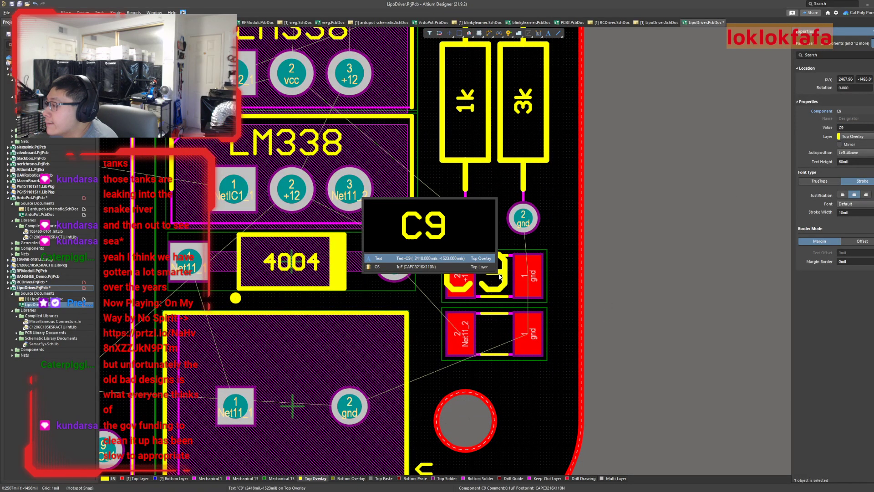
pyautogui.click(470, 260)
pyautogui.press('Delete')
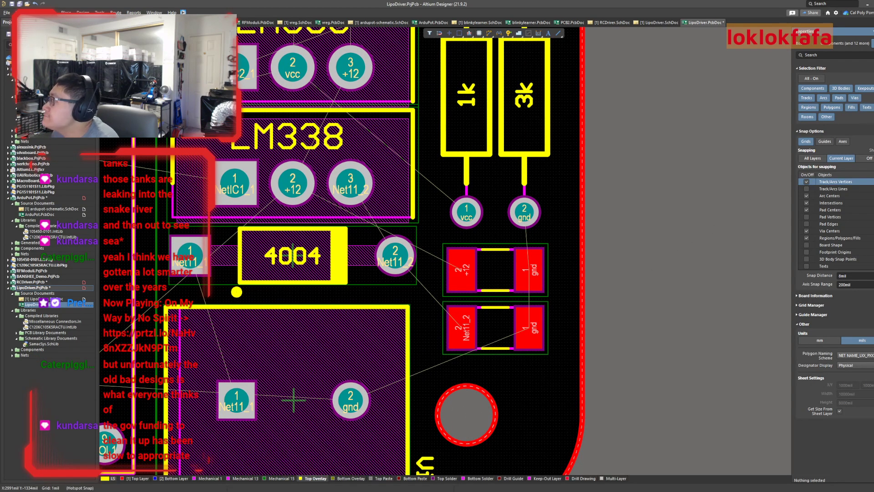
pyautogui.moveTo(676, 192); pyautogui.dragTo(679, 201, button='right')
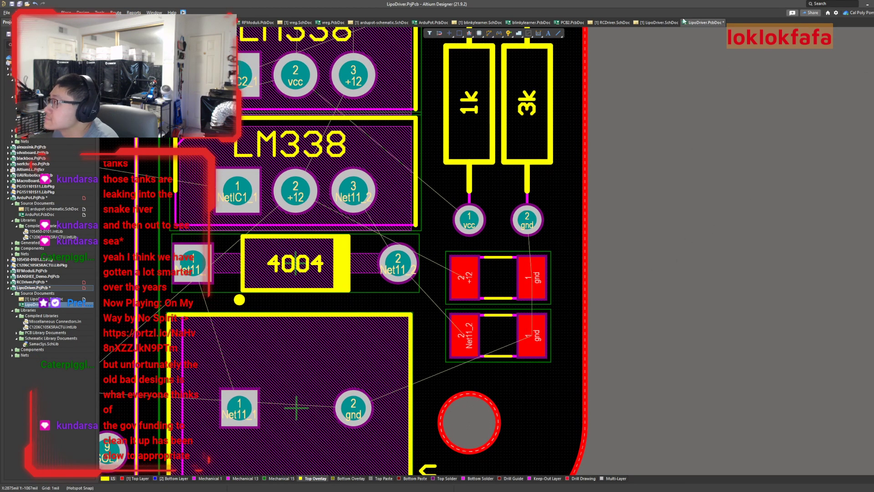
# Copy the 1uF label into the unlabelled capacitor between its +12 and gnd pads, checking its value in the schematic.
pyautogui.click(661, 22)
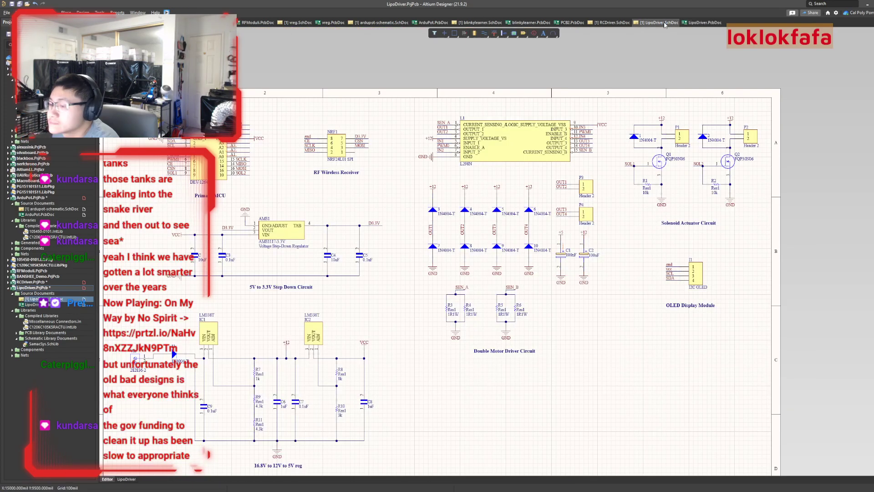
pyautogui.click(688, 24)
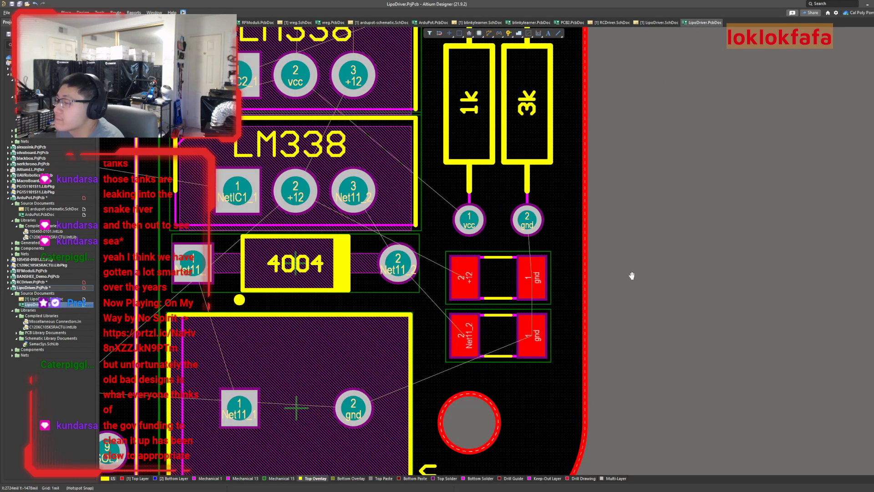
pyautogui.moveTo(627, 267); pyautogui.dragTo(662, 413, button='right')
pyautogui.click(301, 101)
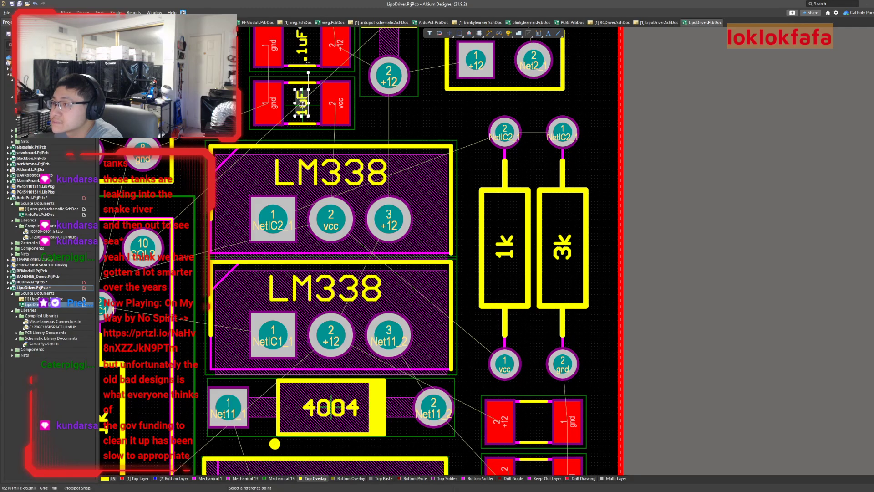
pyautogui.moveTo(724, 382); pyautogui.dragTo(664, 243, button='right')
pyautogui.hotkey('ctrl', 'v')
pyautogui.keyDown('ctrl'); pyautogui.scroll(2, 474, 285); pyautogui.keyUp('ctrl')
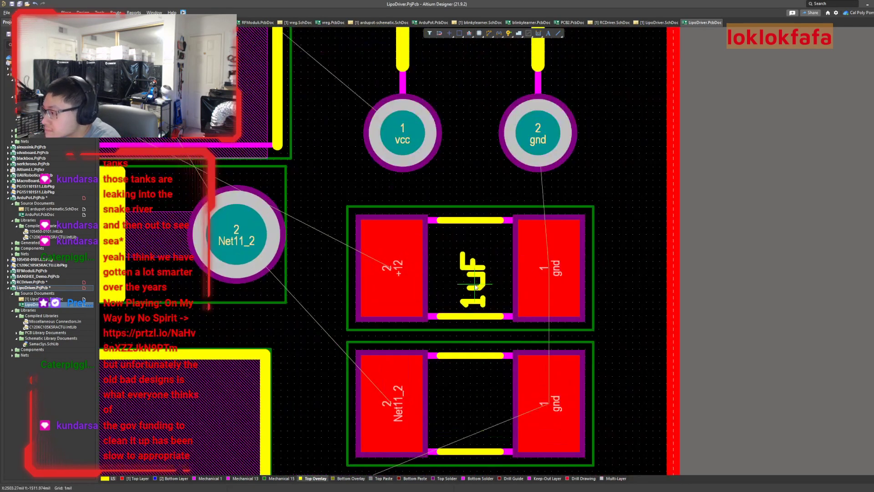
pyautogui.click(473, 276)
# Copy the .1uF label into the unlabelled capacitor between its Net11_2 and gnd pads.
pyautogui.keyDown('ctrl'); pyautogui.scroll(-2, 694, 287); pyautogui.keyUp('ctrl')
pyautogui.moveTo(709, 298); pyautogui.dragTo(727, 419, button='right')
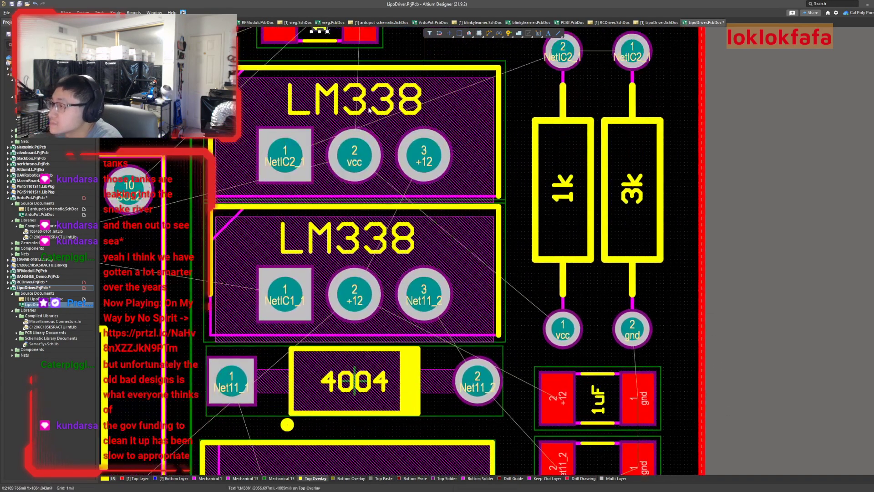
pyautogui.keyDown('ctrl'); pyautogui.scroll(-2, 368, 104); pyautogui.keyUp('ctrl')
pyautogui.moveTo(387, 77); pyautogui.dragTo(383, 135, button='right')
pyautogui.click(337, 75)
pyautogui.hotkey('ctrl', 'c')
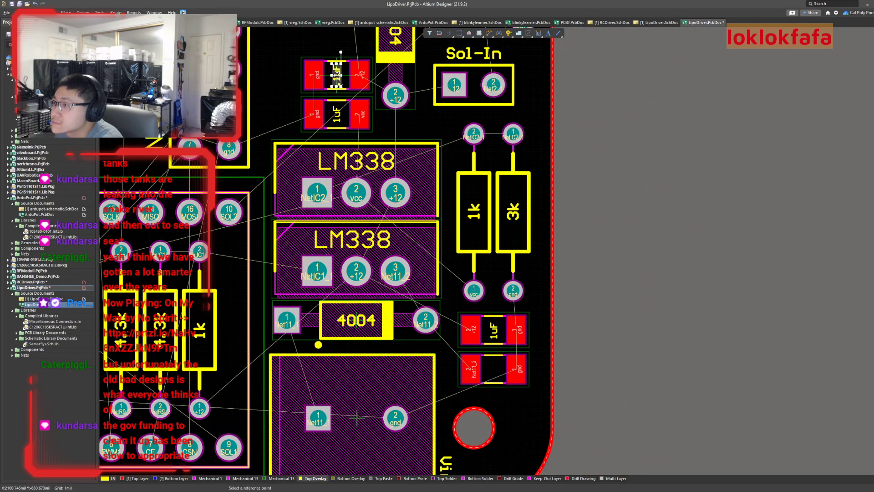
pyautogui.hotkey('ctrl', 'v')
pyautogui.click(494, 371)
# Select the .1uF and 1uF capacitors above the LM338 regulators with their labels and move them toward the NRF24L01 header.
pyautogui.moveTo(582, 396); pyautogui.dragTo(857, 329, button='right')
pyautogui.keyDown('ctrl'); pyautogui.scroll(-2, 675, 337); pyautogui.keyUp('ctrl')
pyautogui.moveTo(684, 381); pyautogui.dragTo(683, 446, button='right')
pyautogui.keyDown('ctrl'); pyautogui.scroll(4, 566, 177); pyautogui.keyUp('ctrl')
pyautogui.moveTo(440, 211); pyautogui.dragTo(564, 349)
pyautogui.moveTo(551, 310); pyautogui.dragTo(514, 312)
pyautogui.keyDown('ctrl'); pyautogui.scroll(-4, 515, 313); pyautogui.keyUp('ctrl')
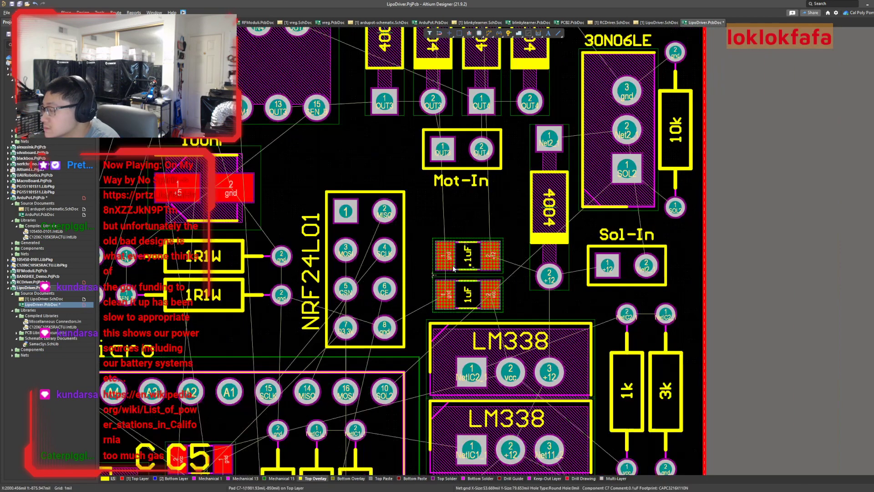
pyautogui.scroll(-3, 451, 275)
pyautogui.keyDown('ctrl'); pyautogui.scroll(2, 448, 223); pyautogui.keyUp('ctrl')
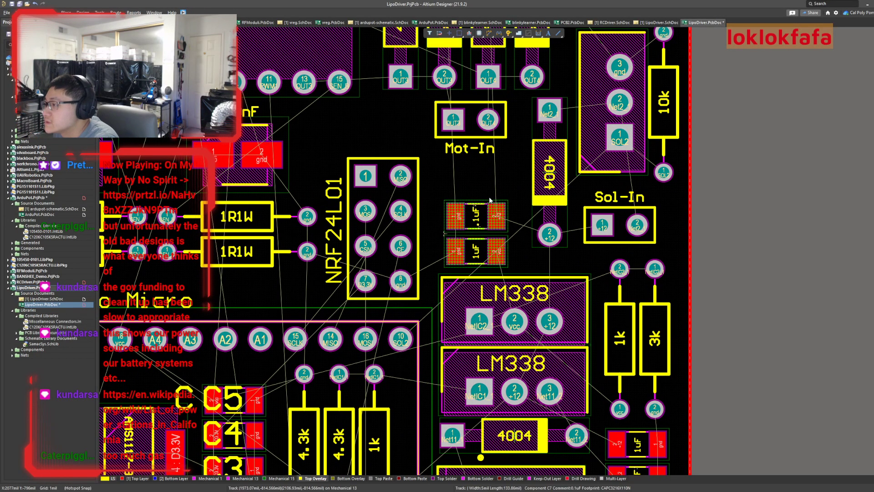
pyautogui.moveTo(439, 187)
pyautogui.mouseDown()
pyautogui.moveTo(529, 264)
pyautogui.moveTo(512, 269)
pyautogui.moveTo(496, 251)
pyautogui.mouseUp()
pyautogui.keyDown('ctrl'); pyautogui.scroll(2, 519, 268); pyautogui.keyUp('ctrl')
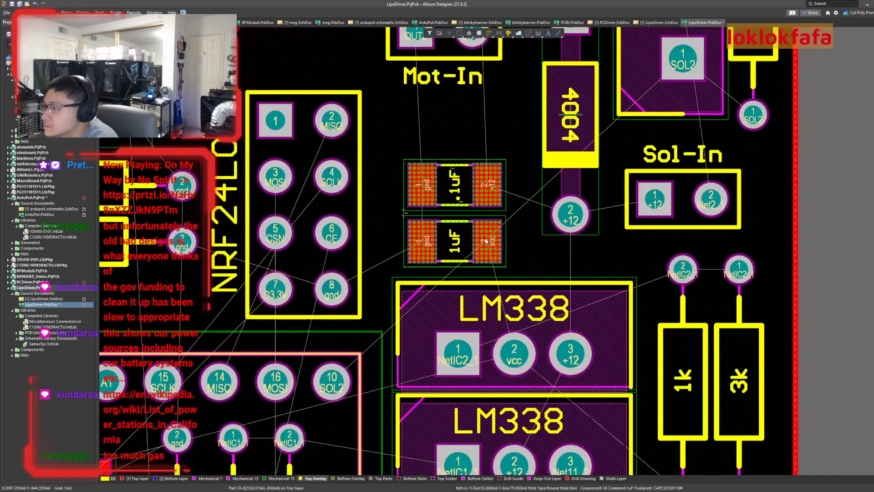
# Select the horizontal 4004 diode below the LM338 regulators with its label and shift both slightly toward the Vin connector.
pyautogui.keyDown('ctrl'); pyautogui.scroll(-2, 540, 250); pyautogui.keyUp('ctrl')
pyautogui.moveTo(540, 250); pyautogui.dragTo(460, 205, button='right')
pyautogui.moveTo(629, 288); pyautogui.dragTo(562, 149, button='right')
pyautogui.moveTo(580, 219); pyautogui.dragTo(638, 287, button='right')
pyautogui.keyDown('ctrl'); pyautogui.scroll(2, 473, 312); pyautogui.keyUp('ctrl')
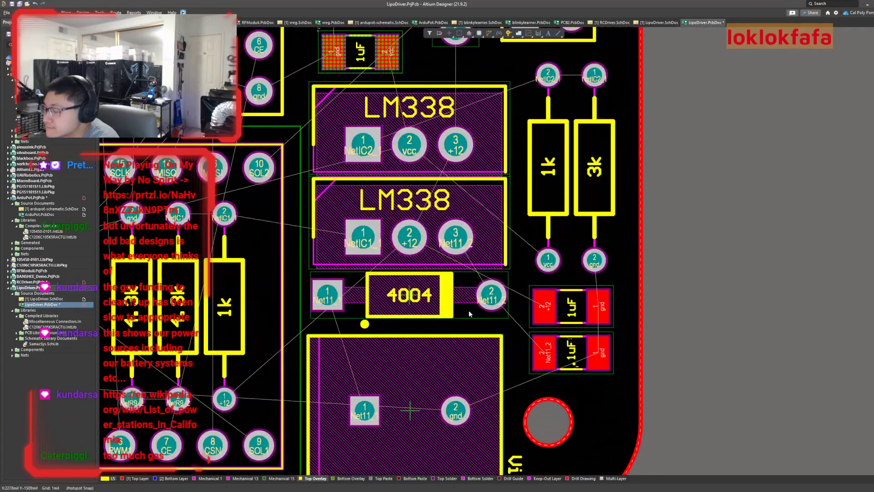
pyautogui.click(428, 309)
pyautogui.moveTo(409, 296); pyautogui.dragTo(409, 296)
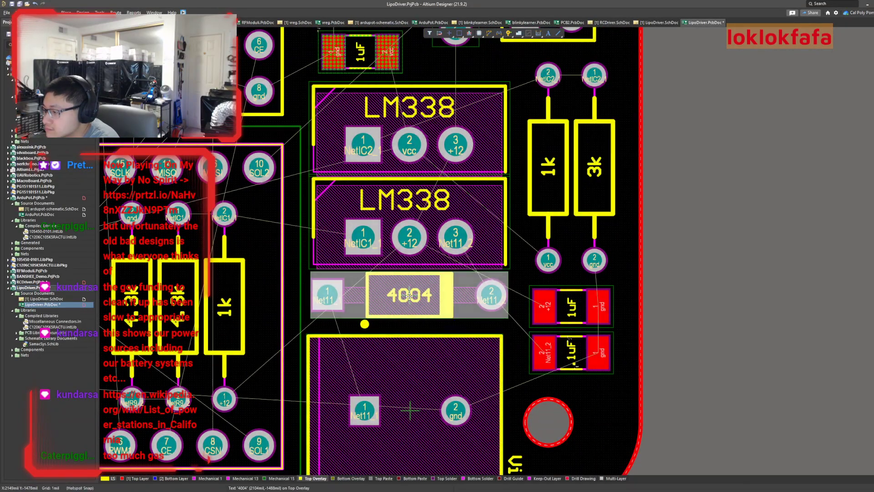
pyautogui.moveTo(512, 328); pyautogui.dragTo(311, 273)
pyautogui.moveTo(511, 329); pyautogui.dragTo(312, 275)
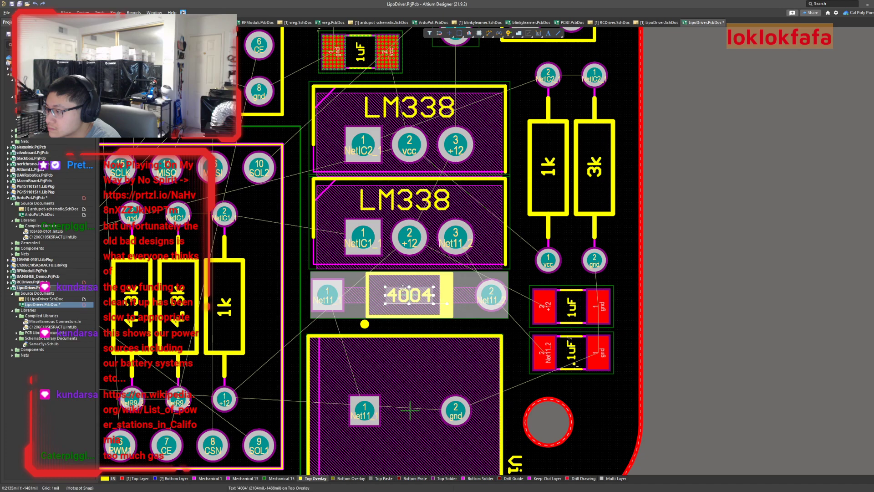
pyautogui.moveTo(396, 295); pyautogui.dragTo(399, 299)
pyautogui.click(524, 330)
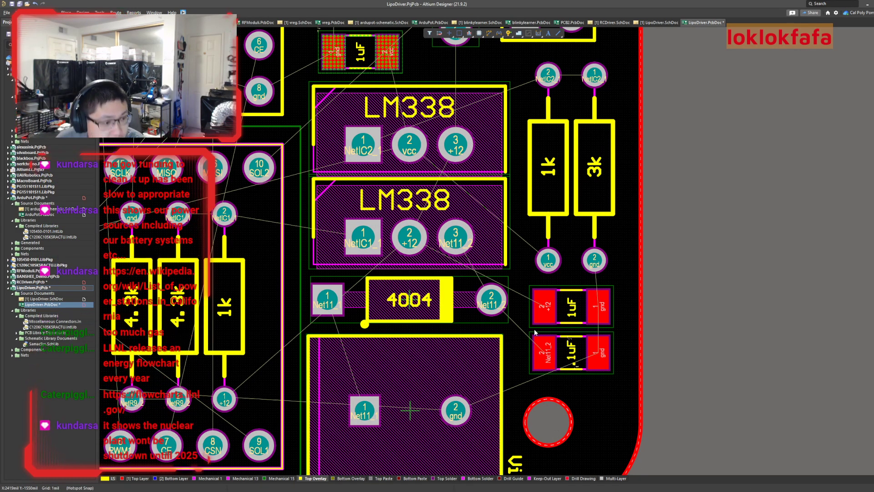
# Examine the 1uF and .1uF labels below the 1k and 3k resistors for clearance to their capacitors' silkscreen outlines.
pyautogui.keyDown('ctrl'); pyautogui.scroll(1, 737, 294); pyautogui.keyUp('ctrl')
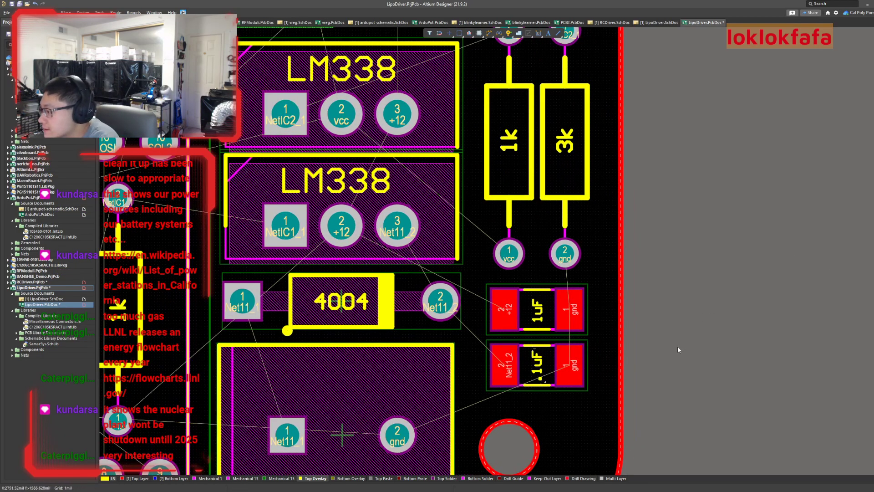
pyautogui.keyDown('ctrl'); pyautogui.scroll(8, 559, 375); pyautogui.keyUp('ctrl')
pyautogui.moveTo(457, 256); pyautogui.dragTo(482, 273)
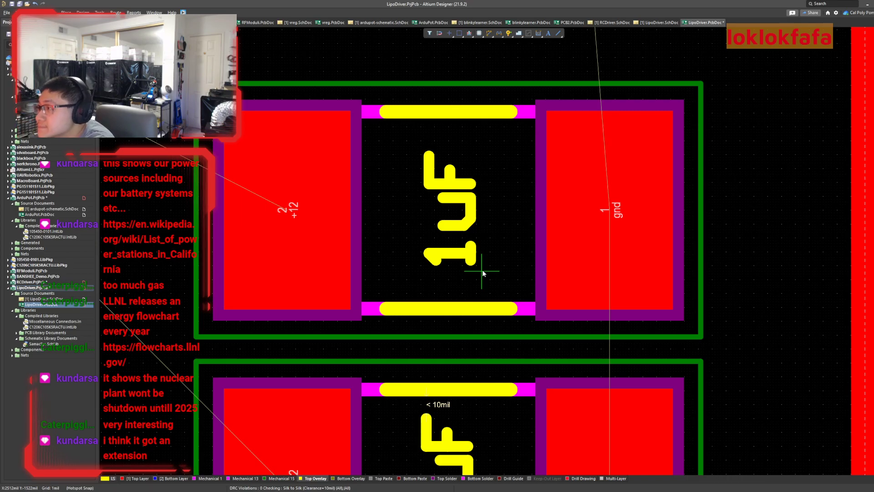
pyautogui.moveTo(537, 366); pyautogui.dragTo(552, 215, button='right')
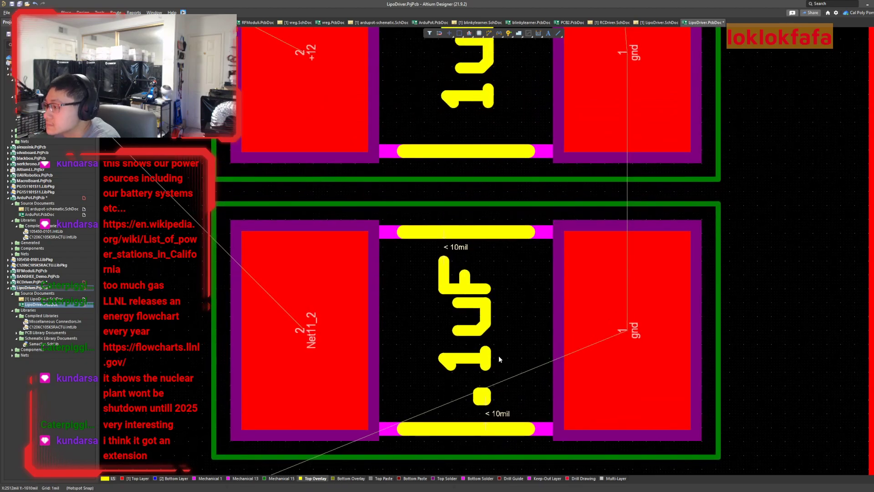
pyautogui.click(490, 329)
pyautogui.moveTo(524, 275); pyautogui.dragTo(511, 357, button='right')
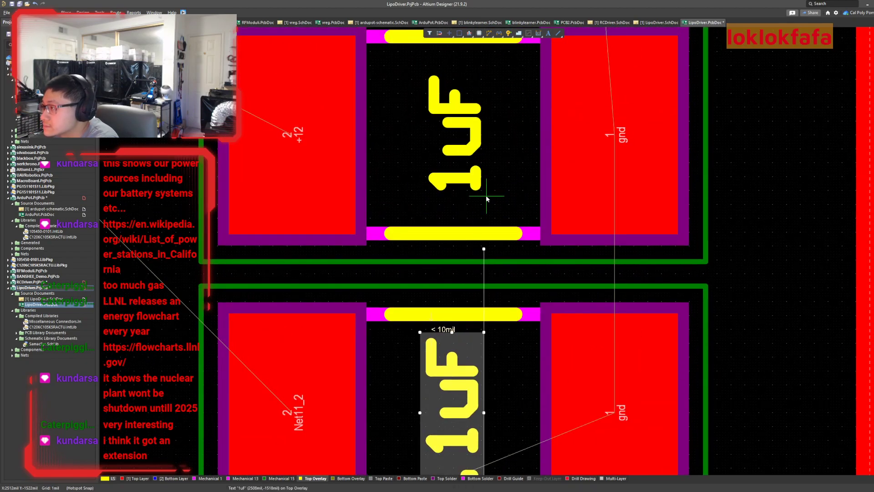
pyautogui.moveTo(487, 199); pyautogui.dragTo(489, 98, button='right')
pyautogui.moveTo(487, 392); pyautogui.dragTo(486, 393)
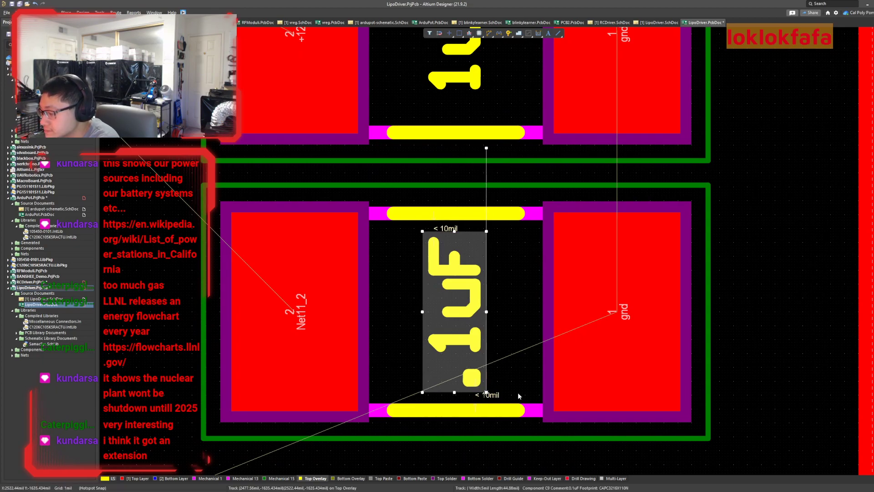
pyautogui.click(785, 423)
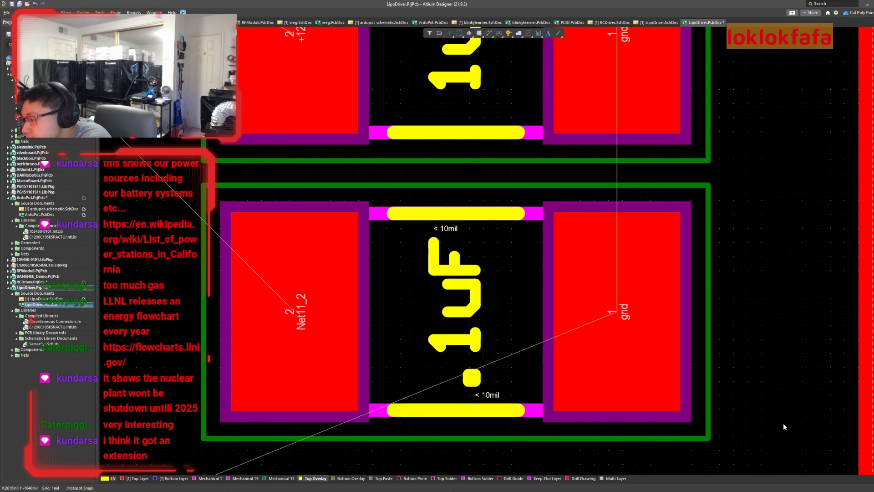
# Measure the distance between the .1uF label's decimal point and the silkscreen line of its capacitor.
pyautogui.hotkey('ctrl', 'm')
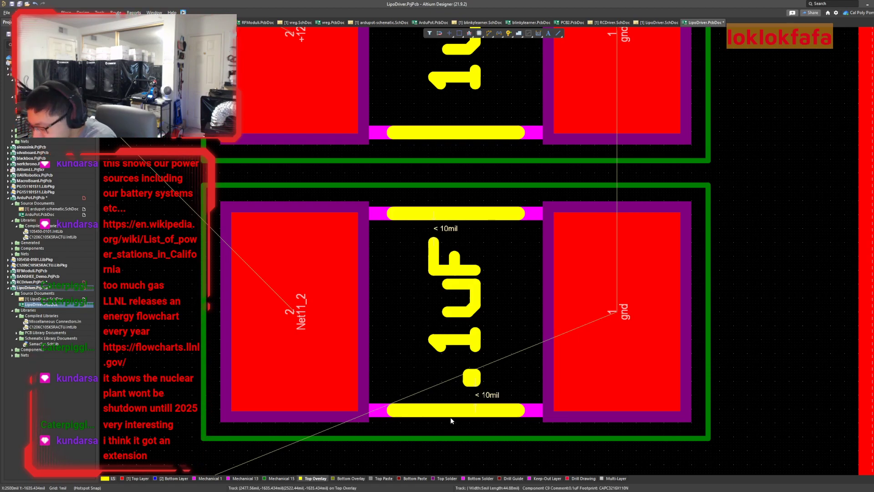
pyautogui.click(473, 387)
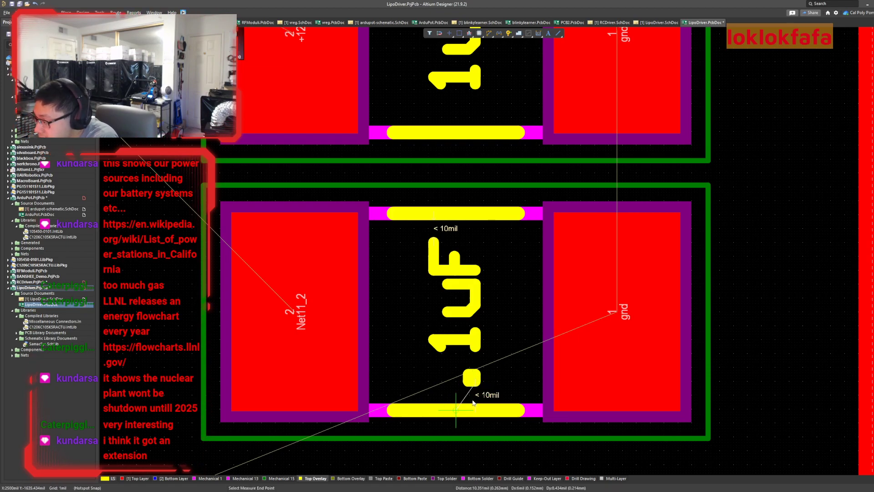
pyautogui.keyDown('ctrl'); pyautogui.scroll(-1, 472, 407); pyautogui.keyUp('ctrl')
pyautogui.keyDown('ctrl'); pyautogui.scroll(3, 481, 292); pyautogui.keyUp('ctrl')
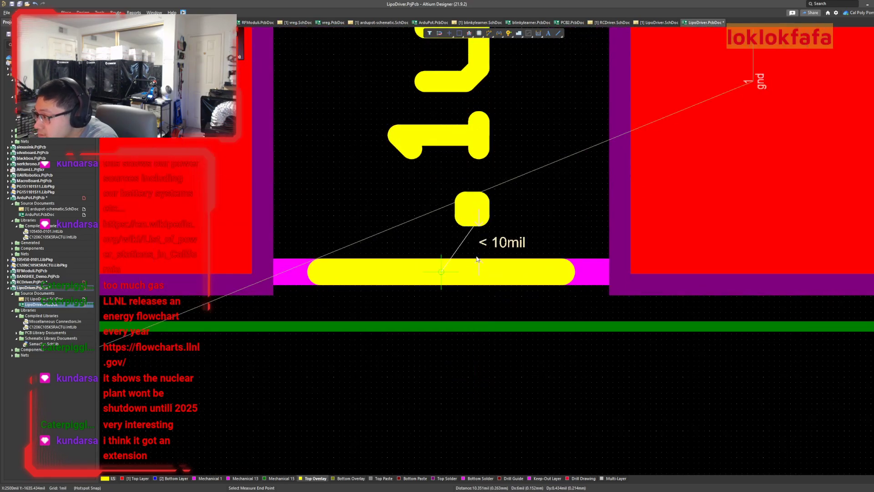
pyautogui.keyDown('ctrl'); pyautogui.scroll(2, 482, 293); pyautogui.keyUp('ctrl')
pyautogui.keyDown('ctrl'); pyautogui.scroll(2, 480, 263); pyautogui.keyUp('ctrl')
pyautogui.keyDown('ctrl'); pyautogui.scroll(-3, 462, 176); pyautogui.keyUp('ctrl')
pyautogui.scroll(-1, 463, 182)
pyautogui.rightClick(462, 183)
pyautogui.scroll(2, 491, 260)
pyautogui.keyDown('ctrl'); pyautogui.scroll(-4, 490, 262); pyautogui.keyUp('ctrl')
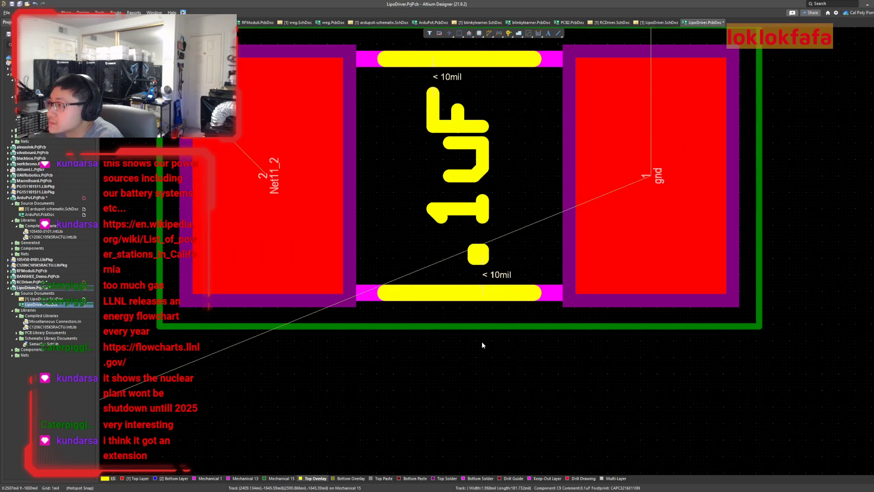
# Reset the design-rule error markers on the whole board.
pyautogui.scroll(2, 490, 428)
pyautogui.keyDown('ctrl'); pyautogui.scroll(-2, 486, 398); pyautogui.keyUp('ctrl')
pyautogui.keyDown('ctrl'); pyautogui.scroll(-8, 640, 428); pyautogui.keyUp('ctrl')
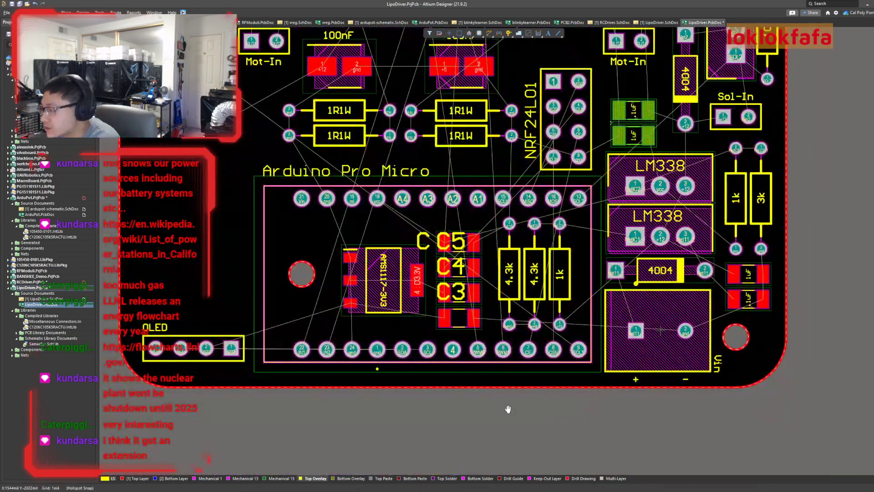
pyautogui.scroll(3, 673, 344)
pyautogui.keyDown('ctrl'); pyautogui.scroll(-1, 504, 394); pyautogui.keyUp('ctrl')
pyautogui.keyDown('ctrl'); pyautogui.scroll(-1, 510, 397); pyautogui.keyUp('ctrl')
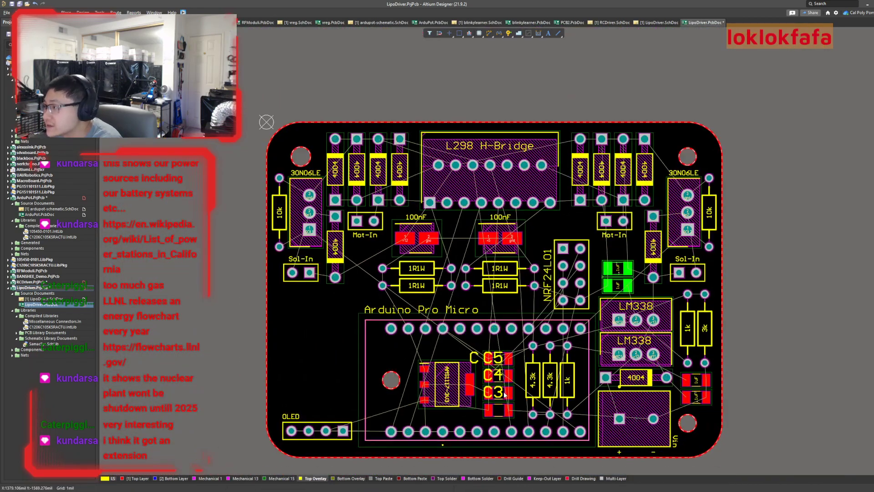
pyautogui.keyDown('ctrl'); pyautogui.scroll(3, 518, 400); pyautogui.keyUp('ctrl')
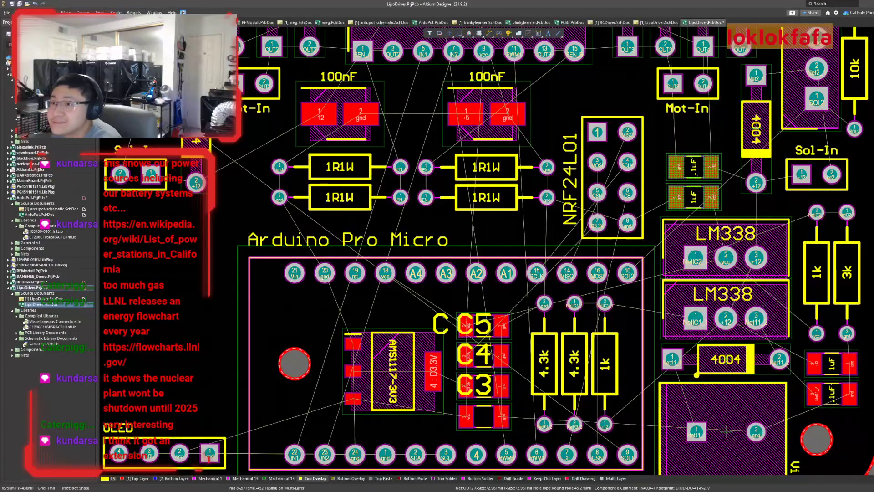
pyautogui.click(100, 13)
pyautogui.click(264, 226)
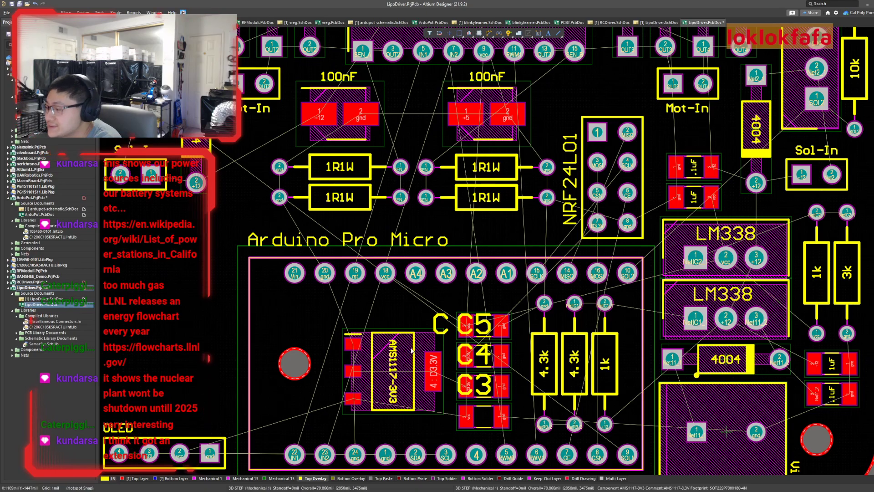
# Check the capacitor values of the 5V to 3.3V step-down circuit in the LipoDriver schematic, then return to the PCB layout.
pyautogui.moveTo(360, 332); pyautogui.dragTo(322, 314, button='right')
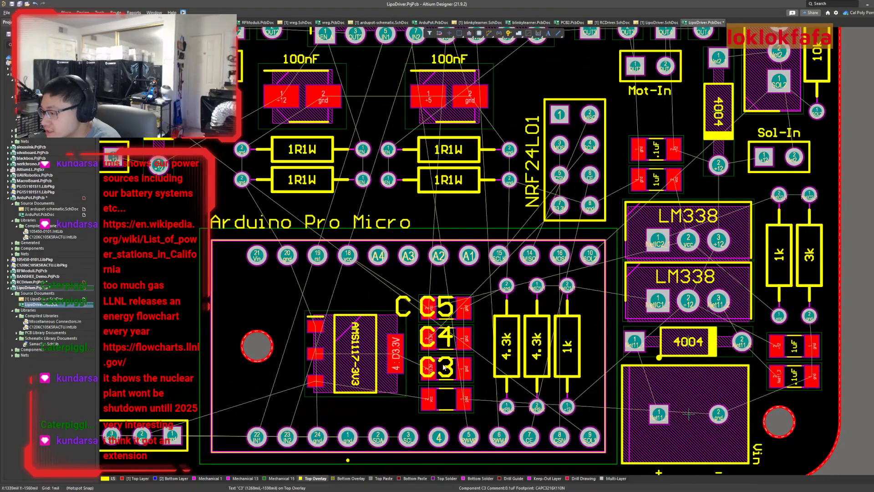
pyautogui.click(656, 22)
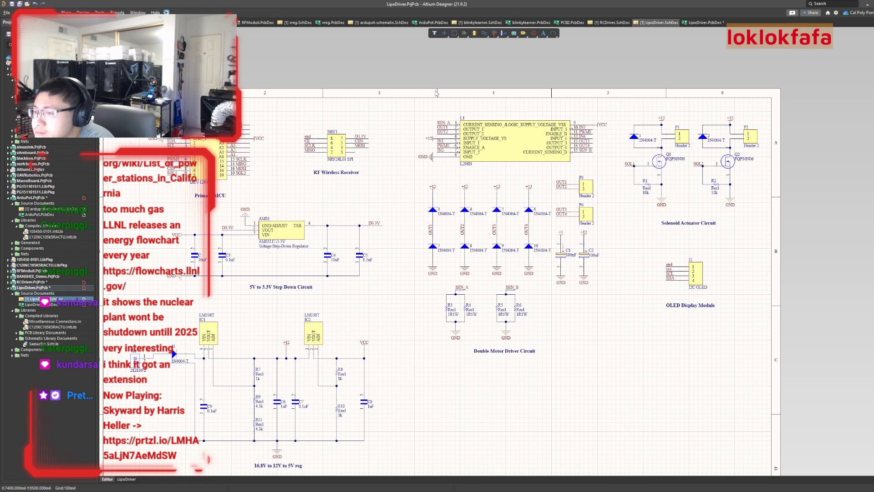
pyautogui.click(704, 23)
pyautogui.keyDown('ctrl'); pyautogui.scroll(2, 432, 396); pyautogui.keyUp('ctrl')
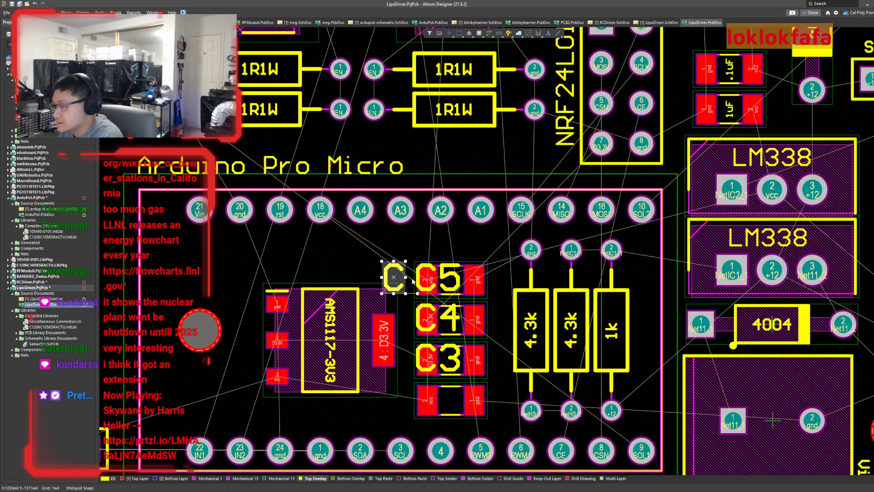
# Clear the C and C5 designator texts beside and over the uppermost capacitor inside the Arduino Pro Micro outline.
pyautogui.click(432, 272)
pyautogui.click(400, 280)
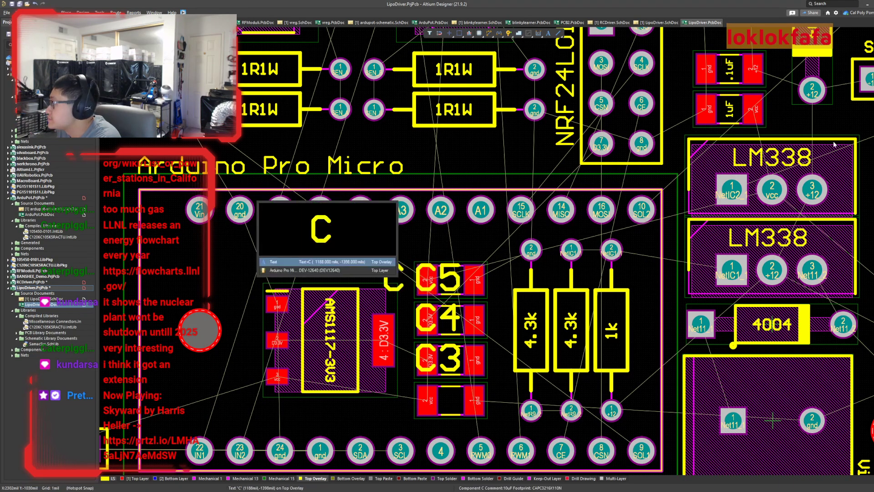
pyautogui.click(378, 263)
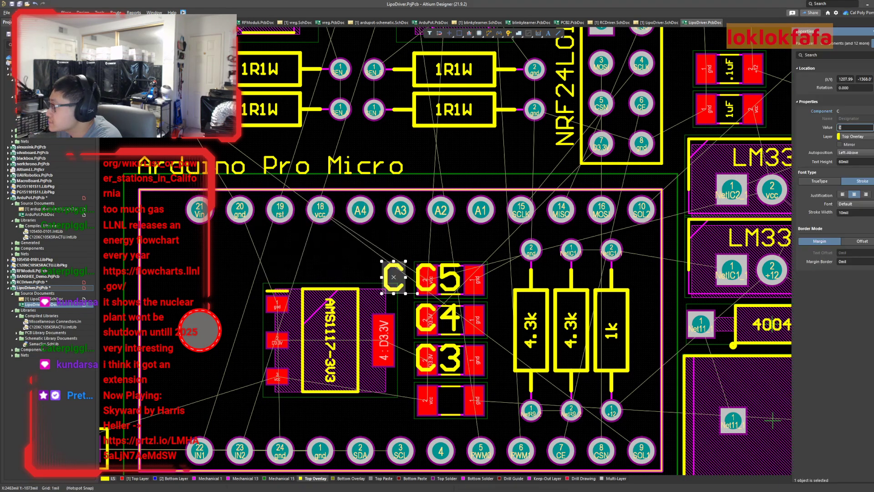
pyautogui.write('C5')
pyautogui.press('Return')
pyautogui.click(383, 287)
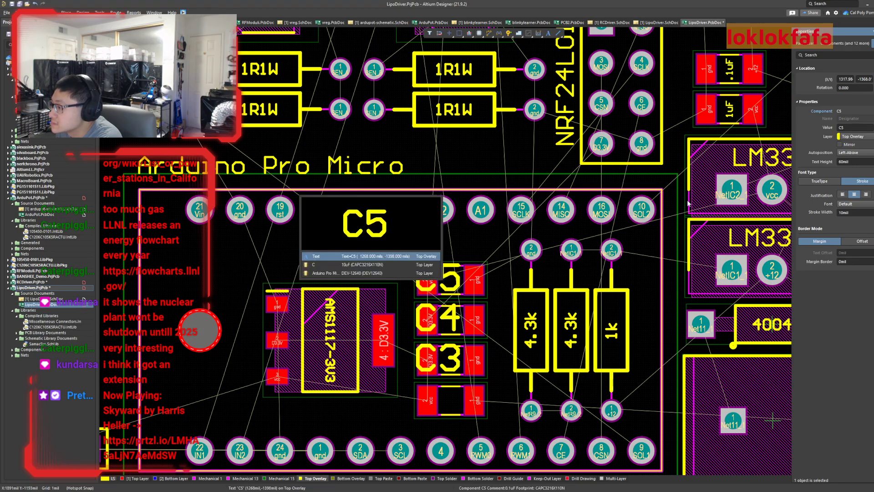
pyautogui.click(379, 256)
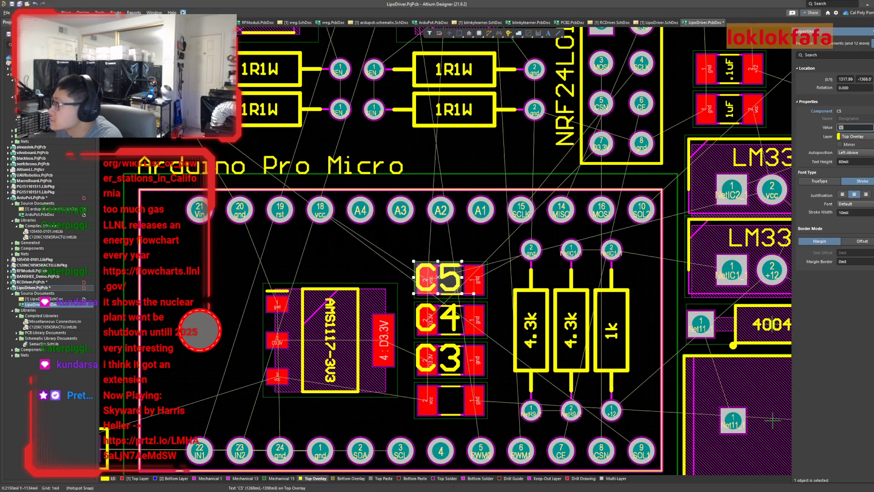
pyautogui.click(873, 128)
# Clear the C4 and C3 designator texts covering the capacitors between the AMS1117-3V3 regulator and the 4.3k resistors.
pyautogui.doubleClick(450, 311)
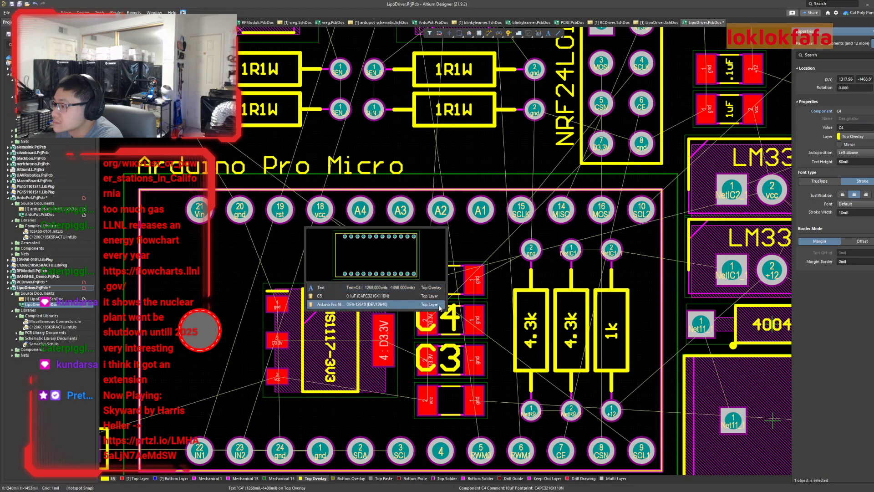
pyautogui.click(438, 291)
pyautogui.click(871, 127)
pyautogui.click(873, 128)
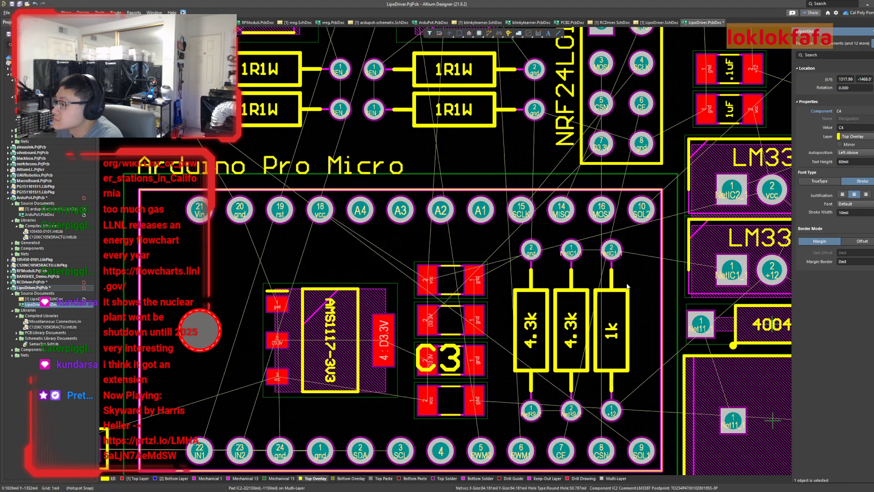
pyautogui.doubleClick(450, 357)
pyautogui.click(405, 331)
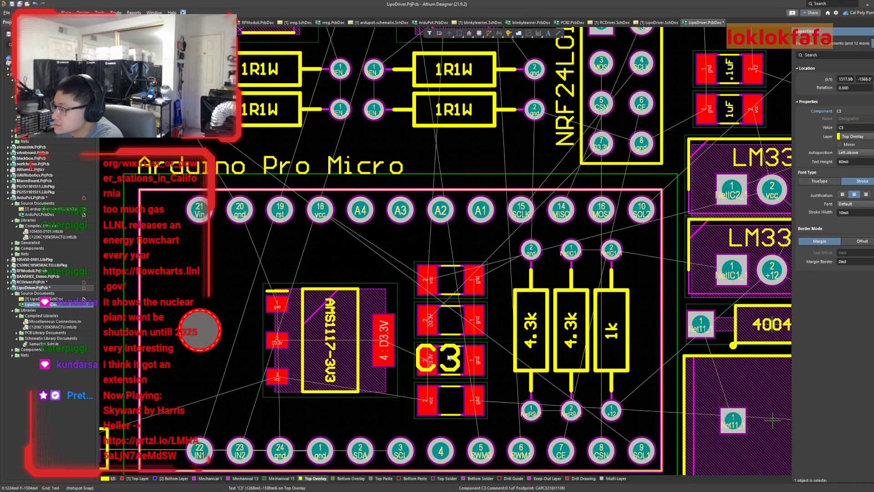
pyautogui.click(842, 127)
pyautogui.click(873, 127)
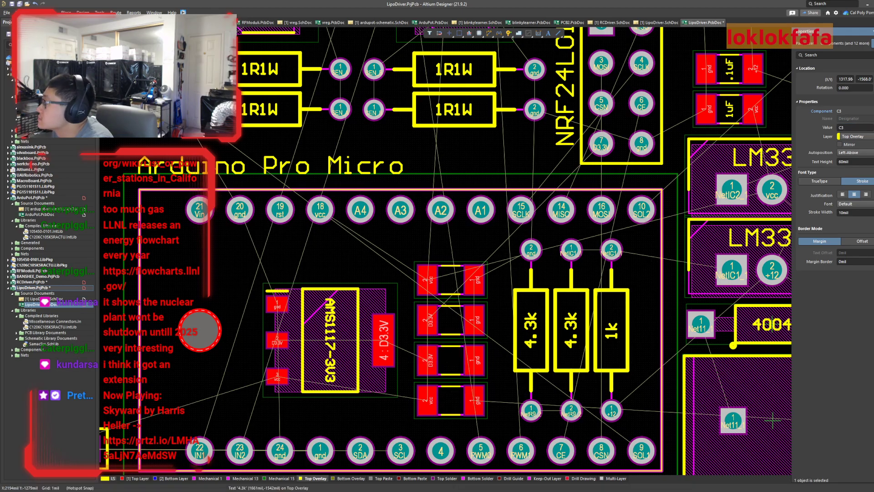
pyautogui.click(873, 31)
# Copy the .1uF label from the capacitor near Vin into the second and fourth capacitors beside the AMS1117-3V3 regulator.
pyautogui.keyDown('ctrl'); pyautogui.scroll(-2, 608, 348); pyautogui.keyUp('ctrl')
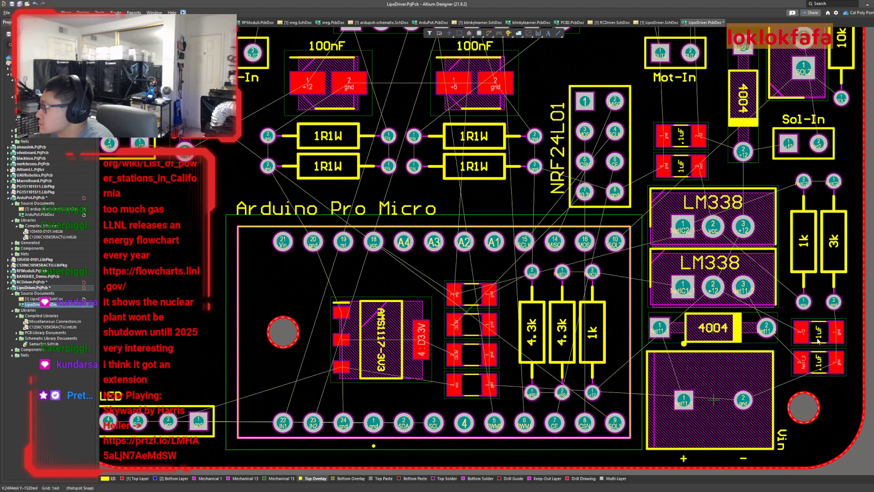
pyautogui.click(820, 359)
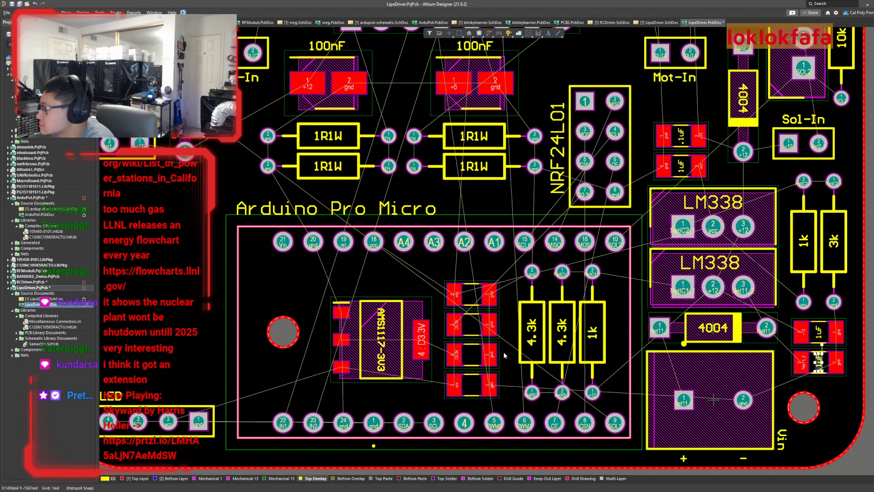
pyautogui.hotkey('ctrl', 'v')
pyautogui.click(472, 324)
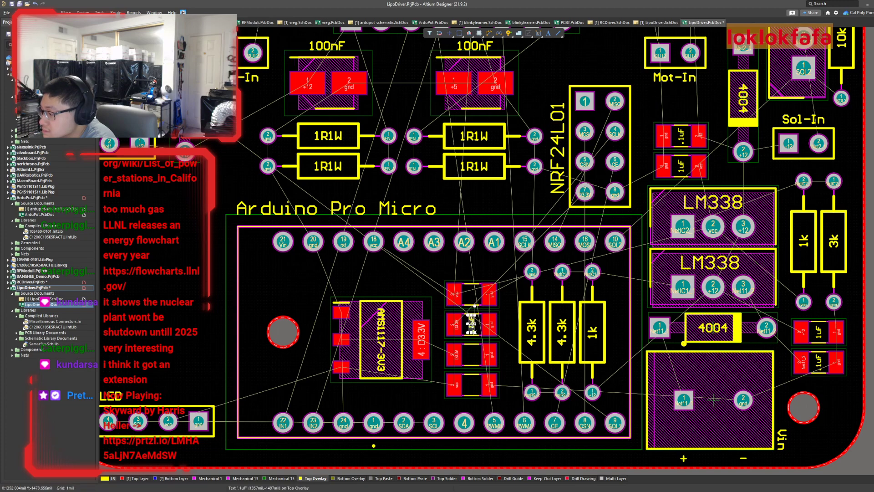
pyautogui.click(473, 386)
# Paste the .1uF label into the uppermost capacitor beside the AMS1117-3V3 regulator and change its text to 10uF.
pyautogui.hotkey('ctrl', 'v')
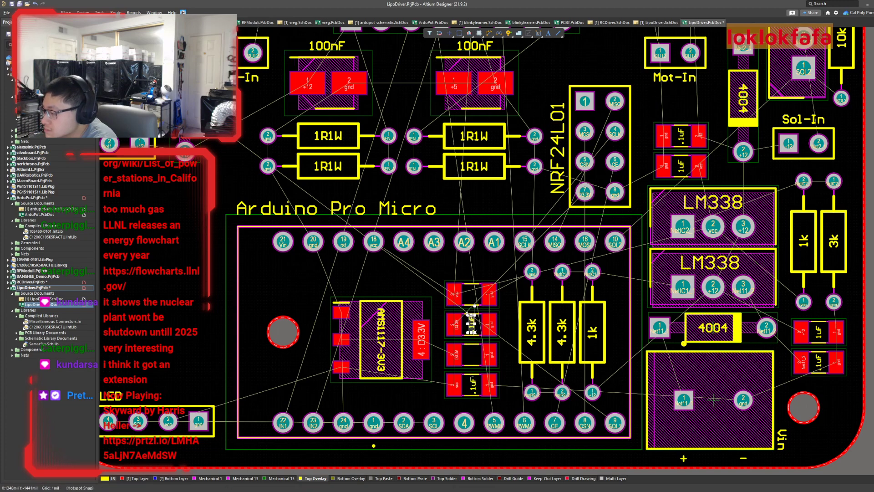
pyautogui.click(473, 294)
pyautogui.click(471, 296)
pyautogui.click(456, 273)
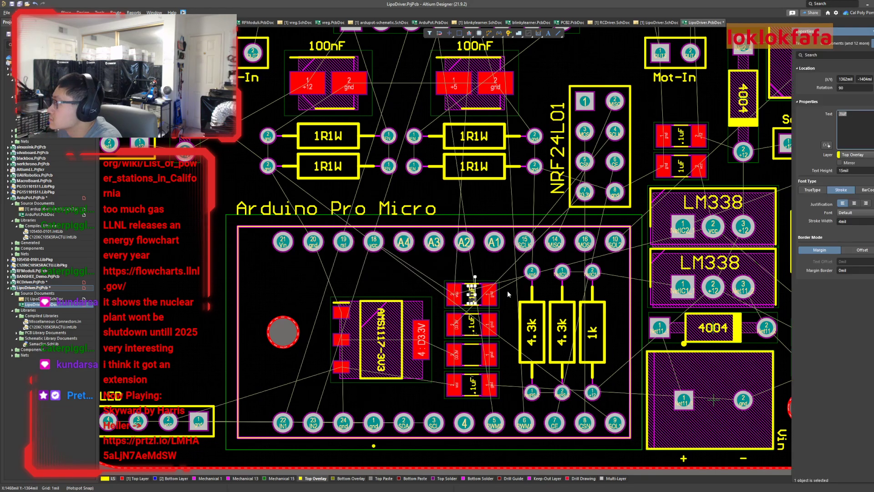
pyautogui.press('BackSpace')
pyautogui.press('BackSpace')
pyautogui.write('10')
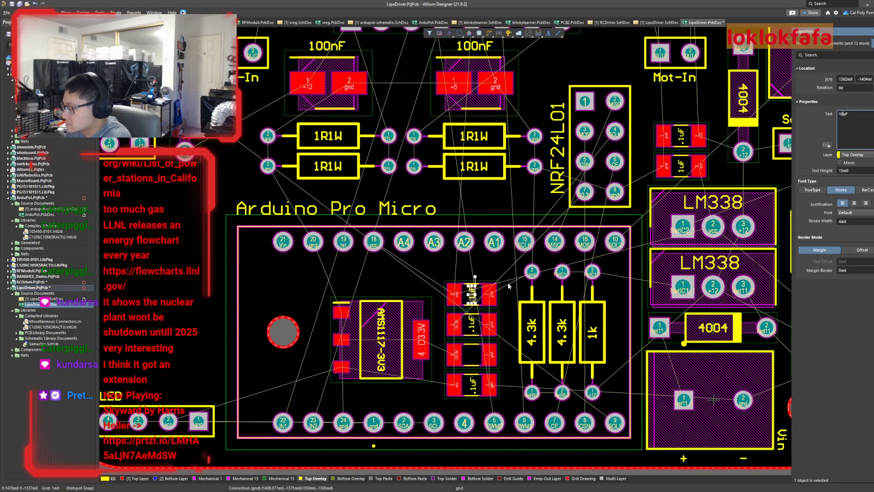
pyautogui.keyDown('ctrl'); pyautogui.scroll(3, 480, 320); pyautogui.keyUp('ctrl')
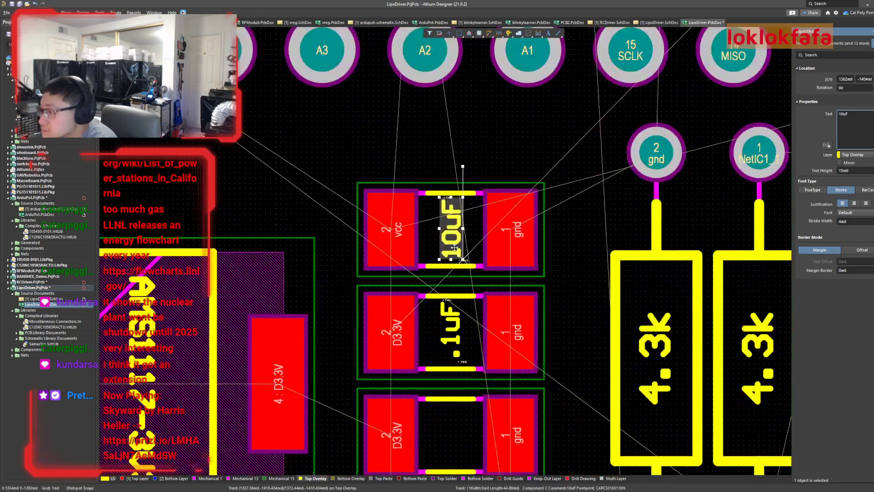
pyautogui.moveTo(545, 268); pyautogui.dragTo(560, 225, button='right')
# Copy the 10uF label from the uppermost capacitor into the third capacitor of the column beside the regulator.
pyautogui.doubleClick(476, 198)
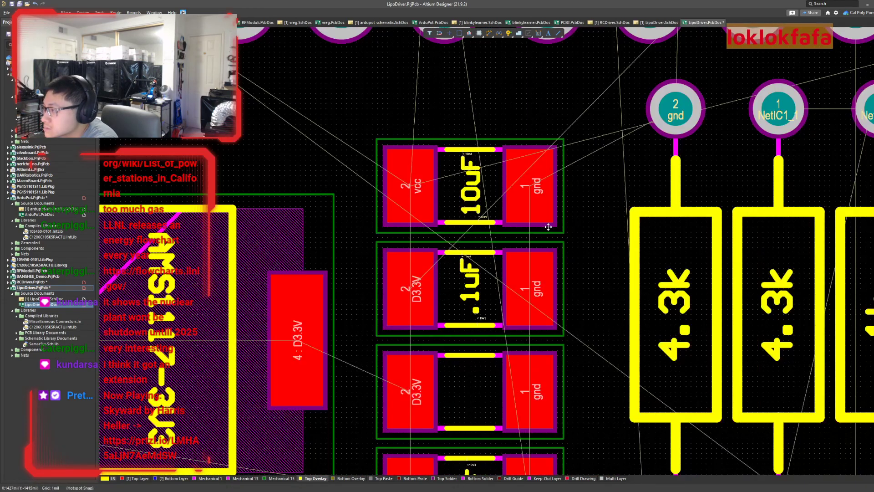
pyautogui.click(468, 198)
pyautogui.hotkey('ctrl', 'c')
pyautogui.click(470, 189)
pyautogui.hotkey('ctrl', 'v')
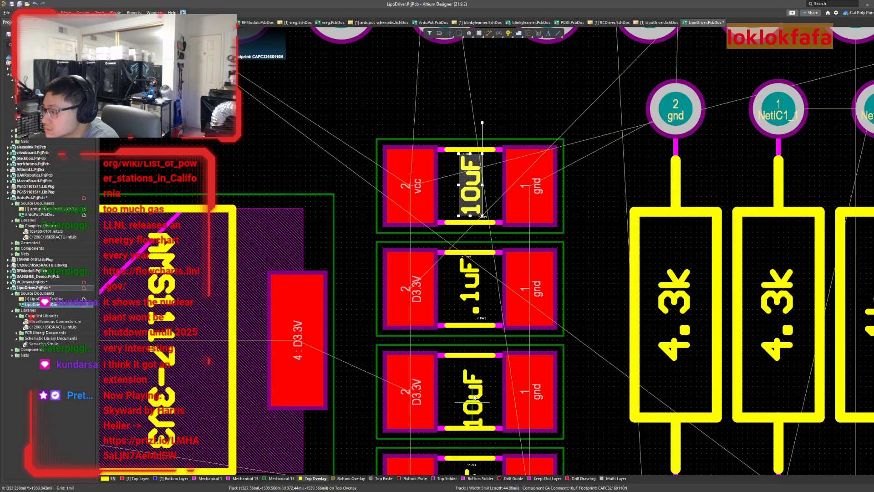
pyautogui.click(470, 395)
# Center the 10uF label between the two silkscreen lines of the uppermost capacitor.
pyautogui.moveTo(582, 372); pyautogui.dragTo(587, 459, button='right')
pyautogui.keyDown('ctrl'); pyautogui.scroll(2, 460, 286); pyautogui.keyUp('ctrl')
pyautogui.keyDown('ctrl'); pyautogui.scroll(3, 464, 285); pyautogui.keyUp('ctrl')
pyautogui.moveTo(492, 285); pyautogui.dragTo(555, 350)
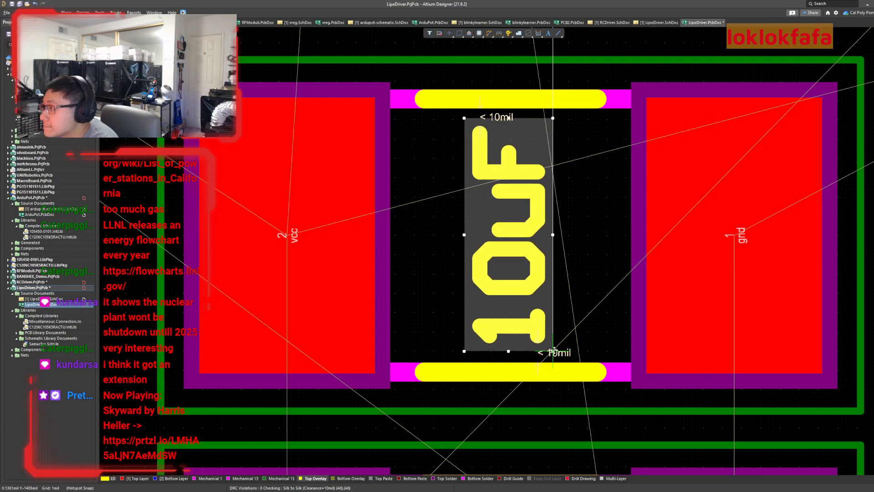
pyautogui.click(596, 405)
pyautogui.keyDown('ctrl'); pyautogui.scroll(-3, 778, 371); pyautogui.keyUp('ctrl')
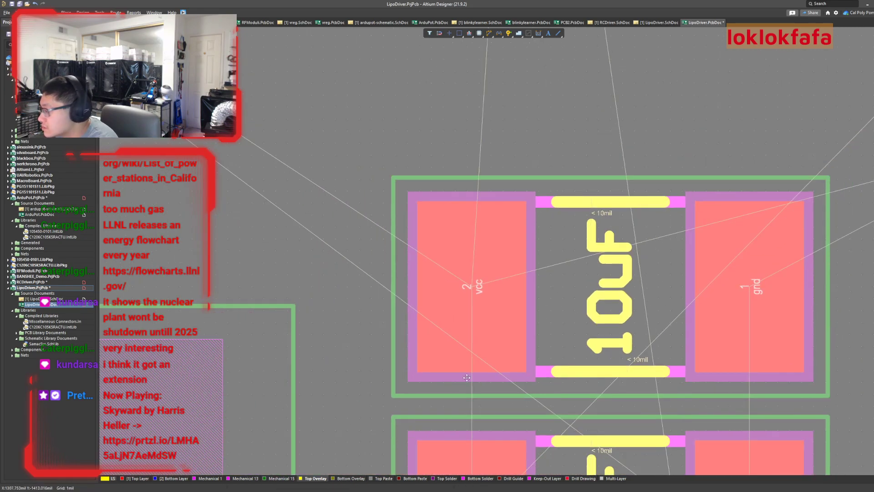
pyautogui.keyDown('ctrl'); pyautogui.scroll(-1, 255, 380); pyautogui.keyUp('ctrl')
pyautogui.keyDown('ctrl'); pyautogui.scroll(2, 638, 350); pyautogui.keyUp('ctrl')
pyautogui.keyDown('ctrl'); pyautogui.scroll(2, 558, 350); pyautogui.keyUp('ctrl')
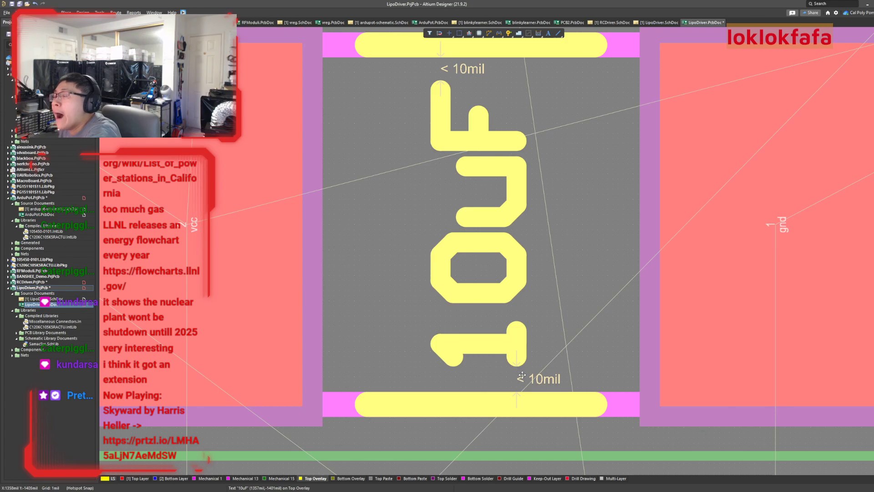
# Center the 10uF label between the silkscreen lines of the third capacitor in the column.
pyautogui.scroll(-5, 520, 370)
pyautogui.keyDown('ctrl'); pyautogui.scroll(-2, 470, 324); pyautogui.keyUp('ctrl')
pyautogui.keyDown('ctrl'); pyautogui.scroll(-2, 470, 324); pyautogui.keyUp('ctrl')
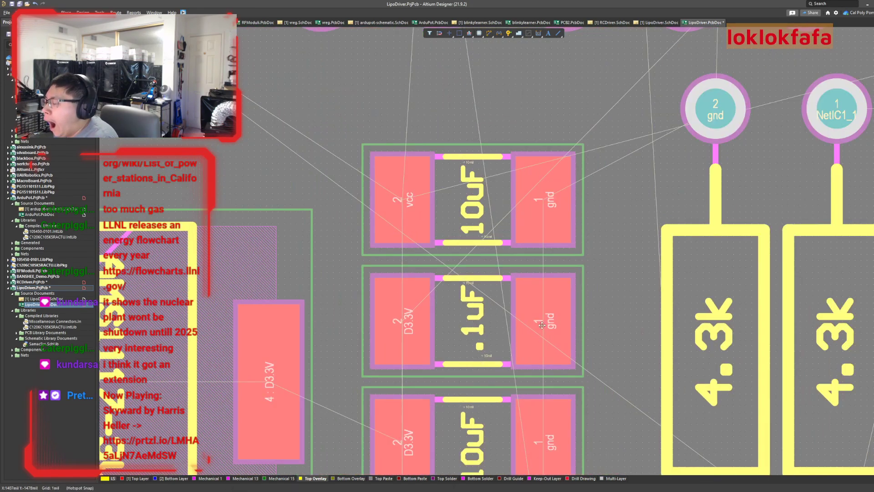
pyautogui.keyDown('ctrl'); pyautogui.scroll(-2, 447, 334); pyautogui.keyUp('ctrl')
pyautogui.scroll(1, 455, 335)
pyautogui.keyDown('ctrl'); pyautogui.scroll(4, 473, 334); pyautogui.keyUp('ctrl')
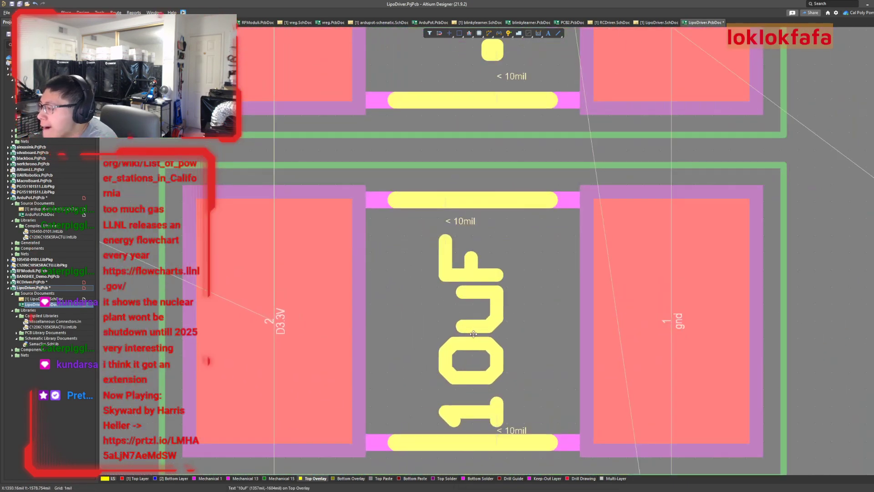
pyautogui.click(474, 334)
pyautogui.moveTo(474, 334); pyautogui.dragTo(511, 424)
pyautogui.keyDown('ctrl'); pyautogui.scroll(-2, 459, 374); pyautogui.keyUp('ctrl')
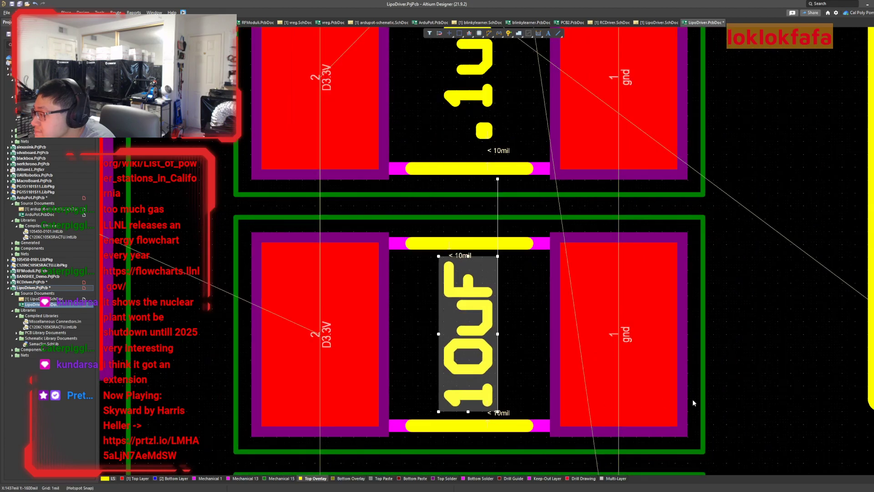
pyautogui.click(729, 399)
pyautogui.keyDown('ctrl'); pyautogui.scroll(-1, 527, 402); pyautogui.keyUp('ctrl')
pyautogui.keyDown('ctrl'); pyautogui.scroll(2, 523, 403); pyautogui.keyUp('ctrl')
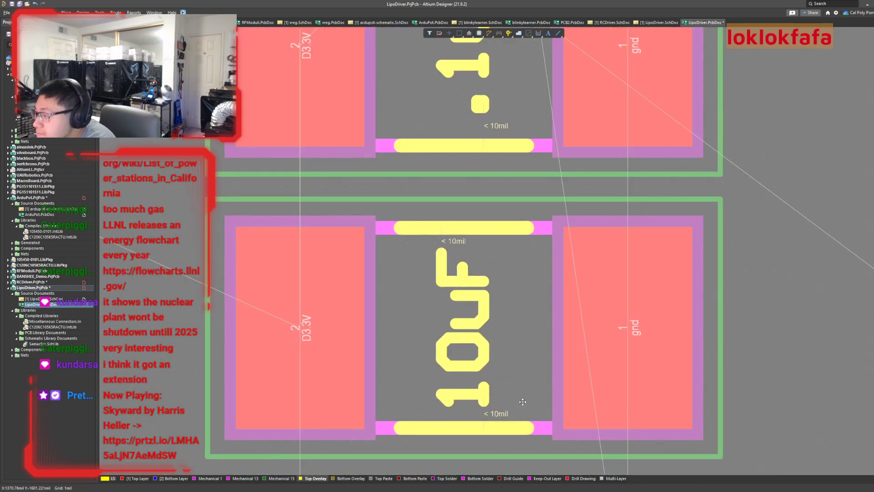
# Align the .1uF label midway between the silkscreen lines of the fourth, lowest capacitor in the column.
pyautogui.scroll(-5, 521, 402)
pyautogui.keyDown('ctrl'); pyautogui.scroll(7, 496, 398); pyautogui.keyUp('ctrl')
pyautogui.scroll(4, 496, 399)
pyautogui.moveTo(473, 368); pyautogui.dragTo(475, 474)
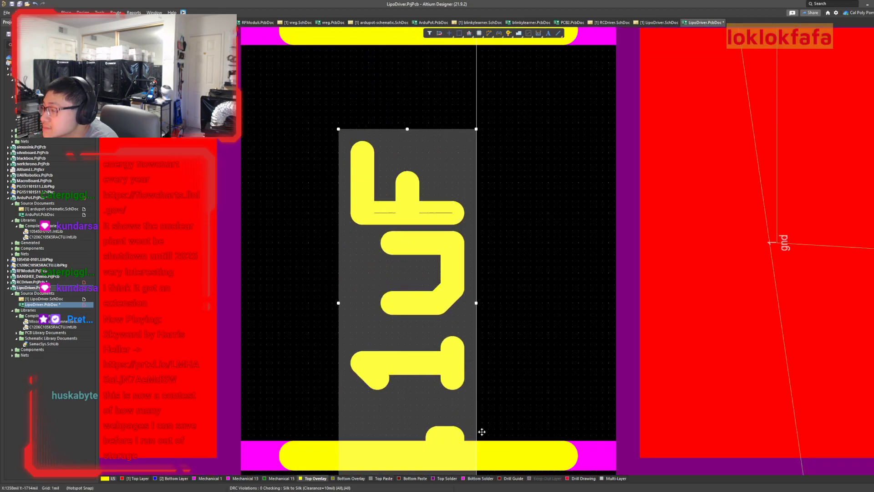
pyautogui.keyDown('ctrl'); pyautogui.scroll(-3, 495, 373); pyautogui.keyUp('ctrl')
pyautogui.moveTo(484, 371); pyautogui.dragTo(495, 396)
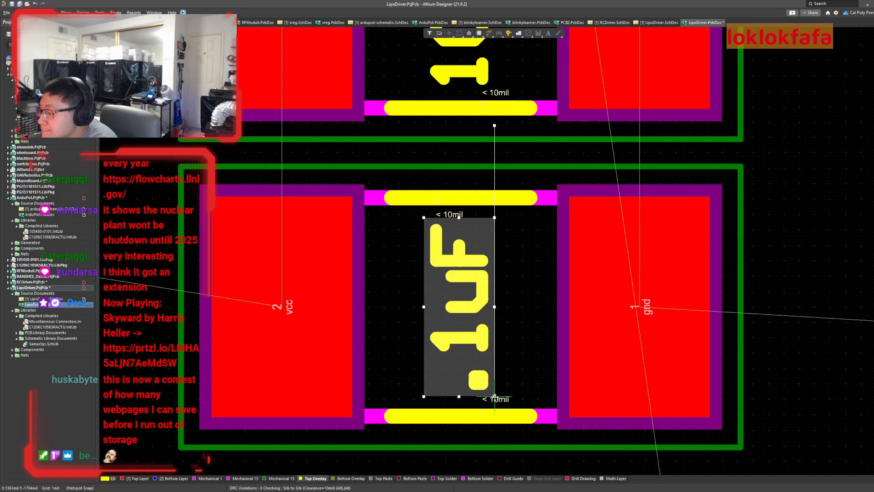
pyautogui.click(830, 395)
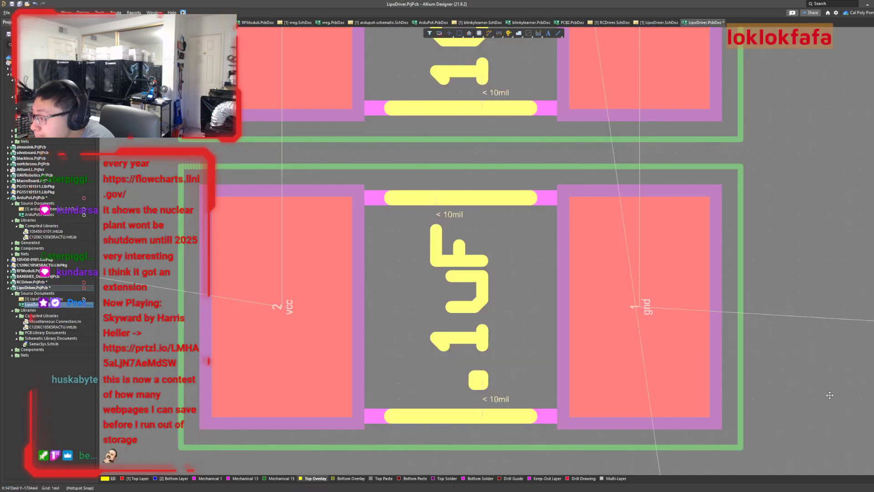
# Adjust the .1uF label of the second capacitor so it sits evenly between its silkscreen lines.
pyautogui.scroll(12, 608, 377)
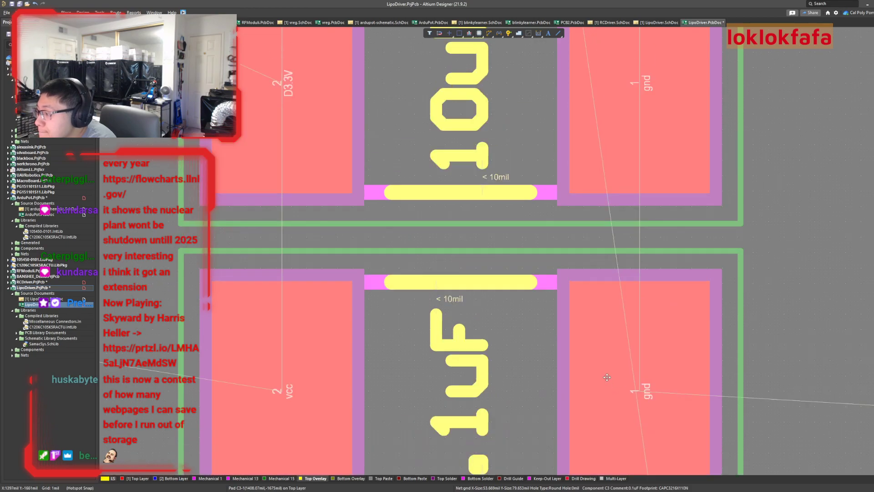
pyautogui.click(470, 304)
pyautogui.moveTo(467, 300); pyautogui.dragTo(495, 367)
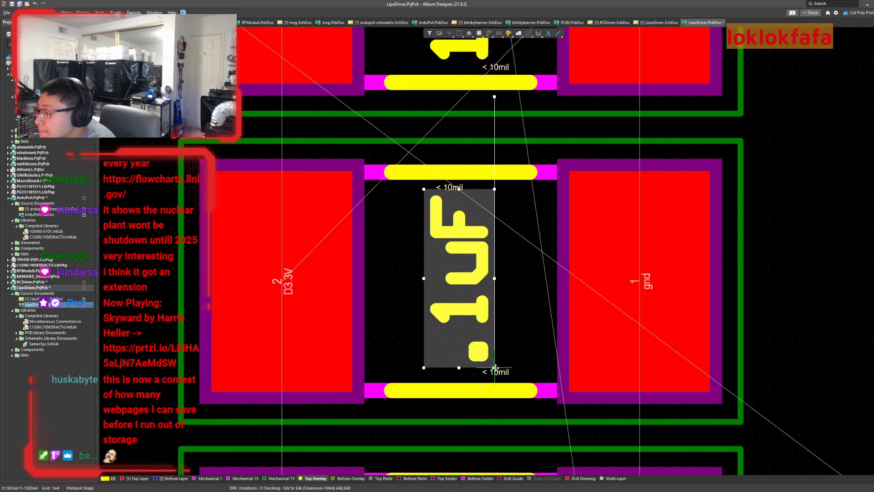
pyautogui.scroll(3, 514, 373)
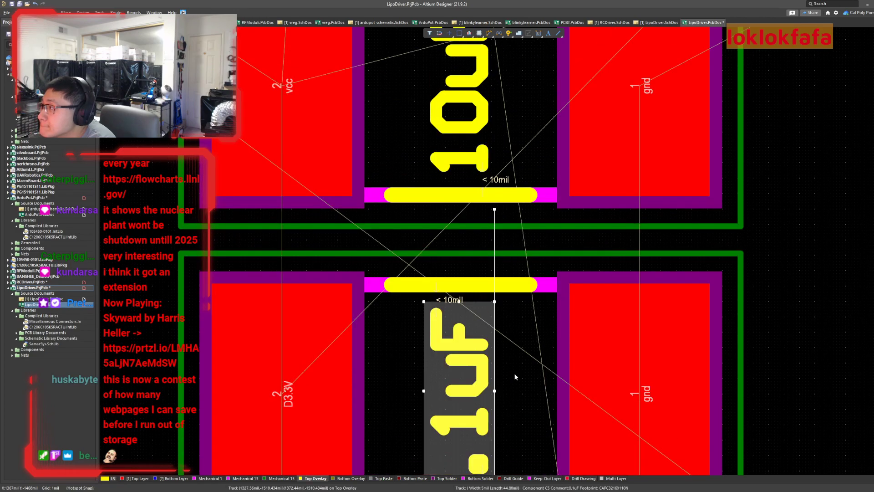
pyautogui.scroll(-2, 515, 373)
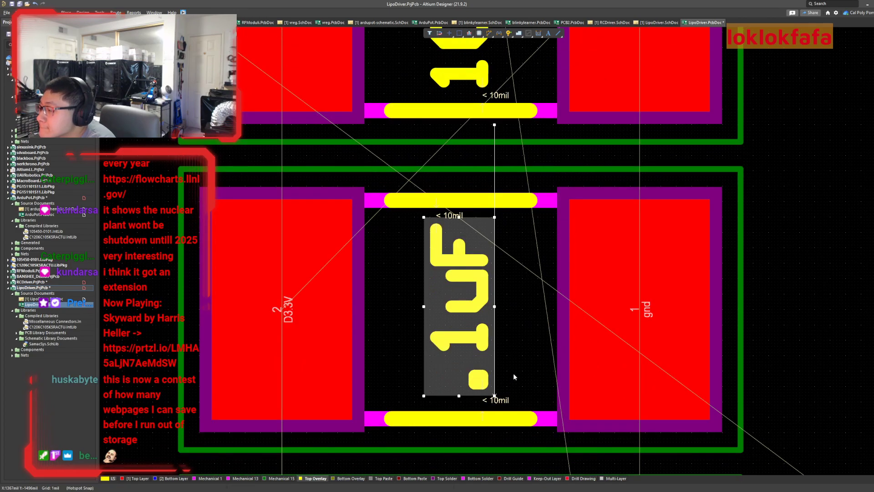
pyautogui.moveTo(475, 378); pyautogui.dragTo(494, 399)
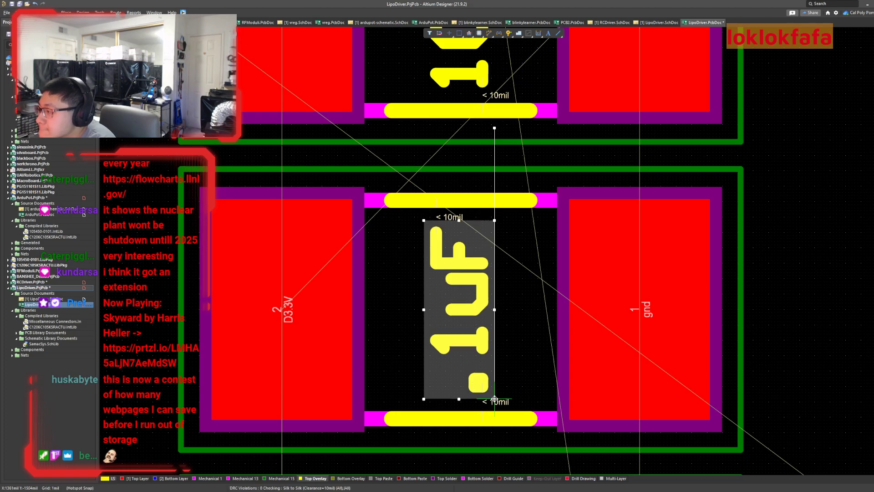
pyautogui.click(815, 365)
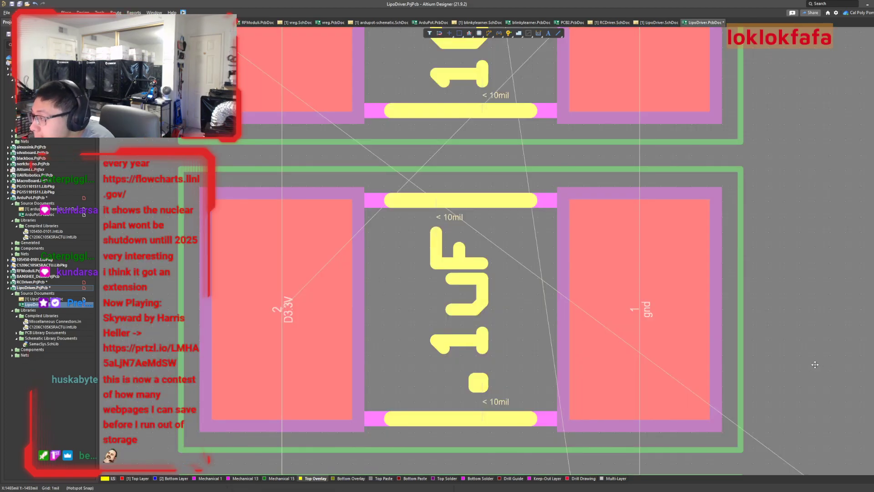
# Review the finished capacitor labels and the silkscreen and component placement across the whole board.
pyautogui.keyDown('ctrl'); pyautogui.scroll(-8, 577, 263); pyautogui.keyUp('ctrl')
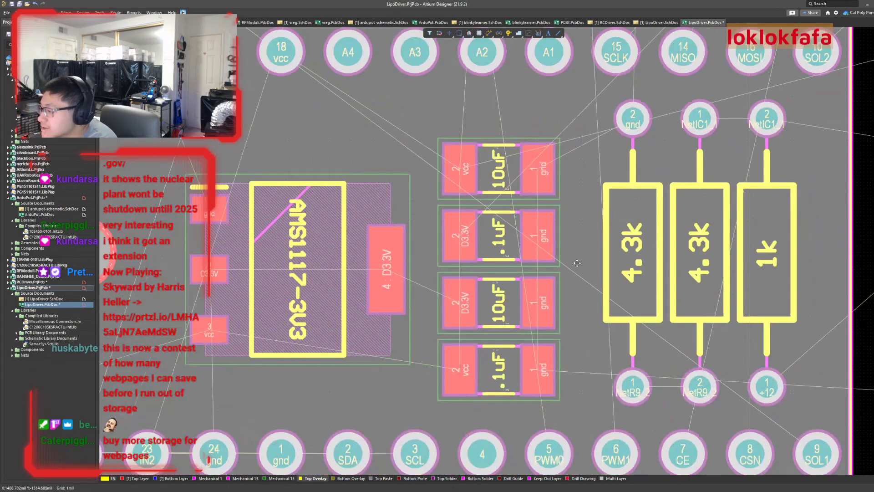
pyautogui.keyDown('ctrl'); pyautogui.scroll(-5, 577, 263); pyautogui.keyUp('ctrl')
pyautogui.moveTo(578, 358); pyautogui.dragTo(467, 483, button='right')
pyautogui.keyDown('ctrl'); pyautogui.scroll(3, 432, 420); pyautogui.keyUp('ctrl')
pyautogui.keyDown('ctrl'); pyautogui.scroll(2, 432, 421); pyautogui.keyUp('ctrl')
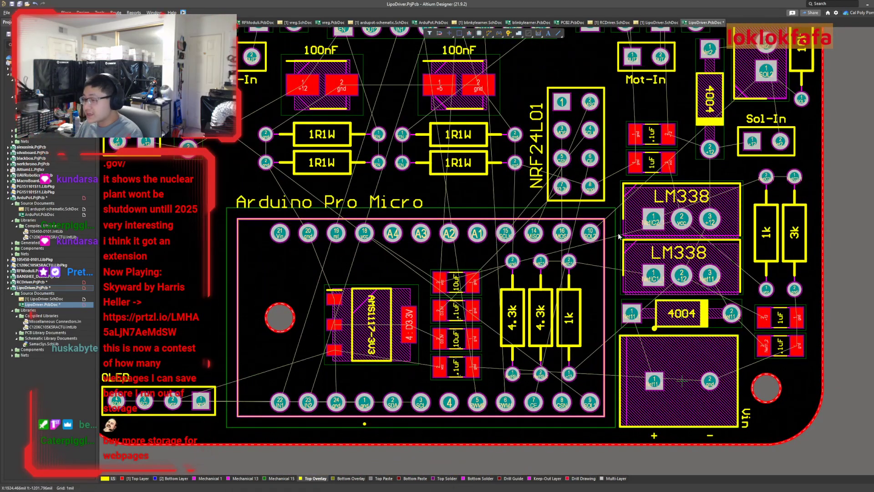
pyautogui.keyDown('ctrl'); pyautogui.scroll(-2, 618, 236); pyautogui.keyUp('ctrl')
pyautogui.moveTo(771, 274); pyautogui.dragTo(733, 344, button='right')
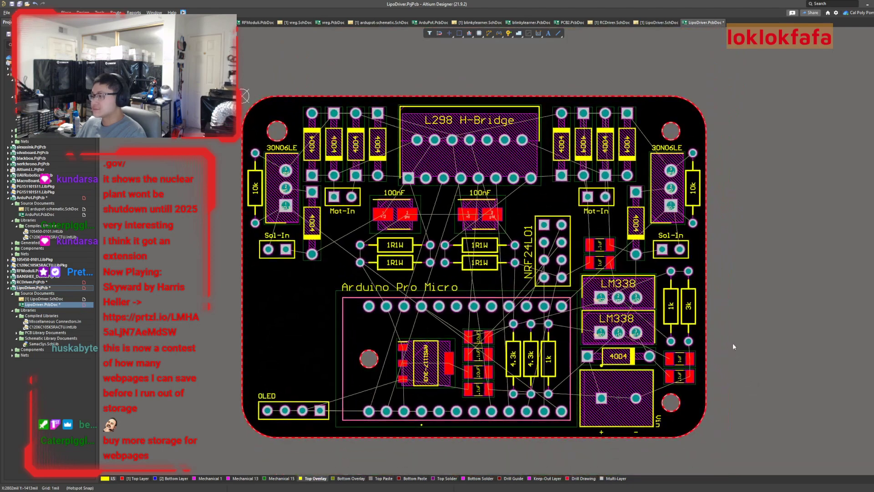
pyautogui.keyDown('ctrl'); pyautogui.scroll(1, 700, 305); pyautogui.keyUp('ctrl')
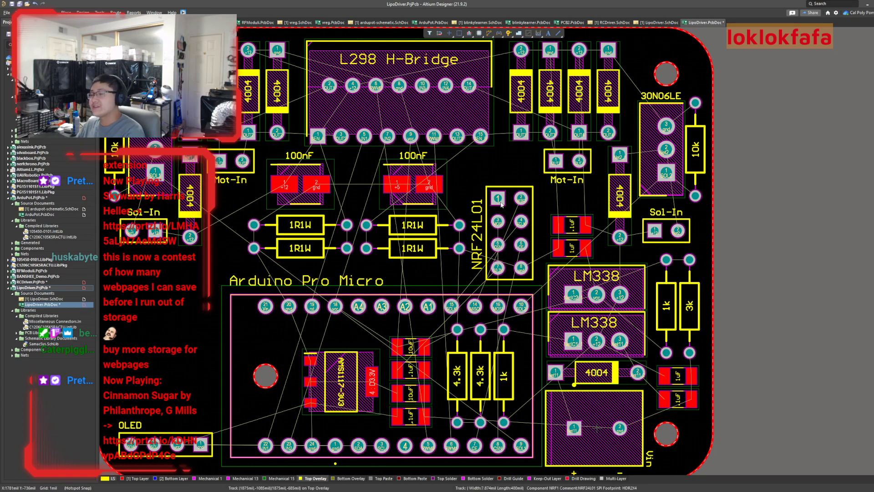
# Set the OLED header label's text height to 40 mil, matching the LM338 label.
pyautogui.moveTo(236, 343); pyautogui.dragTo(301, 290, button='right')
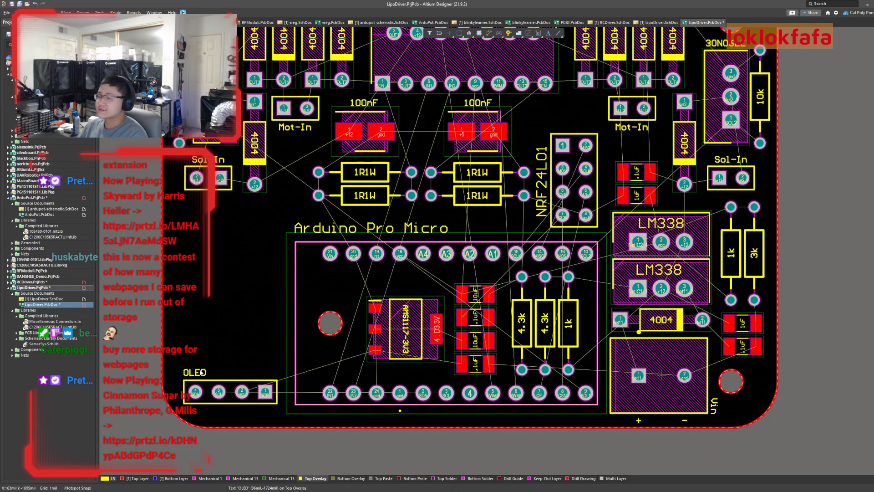
pyautogui.doubleClick(201, 372)
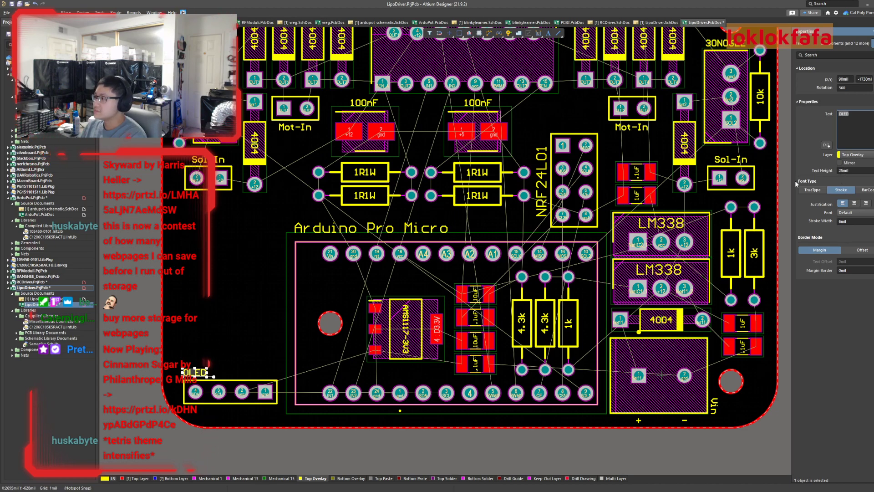
pyautogui.click(660, 227)
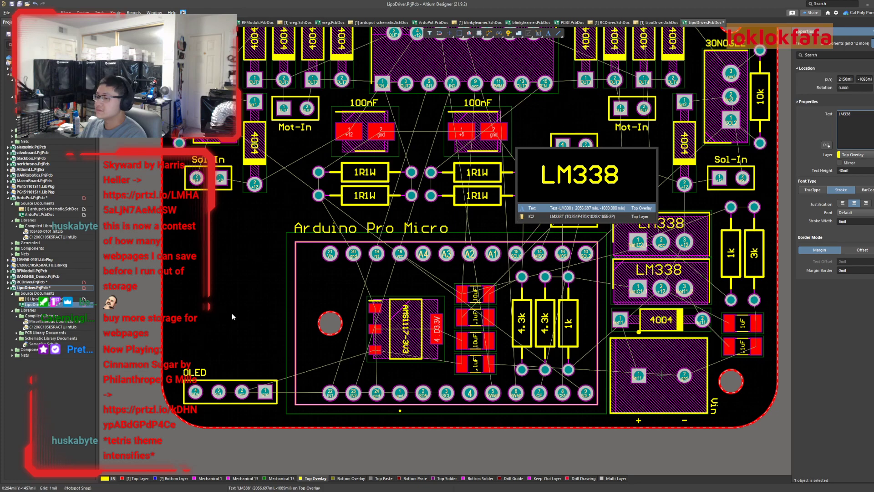
pyautogui.click(195, 373)
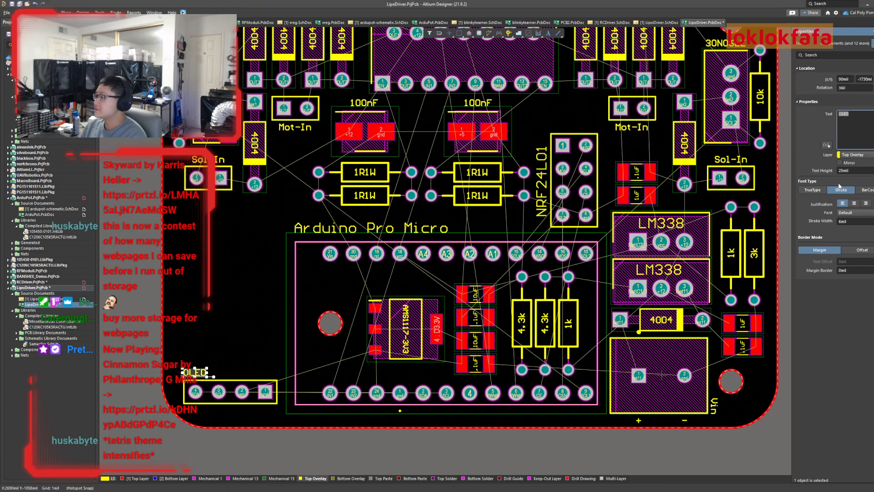
pyautogui.click(844, 171)
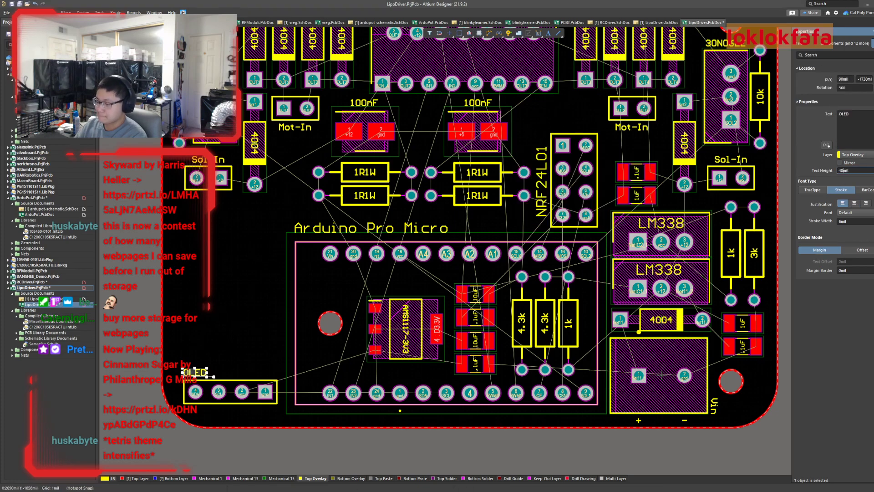
pyautogui.press('Return')
pyautogui.keyDown('ctrl'); pyautogui.scroll(10, 188, 379); pyautogui.keyUp('ctrl')
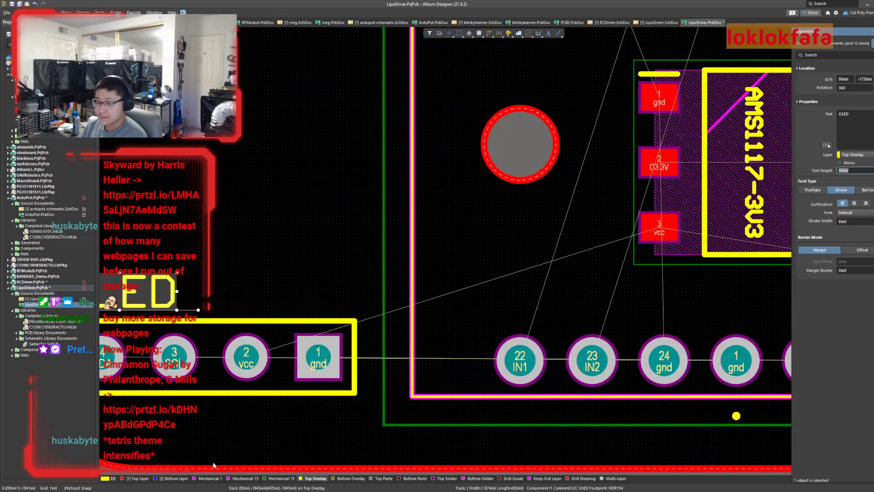
pyautogui.keyDown('ctrl'); pyautogui.scroll(2, 362, 367); pyautogui.keyUp('ctrl')
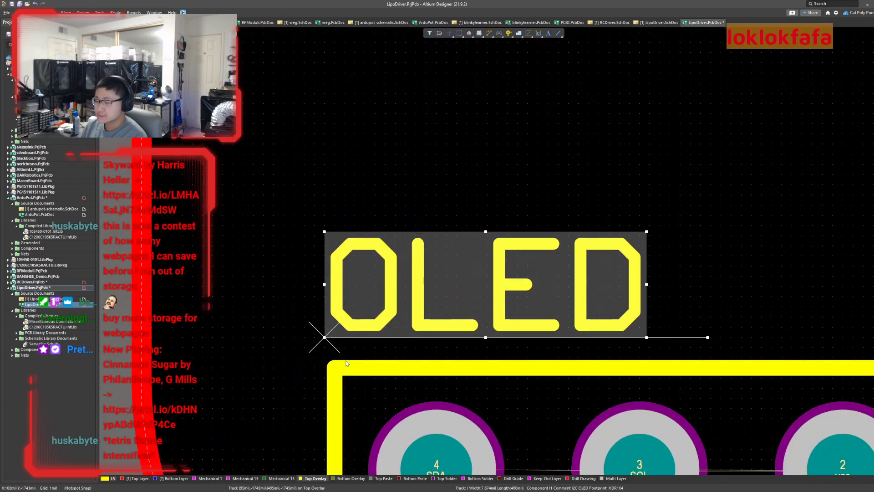
pyautogui.keyDown('ctrl'); pyautogui.scroll(-6, 299, 341); pyautogui.keyUp('ctrl')
pyautogui.keyDown('ctrl'); pyautogui.scroll(-6, 300, 369); pyautogui.keyUp('ctrl')
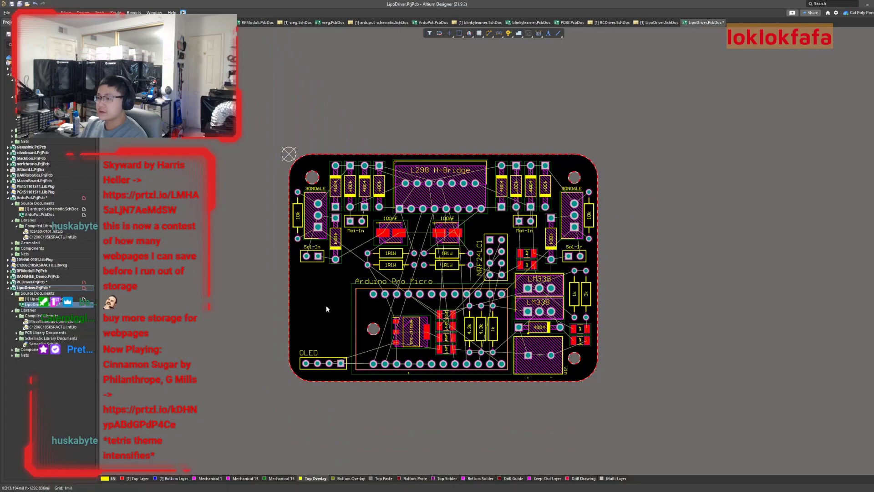
pyautogui.keyDown('ctrl'); pyautogui.scroll(3, 321, 297); pyautogui.keyUp('ctrl')
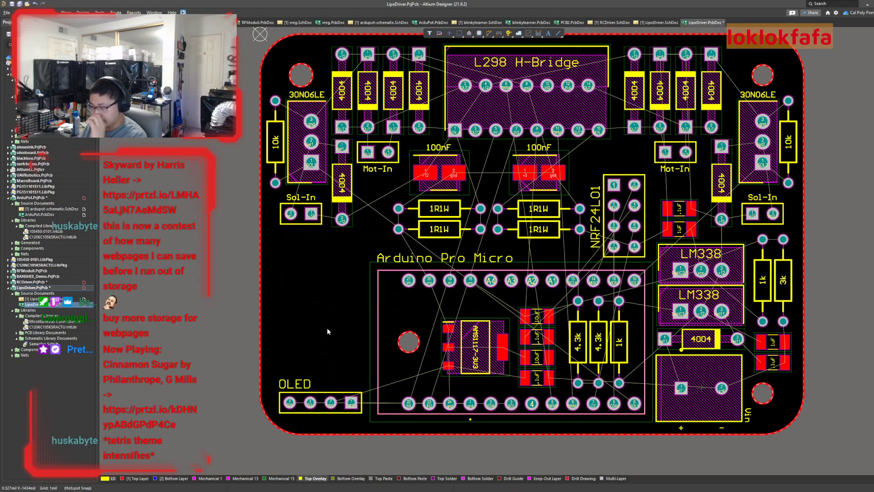
# Inspect the whole board in 3D, examining the LM338 regulators and tall component bodies from several angles, and return to 2D.
pyautogui.moveTo(327, 317); pyautogui.dragTo(305, 329, button='right')
pyautogui.keyDown('ctrl'); pyautogui.scroll(-5, 354, 300); pyautogui.keyUp('ctrl')
pyautogui.keyDown('ctrl'); pyautogui.scroll(6, 404, 314); pyautogui.keyUp('ctrl')
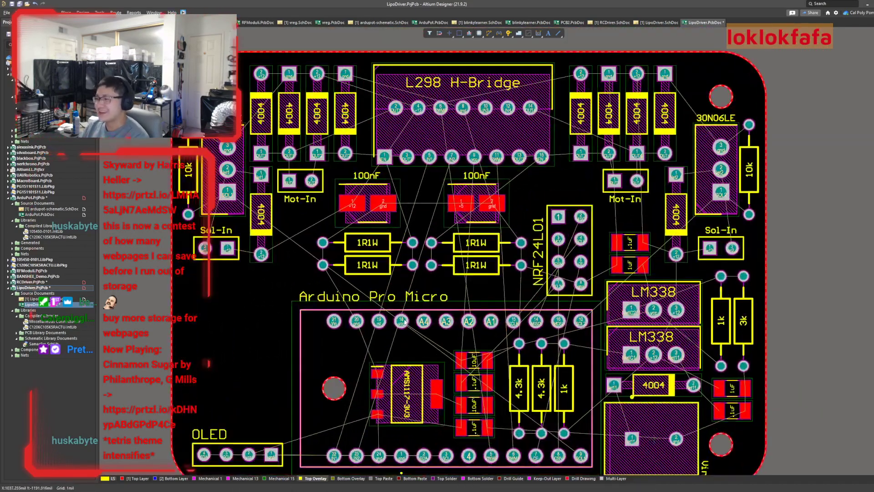
pyautogui.keyDown('ctrl'); pyautogui.scroll(-2, 271, 317); pyautogui.keyUp('ctrl')
pyautogui.press('3')
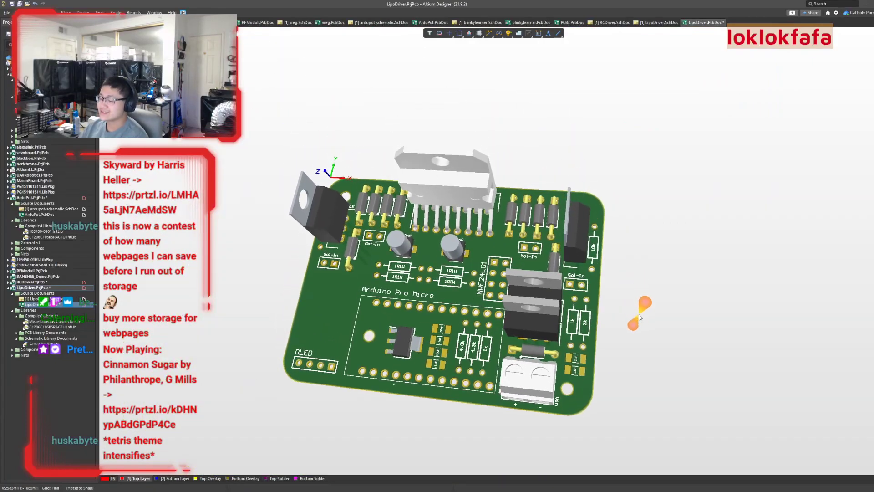
pyautogui.keyDown('shift'); pyautogui.moveTo(640, 317); pyautogui.dragTo(698, 355, button='right'); pyautogui.keyUp('shift')
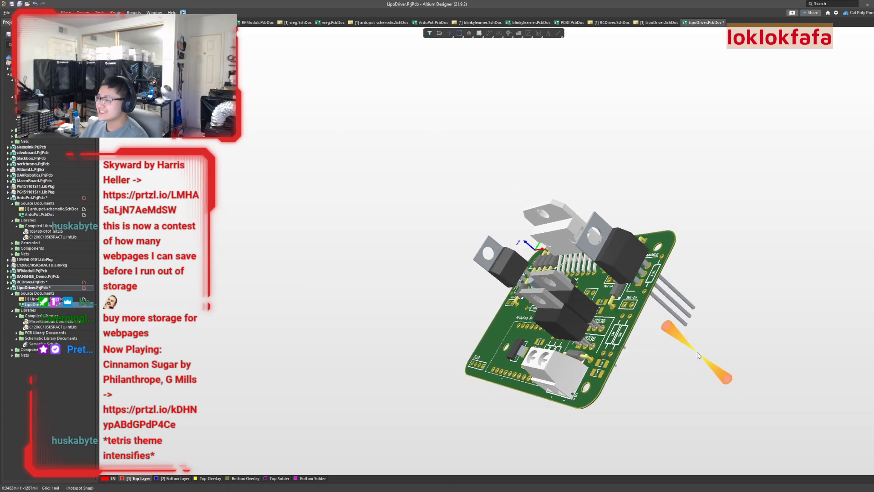
pyautogui.keyDown('ctrl'); pyautogui.scroll(6, 602, 303); pyautogui.keyUp('ctrl')
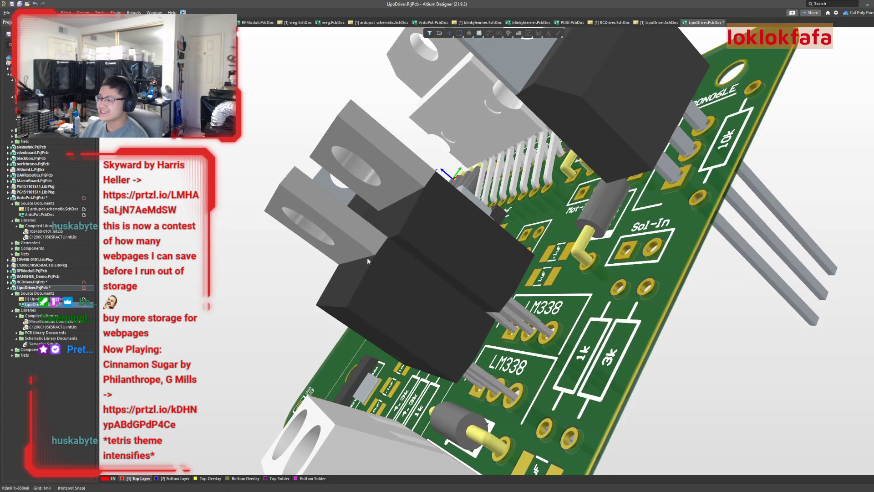
pyautogui.keyDown('shift'); pyautogui.moveTo(729, 321); pyautogui.dragTo(838, 326, button='right'); pyautogui.keyUp('shift')
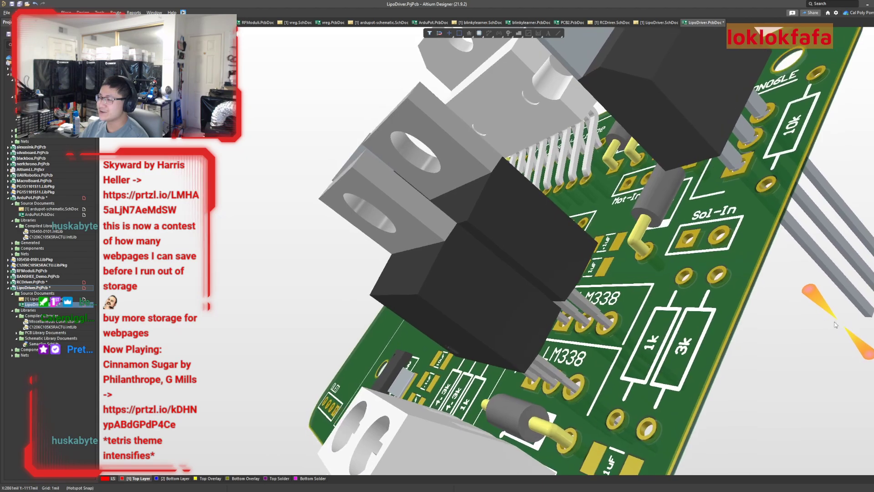
pyautogui.keyDown('shift'); pyautogui.moveTo(688, 288); pyautogui.dragTo(805, 313, button='right'); pyautogui.keyUp('shift')
pyautogui.keyDown('shift'); pyautogui.moveTo(780, 362); pyautogui.dragTo(872, 383, button='right'); pyautogui.keyUp('shift')
pyautogui.keyDown('ctrl'); pyautogui.scroll(-6, 766, 313); pyautogui.keyUp('ctrl')
pyautogui.keyDown('shift'); pyautogui.moveTo(725, 305); pyautogui.dragTo(750, 319, button='right'); pyautogui.keyUp('shift')
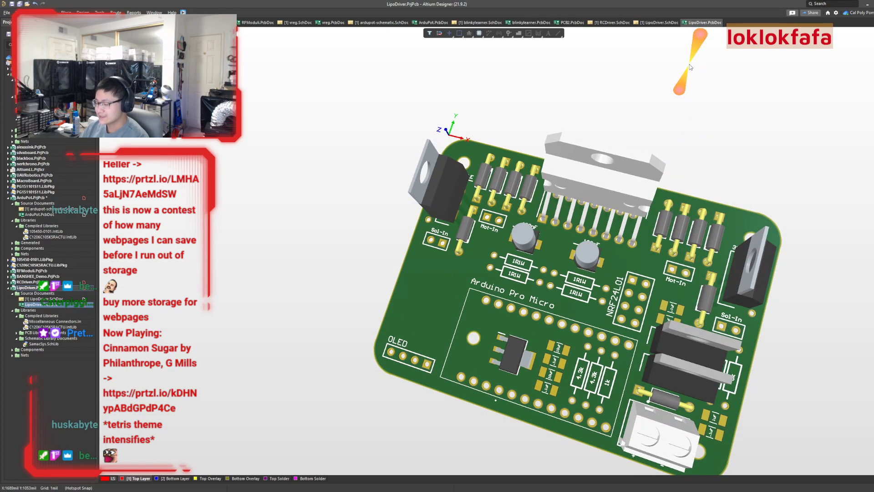
pyautogui.press('2')
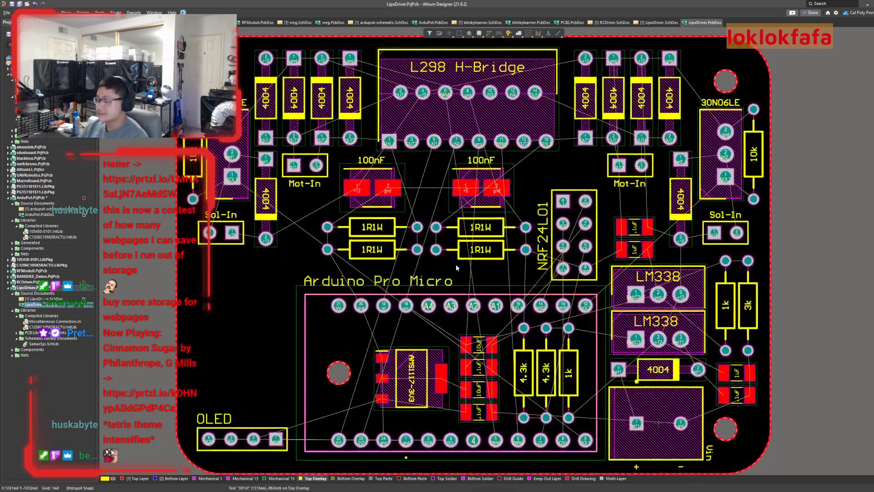
# Examine the schematic and a 3D close-up of the board's LM338 regulators, 30N06LE transistors and L298 H-bridge for clearance.
pyautogui.click(659, 23)
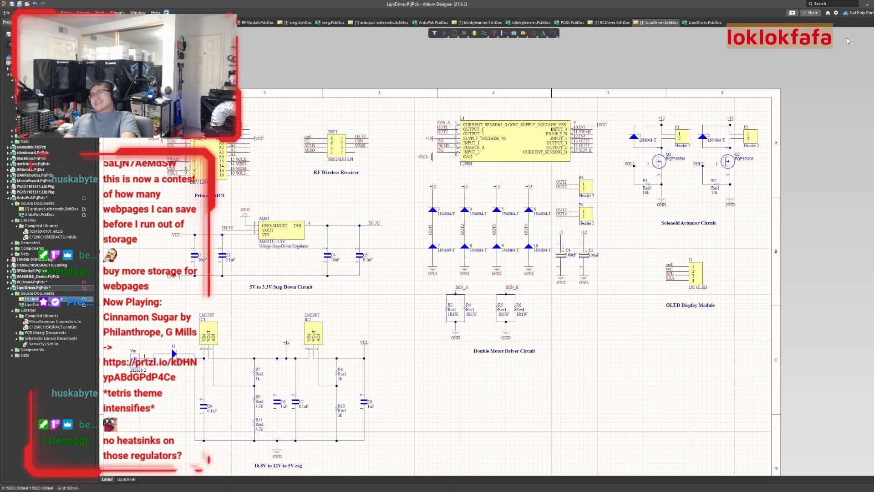
pyautogui.click(705, 23)
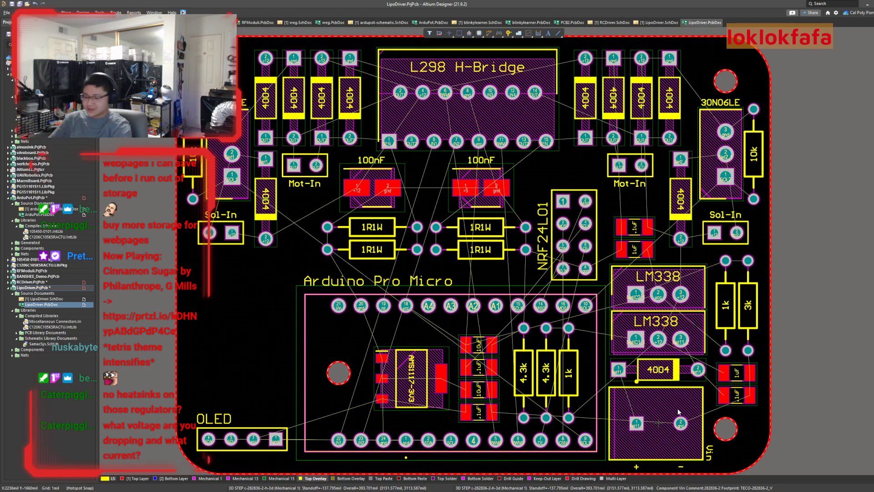
pyautogui.press('3')
pyautogui.keyDown('shift'); pyautogui.moveTo(679, 412); pyautogui.dragTo(576, 292, button='right'); pyautogui.keyUp('shift')
pyautogui.moveTo(460, 388); pyautogui.dragTo(459, 323, button='right')
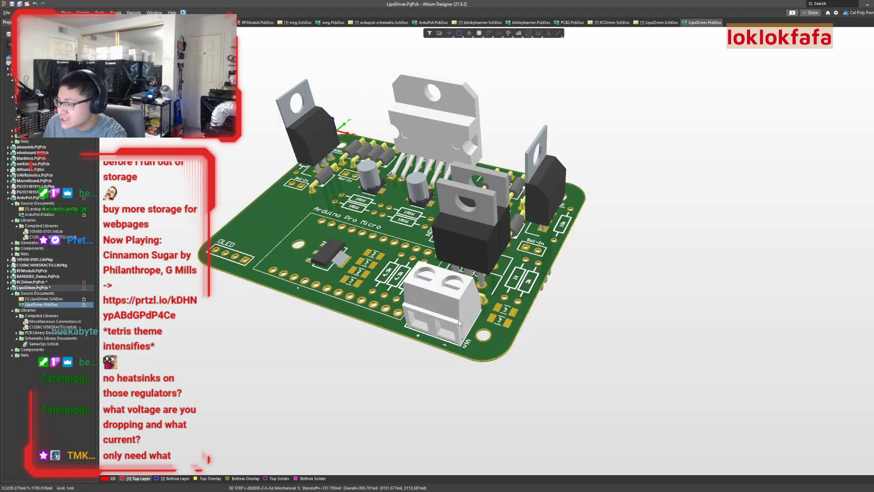
pyautogui.keyDown('ctrl'); pyautogui.scroll(5, 488, 245); pyautogui.keyUp('ctrl')
pyautogui.moveTo(440, 242); pyautogui.dragTo(419, 292, button='right')
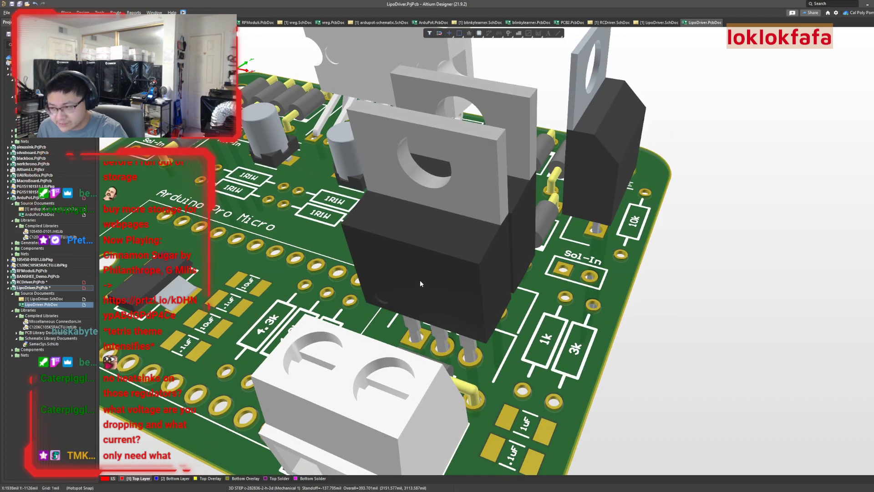
pyautogui.moveTo(553, 251); pyautogui.dragTo(524, 302, button='right')
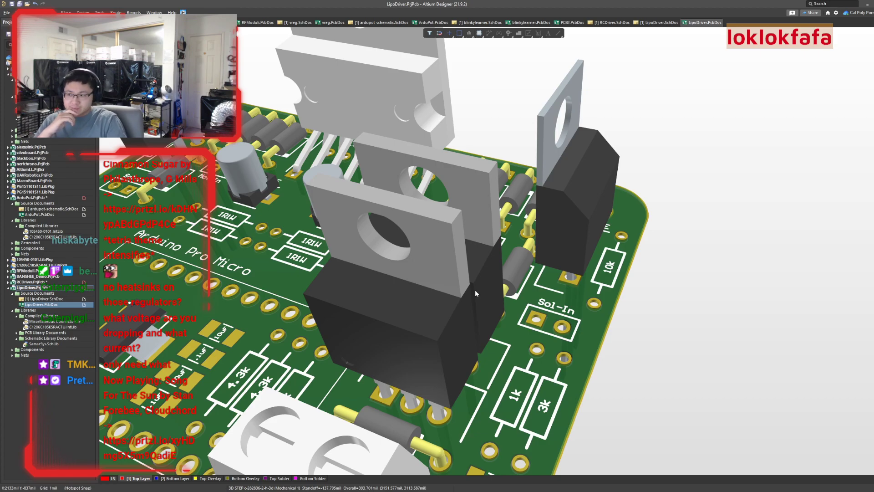
pyautogui.moveTo(465, 323); pyautogui.dragTo(488, 300, button='right')
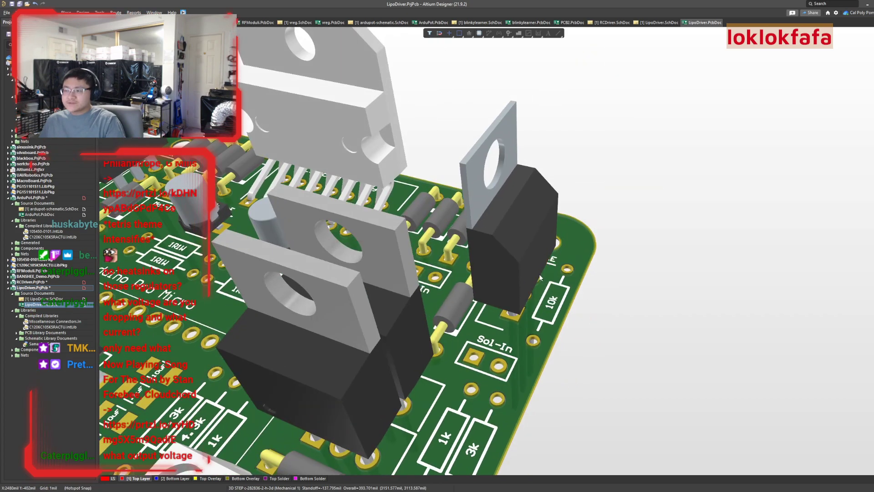
pyautogui.moveTo(339, 203); pyautogui.dragTo(659, 387, button='right')
pyautogui.moveTo(450, 337); pyautogui.dragTo(396, 260, button='right')
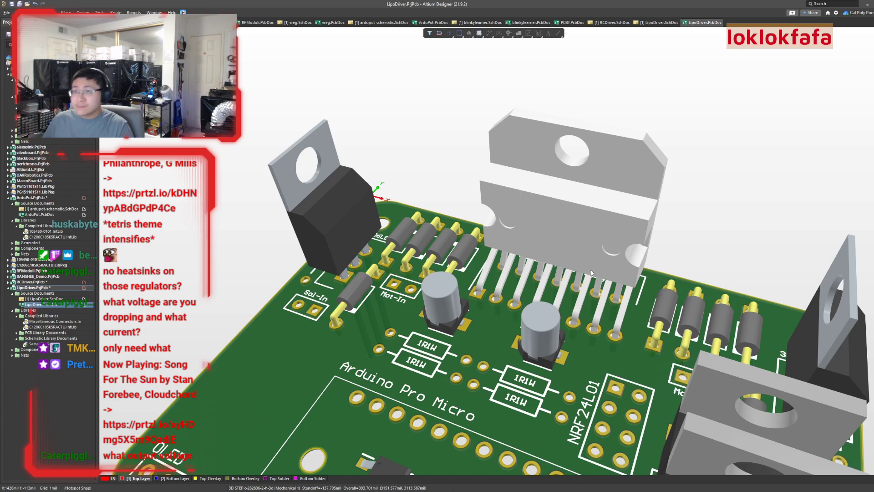
# Check the 16.8V to 12V to 5V and 5V to 3.3V regulator circuits in the schematic, and show the PCB in 2D.
pyautogui.click(660, 22)
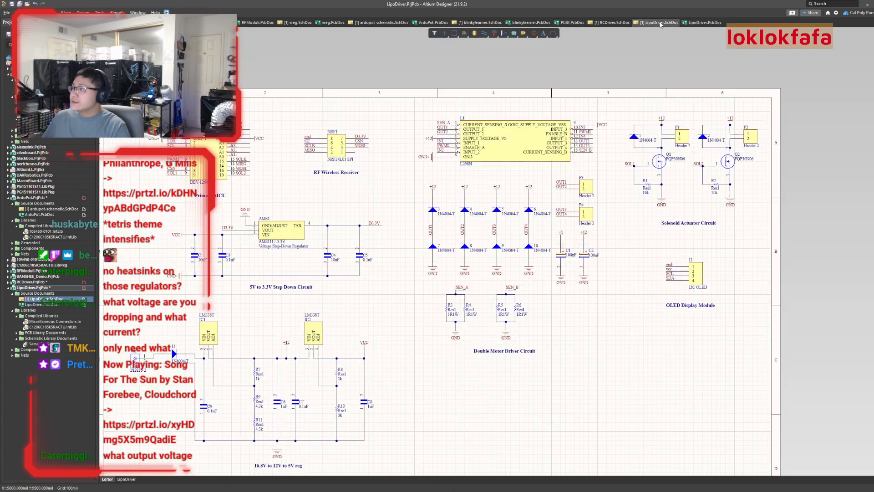
pyautogui.keyDown('ctrl'); pyautogui.scroll(3, 453, 293); pyautogui.keyUp('ctrl')
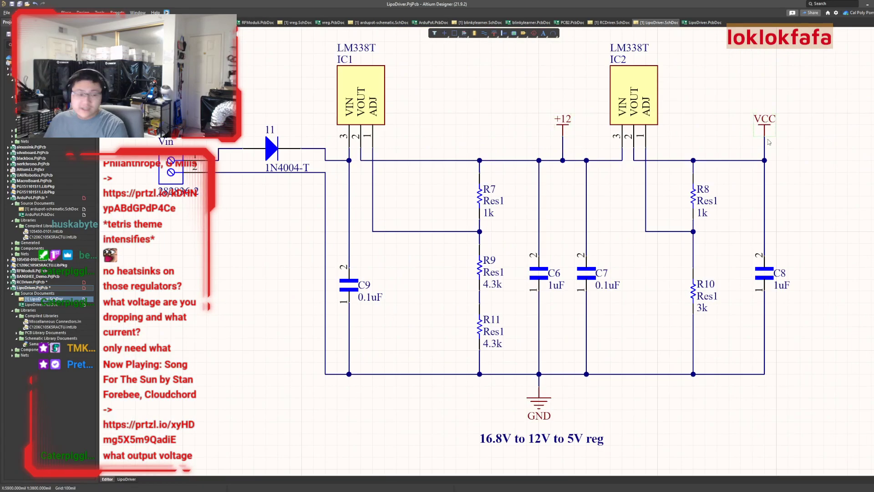
pyautogui.scroll(10, 547, 318)
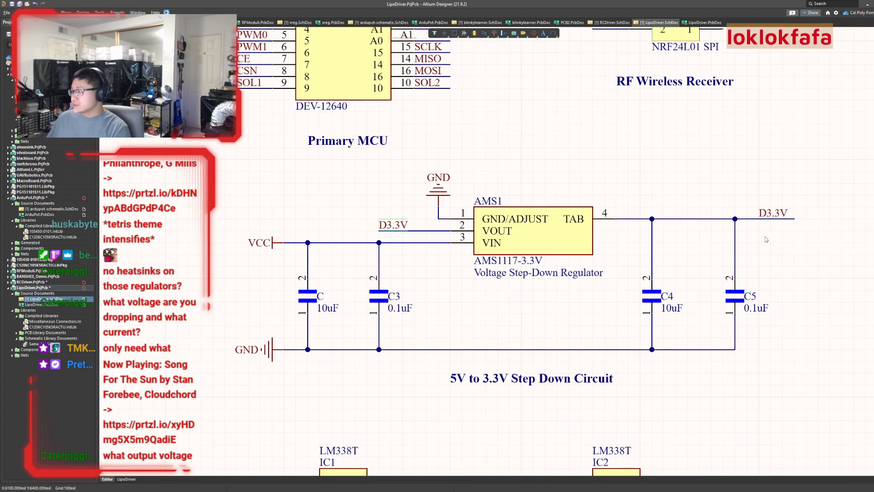
pyautogui.keyDown('ctrl'); pyautogui.scroll(-2, 765, 260); pyautogui.keyUp('ctrl')
pyautogui.keyDown('ctrl'); pyautogui.scroll(-2, 713, 226); pyautogui.keyUp('ctrl')
pyautogui.moveTo(823, 279); pyautogui.dragTo(704, 200, button='right')
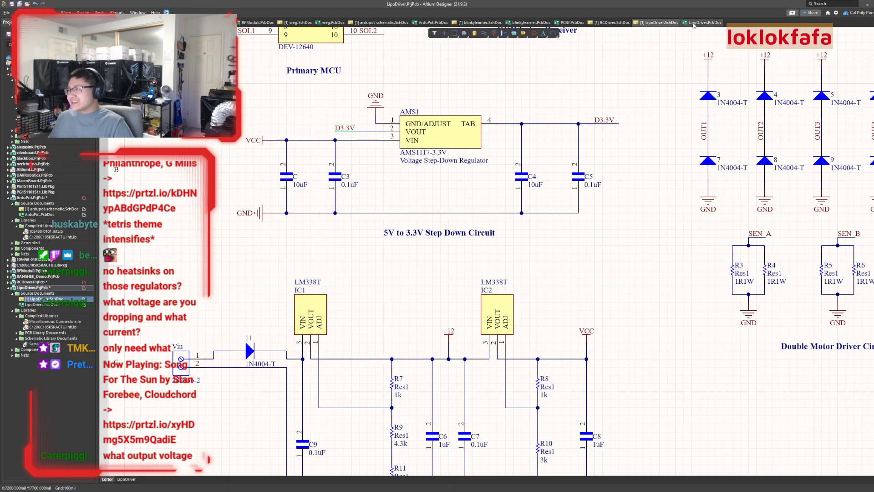
pyautogui.click(693, 23)
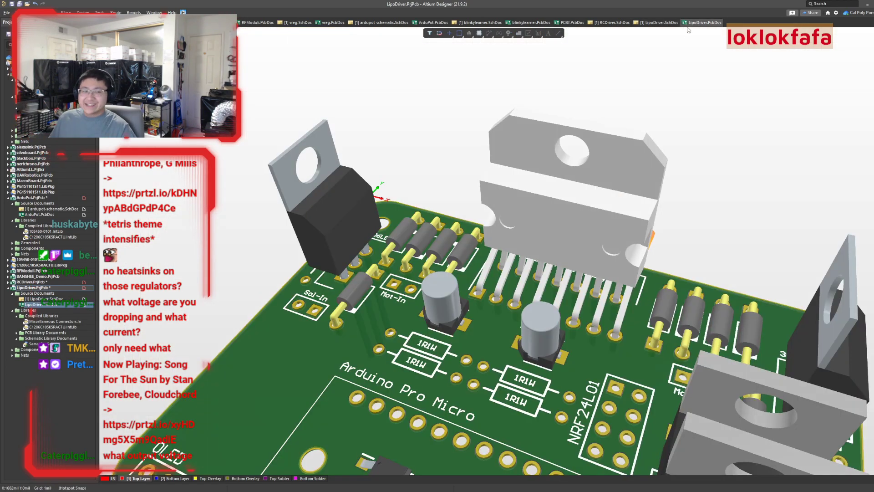
pyautogui.press('2')
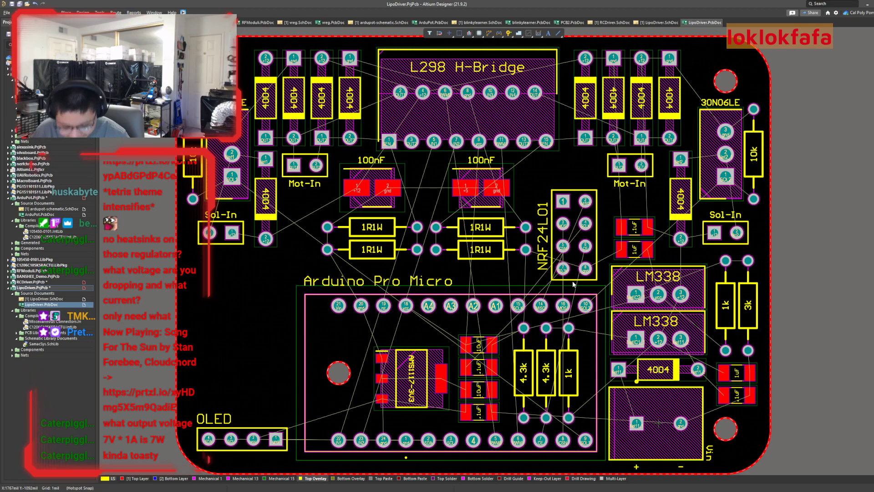
# Study the two-stage LM338T regulator circuit in the LipoDriver schematic, from the Vin connector to VCC, and return to the PCB.
pyautogui.click(658, 21)
pyautogui.keyDown('ctrl'); pyautogui.scroll(-2, 245, 339); pyautogui.keyUp('ctrl')
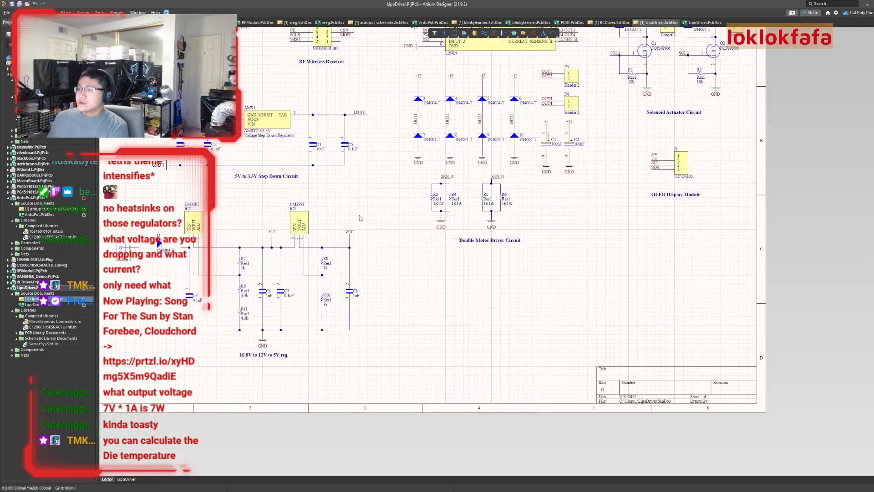
pyautogui.moveTo(455, 257); pyautogui.dragTo(410, 325, button='right')
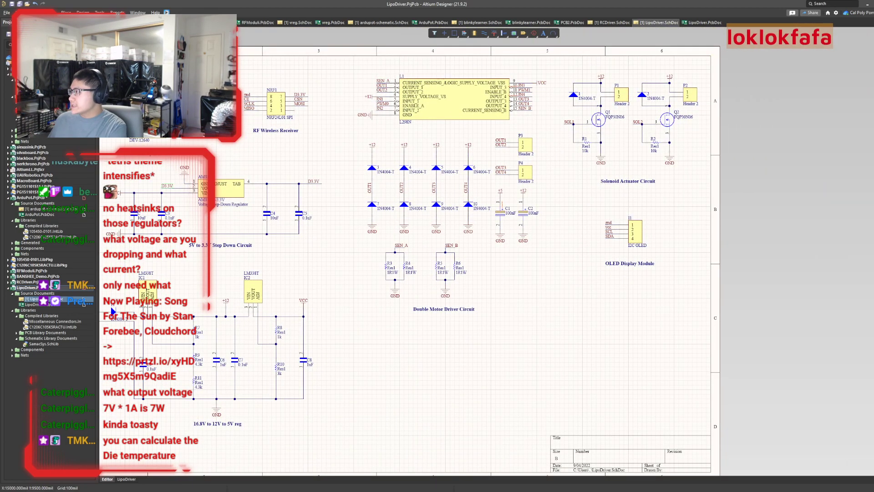
pyautogui.click(873, 487)
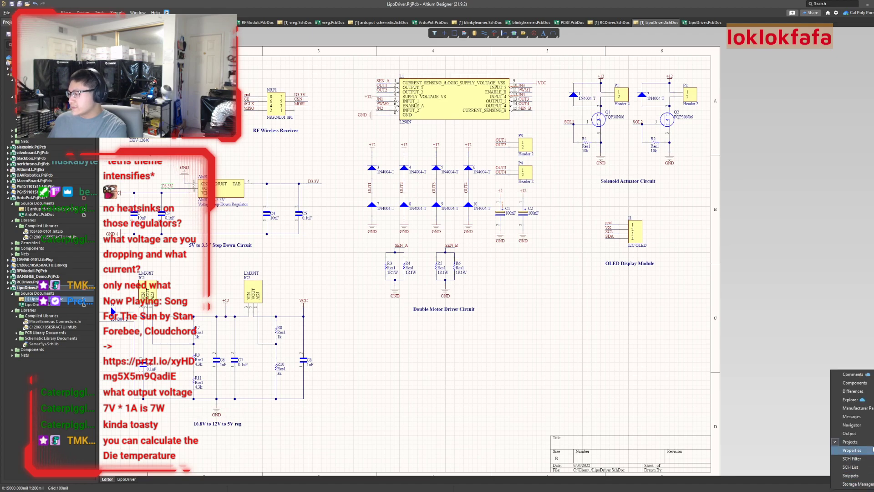
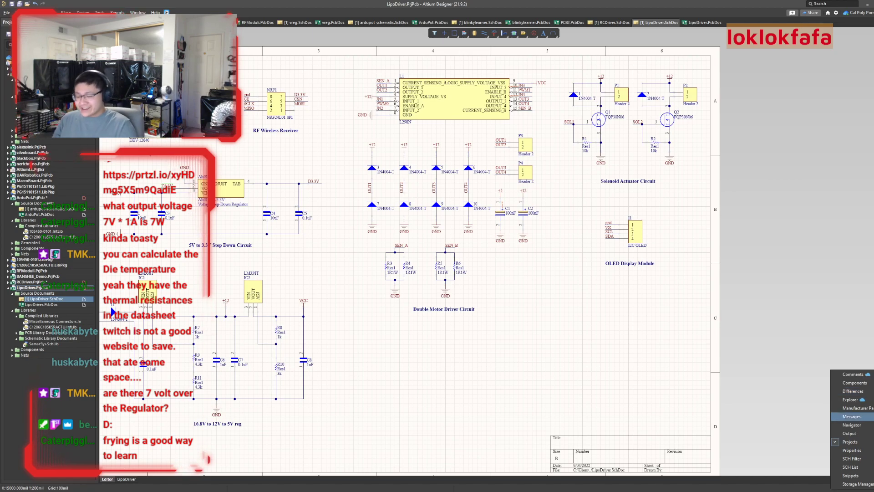
pyautogui.moveTo(455, 407); pyautogui.dragTo(761, 299, button='right')
pyautogui.keyDown('ctrl'); pyautogui.scroll(5, 669, 318); pyautogui.keyUp('ctrl')
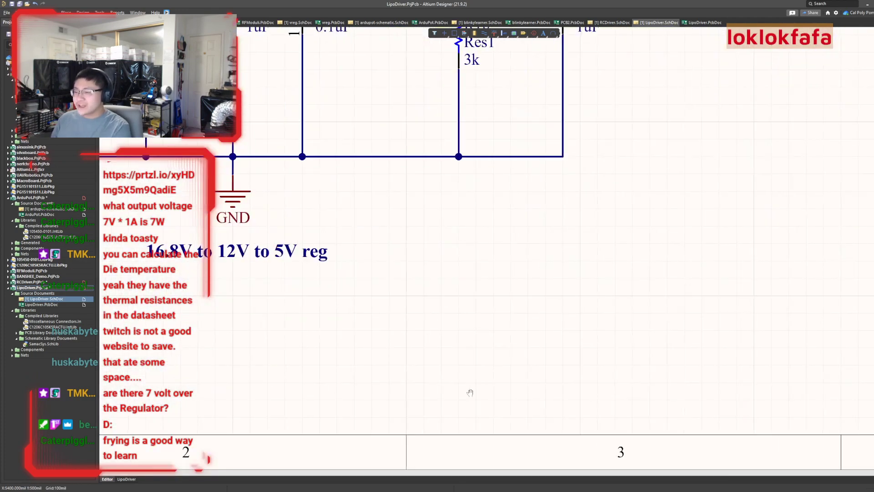
pyautogui.moveTo(281, 300); pyautogui.dragTo(569, 324, button='right')
pyautogui.keyDown('ctrl'); pyautogui.scroll(3, 569, 328); pyautogui.keyUp('ctrl')
pyautogui.keyDown('ctrl'); pyautogui.scroll(-6, 572, 376); pyautogui.keyUp('ctrl')
pyautogui.scroll(5, 528, 353)
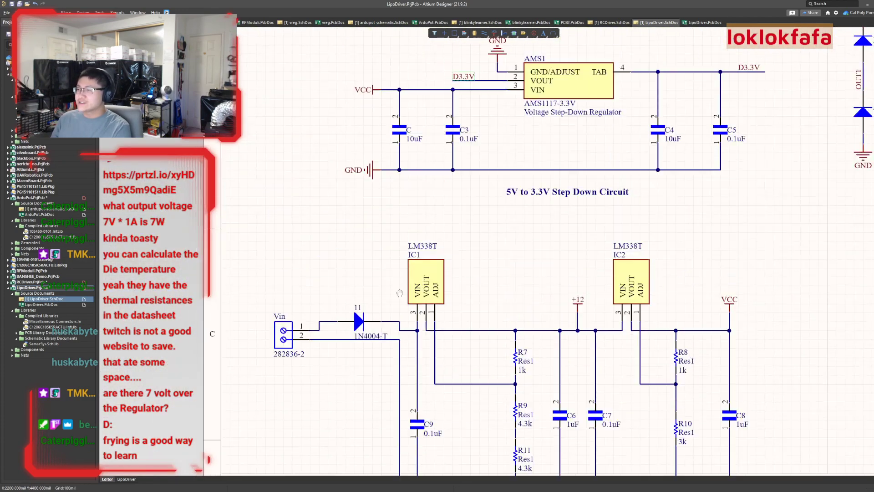
pyautogui.scroll(-3, 527, 353)
pyautogui.keyDown('ctrl'); pyautogui.scroll(-1, 592, 351); pyautogui.keyUp('ctrl')
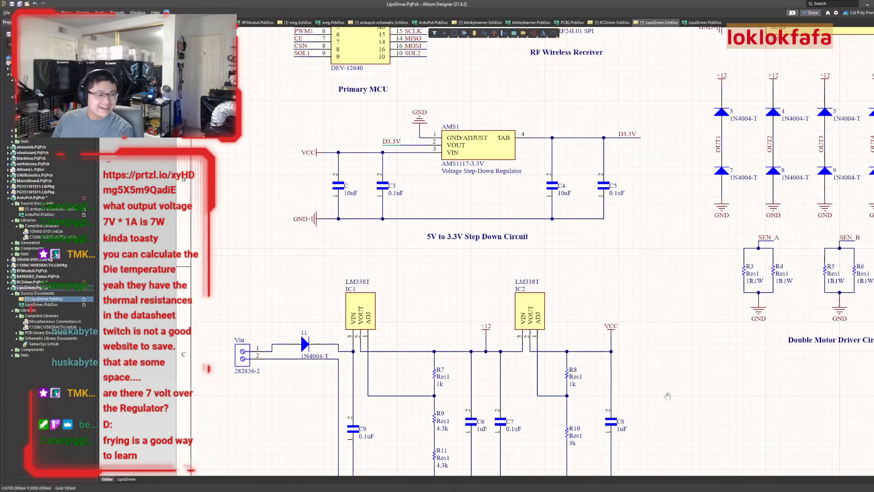
pyautogui.scroll(-3, 662, 350)
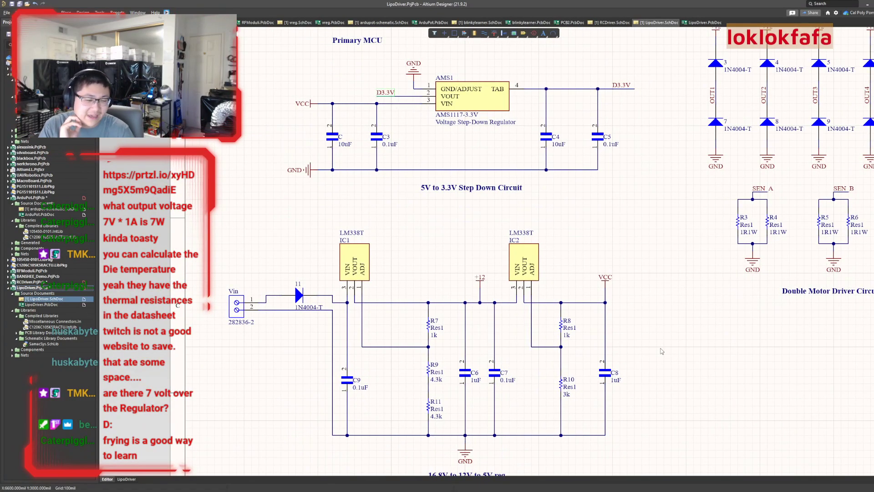
pyautogui.moveTo(707, 351); pyautogui.dragTo(642, 292, button='right')
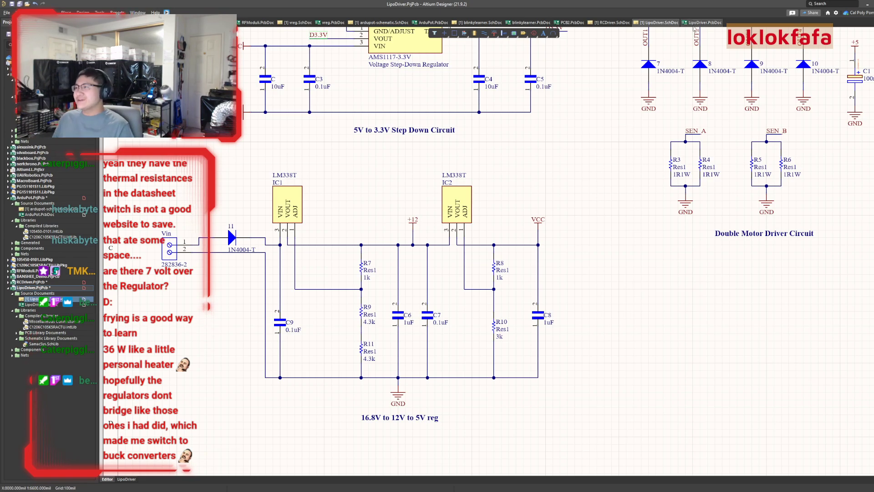
pyautogui.click(704, 22)
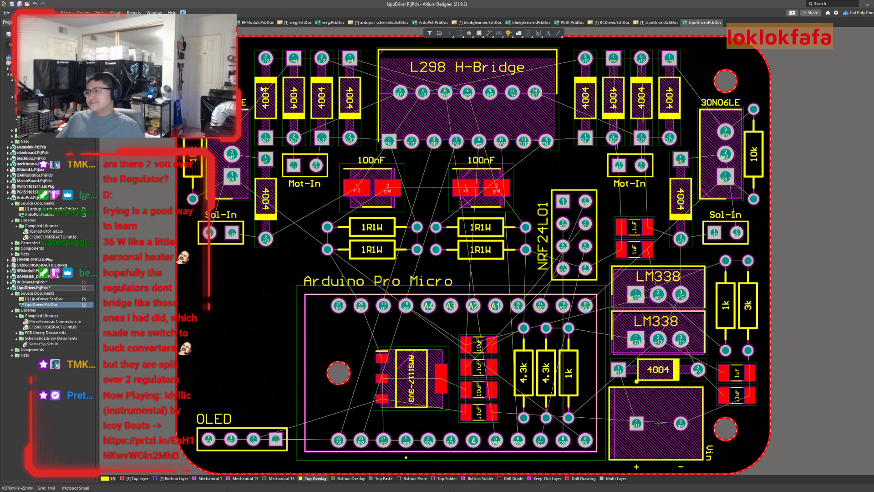
# Review the double motor driver, solenoid actuator and OLED display circuits in the LipoDriver schematic.
pyautogui.click(642, 22)
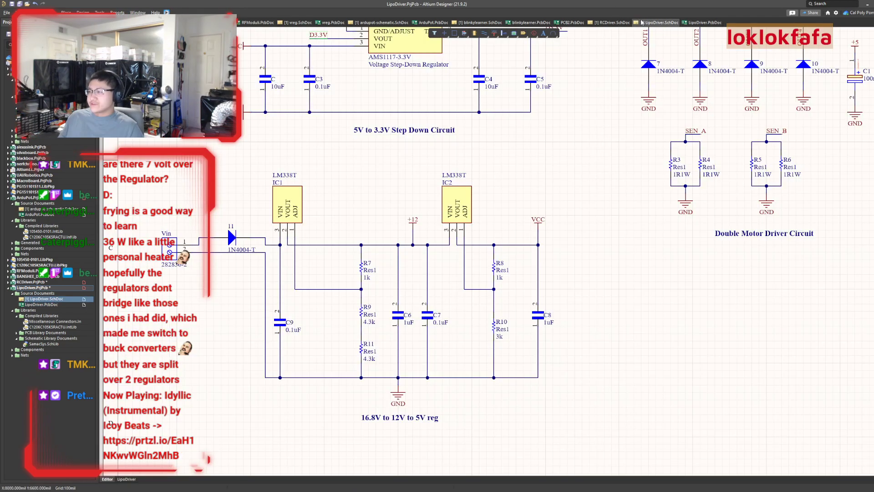
pyautogui.moveTo(590, 247); pyautogui.dragTo(383, 347, button='right')
pyautogui.moveTo(529, 335); pyautogui.dragTo(569, 298, button='right')
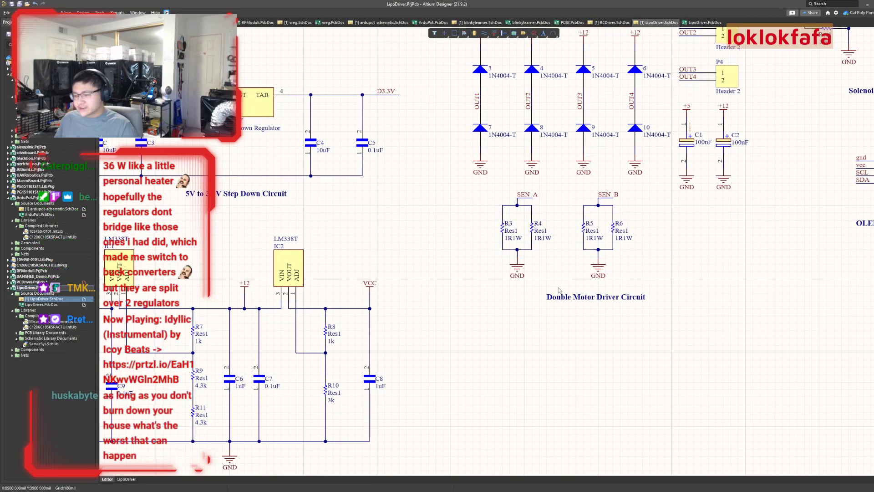
pyautogui.keyDown('ctrl'); pyautogui.scroll(-3, 660, 192); pyautogui.keyUp('ctrl')
pyautogui.moveTo(705, 253); pyautogui.dragTo(559, 322, button='right')
pyautogui.keyDown('ctrl'); pyautogui.scroll(2, 656, 288); pyautogui.keyUp('ctrl')
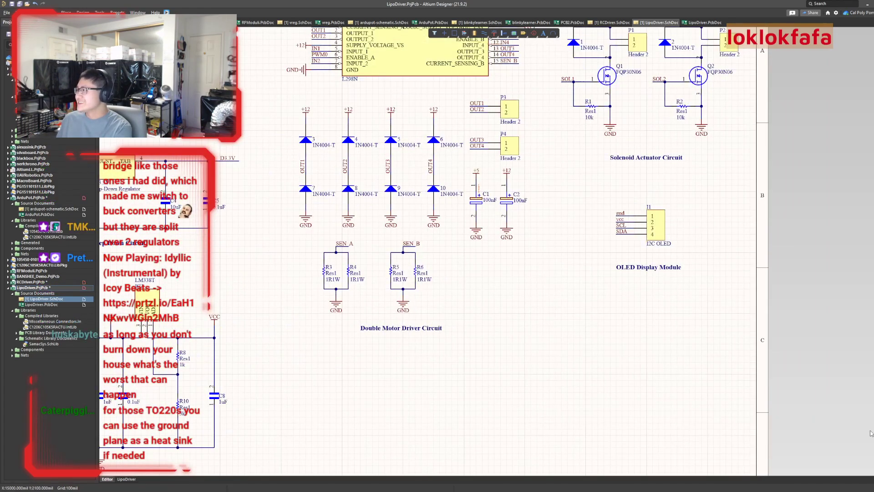
# Search the Miscellaneous Connectors library for "header 5".
pyautogui.click(860, 488)
pyautogui.click(852, 391)
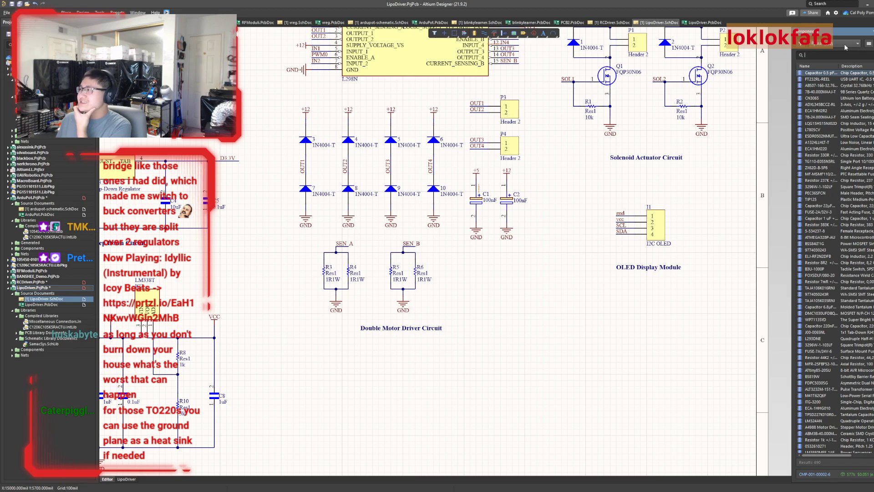
pyautogui.click(838, 45)
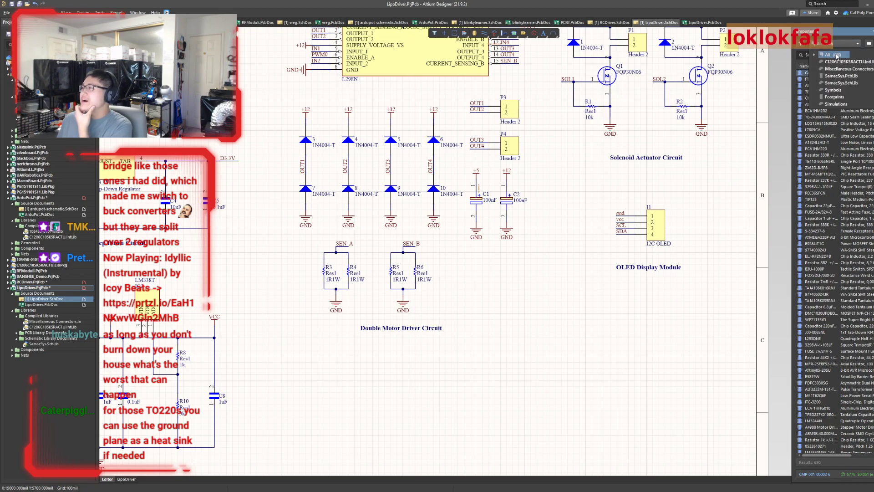
pyautogui.click(837, 69)
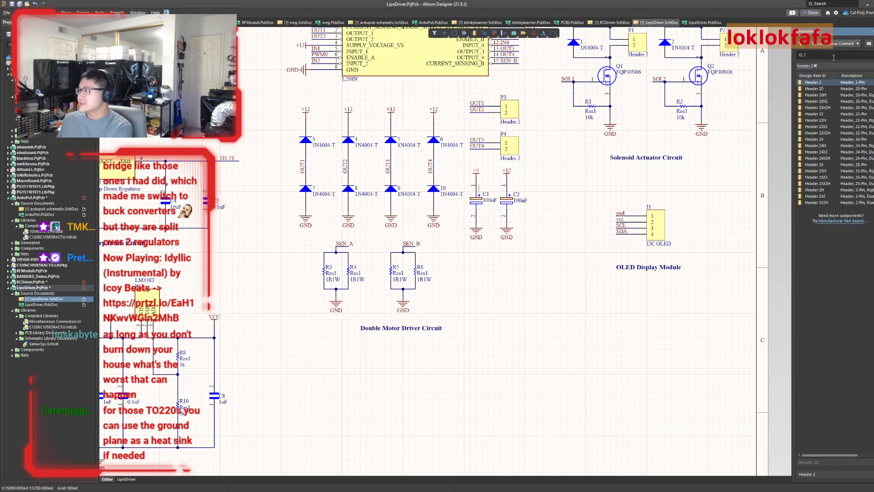
pyautogui.write('header 5')
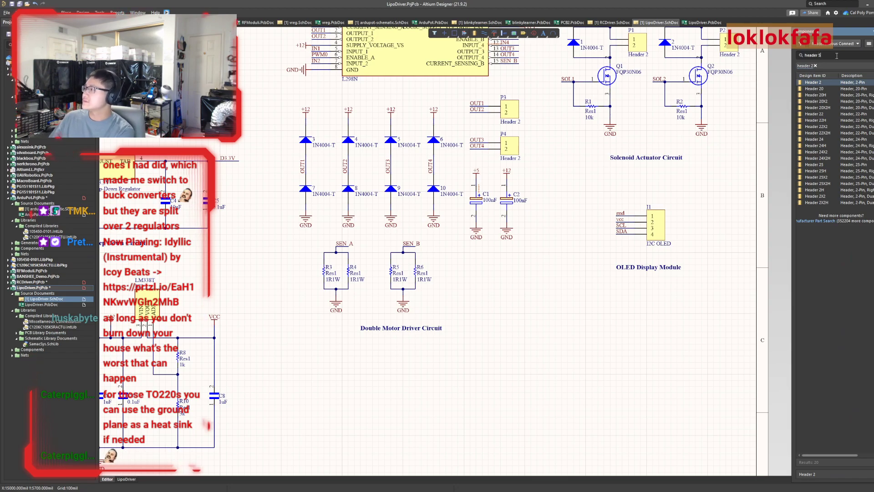
pyautogui.press('Return')
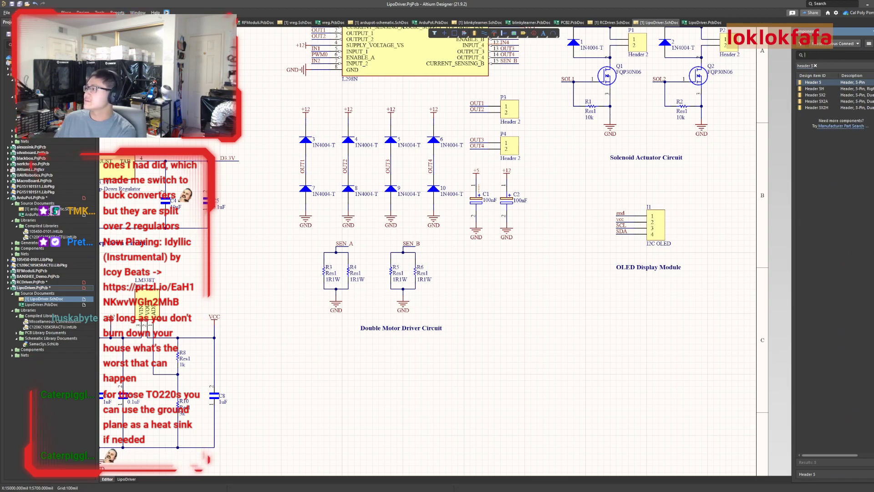
# Place the Header 5 connector in the empty area below the double motor driver circuit and mirror it so its pins face right.
pyautogui.doubleClick(855, 84)
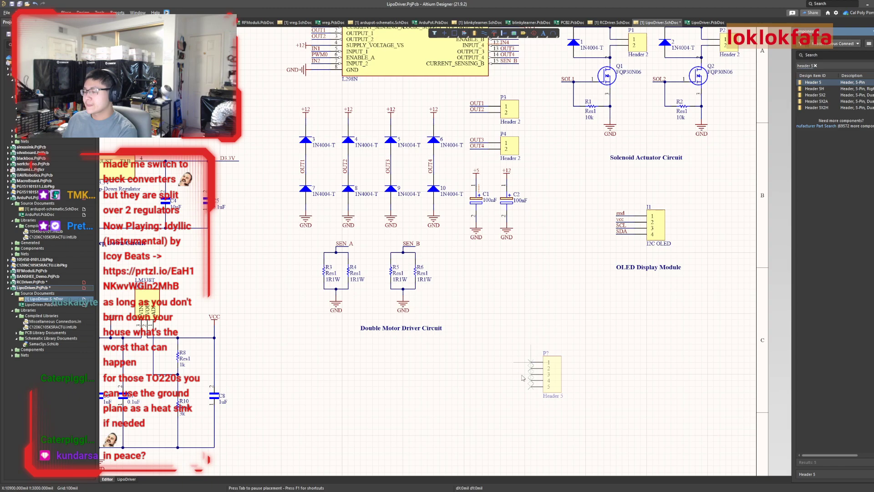
pyautogui.click(532, 368)
pyautogui.rightClick(732, 267)
pyautogui.moveTo(651, 387); pyautogui.dragTo(794, 318, button='right')
pyautogui.moveTo(692, 312); pyautogui.dragTo(461, 365)
pyautogui.press('x')
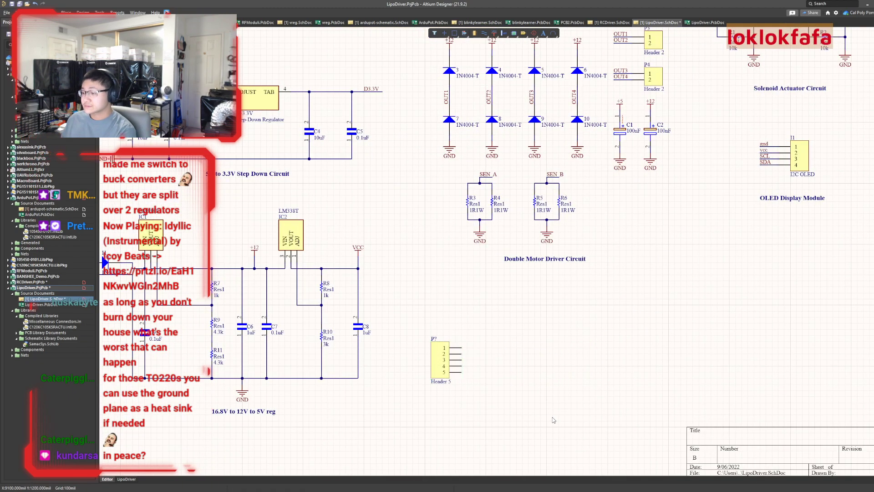
pyautogui.moveTo(537, 376); pyautogui.dragTo(541, 467, button='right')
pyautogui.keyDown('ctrl'); pyautogui.scroll(-2, 542, 467); pyautogui.keyUp('ctrl')
pyautogui.moveTo(562, 425); pyautogui.dragTo(555, 320, button='right')
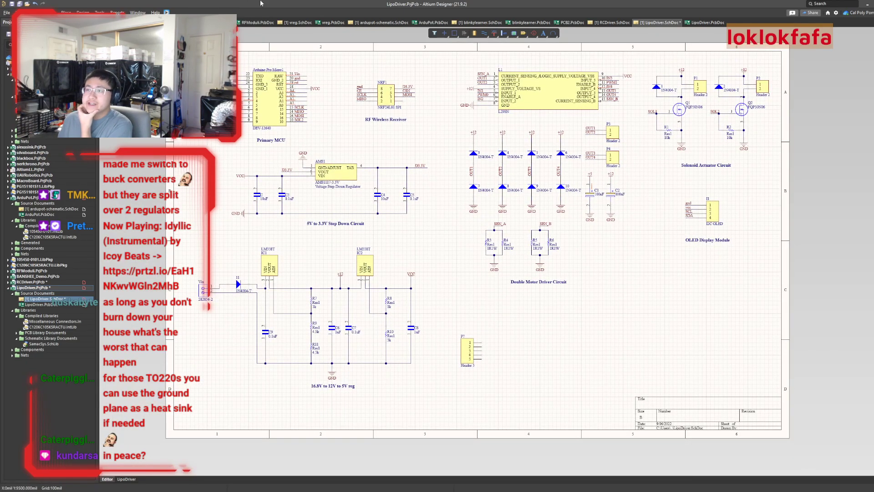
# Check which resistor part the power indicator LED circuit uses in the ardupot-schematic document.
pyautogui.click(380, 22)
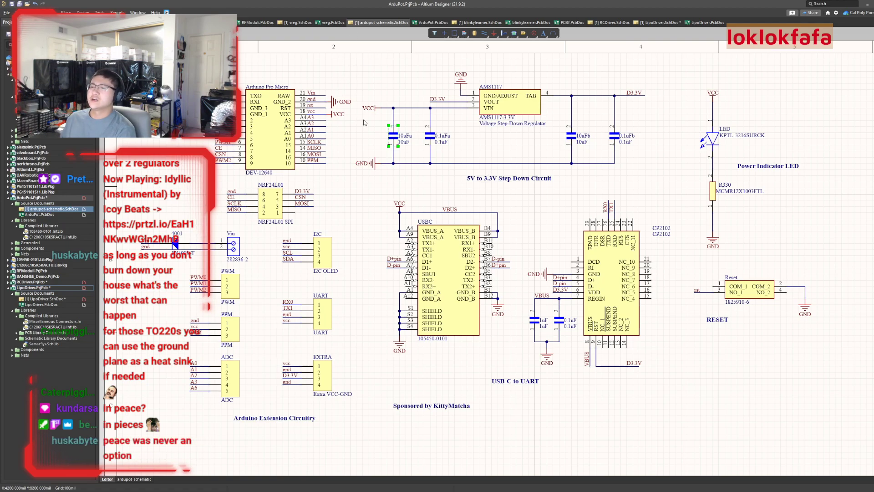
pyautogui.moveTo(371, 212); pyautogui.dragTo(268, 188, button='right')
pyautogui.keyDown('ctrl'); pyautogui.scroll(2, 558, 155); pyautogui.keyUp('ctrl')
pyautogui.moveTo(608, 178); pyautogui.dragTo(568, 180, button='right')
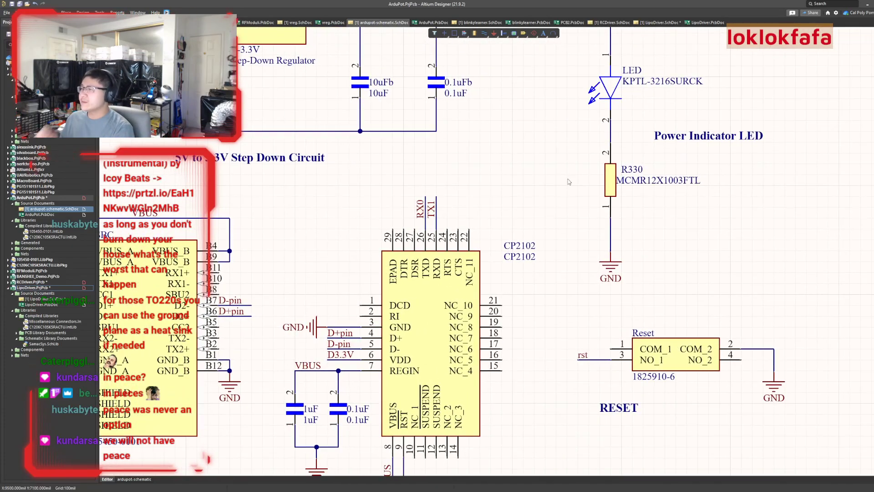
pyautogui.click(615, 186)
pyautogui.click(612, 187)
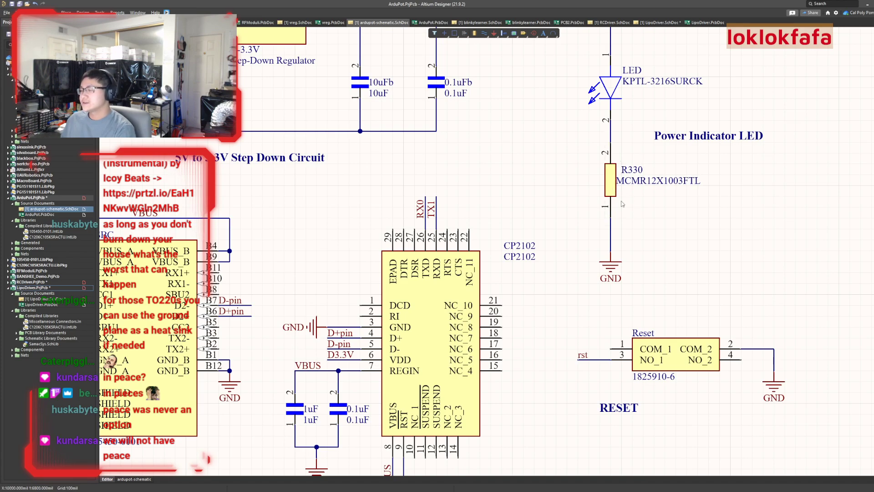
pyautogui.click(610, 192)
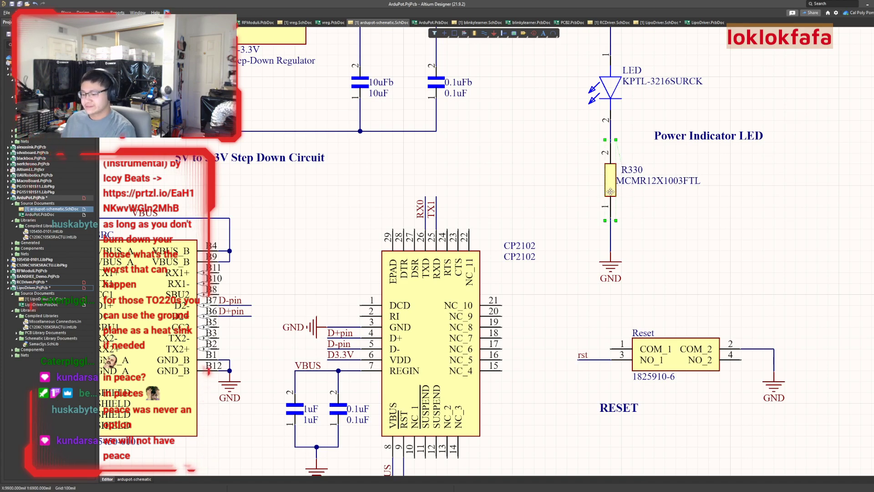
pyautogui.click(642, 217)
# Place one MCMR12X1003FTL resistor from SamacSys.SchLib beside the five-pin header in the LipoDriver schematic.
pyautogui.click(651, 23)
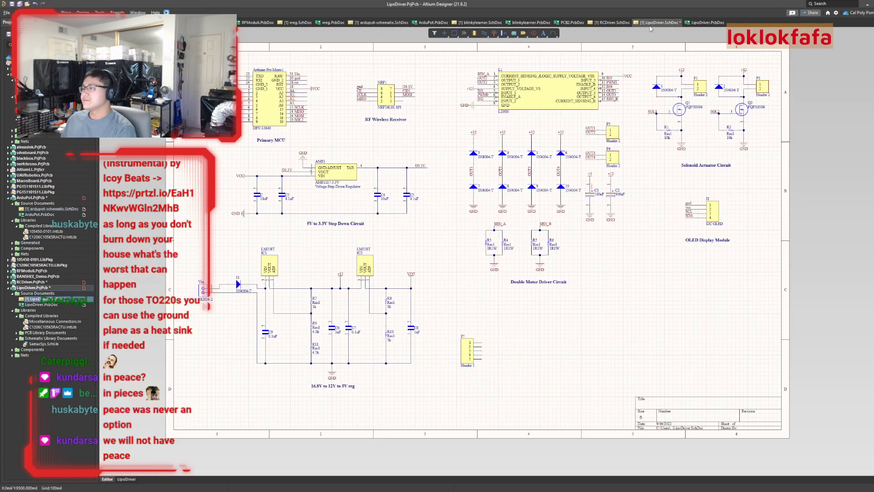
pyautogui.moveTo(872, 51)
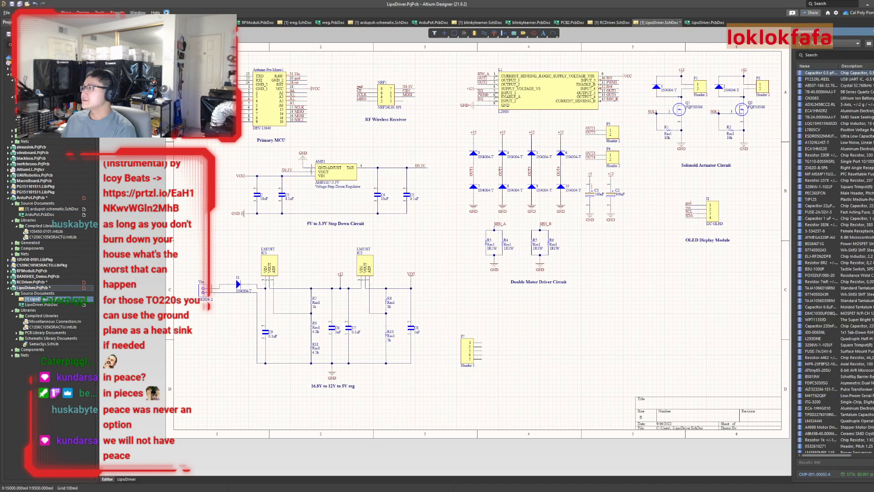
pyautogui.click(842, 43)
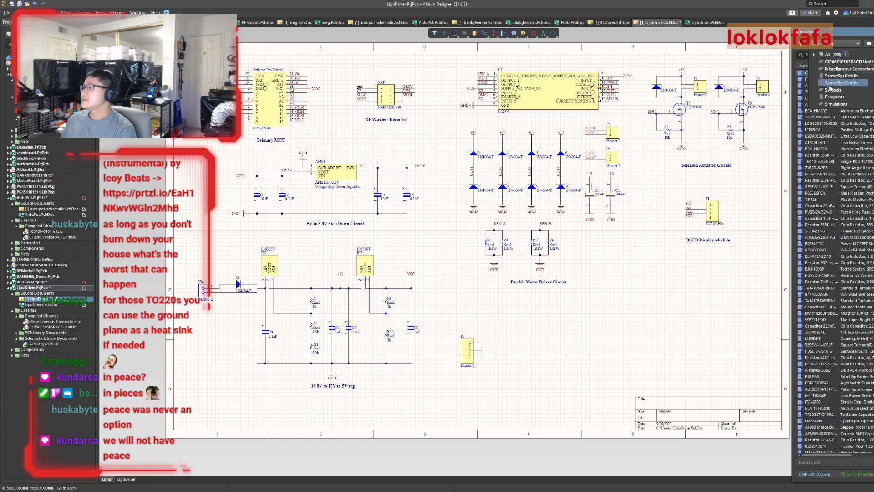
pyautogui.click(831, 76)
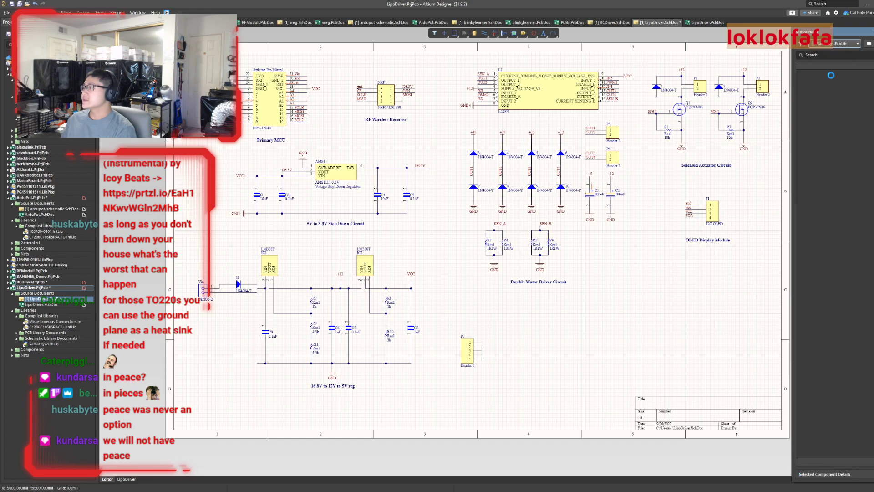
pyautogui.click(838, 44)
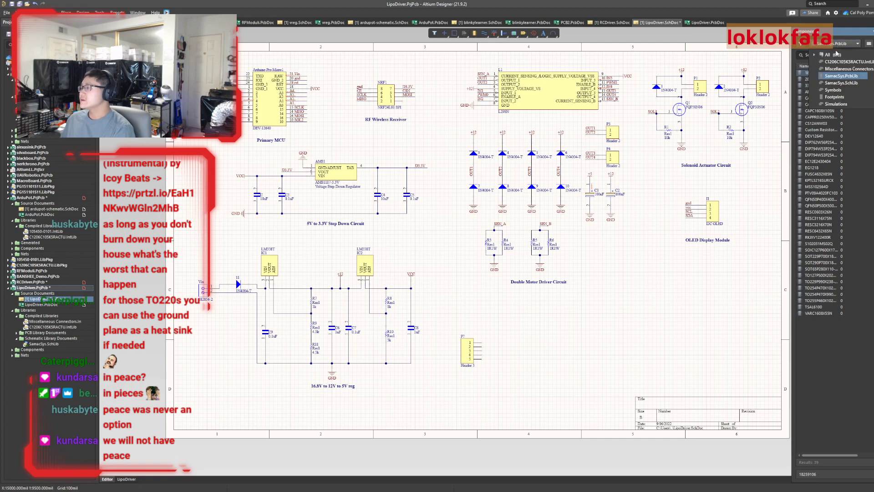
pyautogui.click(837, 83)
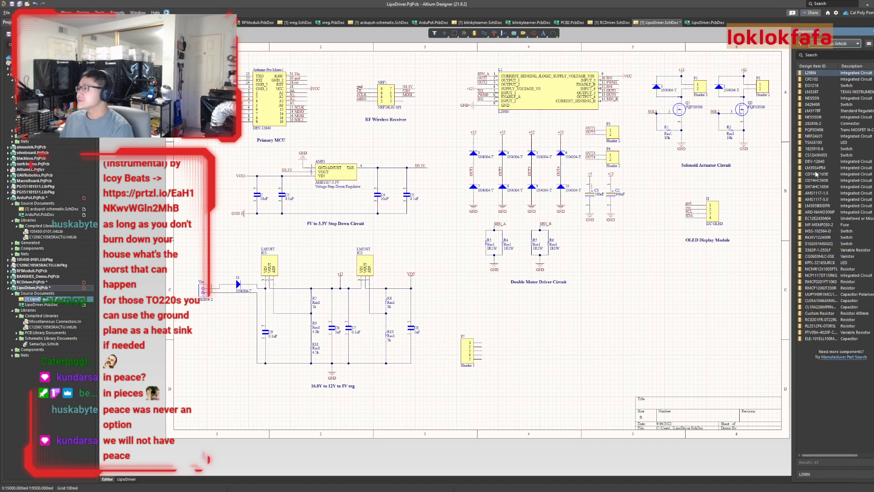
pyautogui.doubleClick(823, 270)
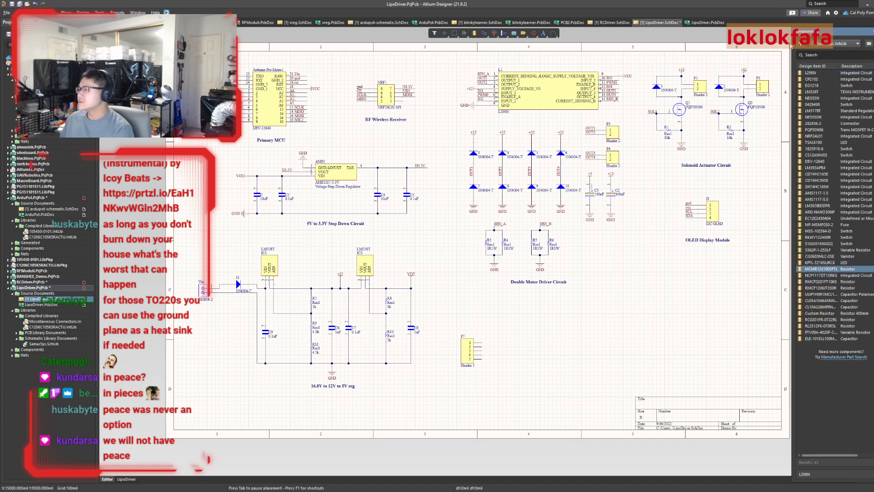
pyautogui.click(519, 341)
pyautogui.press('Escape')
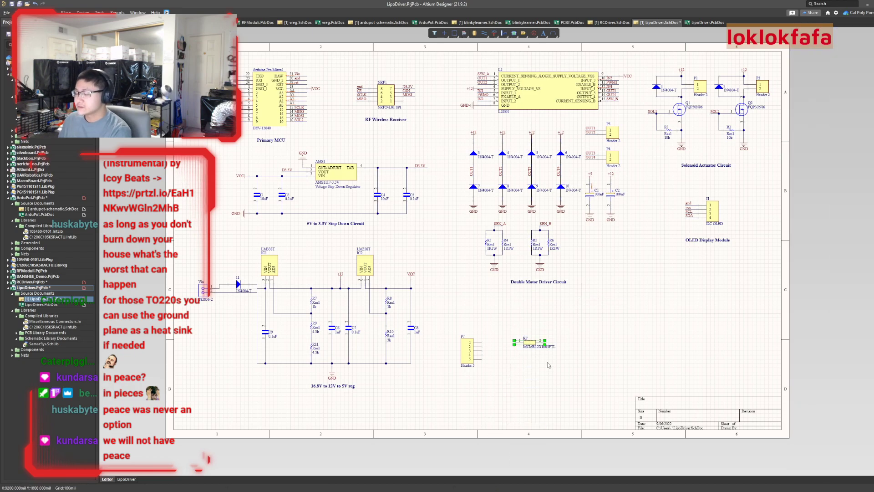
# Set the new resistor's value to 1k, move it down and rotate it to stand vertically.
pyautogui.keyDown('ctrl'); pyautogui.scroll(6, 537, 368); pyautogui.keyUp('ctrl')
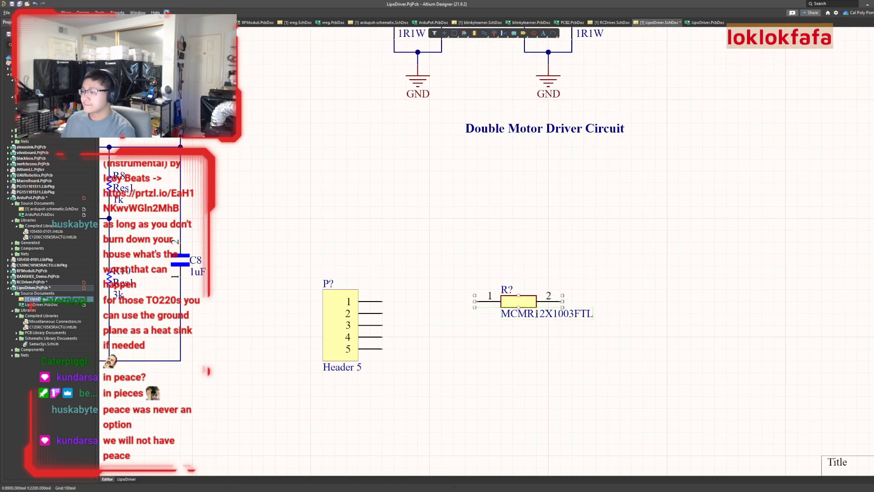
pyautogui.doubleClick(537, 313)
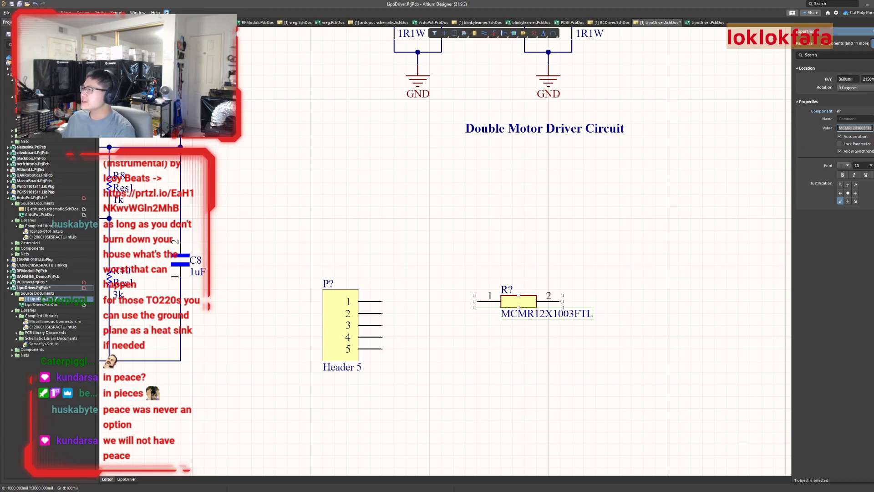
pyautogui.write('3--')
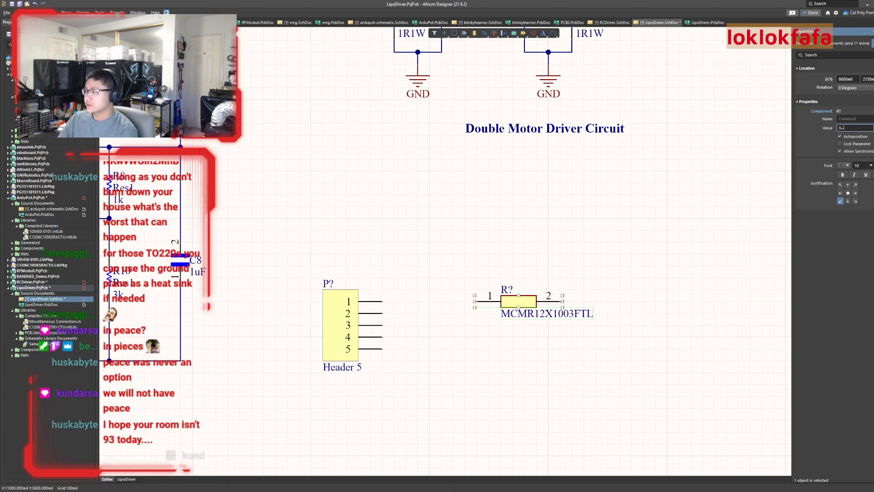
pyautogui.press('Return')
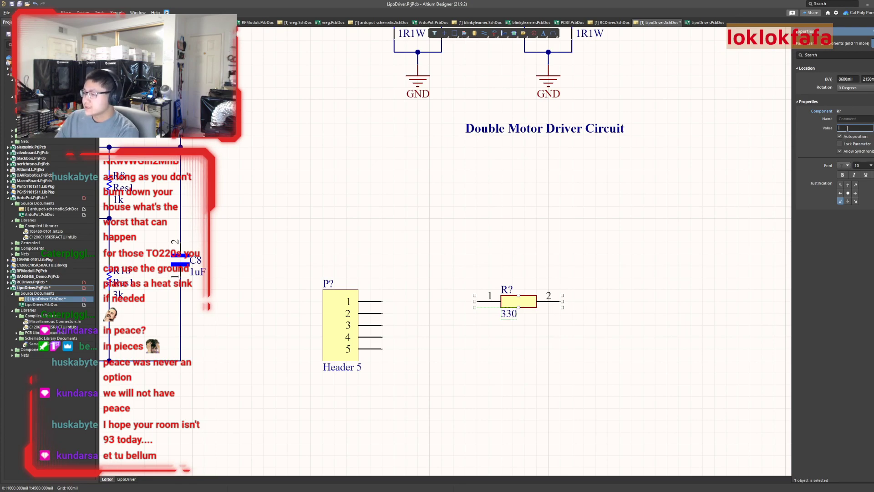
pyautogui.write('1k')
pyautogui.press('Return')
pyautogui.moveTo(522, 307); pyautogui.dragTo(489, 379)
pyautogui.press('space')
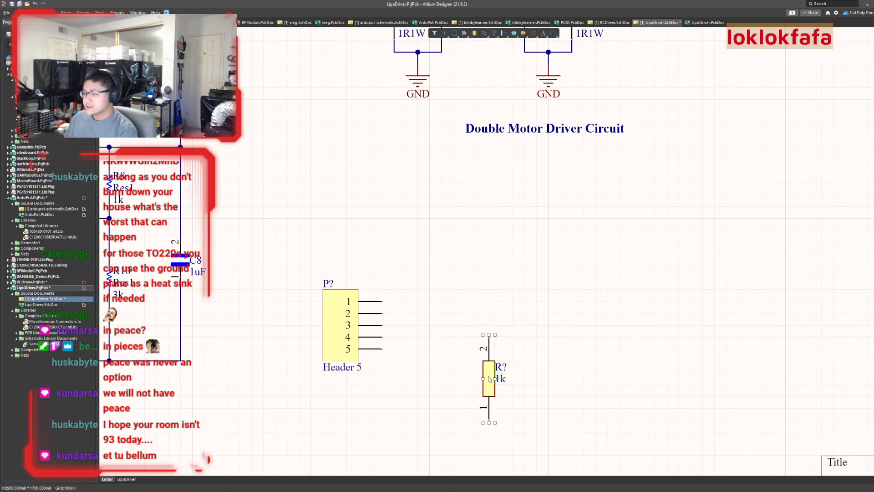
# Move the five-pin header further up and shift the 1k resistor slightly toward it.
pyautogui.keyDown('ctrl'); pyautogui.scroll(-3, 488, 346); pyautogui.keyUp('ctrl')
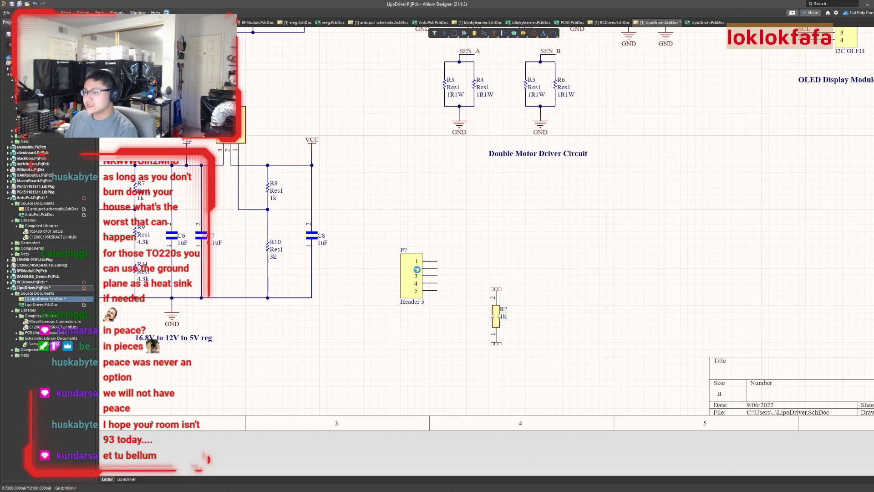
pyautogui.moveTo(417, 272); pyautogui.dragTo(403, 229)
pyautogui.moveTo(489, 324); pyautogui.dragTo(479, 336)
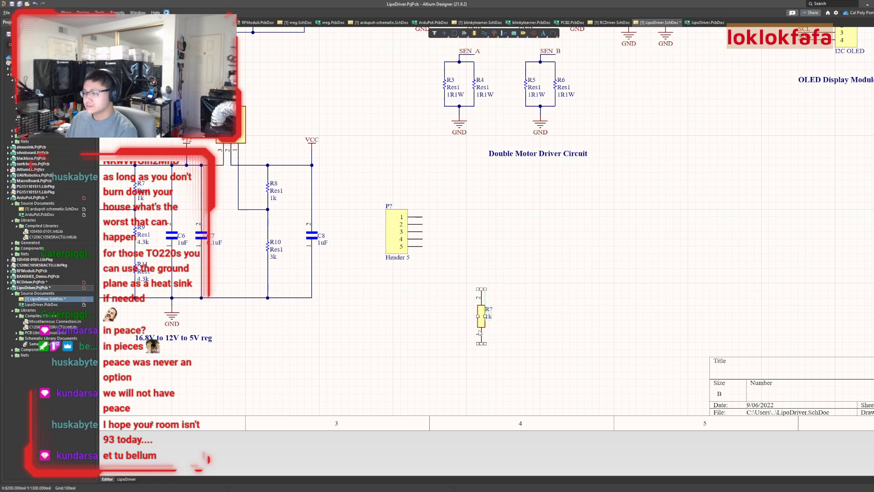
# Copy the 1k resistor three times to form an evenly spaced row of four.
pyautogui.hotkey('ctrl', 'c')
pyautogui.hotkey('ctrl', 'v')
pyautogui.click(504, 343)
pyautogui.hotkey('ctrl', 'v')
pyautogui.click(527, 344)
pyautogui.hotkey('ctrl', 'v')
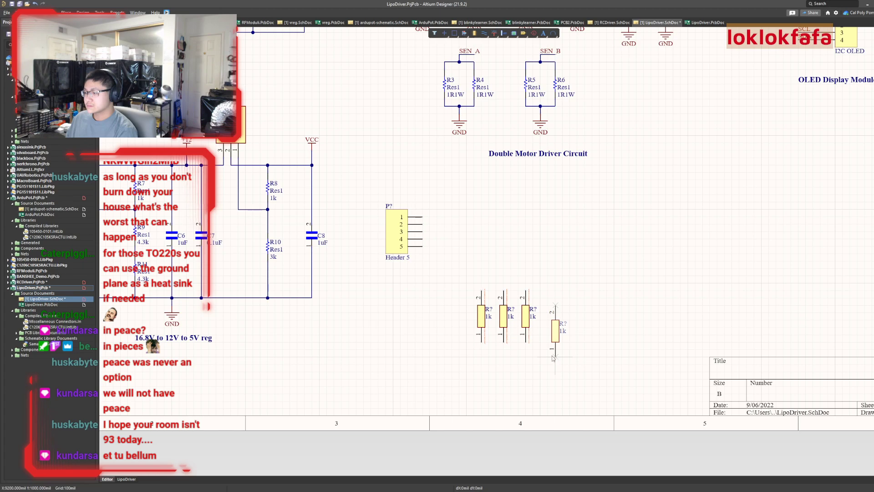
pyautogui.click(550, 342)
# Paste two more 1k resistors side by side above the middle of the four-resistor row.
pyautogui.keyDown('ctrl'); pyautogui.scroll(3, 533, 342); pyautogui.keyUp('ctrl')
pyautogui.moveTo(618, 342); pyautogui.dragTo(665, 432, button='right')
pyautogui.hotkey('ctrl', 'v')
pyautogui.click(525, 288)
pyautogui.hotkey('ctrl', 'v')
pyautogui.click(570, 287)
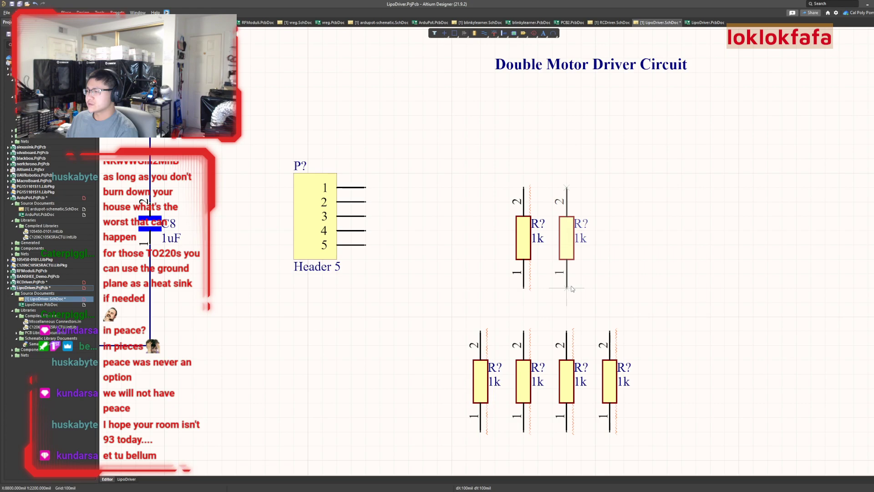
# Set the value of the second resistor in the upper pair to 2k.
pyautogui.doubleClick(582, 239)
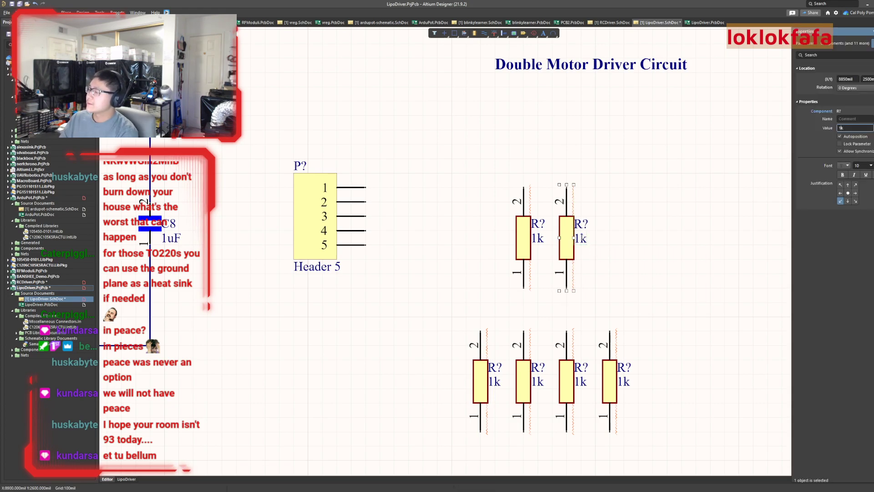
pyautogui.press('Return')
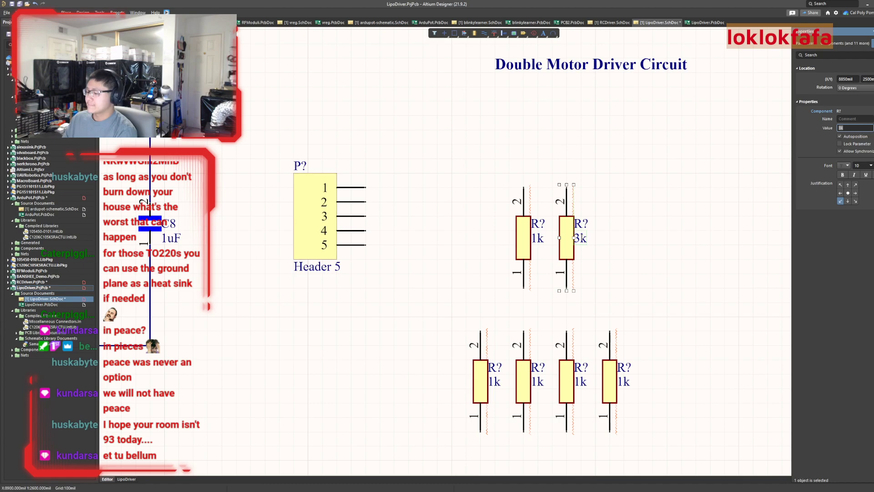
pyautogui.write('2k')
pyautogui.press('Return')
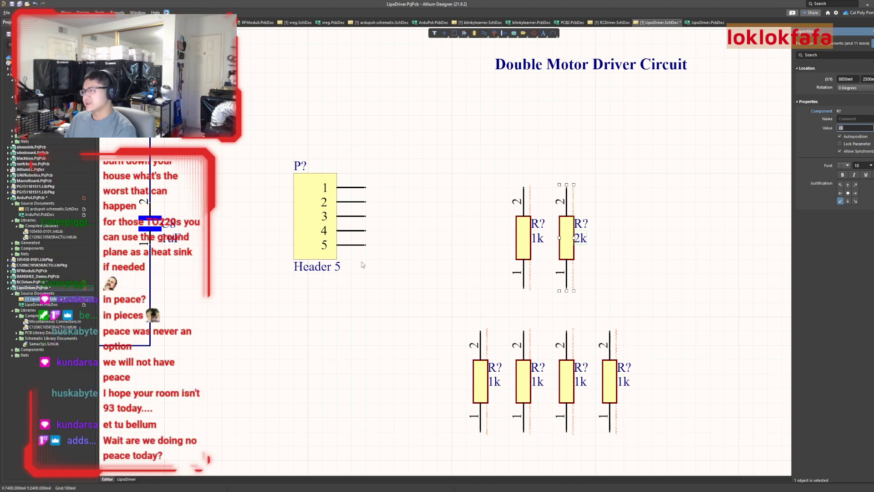
pyautogui.click(566, 246)
pyautogui.keyDown('ctrl'); pyautogui.scroll(-2, 635, 303); pyautogui.keyUp('ctrl')
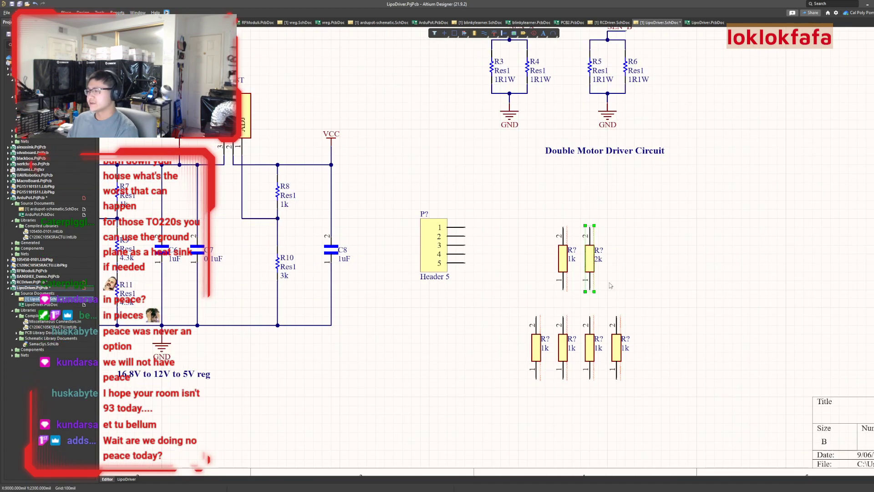
pyautogui.moveTo(555, 211); pyautogui.dragTo(579, 285)
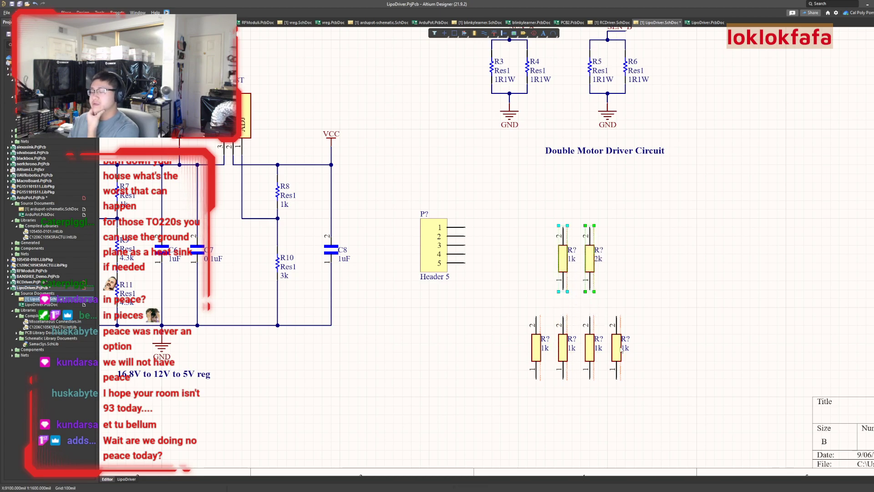
pyautogui.click(644, 338)
pyautogui.keyDown('ctrl'); pyautogui.scroll(2, 600, 263); pyautogui.keyUp('ctrl')
pyautogui.click(560, 237)
pyautogui.click(602, 253)
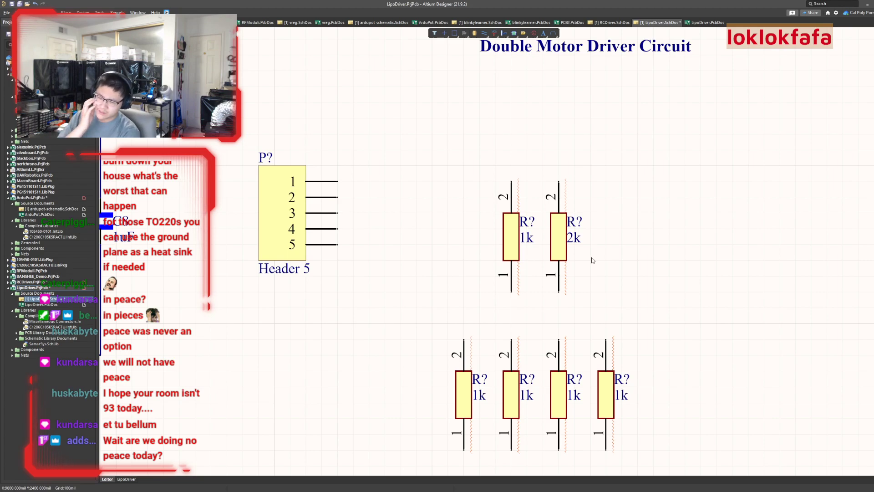
# Copy the 2k resistor to the right to make a third upper resistor and set its value to 3k.
pyautogui.click(562, 240)
pyautogui.keyDown('shift'); pyautogui.moveTo(561, 240); pyautogui.dragTo(609, 292); pyautogui.keyUp('shift')
pyautogui.doubleClick(622, 238)
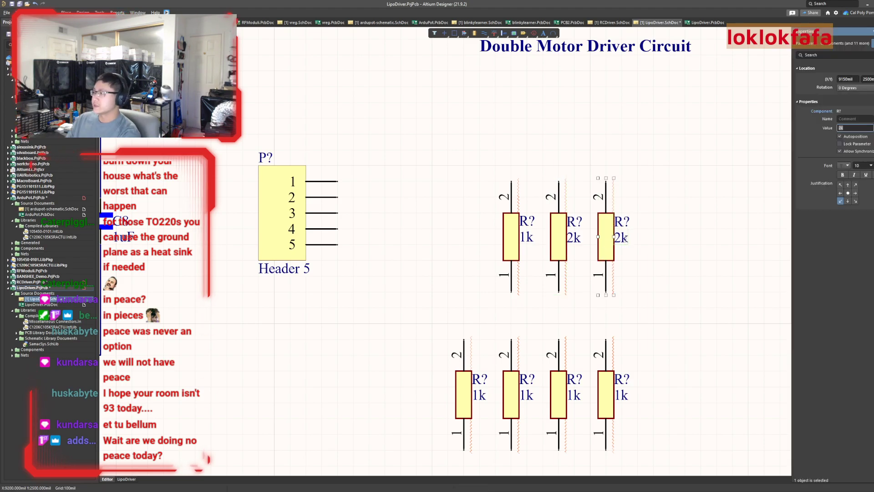
pyautogui.write('3k')
pyautogui.press('Return')
# Copy a GND symbol from the motor driver circuit to below the middle of the lower resistor row.
pyautogui.keyDown('ctrl'); pyautogui.scroll(-1, 385, 285); pyautogui.keyUp('ctrl')
pyautogui.keyDown('ctrl'); pyautogui.scroll(-4, 384, 285); pyautogui.keyUp('ctrl')
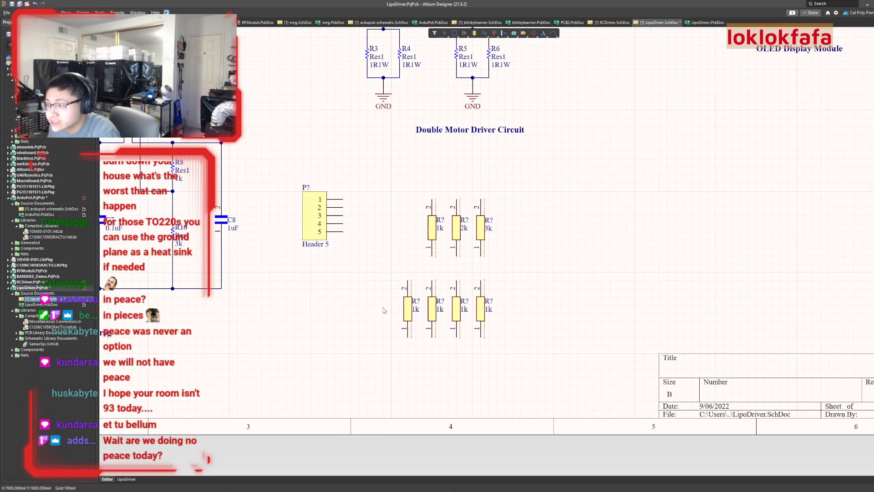
pyautogui.moveTo(407, 373); pyautogui.dragTo(410, 367, button='right')
pyautogui.keyDown('shift'); pyautogui.moveTo(392, 137); pyautogui.dragTo(446, 392); pyautogui.keyUp('shift')
# Shift the two right-hand resistor columns slightly right and recentre the GND symbol beneath the lower row.
pyautogui.keyDown('ctrl'); pyautogui.scroll(2, 449, 394); pyautogui.keyUp('ctrl')
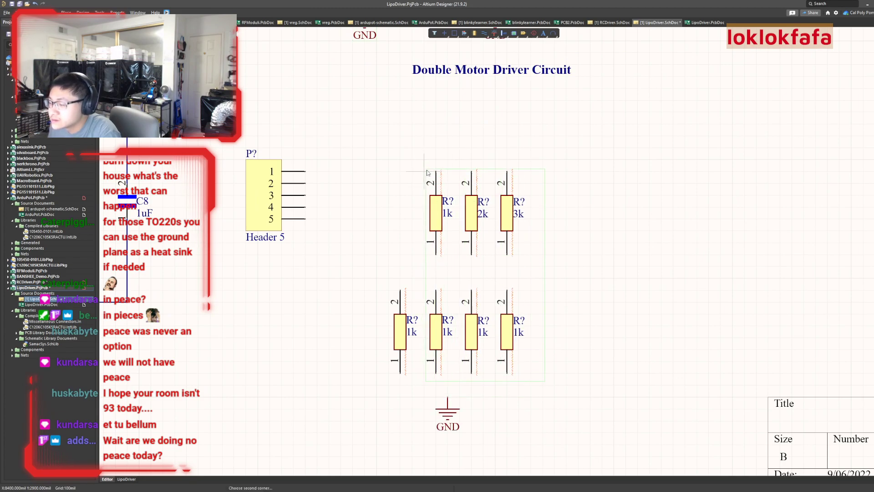
pyautogui.moveTo(483, 198); pyautogui.dragTo(485, 174)
pyautogui.moveTo(445, 419); pyautogui.dragTo(457, 419)
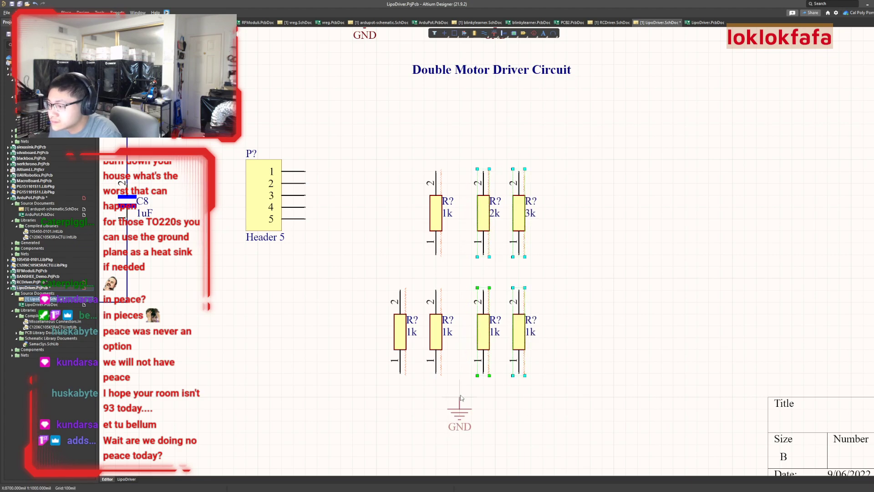
pyautogui.click(442, 297)
# Try joining the lower pins of the four bottom resistors with one straight wire, and undo it.
pyautogui.hotkey('ctrl', 'w')
pyautogui.click(400, 372)
pyautogui.click(519, 372)
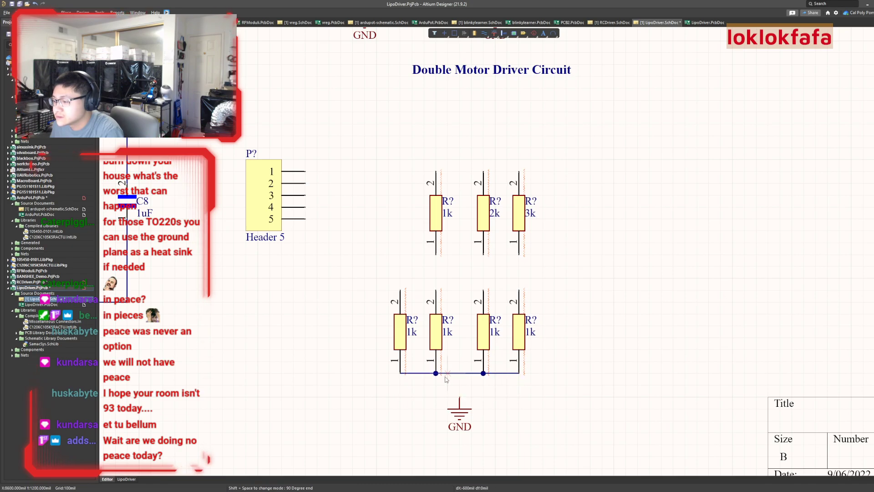
pyautogui.press('Escape')
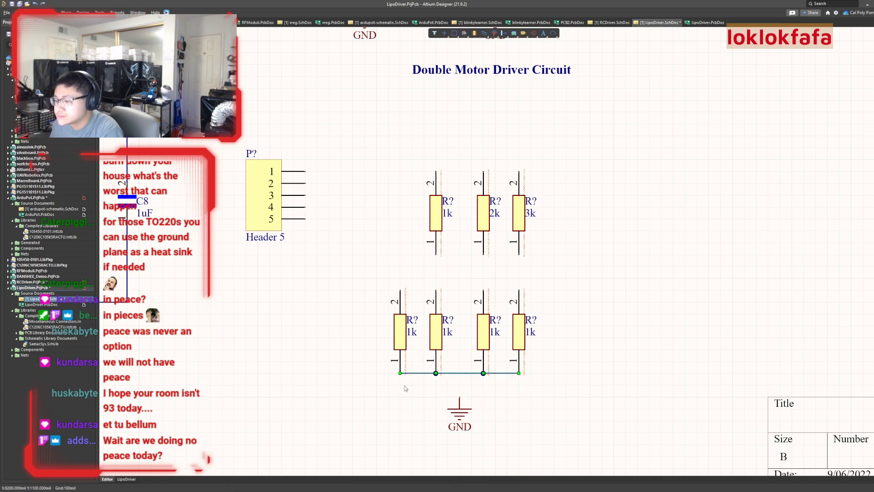
pyautogui.click(411, 401)
pyautogui.hotkey('ctrl', 'z')
# Wire the lower pins of all four bottom resistors to the GND symbol through a bus one grid step below them.
pyautogui.hotkey('ctrl', 'w')
pyautogui.click(401, 373)
pyautogui.click(459, 385)
pyautogui.click(518, 373)
pyautogui.click(436, 374)
pyautogui.click(436, 385)
# Wire each of the three upper resistors straight down to the 1k resistor beneath it.
pyautogui.click(435, 290)
pyautogui.click(436, 255)
pyautogui.click(483, 290)
pyautogui.click(483, 255)
pyautogui.click(519, 290)
pyautogui.click(518, 255)
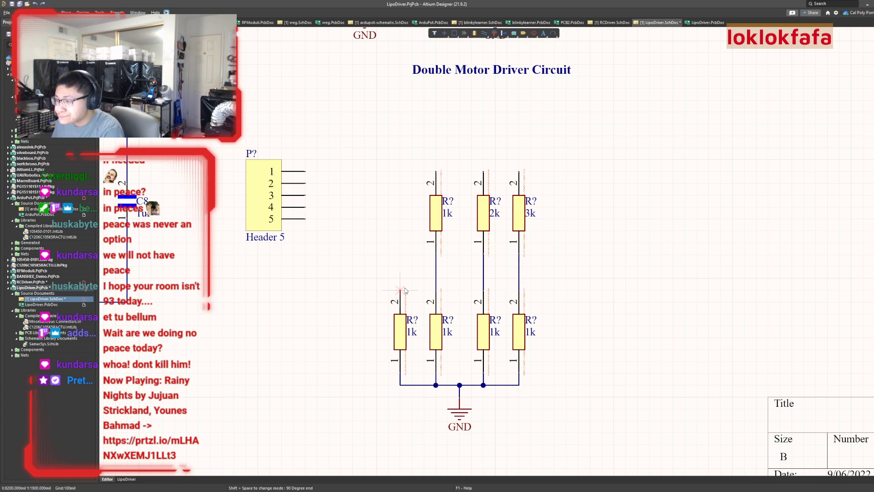
# Draw a wire from the top of the leftmost lower resistor up to the level of the upper resistors' top pins.
pyautogui.click(401, 290)
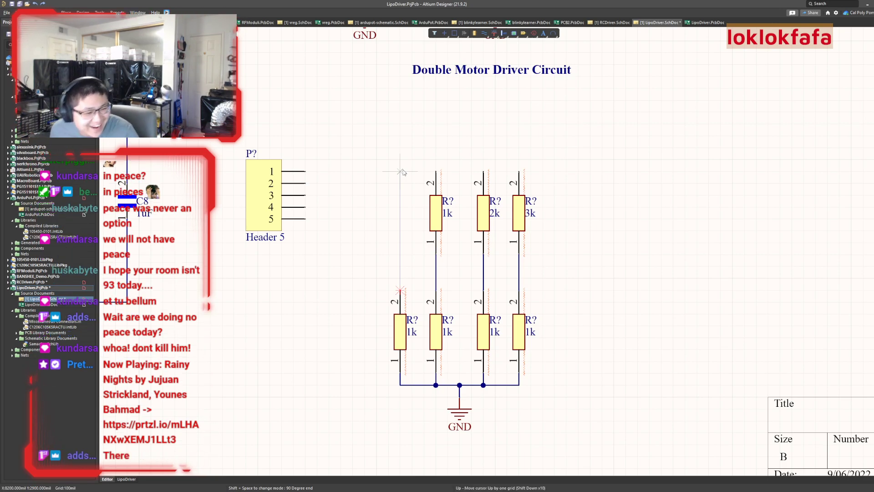
pyautogui.scroll(1, 399, 163)
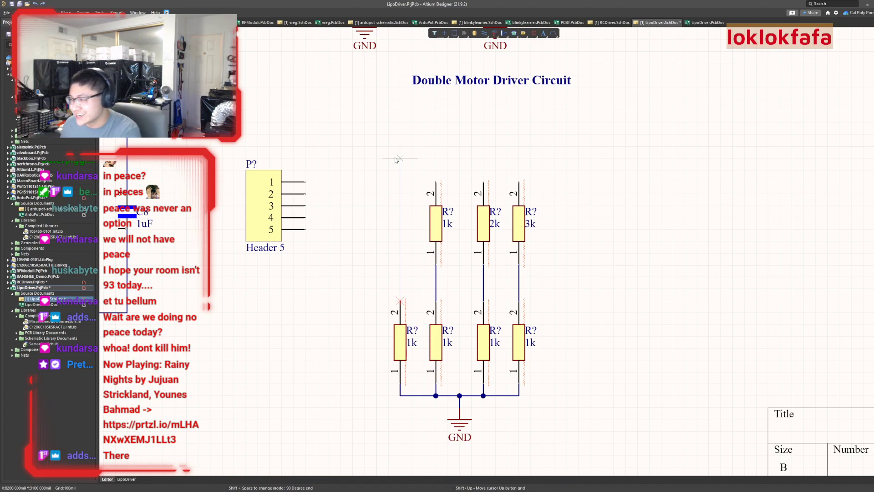
pyautogui.click(400, 183)
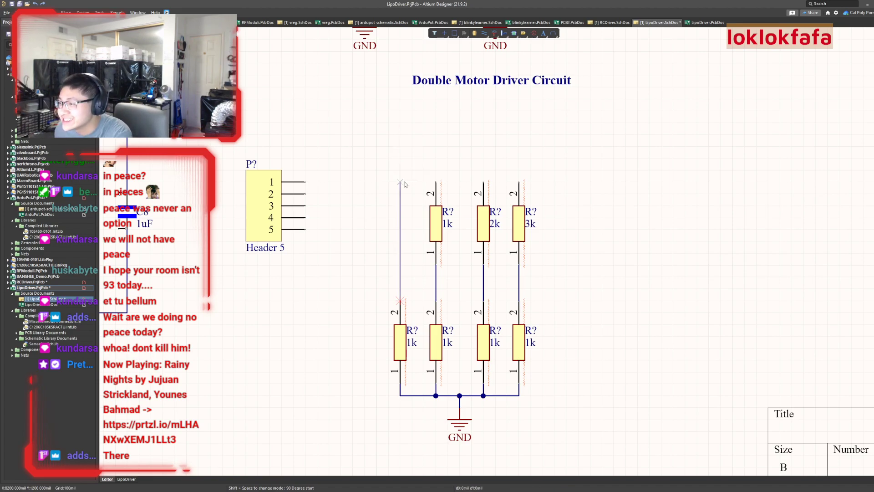
pyautogui.rightClick(403, 174)
pyautogui.rightClick(364, 195)
# Move the I2C OLED display block up, closer to the Solenoid Actuator Circuit.
pyautogui.moveTo(358, 220); pyautogui.dragTo(377, 254, button='right')
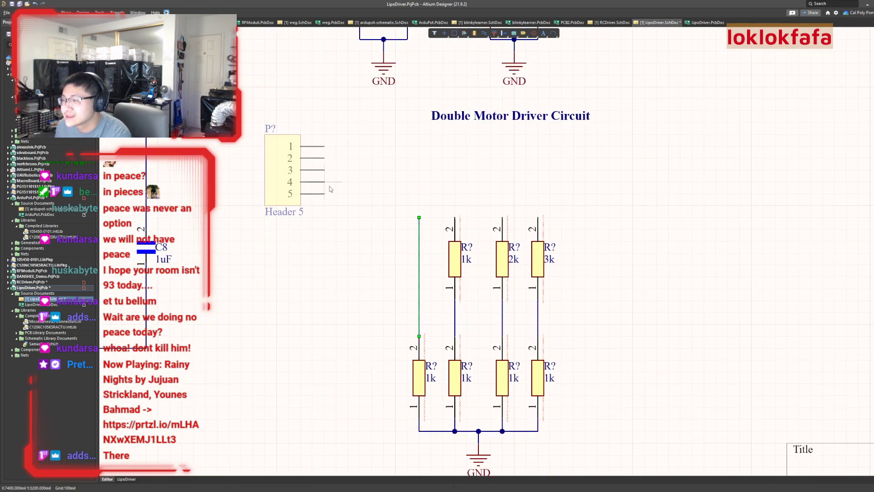
pyautogui.keyDown('ctrl'); pyautogui.scroll(-2, 346, 255); pyautogui.keyUp('ctrl')
pyautogui.keyDown('ctrl'); pyautogui.scroll(-2, 508, 430); pyautogui.keyUp('ctrl')
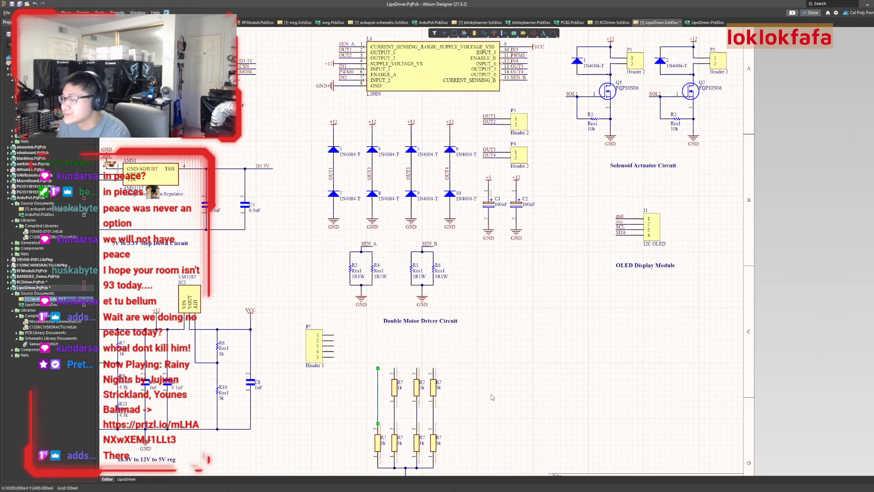
pyautogui.click(640, 231)
pyautogui.moveTo(640, 231); pyautogui.dragTo(633, 208)
# Move the five-pin header and the wired resistor network to the free area beneath the OLED Display Module.
pyautogui.moveTo(620, 286); pyautogui.dragTo(583, 205, button='right')
pyautogui.moveTo(443, 432); pyautogui.dragTo(552, 208)
pyautogui.keyDown('ctrl'); pyautogui.scroll(3, 566, 317); pyautogui.keyUp('ctrl')
pyautogui.moveTo(554, 334); pyautogui.dragTo(628, 391, button='right')
pyautogui.keyDown('ctrl'); pyautogui.scroll(-3, 525, 397); pyautogui.keyUp('ctrl')
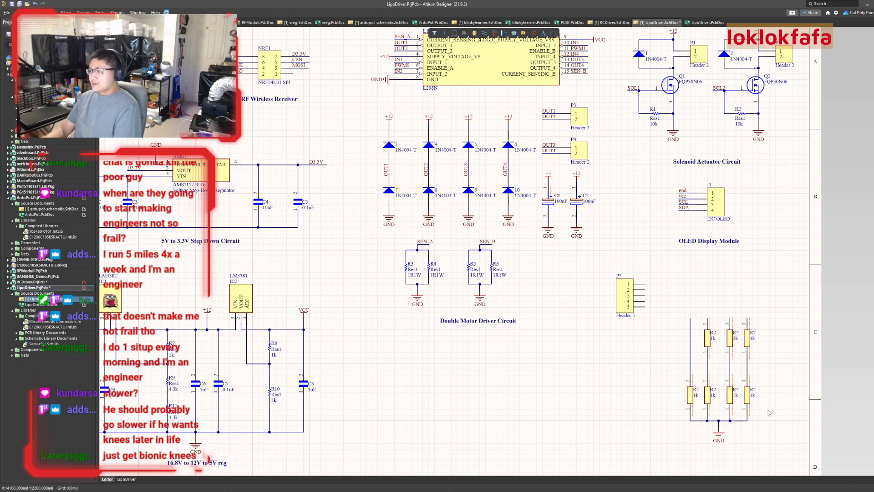
# Rotate the five-pin header so its pins face down and centre it above the resistor network.
pyautogui.moveTo(417, 453); pyautogui.dragTo(390, 456, button='right')
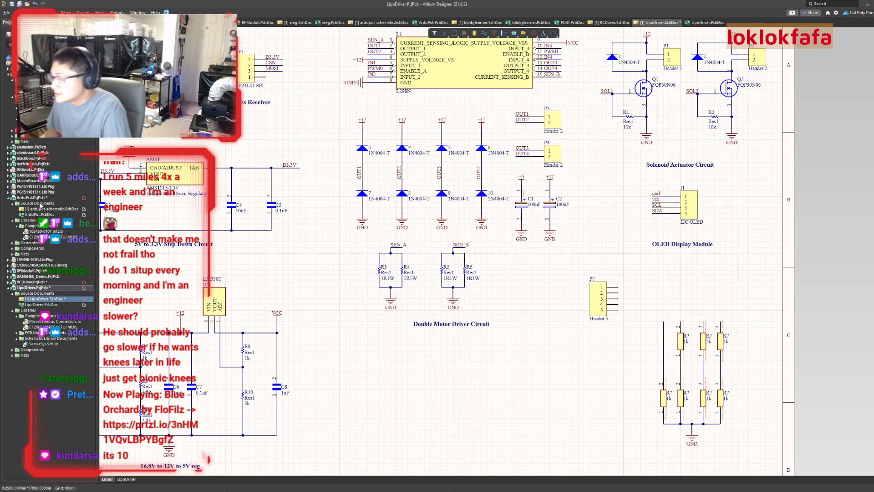
pyautogui.moveTo(606, 298); pyautogui.dragTo(664, 298)
pyautogui.press('space')
pyautogui.press('space')
pyautogui.press('space')
pyautogui.moveTo(714, 307); pyautogui.dragTo(646, 309, button='right')
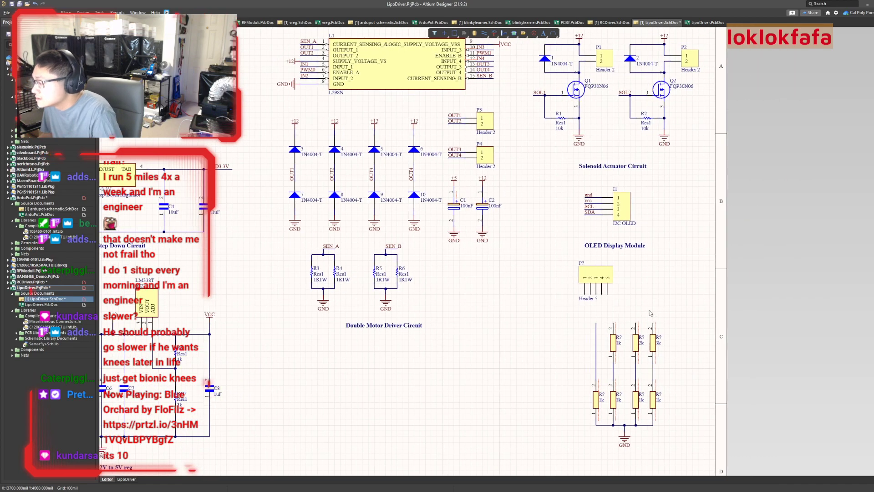
pyautogui.keyDown('ctrl'); pyautogui.scroll(2, 644, 309); pyautogui.keyUp('ctrl')
pyautogui.moveTo(570, 258); pyautogui.dragTo(618, 290)
pyautogui.moveTo(673, 330); pyautogui.dragTo(614, 280, button='right')
# Move the header's value label above its body and set the text to LiPo JST.
pyautogui.moveTo(547, 253); pyautogui.dragTo(538, 179)
pyautogui.doubleClick(538, 179)
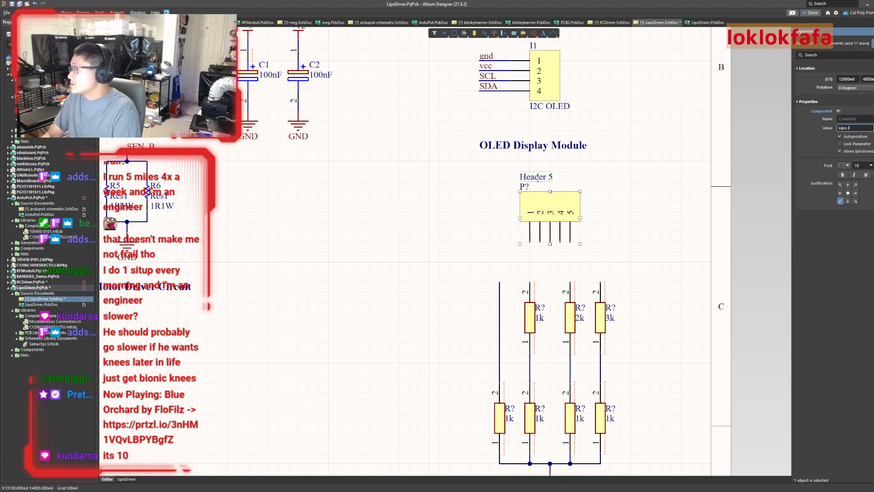
pyautogui.write('LiPo JST')
pyautogui.press('Return')
pyautogui.click(596, 216)
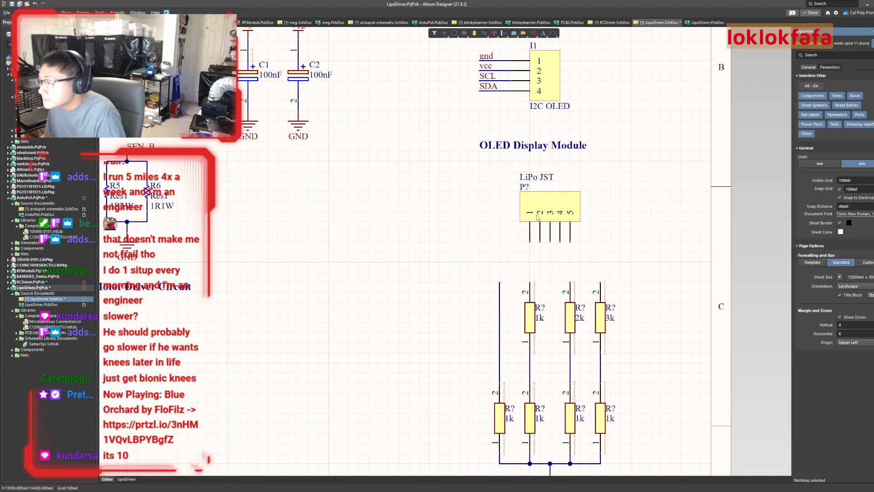
# Wire header pin 5 to the 3k resistor and pin 4 to the 2k resistor.
pyautogui.hotkey('ctrl', 'w')
pyautogui.click(570, 242)
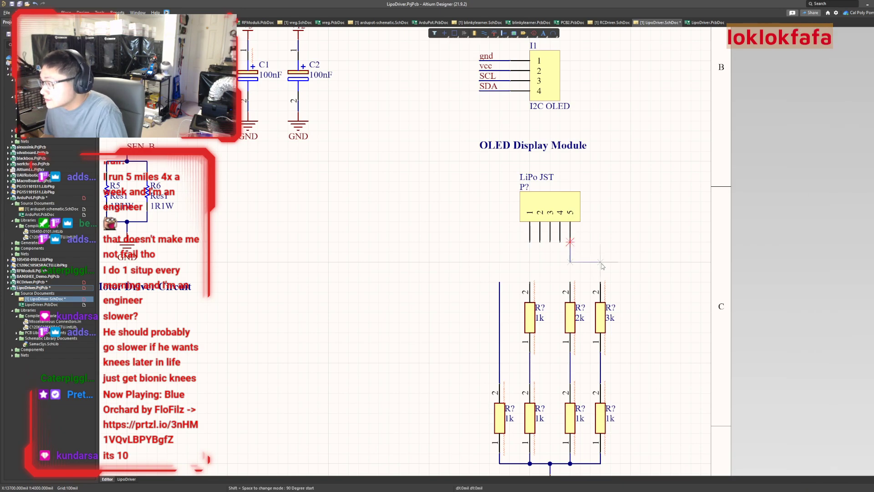
pyautogui.click(600, 282)
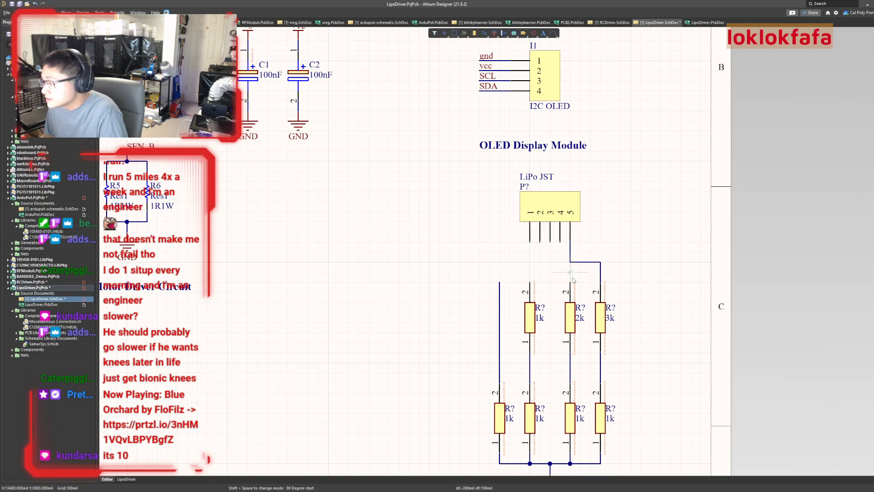
pyautogui.click(570, 282)
pyautogui.click(560, 272)
pyautogui.click(560, 242)
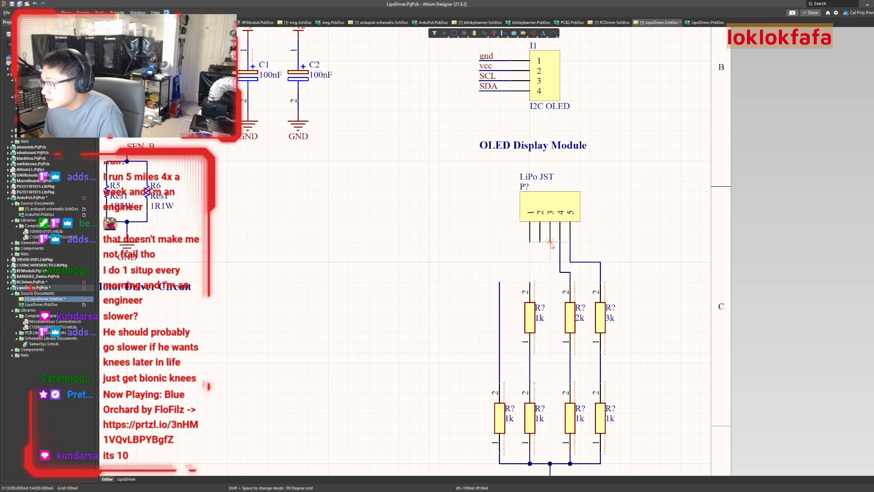
# Wire header pin 3 to the upper 1k resistor and pin 2 to the leftmost vertical wire.
pyautogui.click(550, 242)
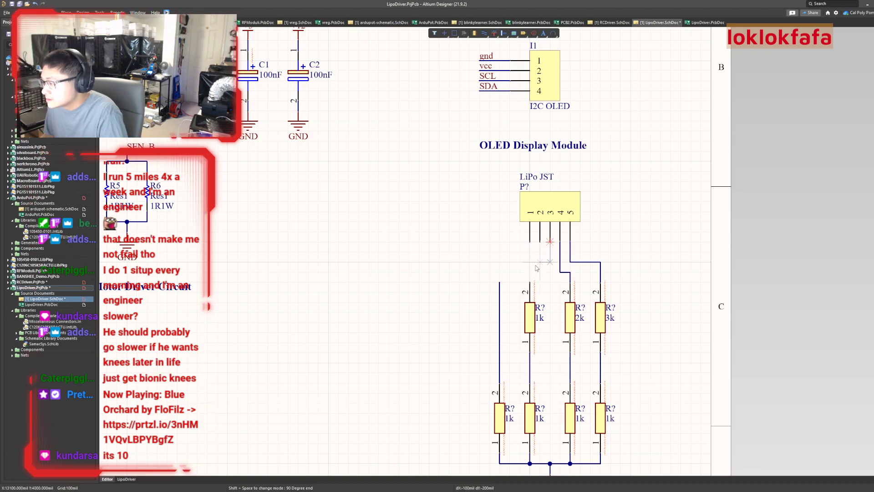
pyautogui.click(530, 262)
pyautogui.click(529, 283)
pyautogui.click(540, 242)
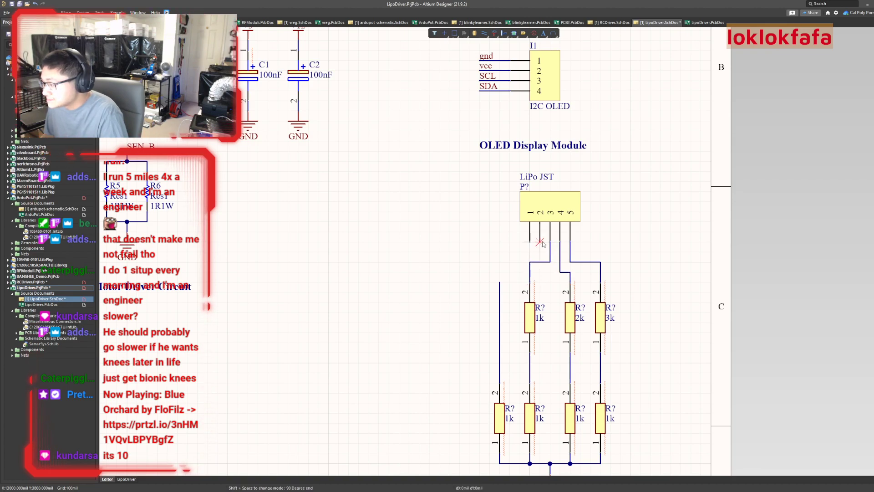
pyautogui.click(499, 251)
pyautogui.click(500, 282)
# Draw a wire from header pin 1 out to the left, ending two grid steps beyond the leftmost resistor column.
pyautogui.click(529, 242)
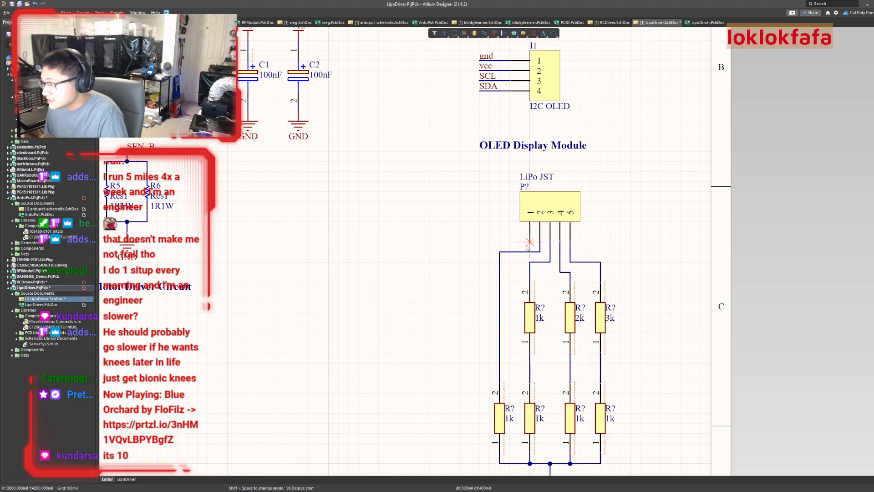
pyautogui.scroll(1, 474, 278)
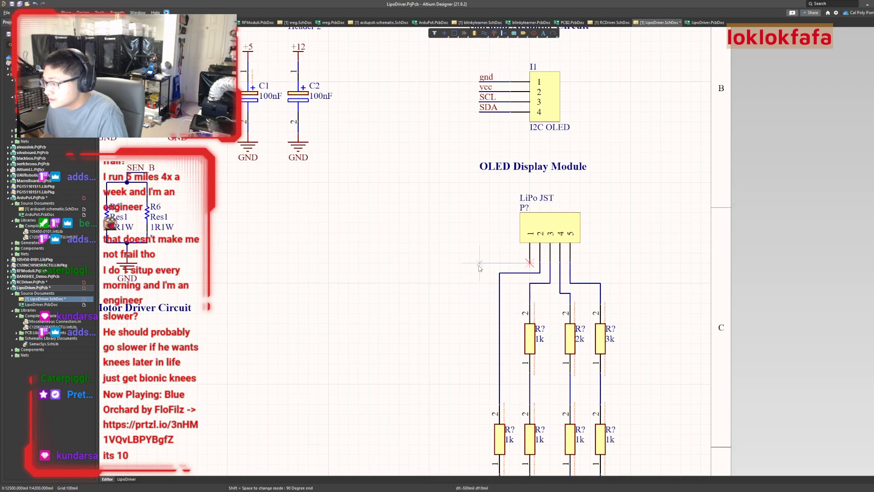
pyautogui.press('space')
pyautogui.scroll(-1, 476, 268)
pyautogui.scroll(-5, 474, 273)
pyautogui.rightClick(471, 186)
pyautogui.rightClick(517, 201)
pyautogui.click(480, 126)
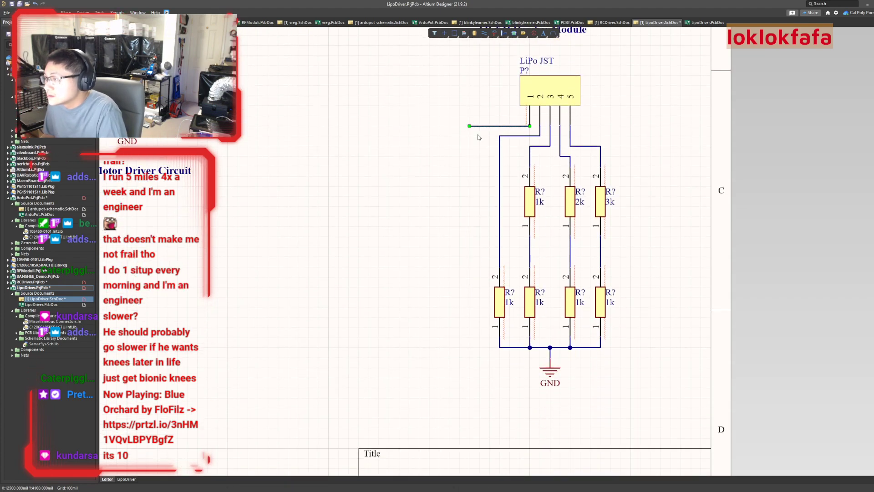
pyautogui.moveTo(472, 129); pyautogui.dragTo(480, 127)
# Add a copied GND symbol wired to the pin 1 line and move it down level with the resistors' ground.
pyautogui.click(548, 378)
pyautogui.hotkey('ctrl', 'c')
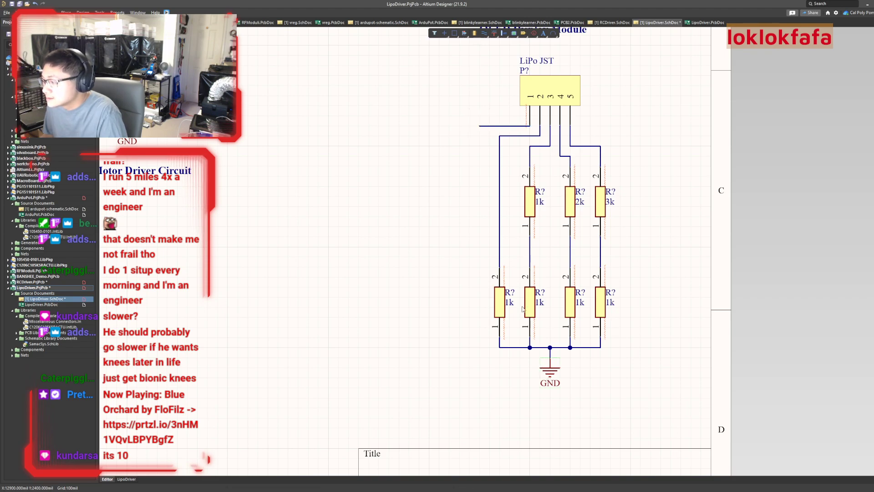
pyautogui.hotkey('ctrl', 'v')
pyautogui.click(482, 145)
pyautogui.hotkey('ctrl', 'w')
pyautogui.click(480, 130)
pyautogui.click(480, 146)
pyautogui.press('Escape')
pyautogui.moveTo(479, 167); pyautogui.dragTo(480, 358)
# Shift the whole LiPo header and resistor network one grid step left under the OLED Display Module title.
pyautogui.moveTo(528, 395); pyautogui.dragTo(457, 369, button='right')
pyautogui.keyDown('ctrl'); pyautogui.scroll(-1, 457, 369); pyautogui.keyUp('ctrl')
pyautogui.moveTo(536, 363); pyautogui.dragTo(532, 397, button='right')
pyautogui.moveTo(548, 428); pyautogui.dragTo(419, 160)
pyautogui.moveTo(473, 186); pyautogui.dragTo(461, 220)
pyautogui.rightClick(521, 267)
pyautogui.click(536, 237)
# Copy the OLED Display Module title beneath the resistor network, change it to LiPo Voltage Probe, and centre it there.
pyautogui.keyDown('shift'); pyautogui.moveTo(497, 147); pyautogui.dragTo(469, 407); pyautogui.keyUp('shift')
pyautogui.doubleClick(468, 404)
pyautogui.write('LiP')
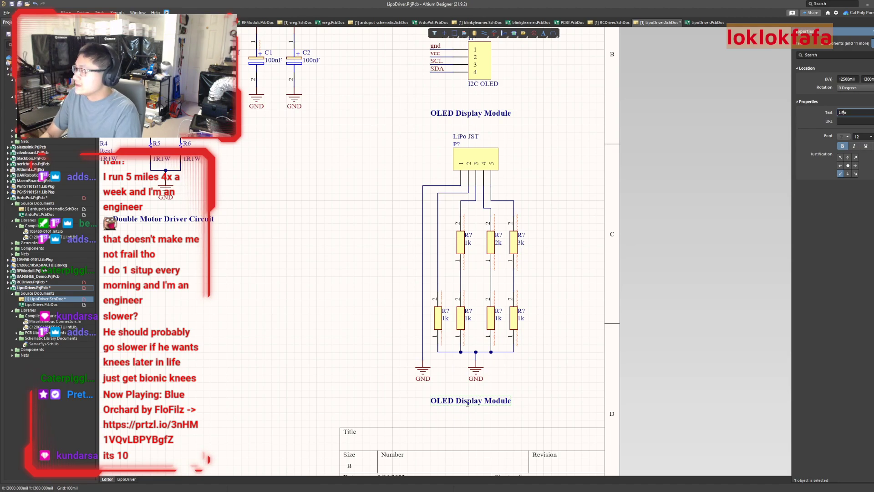
pyautogui.write('o Voltage Probe')
pyautogui.press('Return')
pyautogui.moveTo(475, 403); pyautogui.dragTo(483, 403)
pyautogui.click(513, 407)
# Move the OLED Display Module and LiPo Voltage Probe titles slightly up, closer to their circuits.
pyautogui.moveTo(535, 413); pyautogui.dragTo(550, 420, button='right')
pyautogui.keyDown('ctrl'); pyautogui.scroll(-1, 526, 401); pyautogui.keyUp('ctrl')
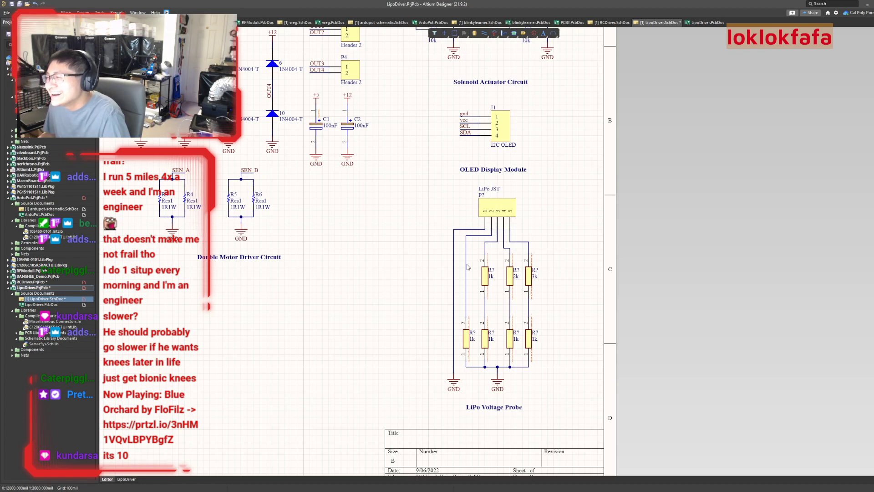
pyautogui.moveTo(473, 169); pyautogui.dragTo(473, 153)
pyautogui.moveTo(474, 407); pyautogui.dragTo(472, 398)
# Copy the Arduino Pro Micro's rst net label onto the wire of pin A0 and rename the copy A0.
pyautogui.moveTo(347, 364); pyautogui.dragTo(696, 475, button='right')
pyautogui.moveTo(273, 150); pyautogui.dragTo(544, 257, button='right')
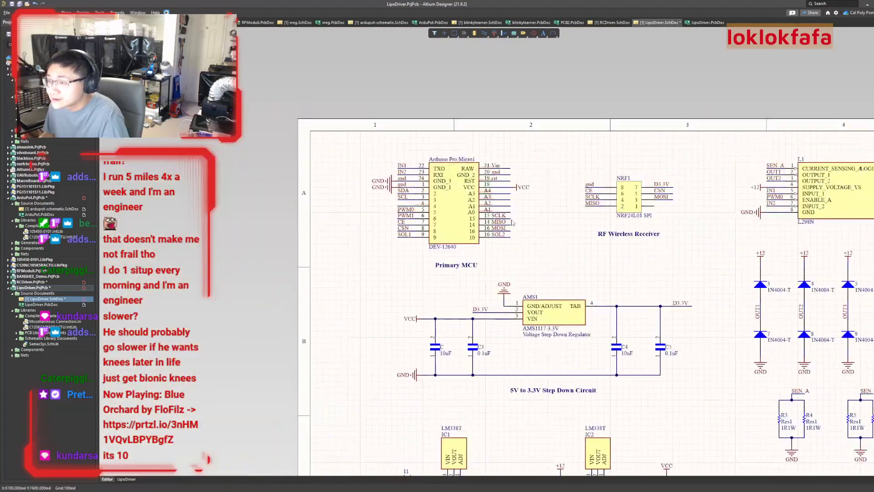
pyautogui.keyDown('ctrl'); pyautogui.scroll(5, 496, 179); pyautogui.keyUp('ctrl')
pyautogui.click(497, 181)
pyautogui.hotkey('ctrl', 'c')
pyautogui.hotkey('ctrl', 'v')
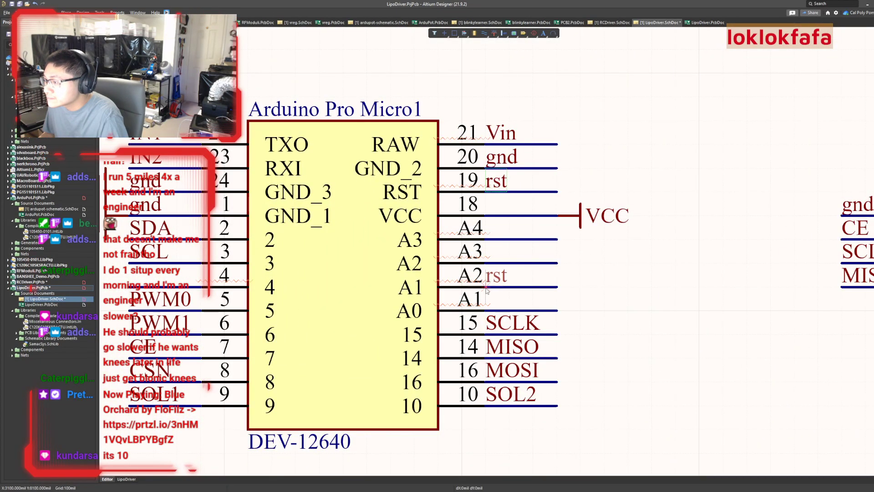
pyautogui.click(493, 300)
pyautogui.doubleClick(493, 299)
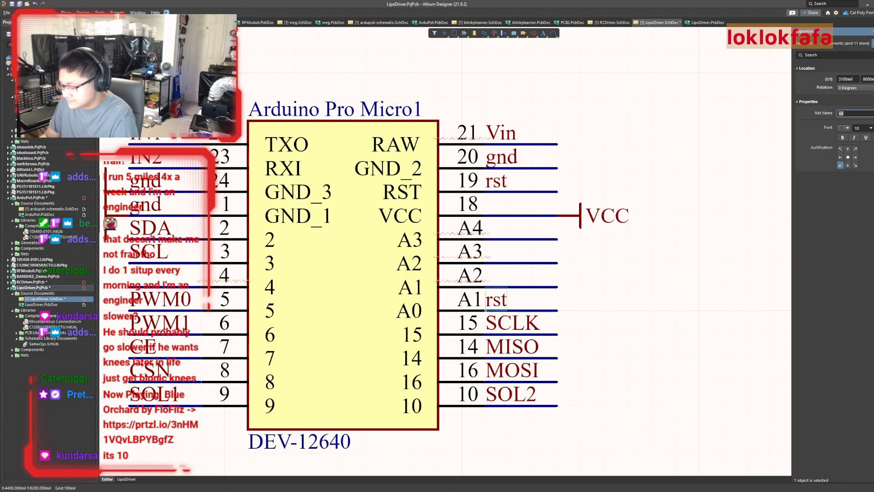
pyautogui.write('A0')
pyautogui.press('Return')
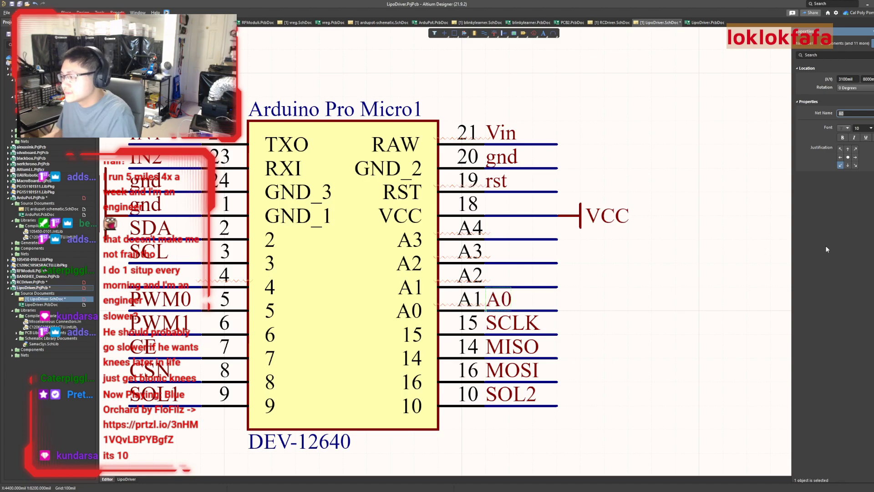
# Copy the A0 net label onto the three analog pin wires above it and rename the lowest copy A1.
pyautogui.keyDown('shift'); pyautogui.moveTo(500, 298); pyautogui.dragTo(499, 228); pyautogui.keyUp('shift')
pyautogui.doubleClick(501, 273)
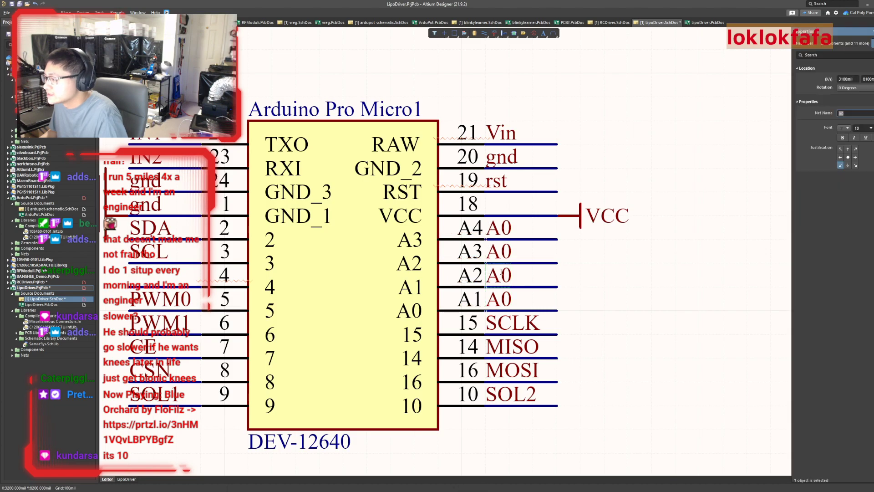
pyautogui.press('BackSpace')
pyautogui.write('1')
pyautogui.press('Return')
# Rename the two remaining A0 net label copies on the Arduino's A2 and A3 pin wires as A2 and A3.
pyautogui.doubleClick(495, 251)
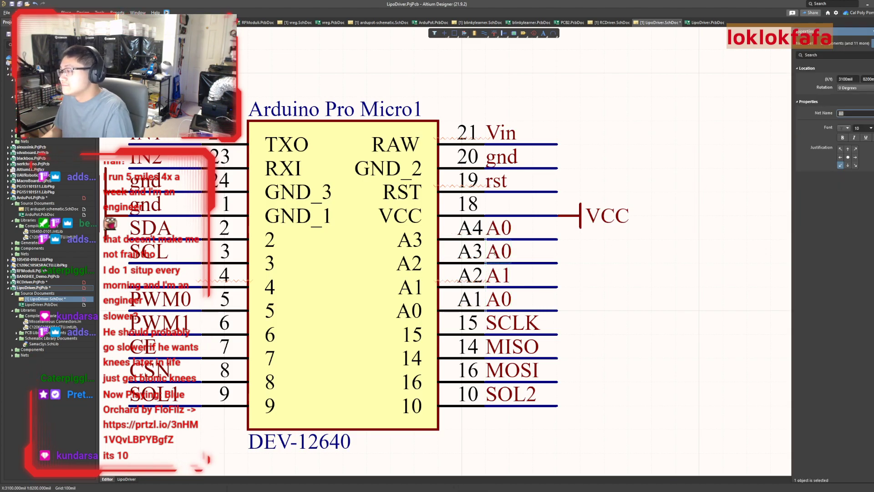
pyautogui.press('BackSpace')
pyautogui.write('2')
pyautogui.press('Return')
pyautogui.doubleClick(495, 225)
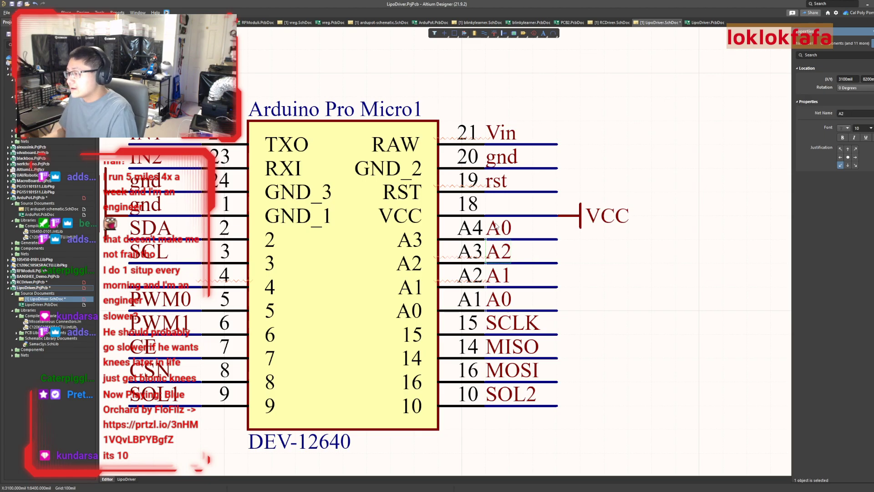
pyautogui.press('BackSpace')
pyautogui.write('3')
pyautogui.press('Return')
# Paste copies of the A0 net label onto the four wires just above the lower resistors of the LiPo voltage probe.
pyautogui.keyDown('ctrl'); pyautogui.scroll(-5, 522, 205); pyautogui.keyUp('ctrl')
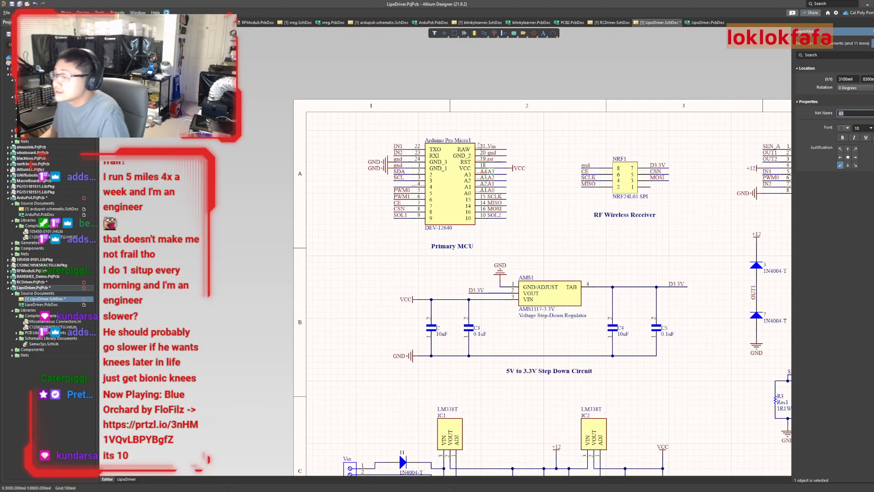
pyautogui.moveTo(523, 206); pyautogui.dragTo(263, 143, button='right')
pyautogui.moveTo(539, 376); pyautogui.dragTo(492, 348, button='right')
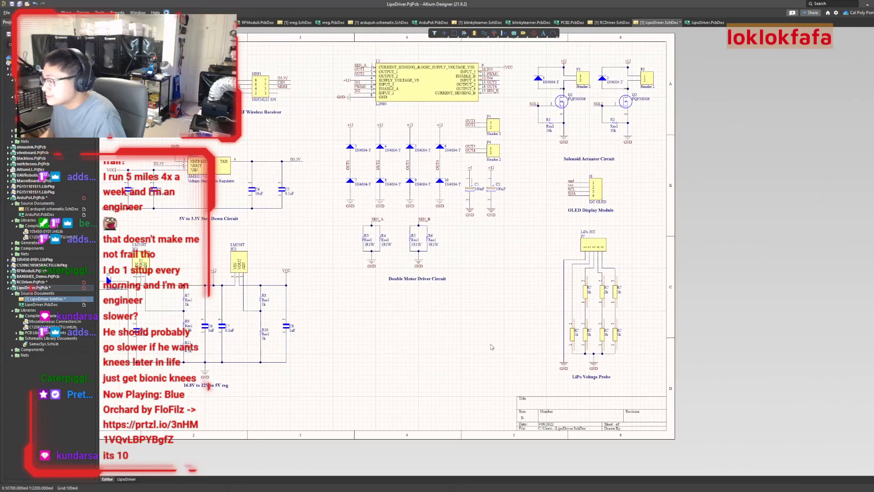
pyautogui.moveTo(262, 168); pyautogui.dragTo(448, 335, button='right')
pyautogui.keyDown('ctrl'); pyautogui.scroll(5, 407, 285); pyautogui.keyUp('ctrl')
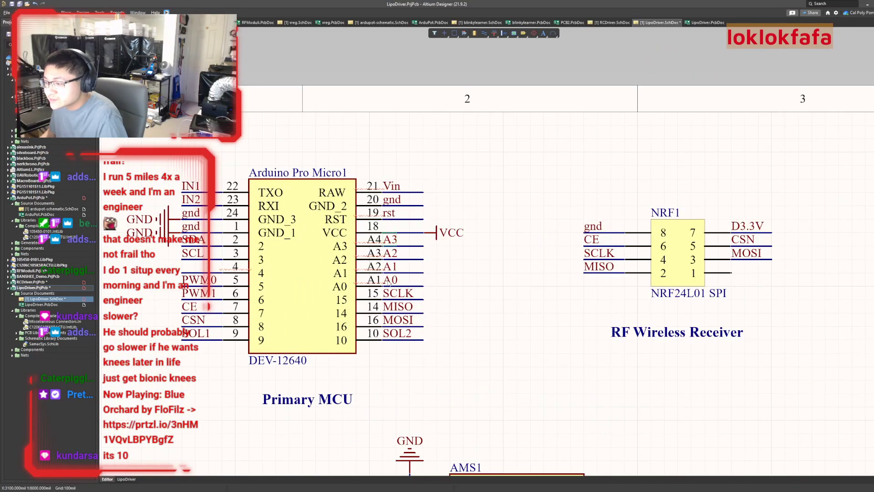
pyautogui.moveTo(769, 416); pyautogui.dragTo(421, 194, button='right')
pyautogui.keyDown('ctrl'); pyautogui.scroll(-5, 421, 195); pyautogui.keyUp('ctrl')
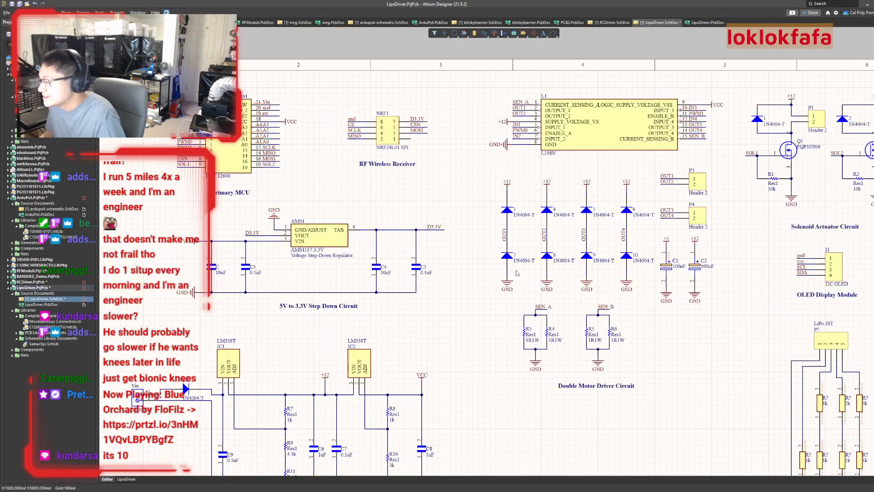
pyautogui.moveTo(682, 367); pyautogui.dragTo(320, 258, button='right')
pyautogui.keyDown('ctrl'); pyautogui.scroll(4, 435, 301); pyautogui.keyUp('ctrl')
pyautogui.keyDown('ctrl'); pyautogui.scroll(3, 459, 329); pyautogui.keyUp('ctrl')
pyautogui.moveTo(423, 327); pyautogui.dragTo(442, 254, button='right')
pyautogui.hotkey('ctrl', 'v')
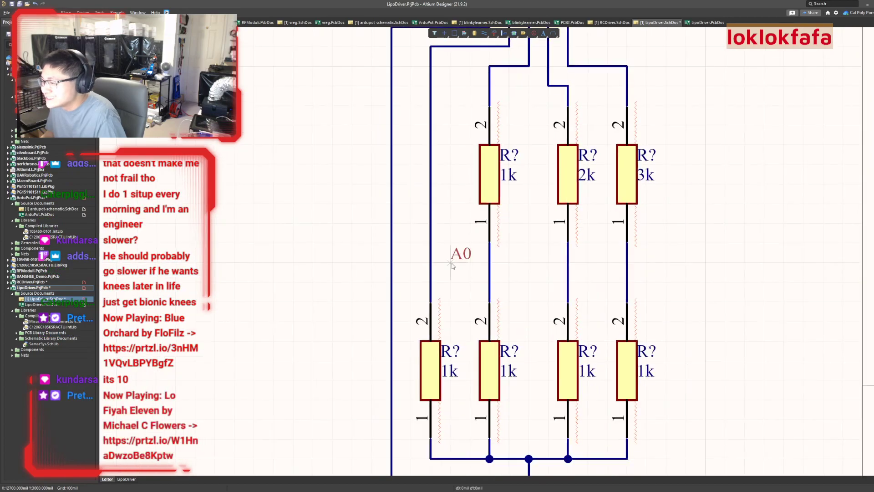
pyautogui.click(431, 282)
pyautogui.click(490, 283)
pyautogui.click(568, 283)
pyautogui.click(627, 282)
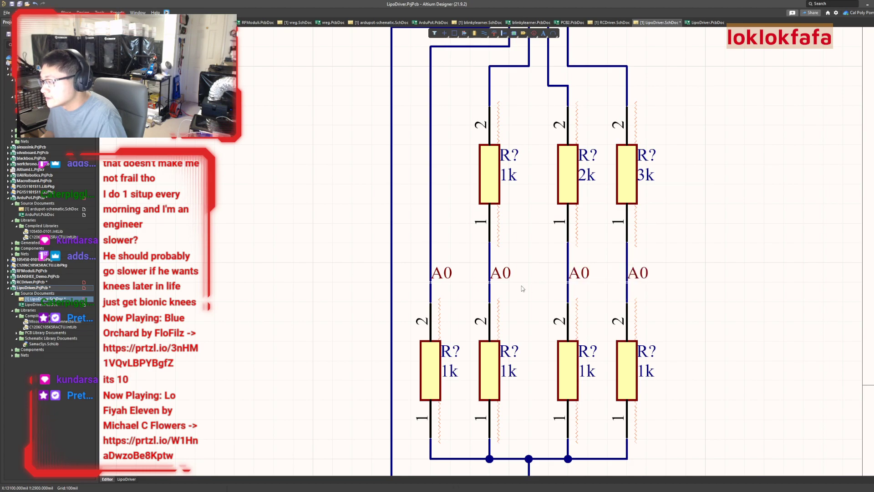
pyautogui.press('Escape')
# Rename the second, third and fourth A0 labels in the LiPo voltage probe as A1, A2 and A3.
pyautogui.doubleClick(494, 274)
pyautogui.write('A1')
pyautogui.press('Return')
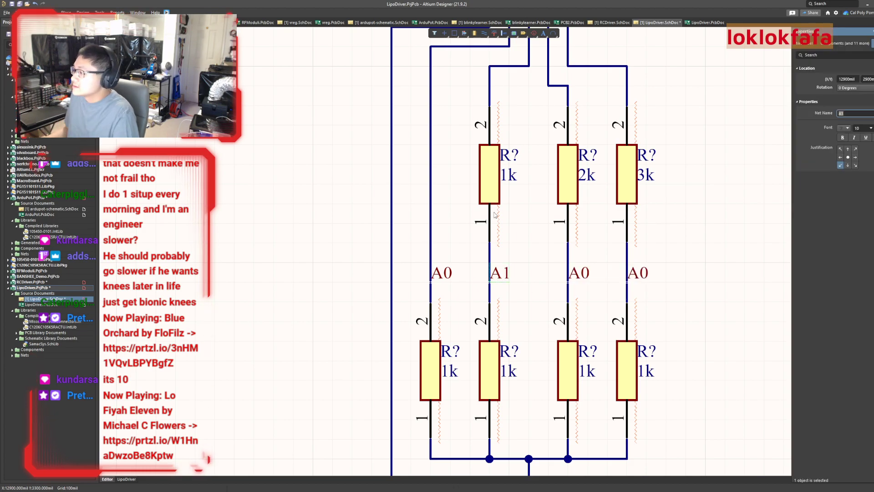
pyautogui.doubleClick(584, 271)
pyautogui.press('BackSpace')
pyautogui.write('2')
pyautogui.press('Return')
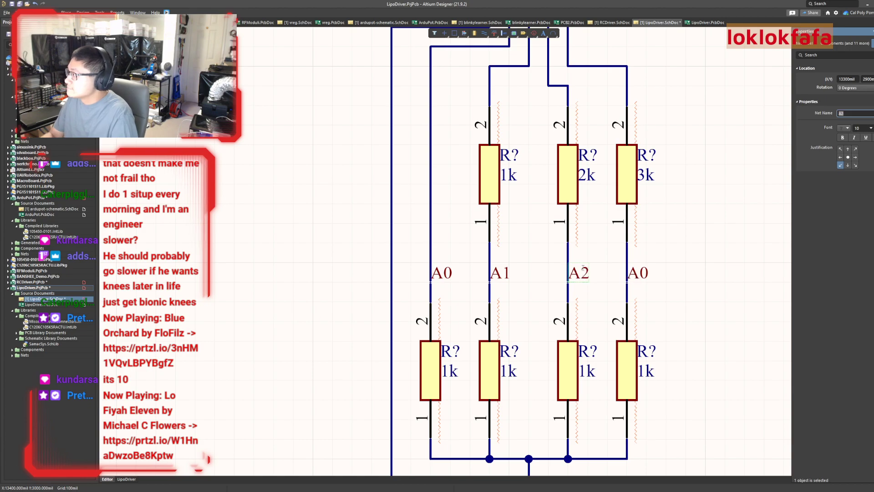
pyautogui.doubleClick(642, 272)
pyautogui.press('BackSpace')
pyautogui.write('3')
pyautogui.press('Return')
# Copy the LiPo Voltage Probe heading into the Title field of the sheet's title block.
pyautogui.keyDown('ctrl'); pyautogui.scroll(-5, 642, 272); pyautogui.keyUp('ctrl')
pyautogui.moveTo(684, 284); pyautogui.dragTo(722, 332, button='right')
pyautogui.keyDown('ctrl'); pyautogui.scroll(-2, 694, 331); pyautogui.keyUp('ctrl')
pyautogui.moveTo(670, 340); pyautogui.dragTo(604, 275, button='right')
pyautogui.keyDown('ctrl'); pyautogui.scroll(3, 564, 335); pyautogui.keyUp('ctrl')
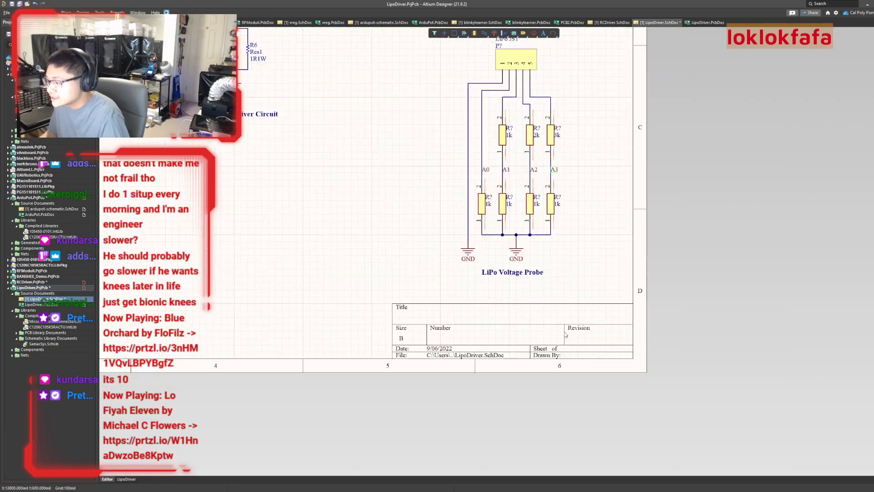
pyautogui.moveTo(426, 311); pyautogui.dragTo(461, 345, button='right')
pyautogui.keyDown('shift'); pyautogui.moveTo(522, 302); pyautogui.dragTo(459, 361); pyautogui.keyUp('shift')
pyautogui.write('RC LiPo')
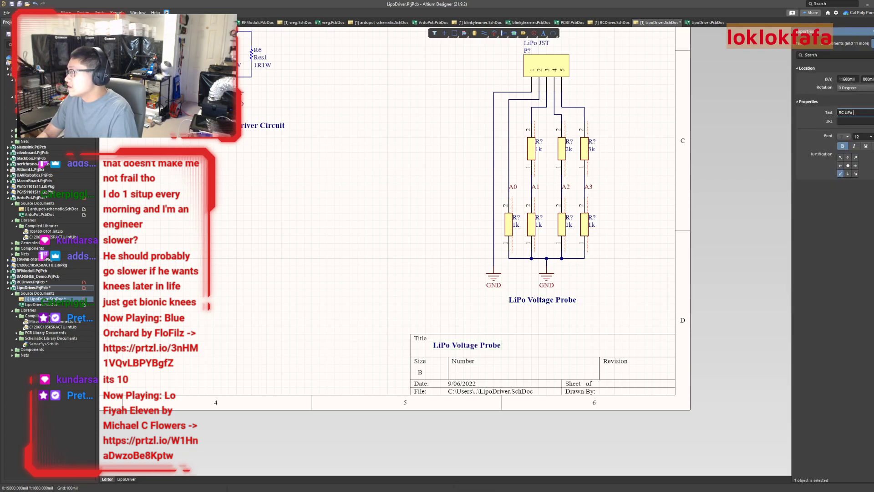
pyautogui.write(' Car C')
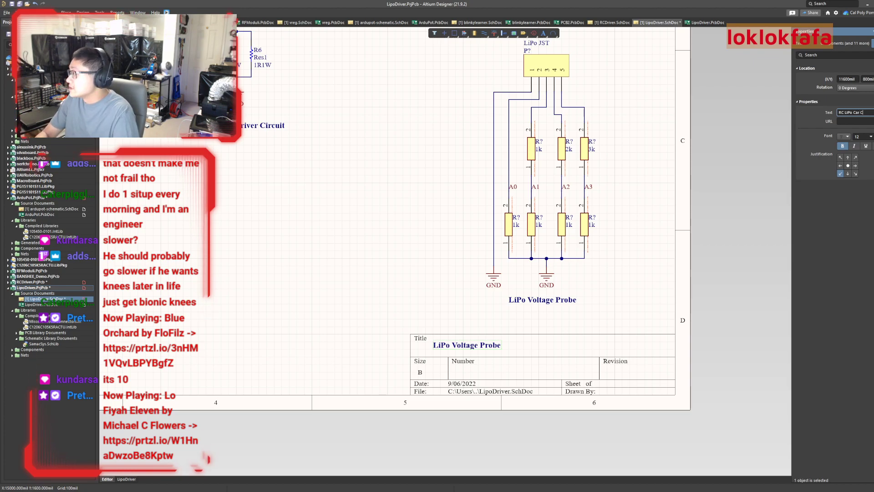
pyautogui.press('BackSpace')
pyautogui.press('BackSpace')
pyautogui.press('BackSpace')
pyautogui.press('BackSpace')
pyautogui.press('BackSpace')
pyautogui.press('BackSpace')
pyautogui.press('BackSpace')
pyautogui.press('BackSpace')
pyautogui.press('BackSpace')
# Change the copied text in the Title field to "LiPo Driver PCB - RC LiPo Battery Car".
pyautogui.write('Li')
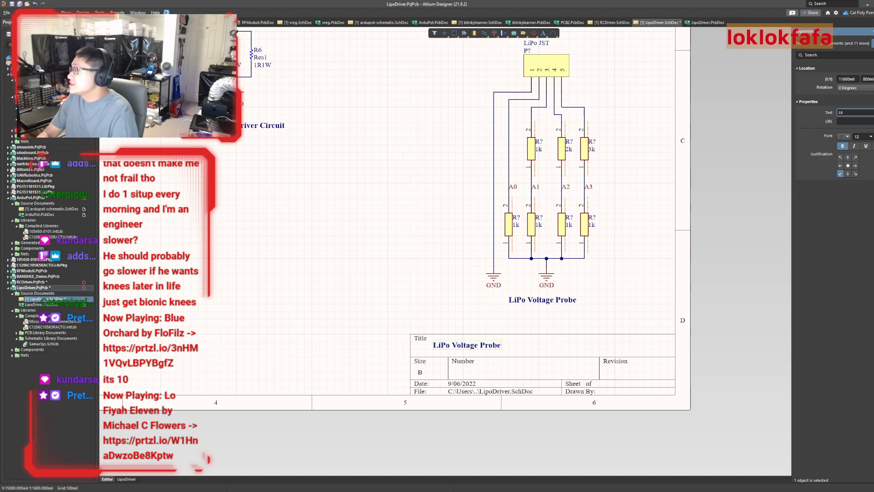
pyautogui.write('Po Driver PCB')
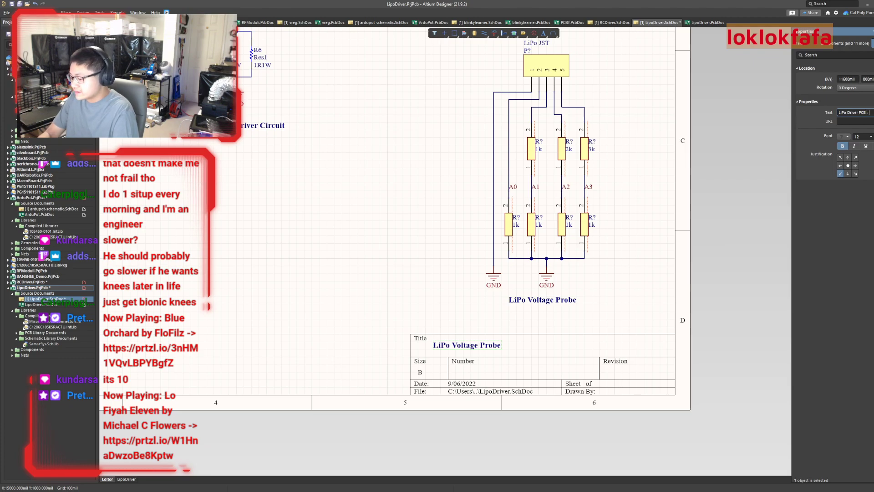
pyautogui.write(' - RC L')
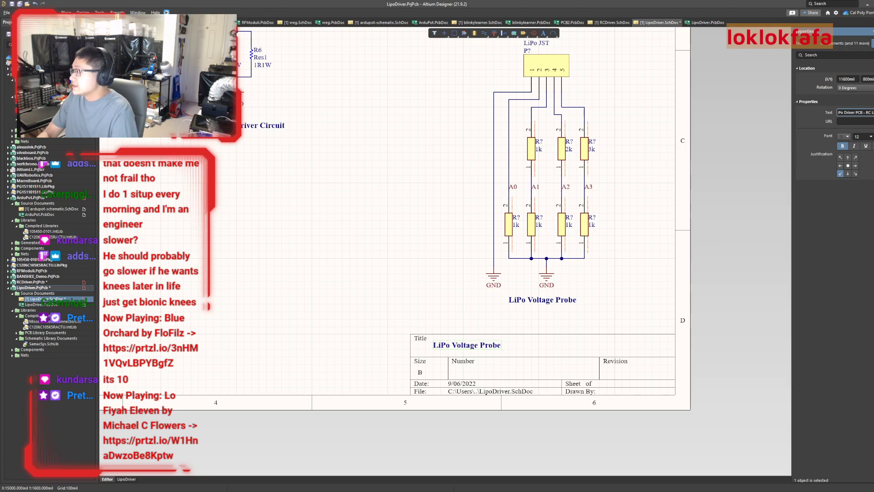
pyautogui.write('iPo B')
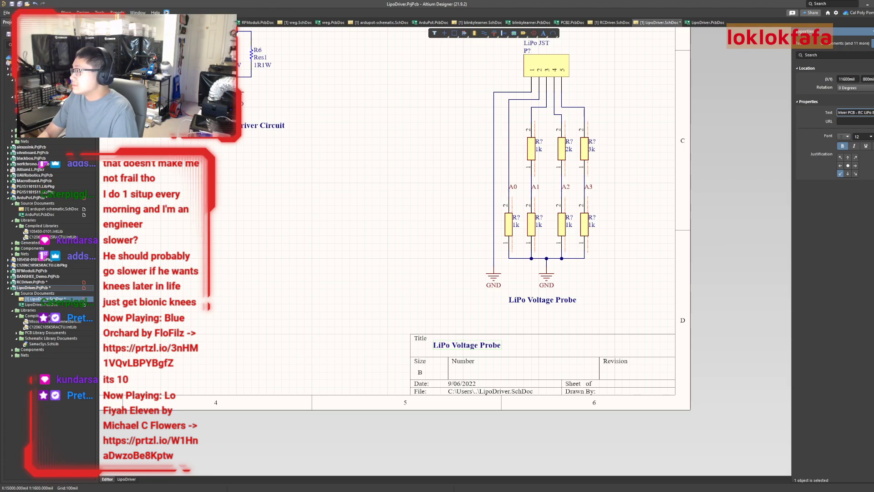
pyautogui.write('attery Ca')
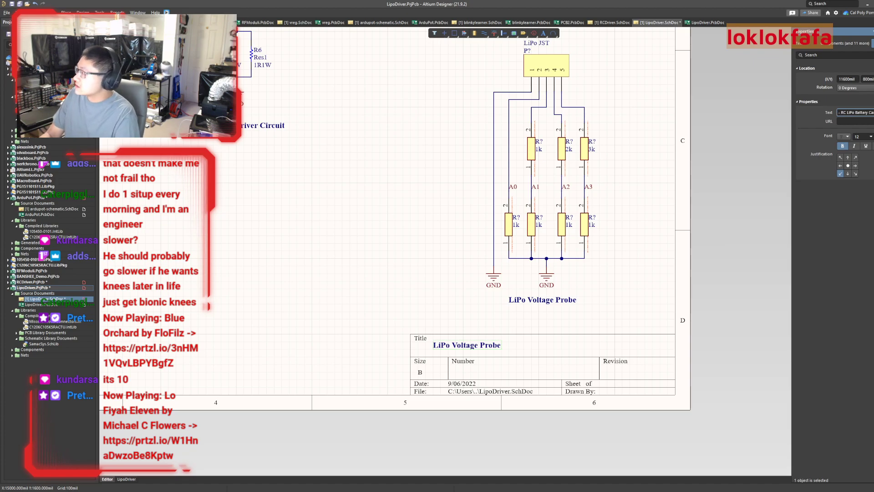
pyautogui.write('r')
pyautogui.press('Return')
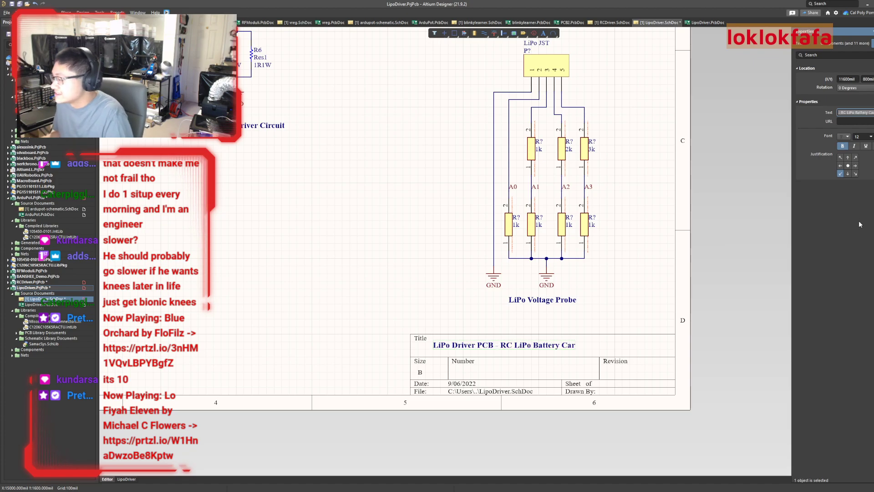
# Copy the title block's title text into the Number field and change the copy to "BANSHEE UAV Robotics Team".
pyautogui.click(485, 348)
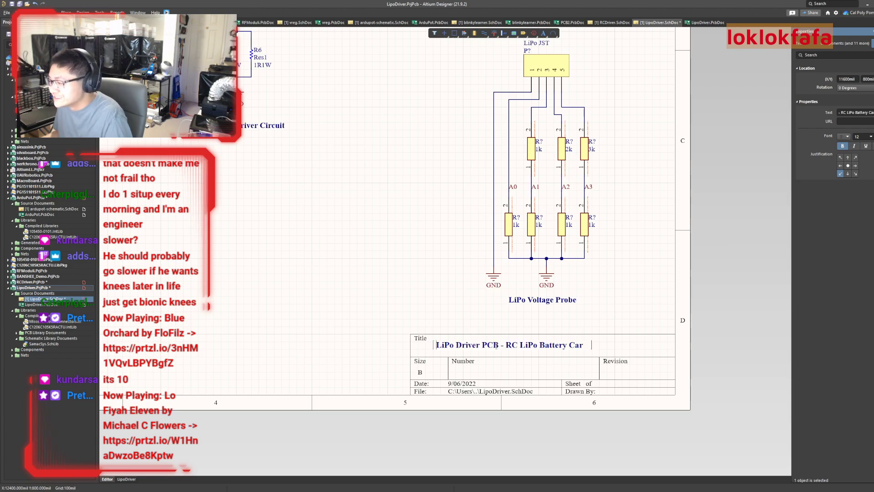
pyautogui.click(490, 360)
pyautogui.write('LiPo Driver PCB - RC LiPo Battery Car')
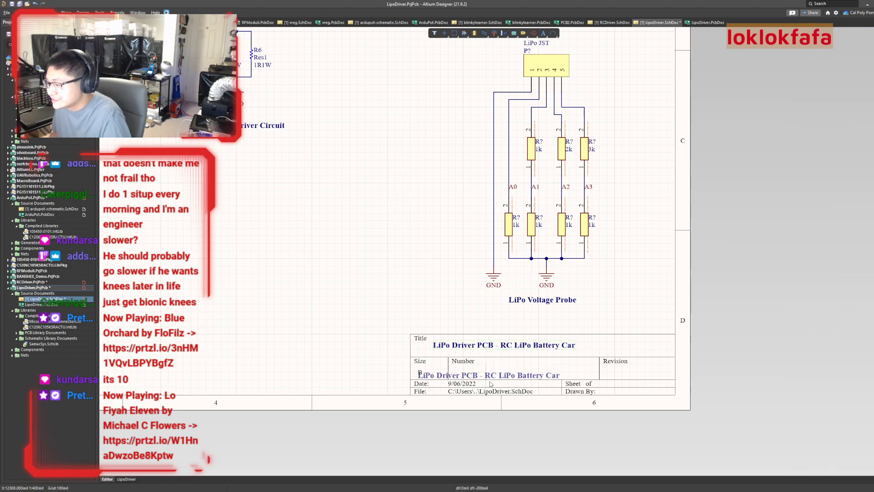
pyautogui.click(523, 374)
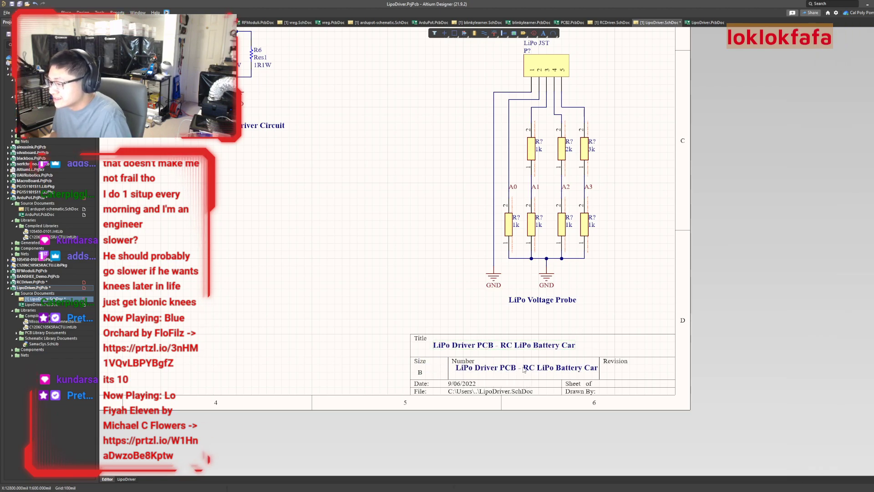
pyautogui.doubleClick(524, 367)
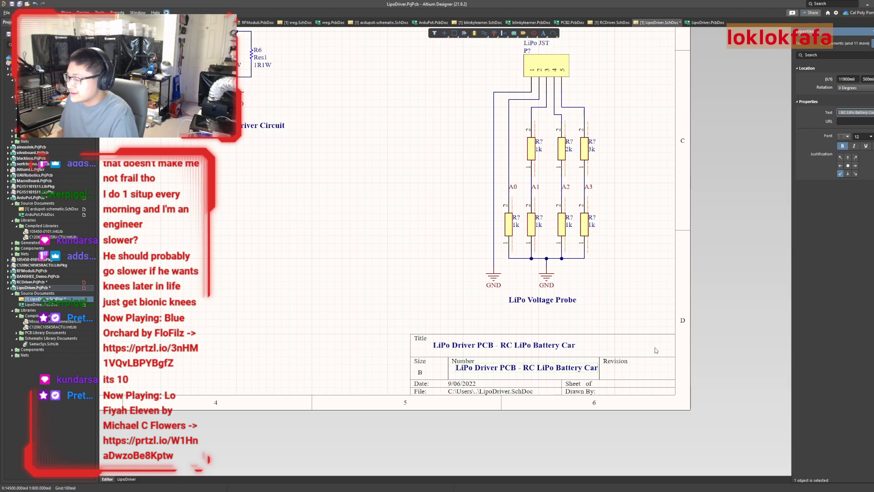
pyautogui.write('BANSHEE UAV RObotic')
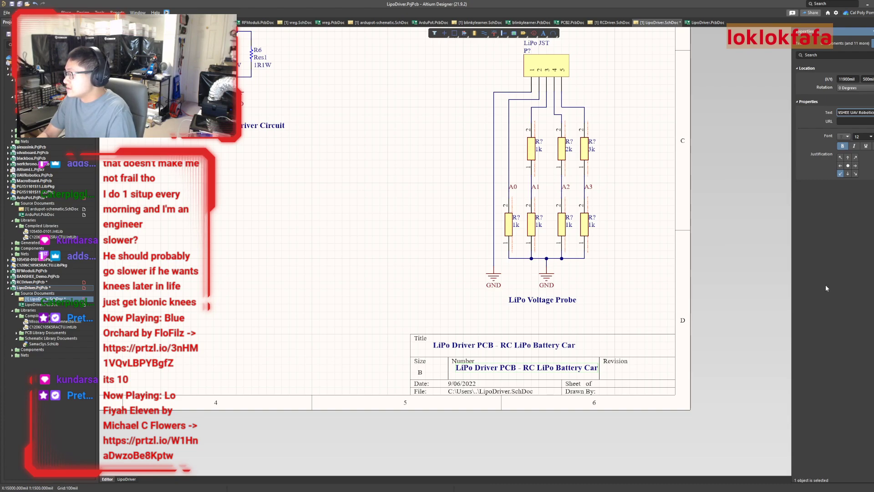
pyautogui.press('Return')
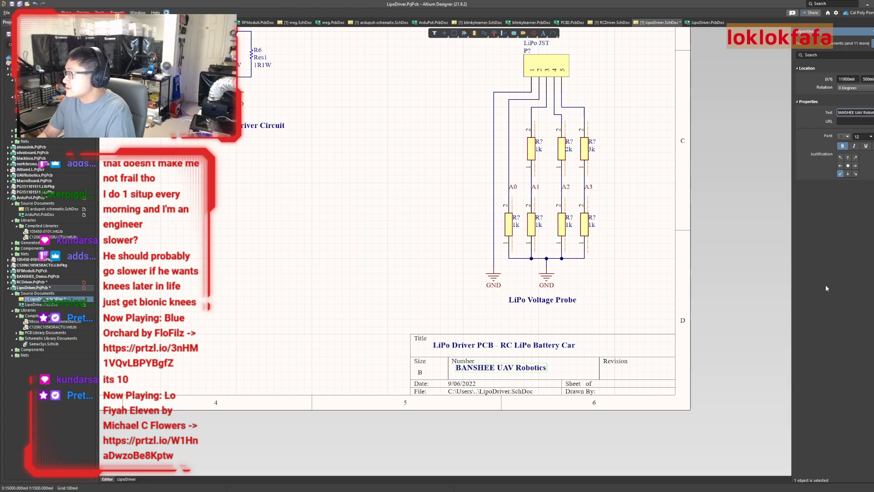
pyautogui.press('Return')
# Centre the BANSHEE UAV Robotics Team text within the Number field, using a 50 mil snap grid.
pyautogui.moveTo(494, 370); pyautogui.dragTo(502, 372)
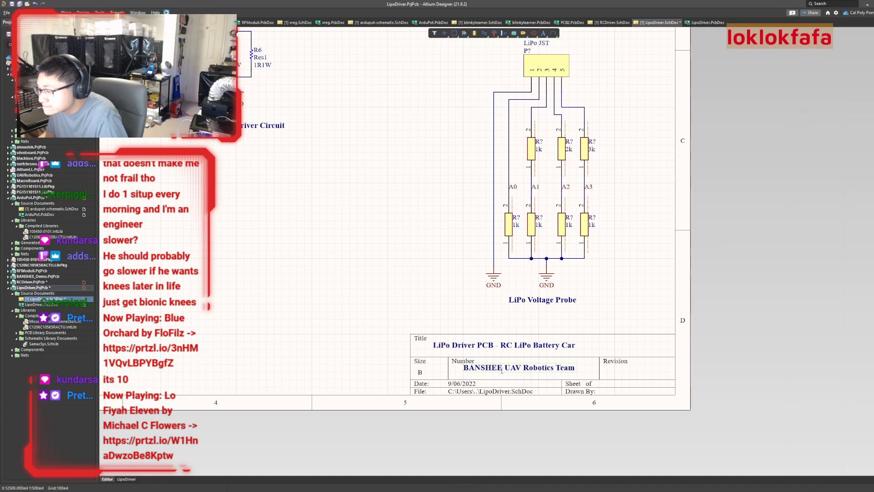
pyautogui.keyDown('ctrl'); pyautogui.scroll(2, 502, 371); pyautogui.keyUp('ctrl')
pyautogui.press('b')
pyautogui.click(484, 363)
pyautogui.press('g')
pyautogui.moveTo(481, 364); pyautogui.dragTo(488, 369)
pyautogui.click(488, 368)
pyautogui.click(398, 339)
pyautogui.keyDown('ctrl'); pyautogui.scroll(-3, 451, 347); pyautogui.keyUp('ctrl')
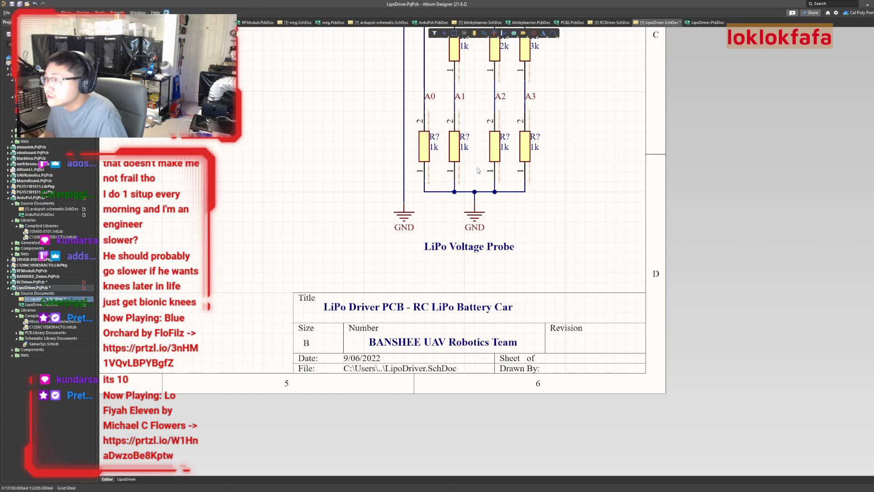
# Copy the V1 revision text from the blinkylearner schematic's title block into the LipoDriver schematic's Revision field.
pyautogui.click(461, 24)
pyautogui.keyDown('ctrl'); pyautogui.scroll(-2, 727, 335); pyautogui.keyUp('ctrl')
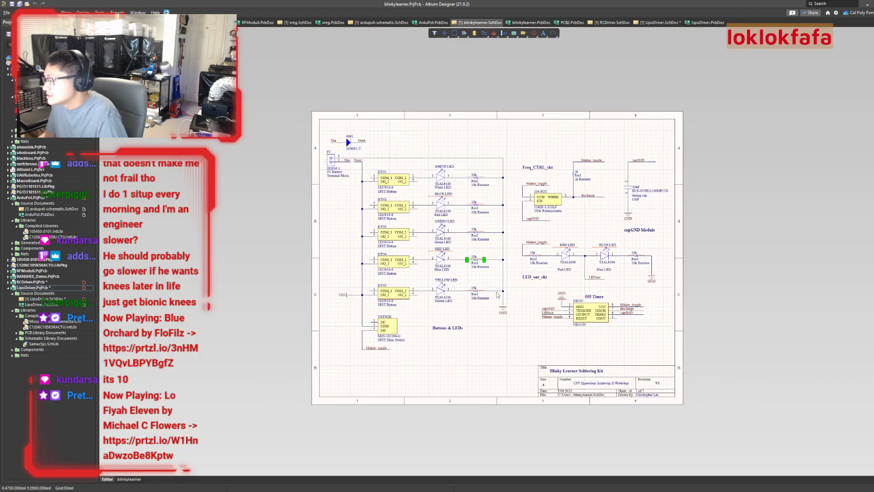
pyautogui.moveTo(736, 369); pyautogui.dragTo(657, 295, button='right')
pyautogui.keyDown('ctrl'); pyautogui.scroll(3, 599, 306); pyautogui.keyUp('ctrl')
pyautogui.moveTo(531, 315); pyautogui.dragTo(627, 331, button='right')
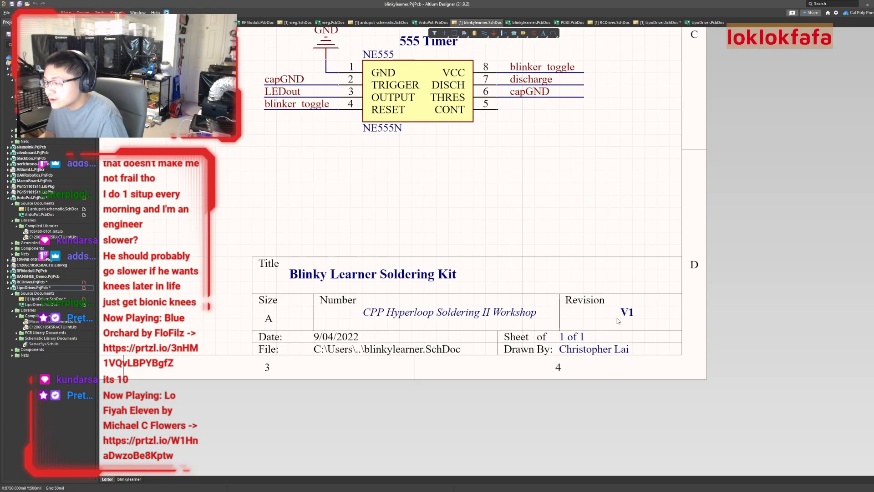
pyautogui.click(667, 22)
pyautogui.moveTo(599, 342); pyautogui.dragTo(602, 337)
pyautogui.moveTo(643, 302); pyautogui.dragTo(675, 318, button='right')
pyautogui.keyDown('ctrl'); pyautogui.scroll(-2, 675, 318); pyautogui.keyUp('ctrl')
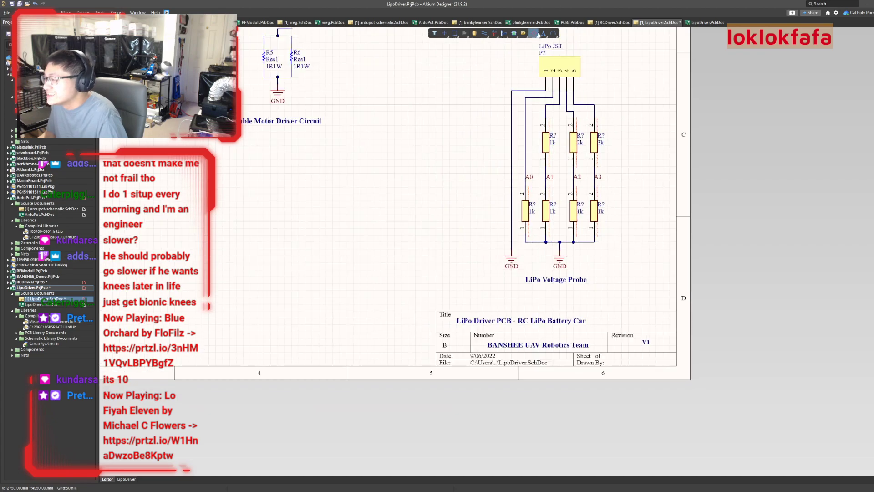
# Copy the drafter's name from the blinkylearner schematic's title block into the RCDriver schematic's Drawn By field.
pyautogui.click(613, 23)
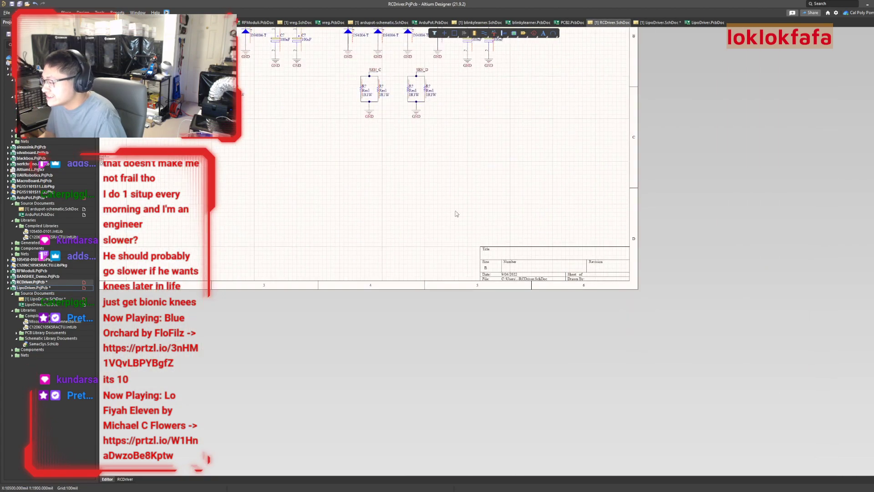
pyautogui.click(482, 22)
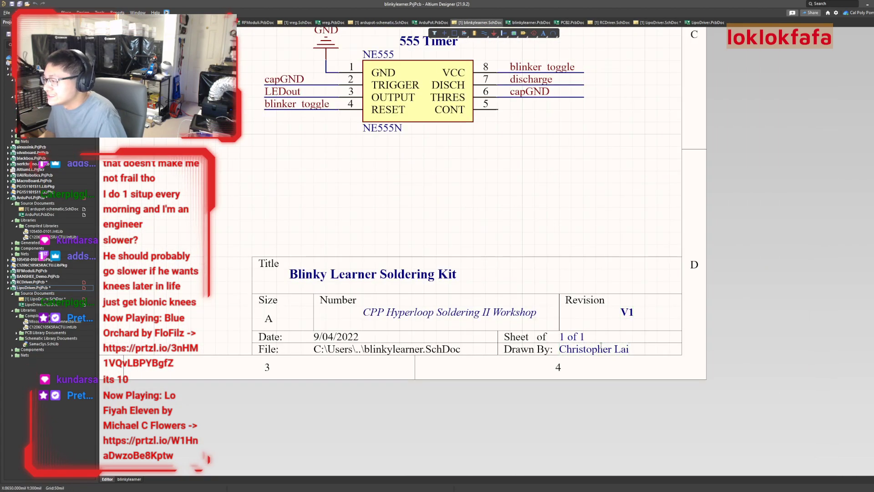
pyautogui.click(612, 22)
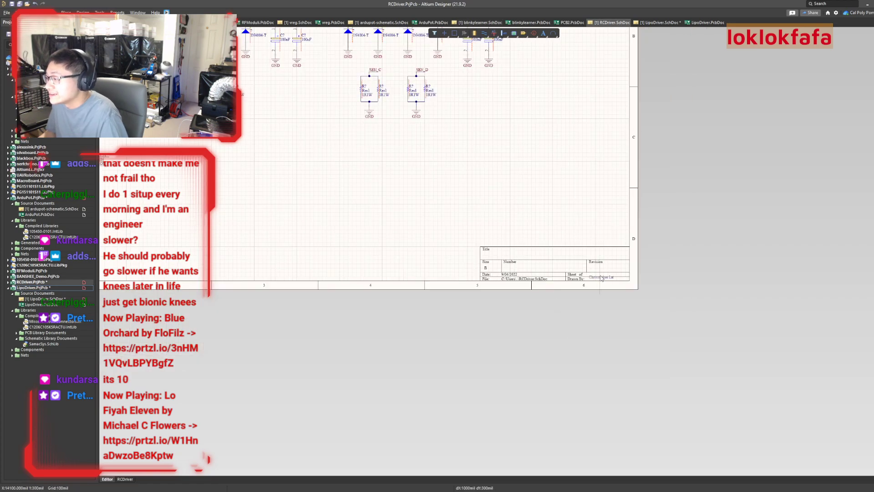
pyautogui.keyDown('ctrl'); pyautogui.scroll(4, 601, 278); pyautogui.keyUp('ctrl')
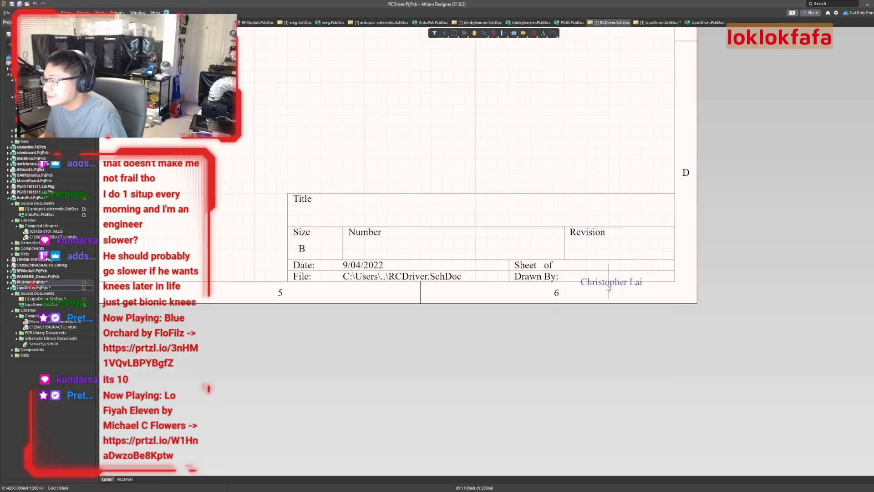
pyautogui.keyDown('ctrl'); pyautogui.scroll(-2, 615, 305); pyautogui.keyUp('ctrl')
pyautogui.keyDown('ctrl'); pyautogui.scroll(-2, 614, 308); pyautogui.keyUp('ctrl')
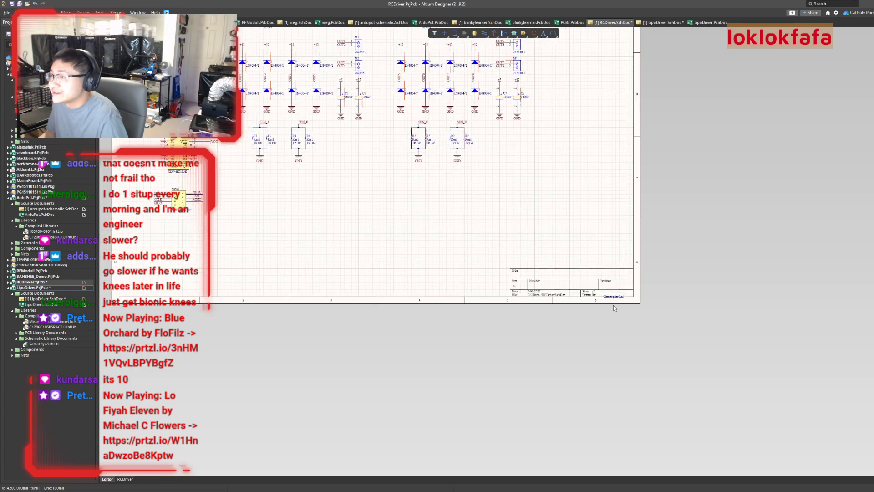
# Place the copied drafter's name in the Drawn By field of the LipoDriver schematic's title block.
pyautogui.click(662, 22)
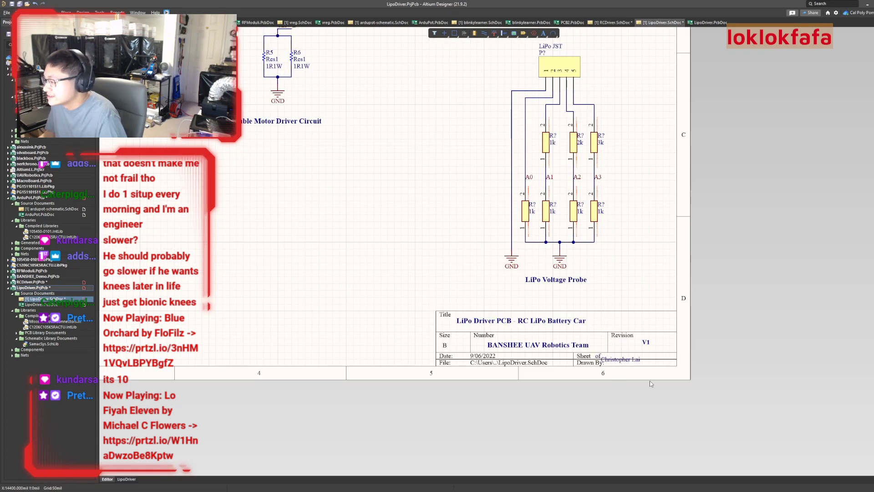
pyautogui.keyDown('ctrl'); pyautogui.scroll(2, 601, 347); pyautogui.keyUp('ctrl')
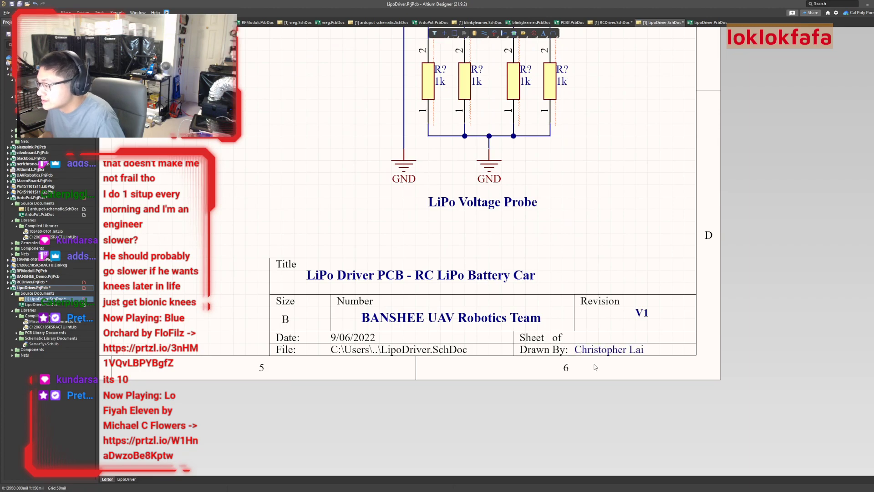
pyautogui.keyDown('ctrl'); pyautogui.scroll(-3, 588, 349); pyautogui.keyUp('ctrl')
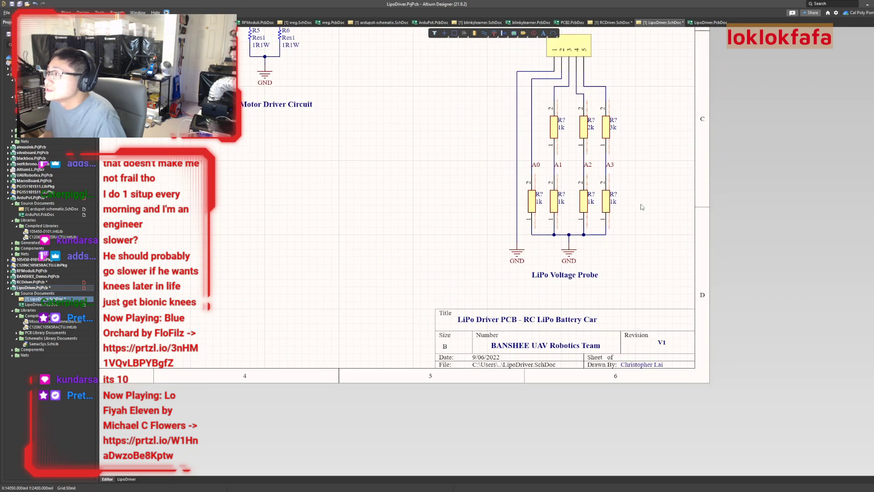
# Place a copy of the drafter's name text in the Sheet field and change its text to "1 of 1".
pyautogui.keyDown('ctrl'); pyautogui.scroll(2, 595, 355); pyautogui.keyUp('ctrl')
pyautogui.write('Christopher Lai')
pyautogui.click(615, 345)
pyautogui.doubleClick(615, 345)
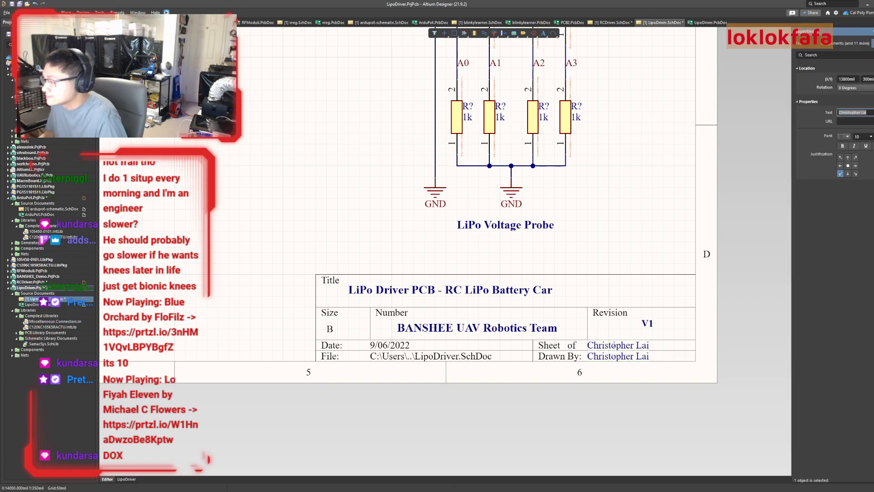
pyautogui.click(615, 344)
pyautogui.write('1')
pyautogui.press('Return')
pyautogui.click(627, 345)
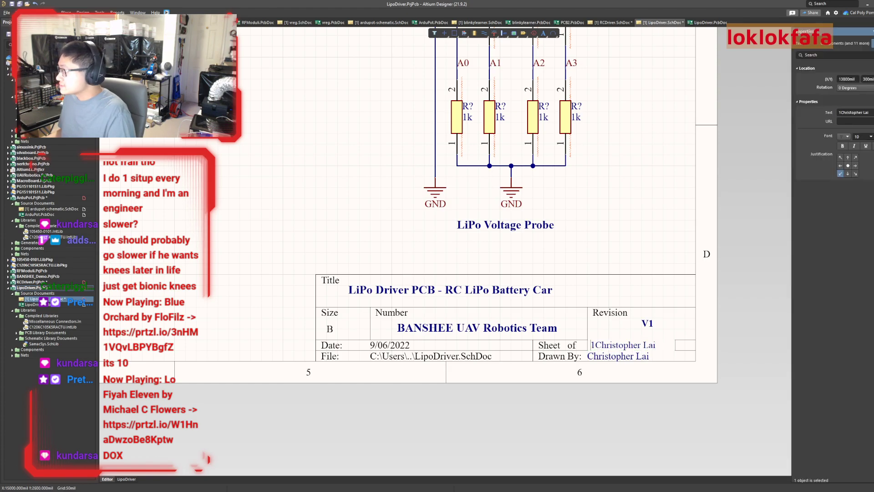
pyautogui.moveTo(873, 115); pyautogui.dragTo(837, 112)
pyautogui.write('1 of 1')
pyautogui.press('Return')
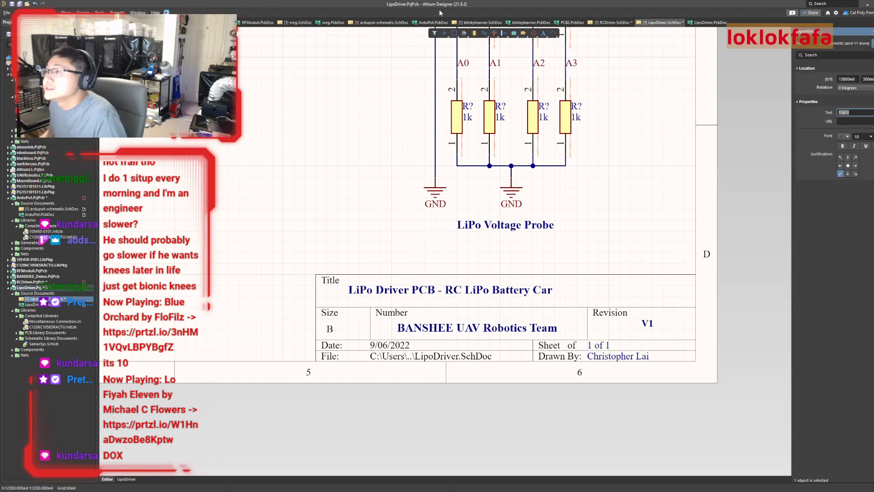
# Replace the Number field's text with the italic text from the blinkylearner title block, reworded as "BANSHEE UAV Robotics Team".
pyautogui.click(472, 23)
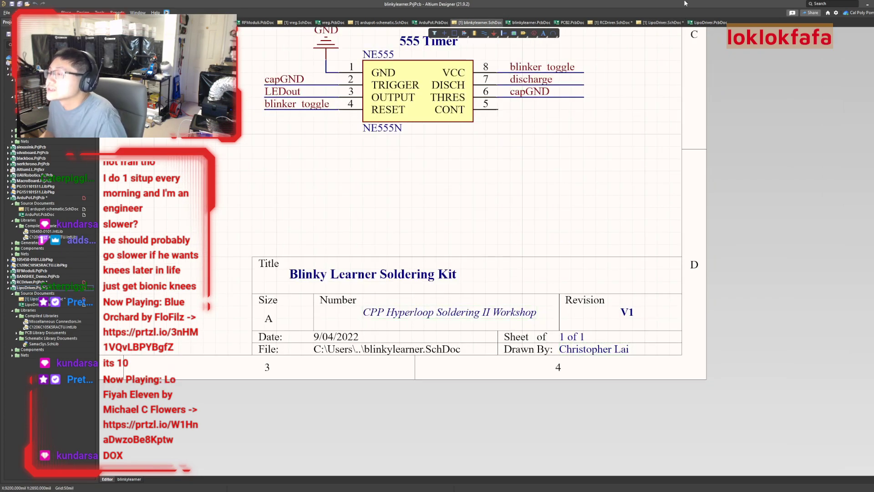
pyautogui.click(662, 22)
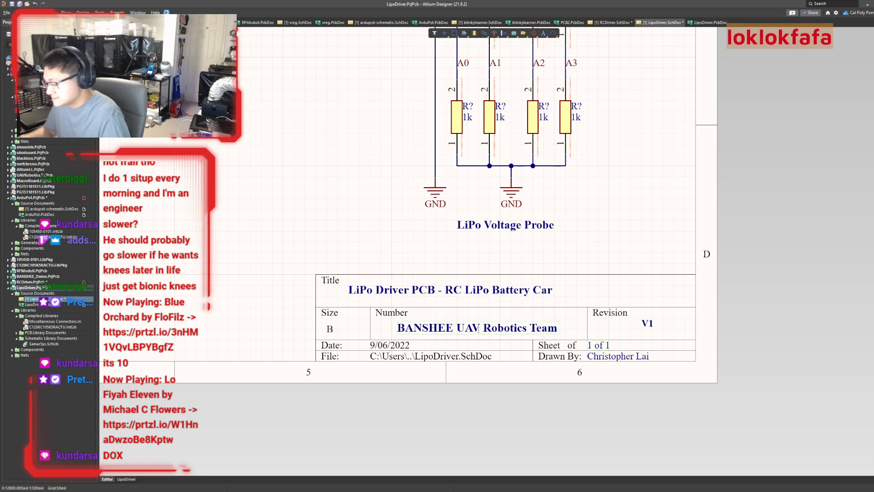
pyautogui.press('Delete')
pyautogui.keyDown('ctrl'); pyautogui.scroll(1, 479, 330); pyautogui.keyUp('ctrl')
pyautogui.write('CPP Hyperloop Soldering II Workshop')
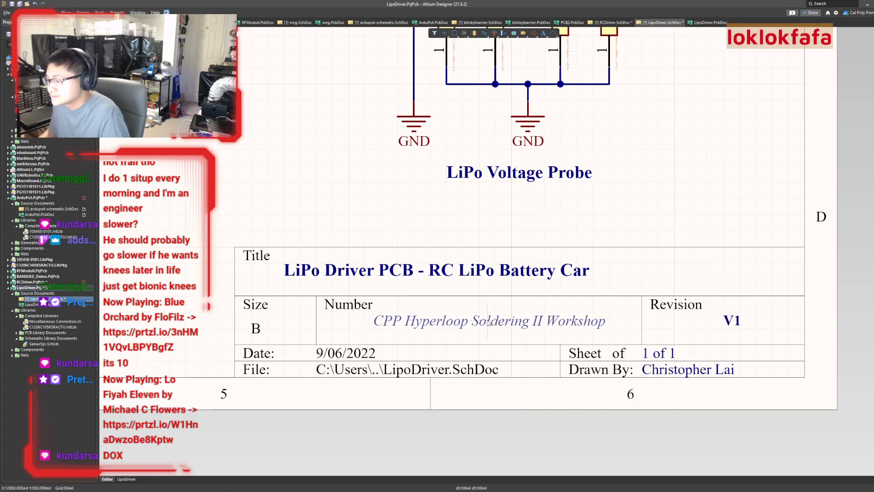
pyautogui.click(488, 322)
pyautogui.write('BANSHEE UAV Robot')
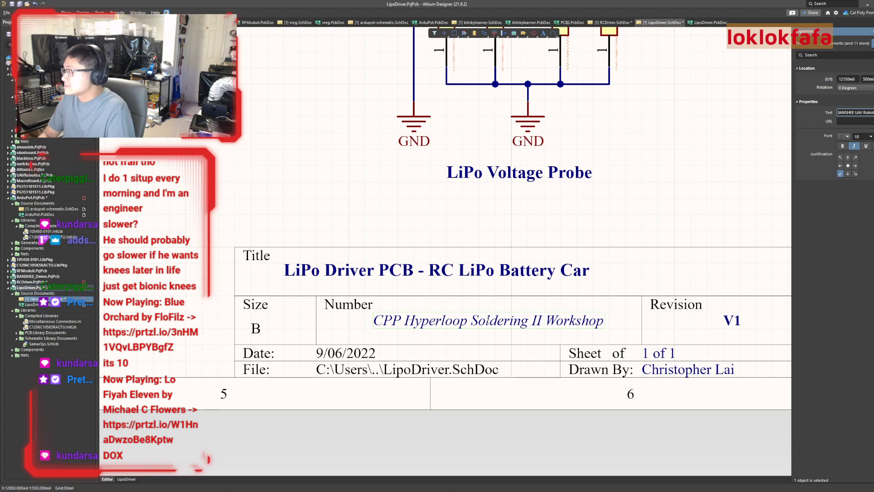
pyautogui.press('Return')
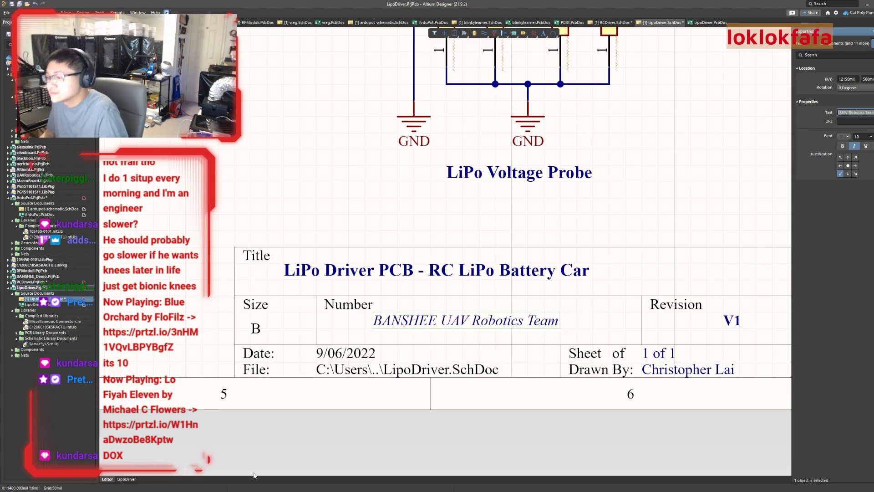
pyautogui.moveTo(477, 406); pyautogui.dragTo(458, 415, button='right')
pyautogui.keyDown('ctrl'); pyautogui.scroll(-1, 406, 392); pyautogui.keyUp('ctrl')
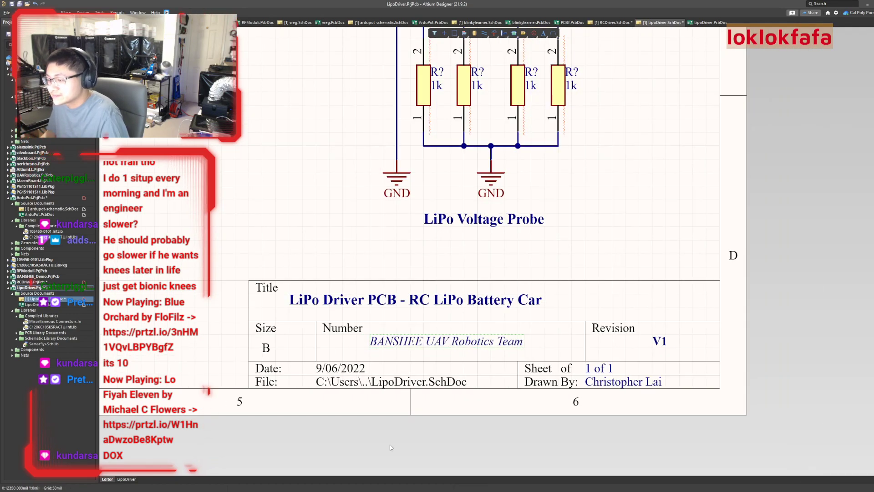
pyautogui.keyDown('ctrl'); pyautogui.scroll(-1, 389, 432); pyautogui.keyUp('ctrl')
pyautogui.moveTo(269, 250); pyautogui.dragTo(449, 321, button='right')
pyautogui.keyDown('ctrl'); pyautogui.scroll(-3, 450, 321); pyautogui.keyUp('ctrl')
pyautogui.moveTo(401, 273); pyautogui.dragTo(633, 357, button='right')
pyautogui.keyDown('ctrl'); pyautogui.scroll(-1, 515, 327); pyautogui.keyUp('ctrl')
pyautogui.keyDown('ctrl'); pyautogui.scroll(2, 515, 328); pyautogui.keyUp('ctrl')
pyautogui.keyDown('ctrl'); pyautogui.scroll(-2, 564, 294); pyautogui.keyUp('ctrl')
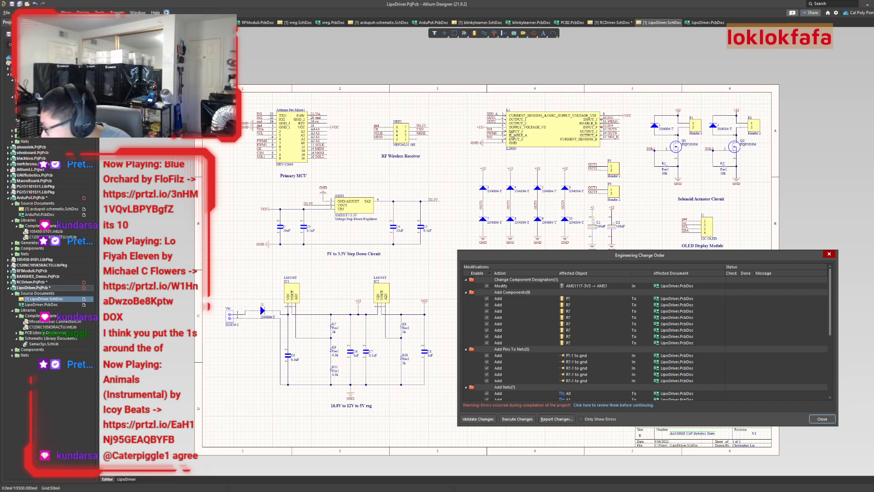
pyautogui.moveTo(665, 253); pyautogui.dragTo(624, 220)
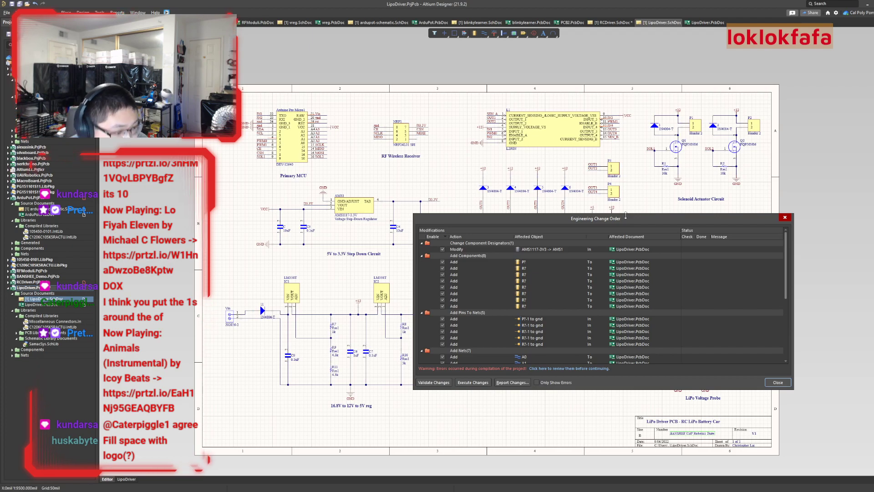
pyautogui.click(452, 382)
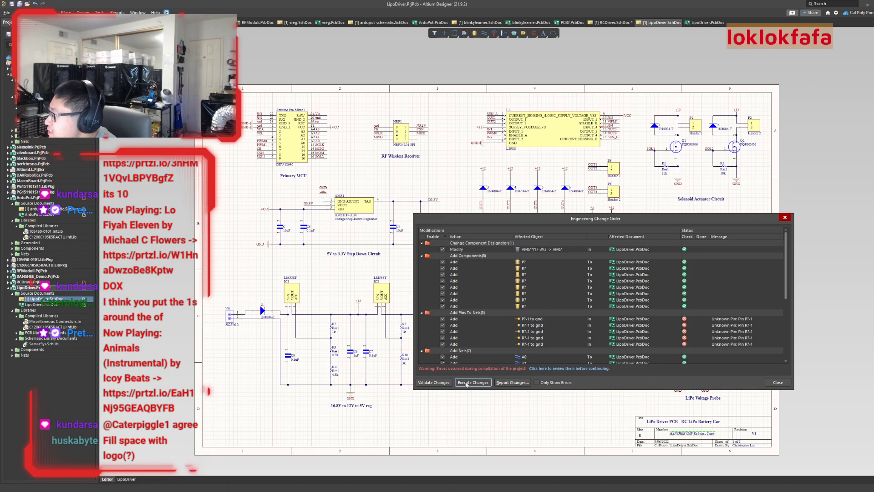
pyautogui.click(783, 218)
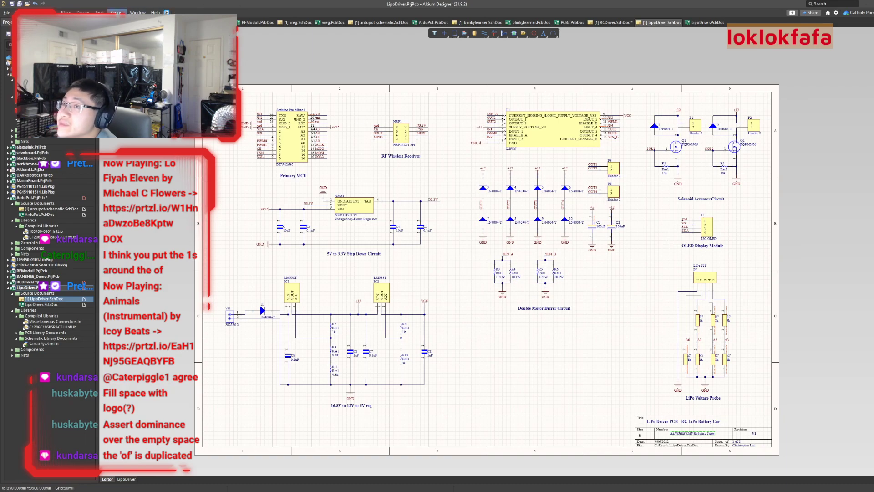
# Annotate the LipoDriver schematic so its unassigned P? and R? components receive designators, accepting the designator changes.
pyautogui.click(99, 12)
pyautogui.moveTo(150, 94)
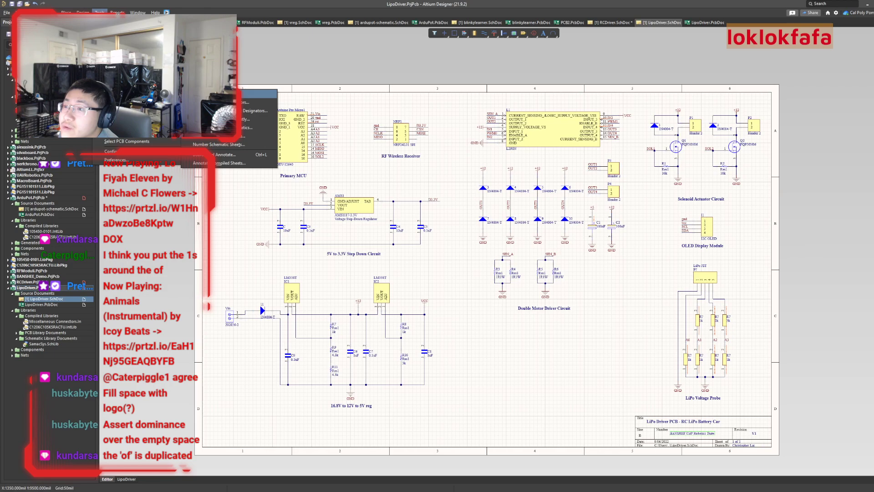
pyautogui.click(257, 127)
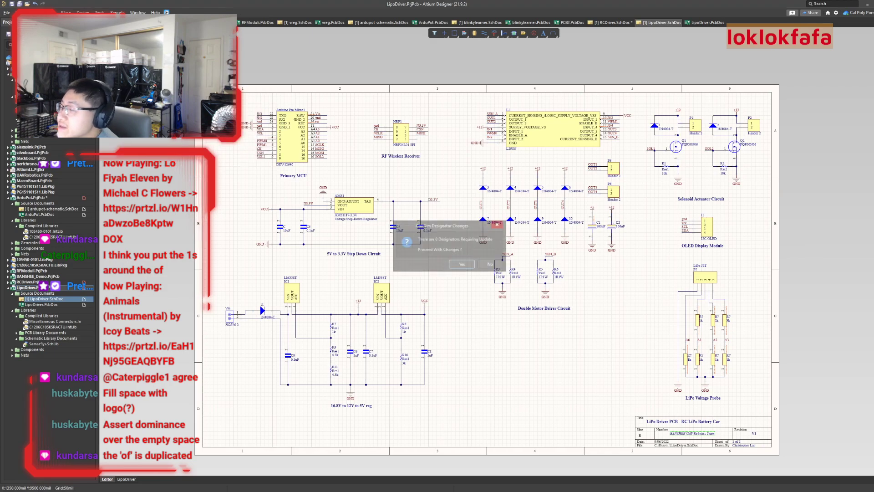
pyautogui.click(462, 265)
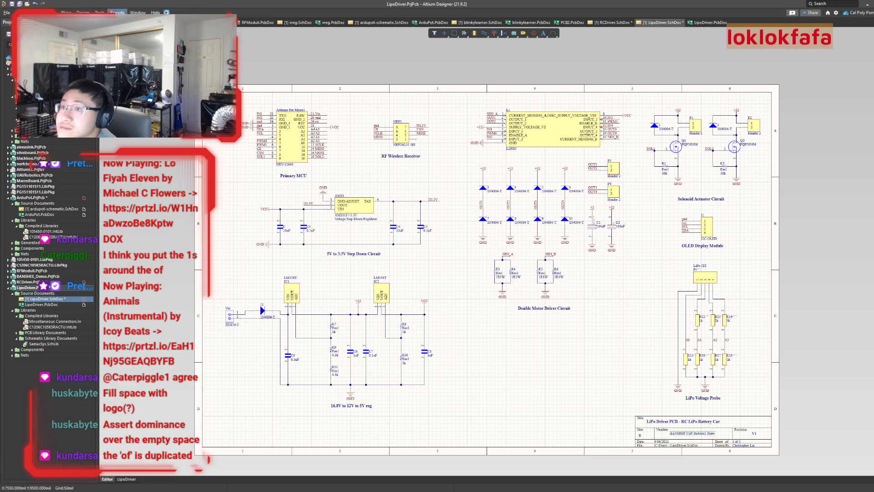
# Update the LipoDriver PCB from the schematic, validating and executing the engineering change order.
pyautogui.click(100, 12)
pyautogui.moveTo(83, 13)
pyautogui.click(112, 21)
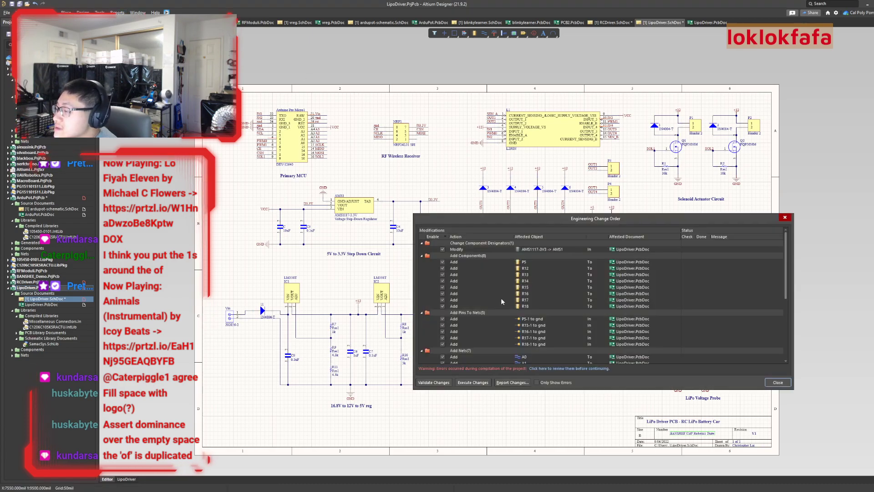
pyautogui.click(433, 383)
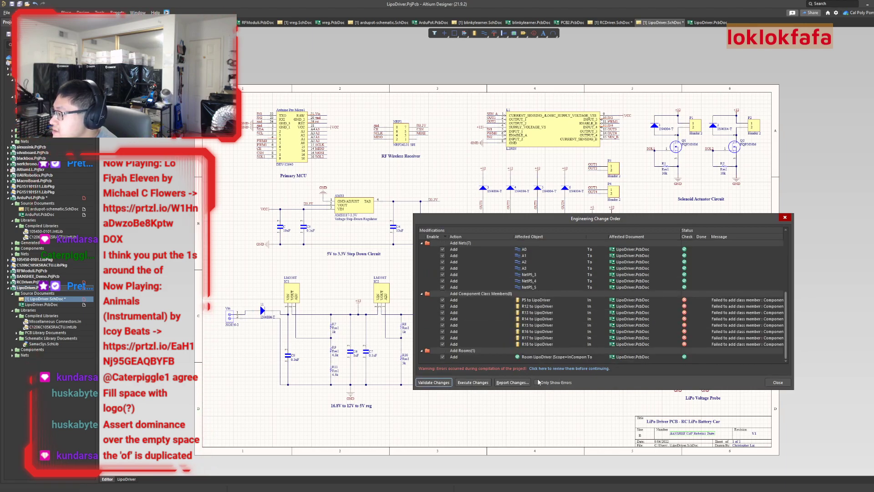
pyautogui.click(473, 383)
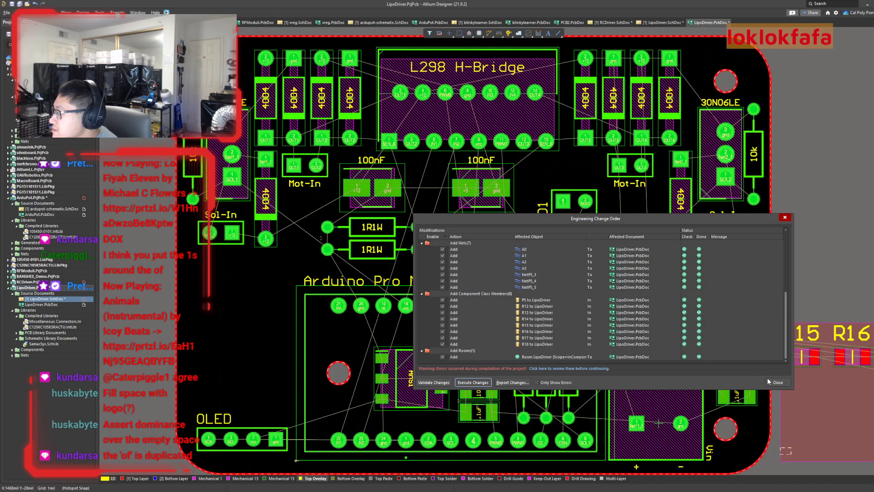
pyautogui.click(775, 383)
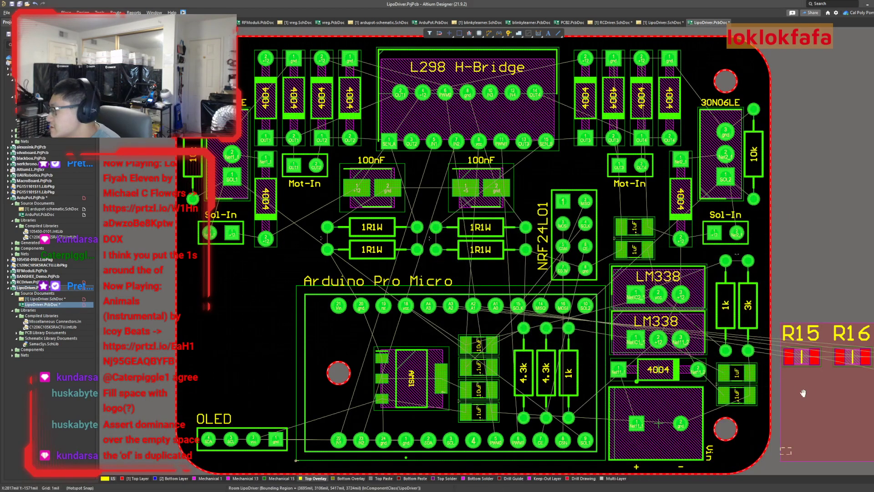
# Move the P5 header from outside the outline onto the board, just above the OLED header.
pyautogui.keyDown('ctrl'); pyautogui.scroll(3, 484, 366); pyautogui.keyUp('ctrl')
pyautogui.click(531, 395)
pyautogui.moveTo(668, 387); pyautogui.dragTo(713, 397, button='right')
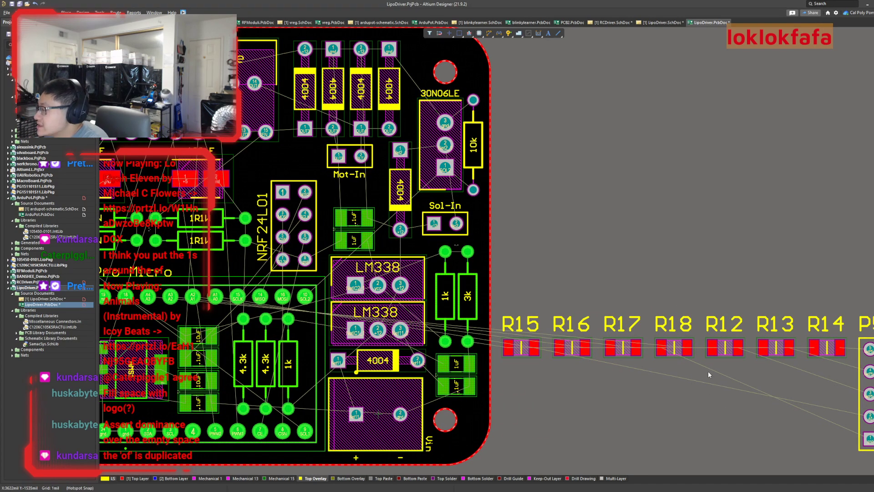
pyautogui.keyDown('ctrl'); pyautogui.scroll(-3, 709, 371); pyautogui.keyUp('ctrl')
pyautogui.moveTo(797, 404); pyautogui.dragTo(266, 368)
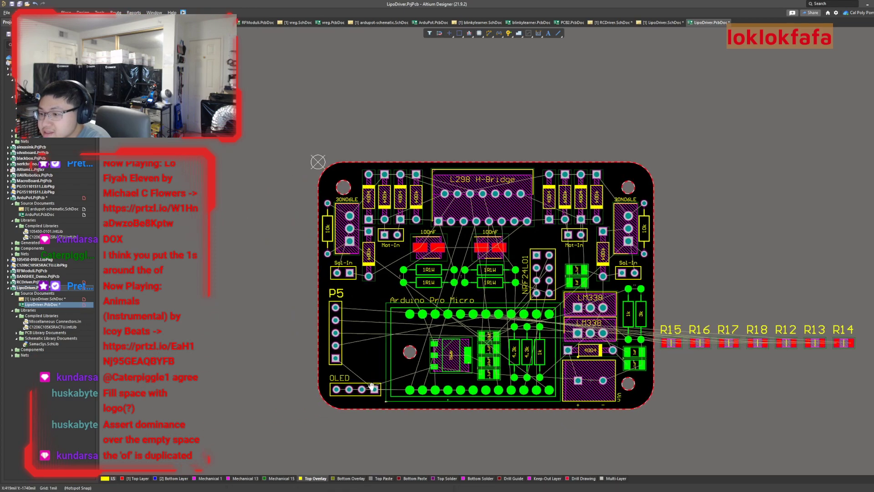
pyautogui.keyDown('ctrl'); pyautogui.scroll(5, 337, 349); pyautogui.keyUp('ctrl')
pyautogui.moveTo(330, 342); pyautogui.dragTo(322, 331)
pyautogui.keyDown('ctrl'); pyautogui.scroll(2, 322, 332); pyautogui.keyUp('ctrl')
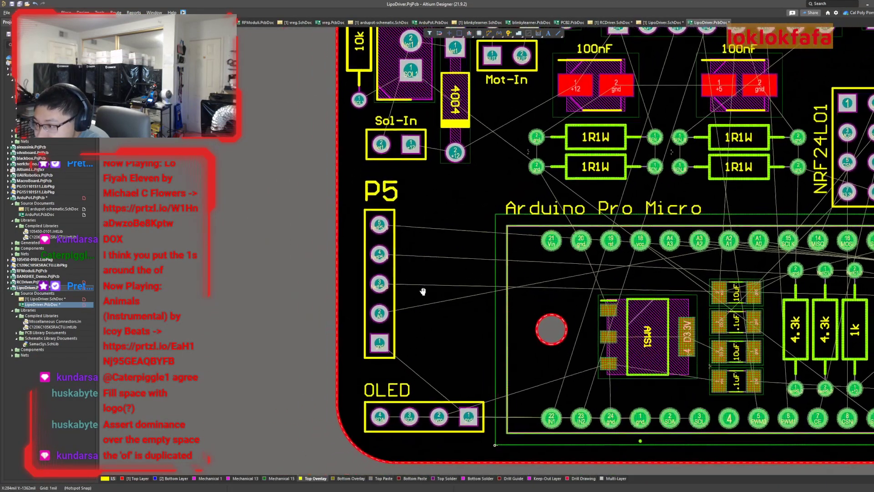
# Line up the P5 header with the OLED header's edge using a 5 mil snap grid.
pyautogui.click(383, 282)
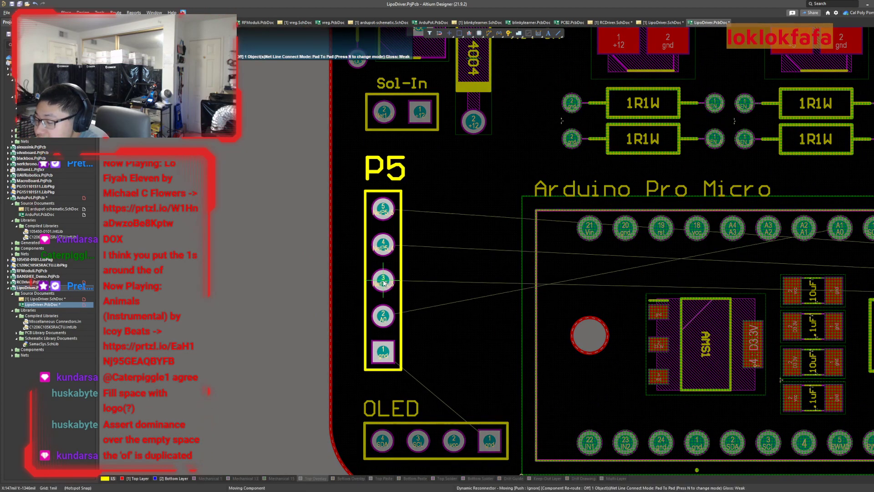
pyautogui.keyDown('ctrl'); pyautogui.scroll(-2, 391, 305); pyautogui.keyUp('ctrl')
pyautogui.press('g')
pyautogui.click(383, 309)
pyautogui.keyDown('ctrl'); pyautogui.scroll(2, 336, 302); pyautogui.keyUp('ctrl')
pyautogui.moveTo(335, 299); pyautogui.dragTo(346, 320)
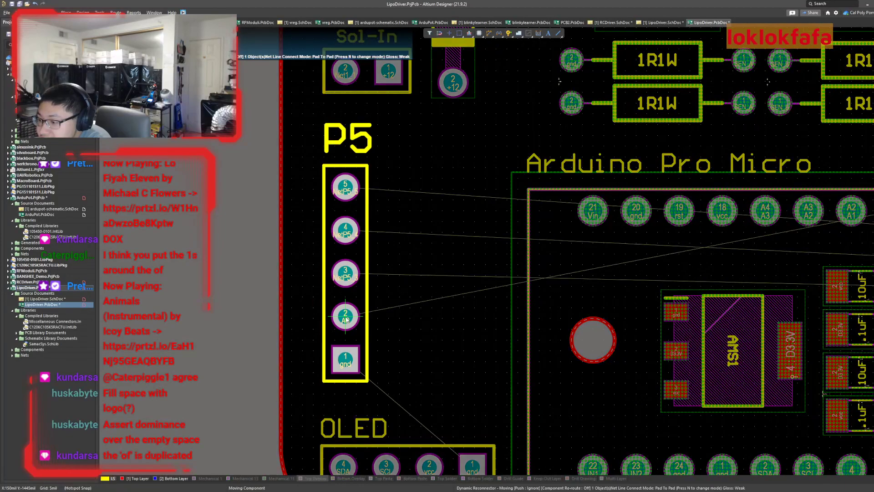
pyautogui.click(346, 320)
pyautogui.keyDown('ctrl'); pyautogui.scroll(-4, 346, 319); pyautogui.keyUp('ctrl')
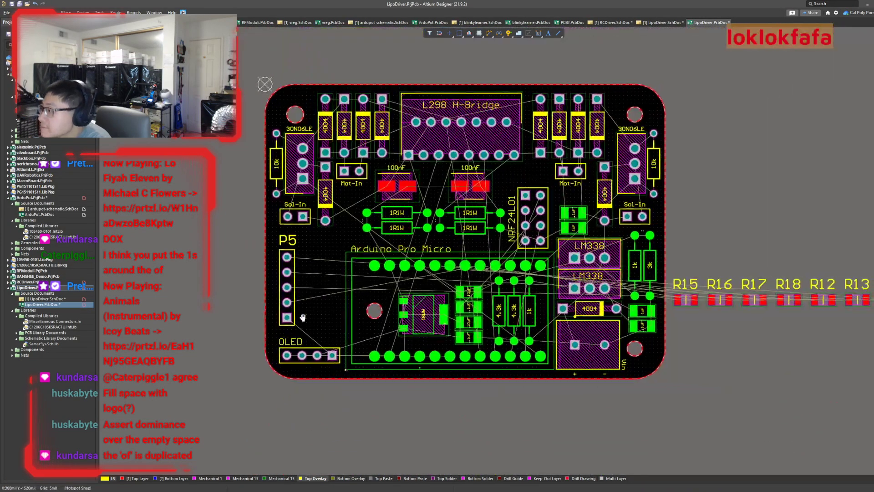
# Save the PCB document and check how resistors R12 to R18 connect in the schematic's LiPo Voltage Probe circuit.
pyautogui.moveTo(302, 318); pyautogui.dragTo(296, 318, button='right')
pyautogui.moveTo(714, 350); pyautogui.dragTo(588, 355, button='right')
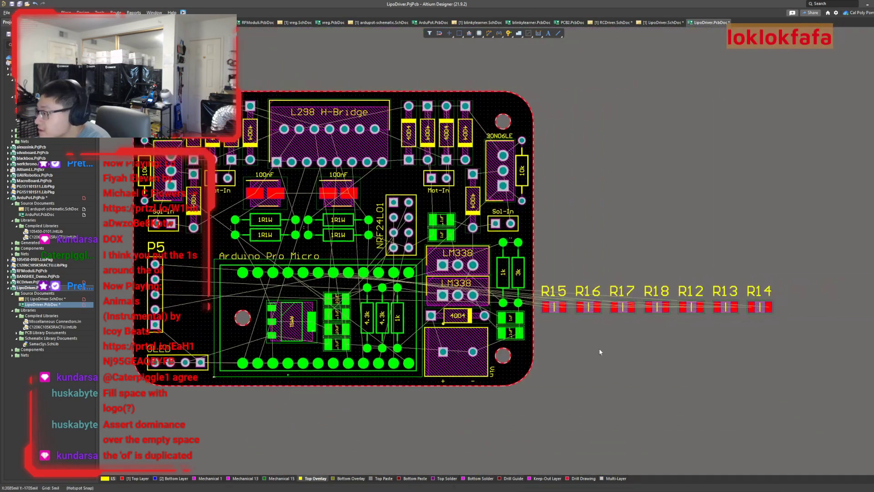
pyautogui.moveTo(789, 337); pyautogui.dragTo(683, 295)
pyautogui.hotkey('ctrl', 's')
pyautogui.click(655, 23)
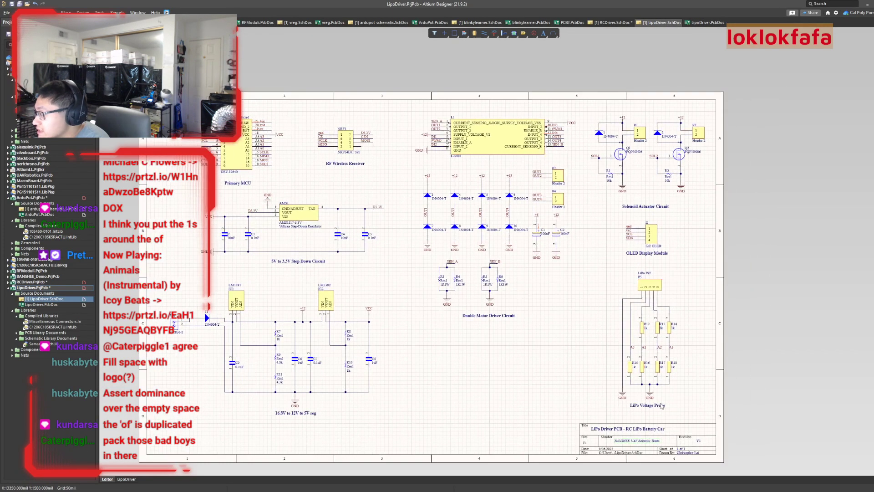
pyautogui.keyDown('ctrl'); pyautogui.scroll(3, 684, 123); pyautogui.keyUp('ctrl')
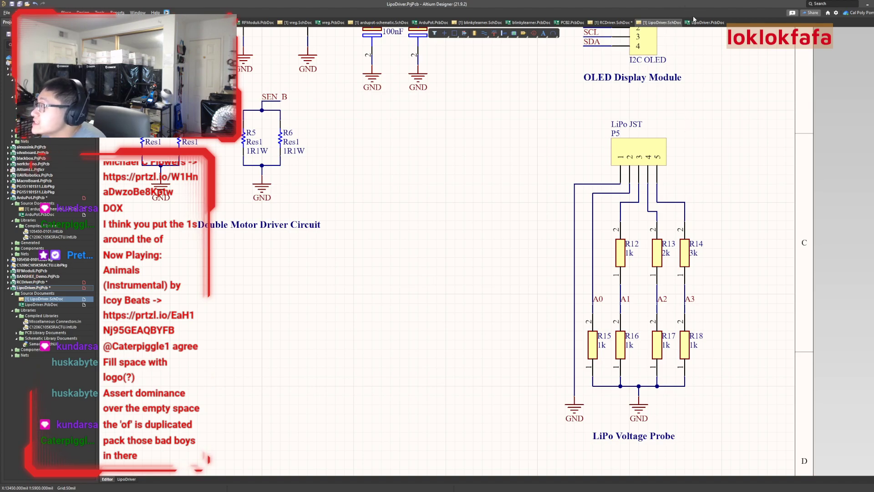
pyautogui.click(707, 22)
# Rotate resistors R12 to R18 as a group to stand upright, and spread R15 to R18 into a row beside the board.
pyautogui.moveTo(837, 312); pyautogui.dragTo(539, 237)
pyautogui.press('space')
pyautogui.moveTo(554, 306); pyautogui.dragTo(573, 369)
pyautogui.moveTo(581, 329); pyautogui.dragTo(591, 373)
pyautogui.keyDown('ctrl'); pyautogui.scroll(2, 607, 376); pyautogui.keyUp('ctrl')
pyautogui.moveTo(560, 272)
pyautogui.mouseDown()
pyautogui.moveTo(602, 315)
pyautogui.moveTo(612, 379)
pyautogui.moveTo(623, 368)
pyautogui.mouseUp()
pyautogui.moveTo(557, 214)
pyautogui.mouseDown()
pyautogui.moveTo(628, 253)
pyautogui.moveTo(665, 379)
pyautogui.mouseUp()
# Move the R15 to R18 resistor group onto the board next to the P5 header.
pyautogui.moveTo(714, 425); pyautogui.dragTo(522, 306)
pyautogui.moveTo(523, 308); pyautogui.dragTo(713, 340, button='right')
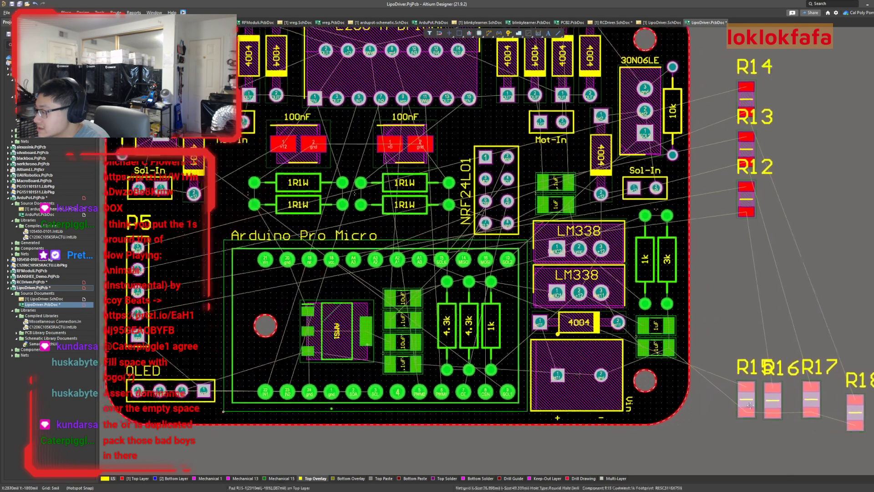
pyautogui.moveTo(747, 399); pyautogui.dragTo(159, 315)
pyautogui.moveTo(216, 358); pyautogui.dragTo(321, 377, button='right')
pyautogui.moveTo(321, 371); pyautogui.dragTo(422, 352, button='right')
# Pack R15, R16 and R17 side by side next to the P5 header, and shift the header closer to the board edge.
pyautogui.moveTo(347, 310); pyautogui.dragTo(336, 313)
pyautogui.moveTo(391, 316); pyautogui.dragTo(369, 334)
pyautogui.keyDown('ctrl'); pyautogui.scroll(2, 370, 334); pyautogui.keyUp('ctrl')
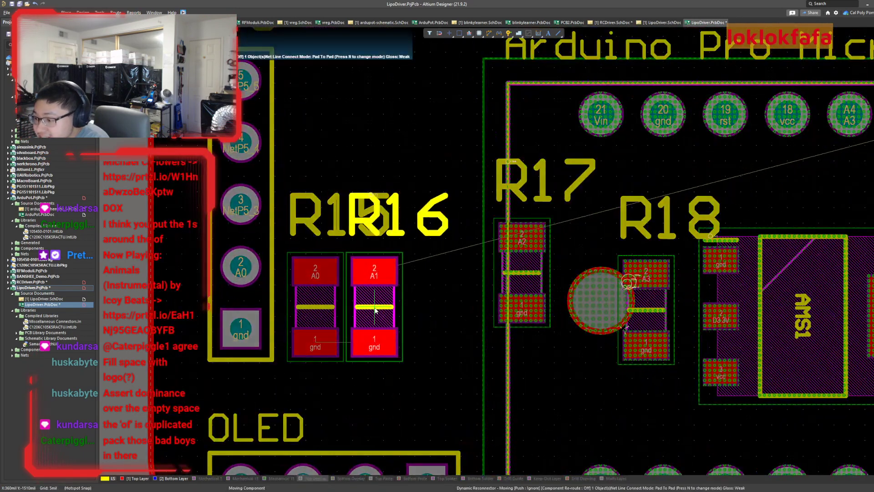
pyautogui.moveTo(494, 282); pyautogui.dragTo(408, 295)
pyautogui.keyDown('ctrl'); pyautogui.scroll(-2, 321, 280); pyautogui.keyUp('ctrl')
pyautogui.moveTo(268, 273); pyautogui.dragTo(256, 273)
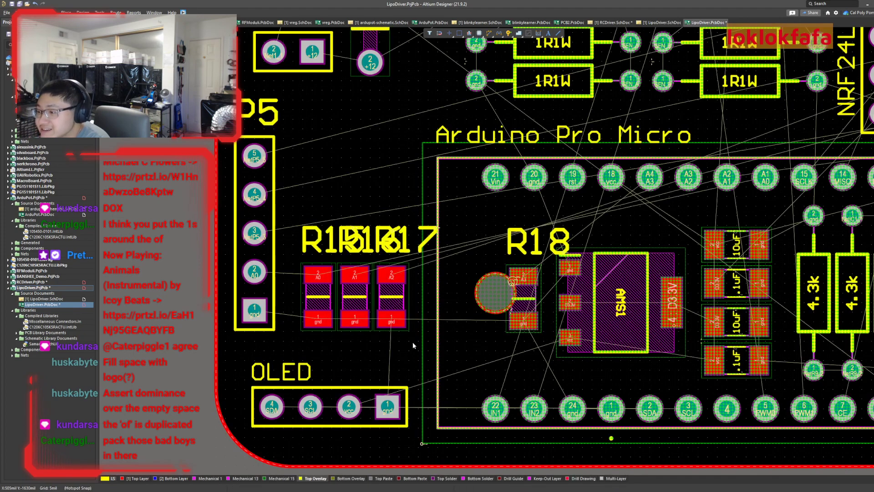
# Bring R18 into the row beside R17 and close up the spacing between resistors R15 to R18 next to the P5 header.
pyautogui.moveTo(419, 343); pyautogui.dragTo(299, 283)
pyautogui.moveTo(521, 324); pyautogui.dragTo(407, 322)
pyautogui.keyDown('ctrl'); pyautogui.scroll(4, 409, 296); pyautogui.keyUp('ctrl')
pyautogui.keyDown('ctrl'); pyautogui.scroll(-4, 401, 288); pyautogui.keyUp('ctrl')
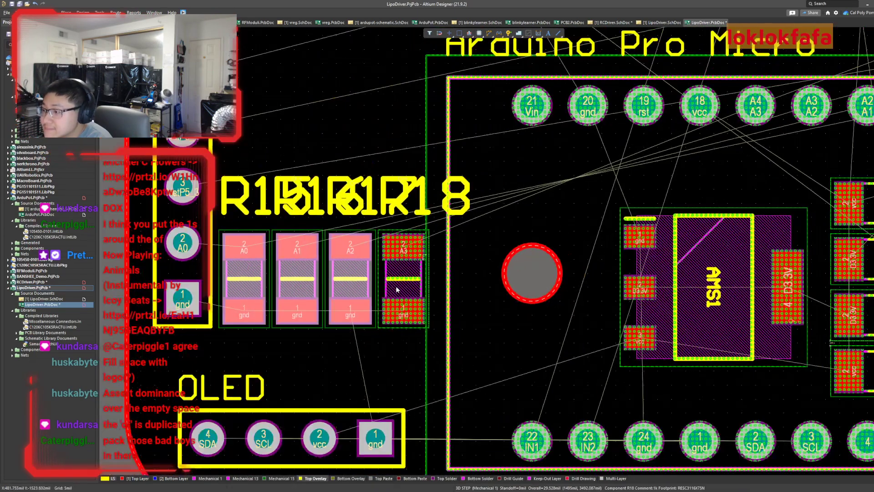
pyautogui.keyDown('ctrl'); pyautogui.scroll(1, 417, 332); pyautogui.keyUp('ctrl')
pyautogui.keyDown('ctrl'); pyautogui.scroll(1, 257, 248); pyautogui.keyUp('ctrl')
pyautogui.moveTo(275, 258); pyautogui.dragTo(264, 258)
pyautogui.moveTo(312, 228); pyautogui.dragTo(499, 362)
pyautogui.moveTo(445, 292); pyautogui.dragTo(433, 292)
pyautogui.click(431, 348)
# Check R12 to R14 in the schematic's LiPo Voltage Probe circuit, and line these resistors up in a row beside the board.
pyautogui.keyDown('ctrl'); pyautogui.scroll(-3, 412, 331); pyautogui.keyUp('ctrl')
pyautogui.moveTo(410, 329); pyautogui.dragTo(172, 269, button='right')
pyautogui.keyDown('ctrl'); pyautogui.scroll(-3, 440, 259); pyautogui.keyUp('ctrl')
pyautogui.scroll(4, 636, 296)
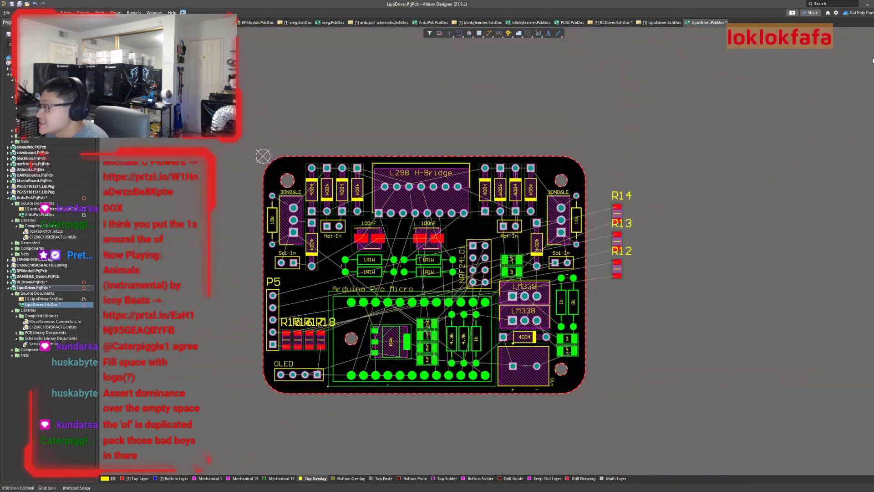
pyautogui.click(675, 25)
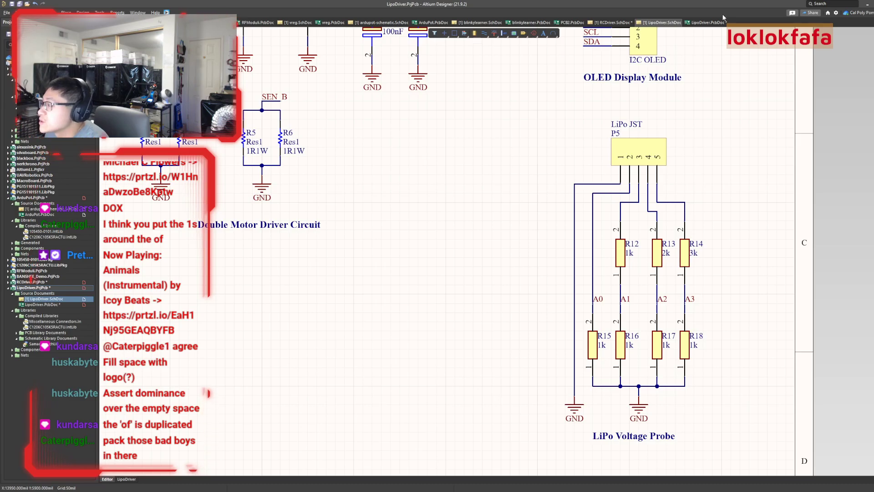
pyautogui.click(712, 22)
pyautogui.moveTo(701, 183); pyautogui.dragTo(810, 207, button='right')
pyautogui.scroll(3, 795, 287)
pyautogui.scroll(-2, 779, 303)
pyautogui.keyDown('ctrl'); pyautogui.scroll(3, 758, 306); pyautogui.keyUp('ctrl')
pyautogui.moveTo(758, 307); pyautogui.dragTo(677, 243, button='right')
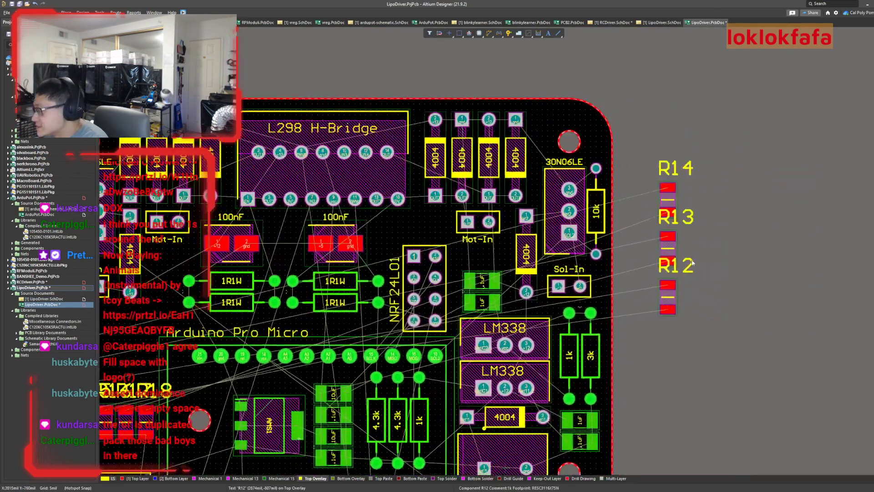
pyautogui.moveTo(676, 243); pyautogui.dragTo(692, 301)
pyautogui.moveTo(671, 213); pyautogui.dragTo(723, 311)
# Move the R12 to R14 resistor group onto the board, beside the P5 header and above the R15 to R18 row.
pyautogui.moveTo(723, 312); pyautogui.dragTo(852, 284, button='right')
pyautogui.moveTo(872, 317); pyautogui.dragTo(785, 209)
pyautogui.moveTo(795, 263); pyautogui.dragTo(219, 324)
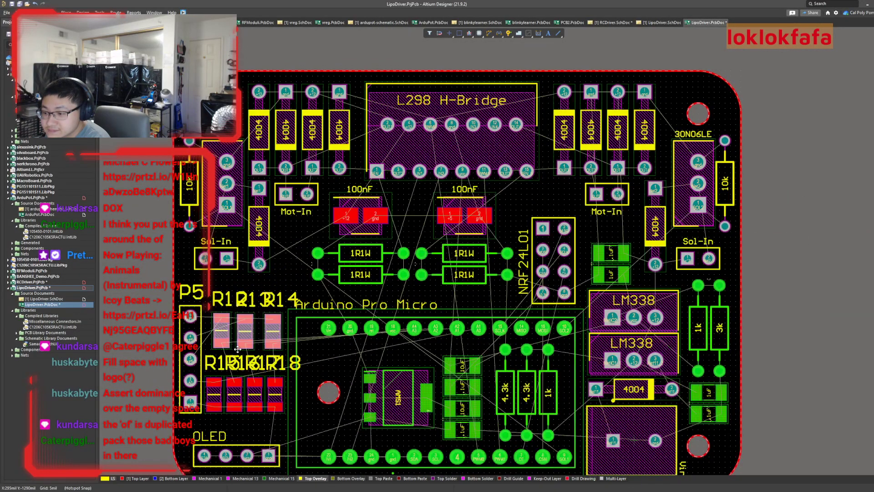
pyautogui.moveTo(252, 344); pyautogui.dragTo(430, 318, button='right')
pyautogui.keyDown('ctrl'); pyautogui.scroll(4, 429, 317); pyautogui.keyUp('ctrl')
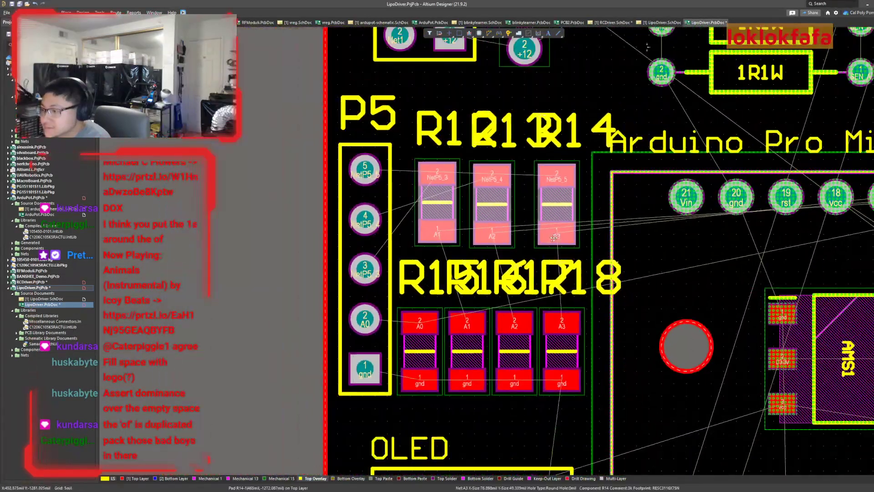
pyautogui.moveTo(556, 235); pyautogui.dragTo(560, 243)
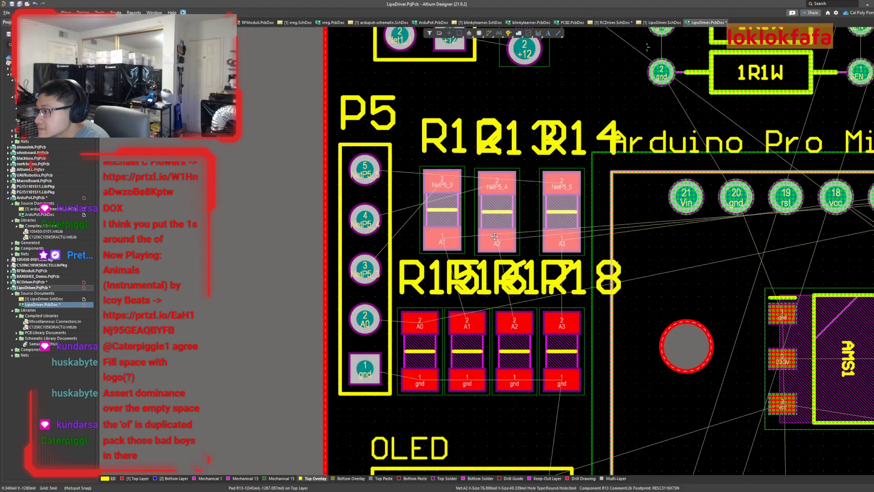
# Align R12, R13 and R14 side by side directly above R16, R17 and R18.
pyautogui.click(495, 237)
pyautogui.moveTo(495, 237); pyautogui.dragTo(517, 261)
pyautogui.moveTo(555, 224); pyautogui.dragTo(563, 258)
pyautogui.moveTo(441, 211); pyautogui.dragTo(512, 213)
# Shift R12, R13 and R14 up together to leave more space above the R15 to R18 row.
pyautogui.click(471, 251)
pyautogui.keyDown('shift'); pyautogui.click(514, 251); pyautogui.keyUp('shift')
pyautogui.keyDown('shift'); pyautogui.click(544, 251); pyautogui.keyUp('shift')
pyautogui.click(563, 349)
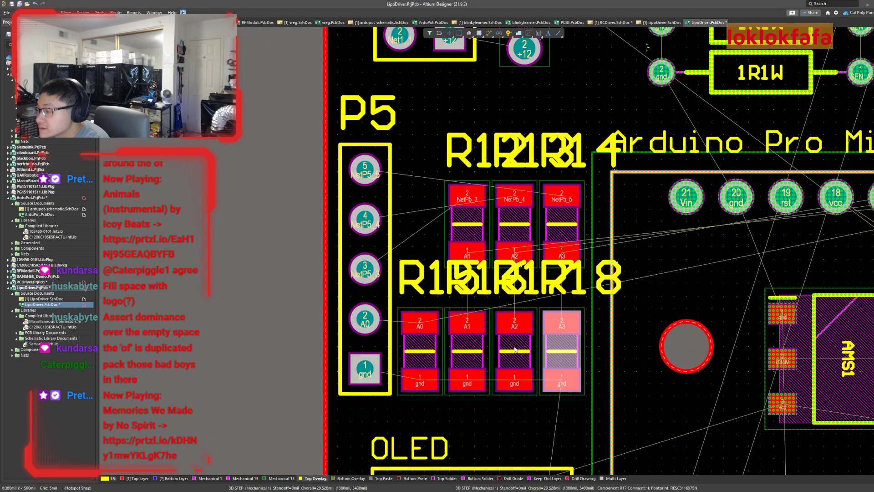
pyautogui.click(467, 222)
pyautogui.keyDown('shift'); pyautogui.click(515, 219); pyautogui.keyUp('shift')
pyautogui.keyDown('shift'); pyautogui.click(567, 223); pyautogui.keyUp('shift')
pyautogui.moveTo(521, 217); pyautogui.dragTo(520, 188)
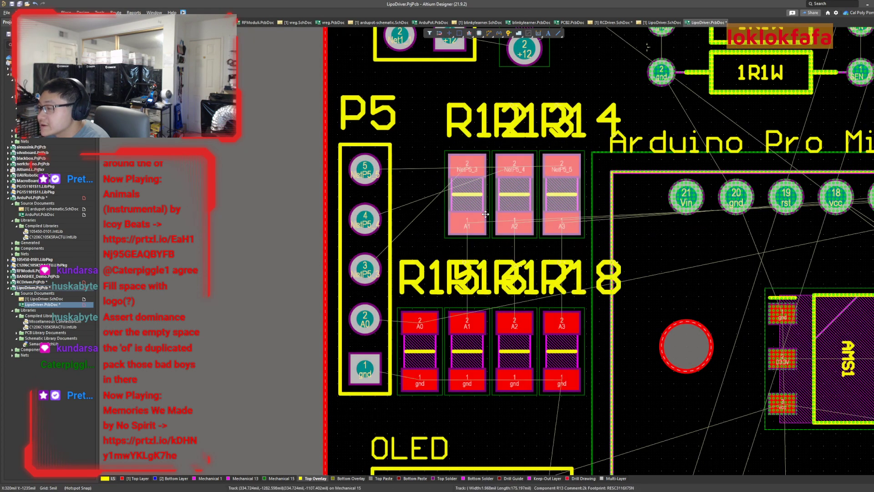
pyautogui.click(423, 197)
# Move the OLED header slightly up, away from the board's lower edge.
pyautogui.keyDown('ctrl'); pyautogui.scroll(-4, 422, 197); pyautogui.keyUp('ctrl')
pyautogui.moveTo(521, 316); pyautogui.dragTo(552, 375, button='right')
pyautogui.keyDown('ctrl'); pyautogui.scroll(6, 431, 281); pyautogui.keyUp('ctrl')
pyautogui.moveTo(504, 327); pyautogui.dragTo(421, 288, button='right')
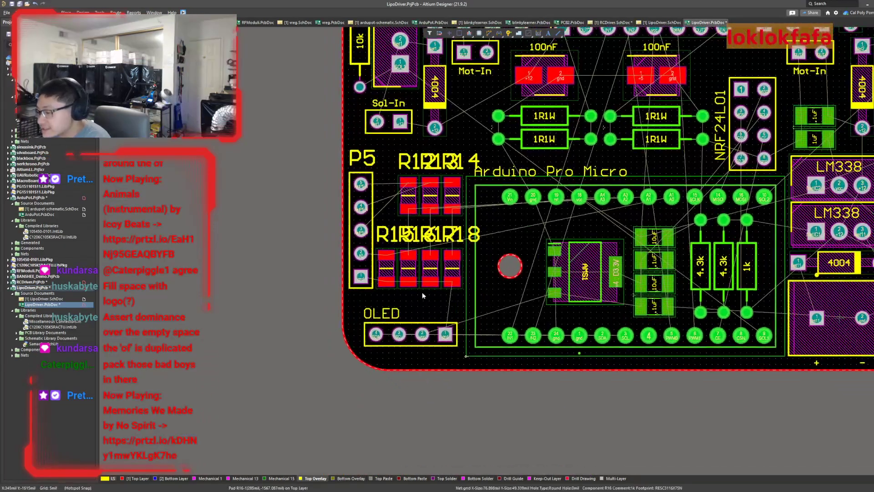
pyautogui.moveTo(388, 327); pyautogui.dragTo(388, 316)
pyautogui.press('Escape')
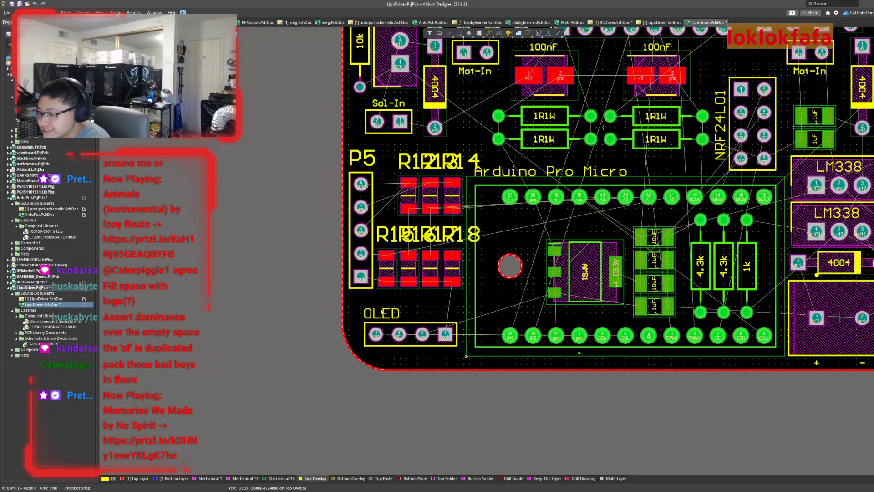
pyautogui.click(388, 314)
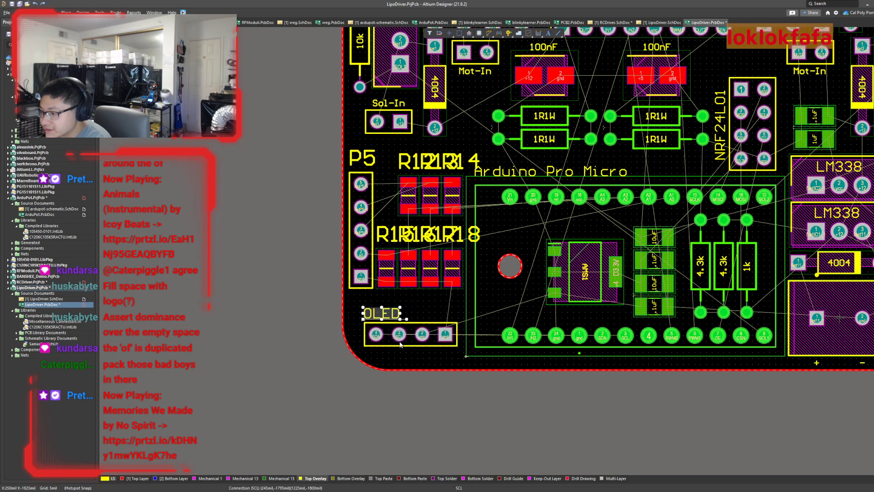
pyautogui.moveTo(407, 333); pyautogui.dragTo(407, 326)
pyautogui.click(444, 374)
pyautogui.moveTo(470, 382); pyautogui.dragTo(346, 381, button='right')
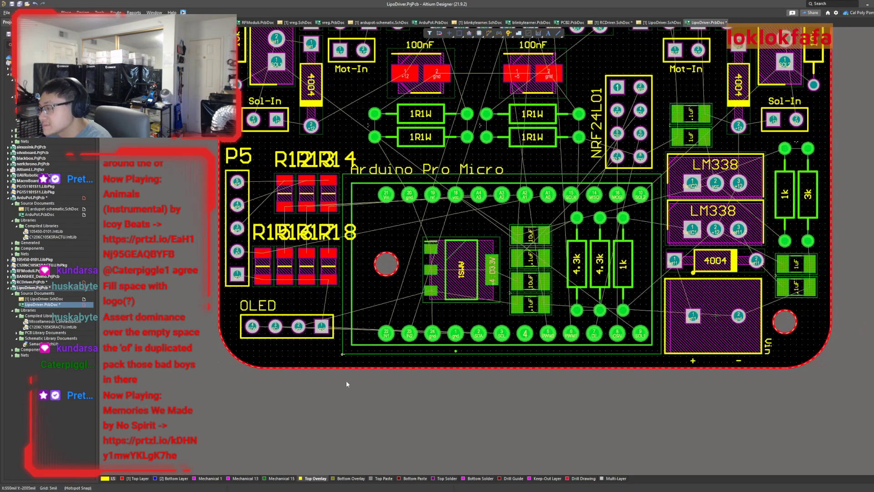
# Reset the error markers on the board.
pyautogui.keyDown('ctrl'); pyautogui.scroll(-3, 369, 361); pyautogui.keyUp('ctrl')
pyautogui.click(100, 13)
pyautogui.moveTo(115, 12)
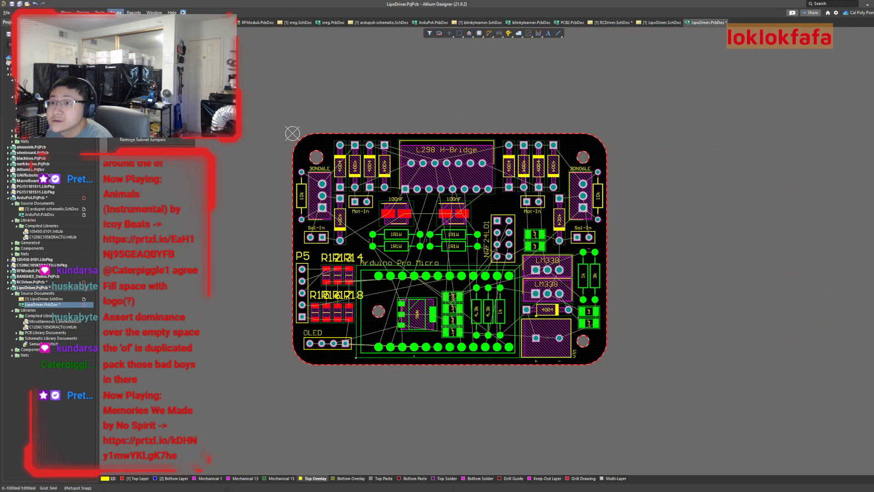
pyautogui.click(123, 30)
pyautogui.keyDown('ctrl'); pyautogui.scroll(-1, 485, 363); pyautogui.keyUp('ctrl')
pyautogui.moveTo(444, 334); pyautogui.dragTo(527, 400, button='right')
pyautogui.keyDown('ctrl'); pyautogui.scroll(-2, 485, 361); pyautogui.keyUp('ctrl')
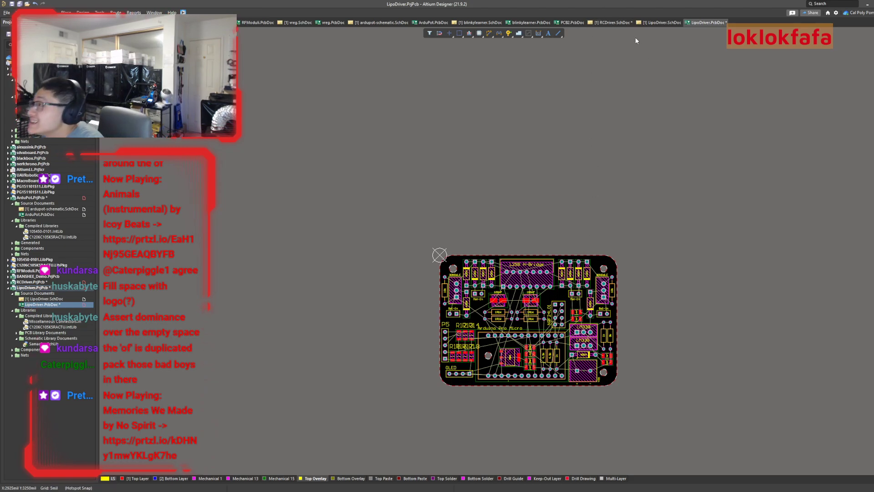
# Examine the sheet number entry in the LipoDriver schematic's title block and compare it with the blinkylearner schematic's title block.
pyautogui.click(649, 22)
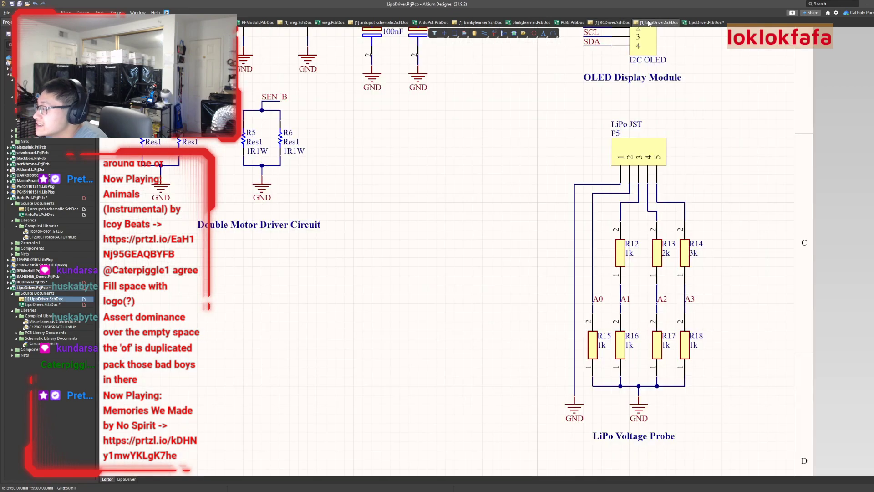
pyautogui.moveTo(681, 232); pyautogui.dragTo(624, 9, button='right')
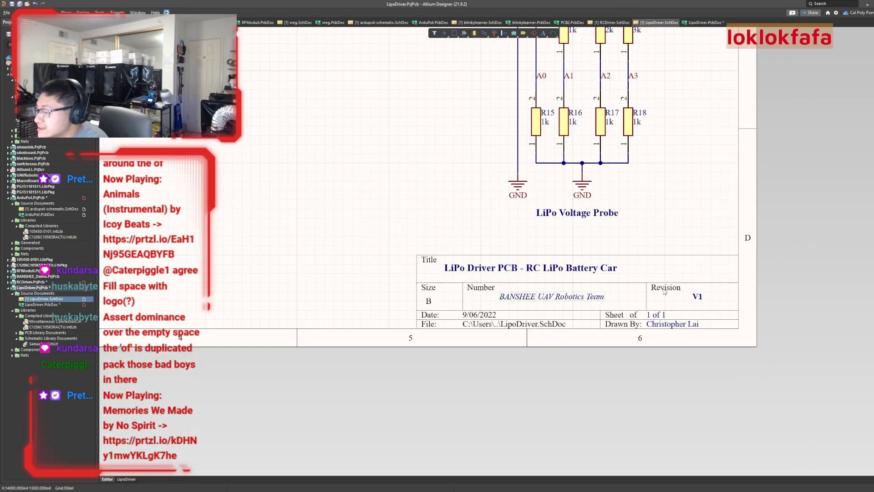
pyautogui.keyDown('ctrl'); pyautogui.scroll(3, 664, 291); pyautogui.keyUp('ctrl')
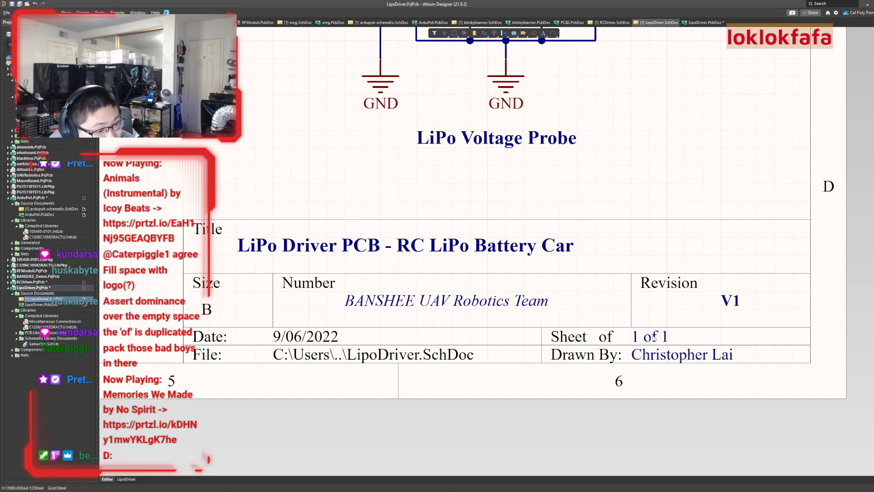
pyautogui.click(494, 24)
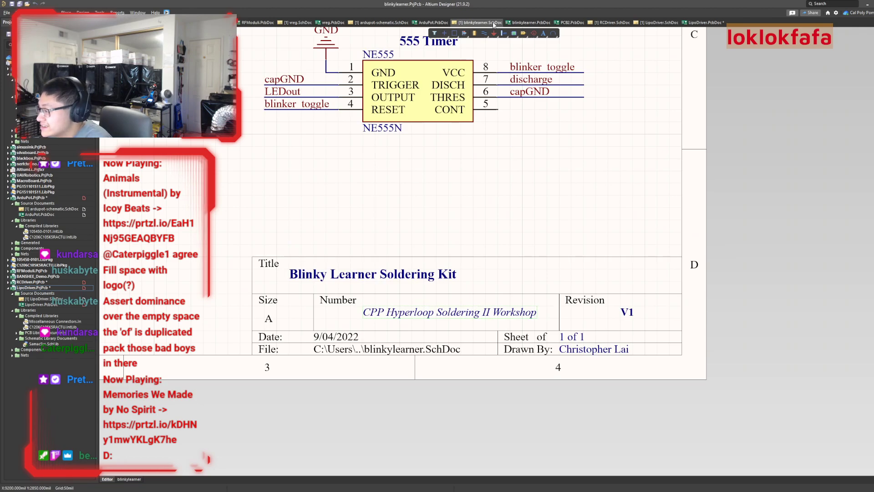
pyautogui.click(642, 23)
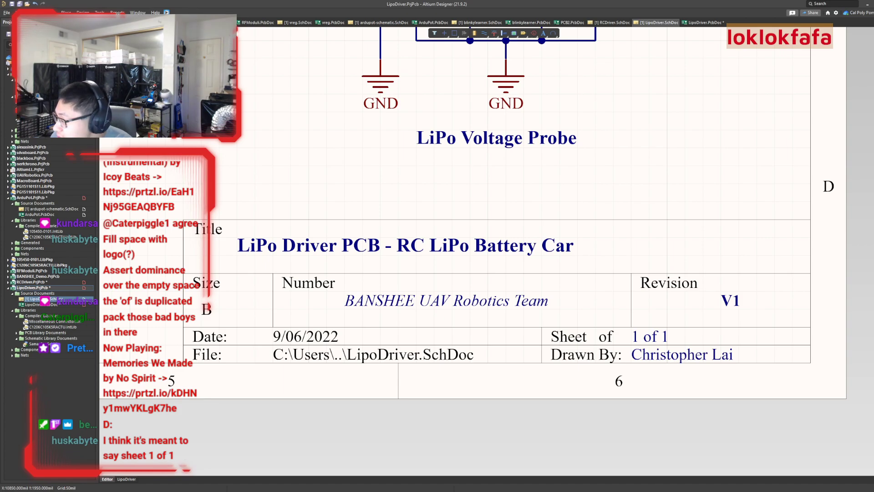
# Replace the title block's sheet number text with two 1s separated by spaces, leaving out the word "of".
pyautogui.click(653, 342)
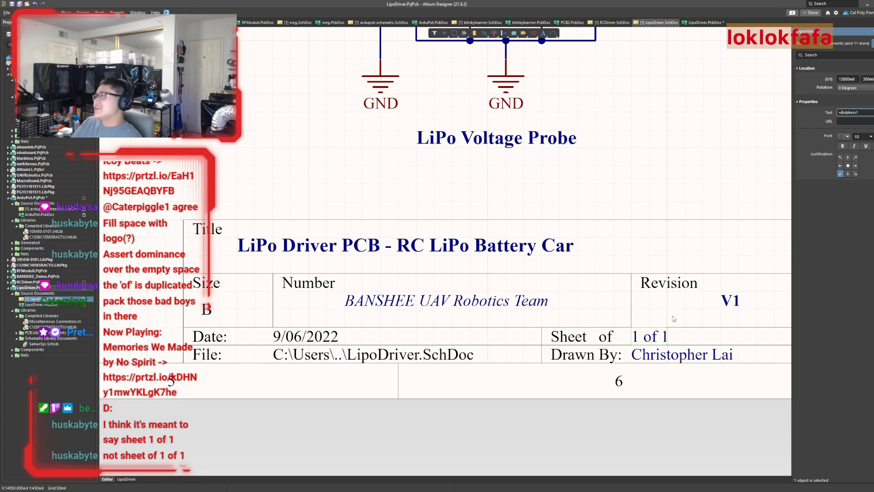
pyautogui.hotkey('ctrl', 'a')
pyautogui.write('1 ')
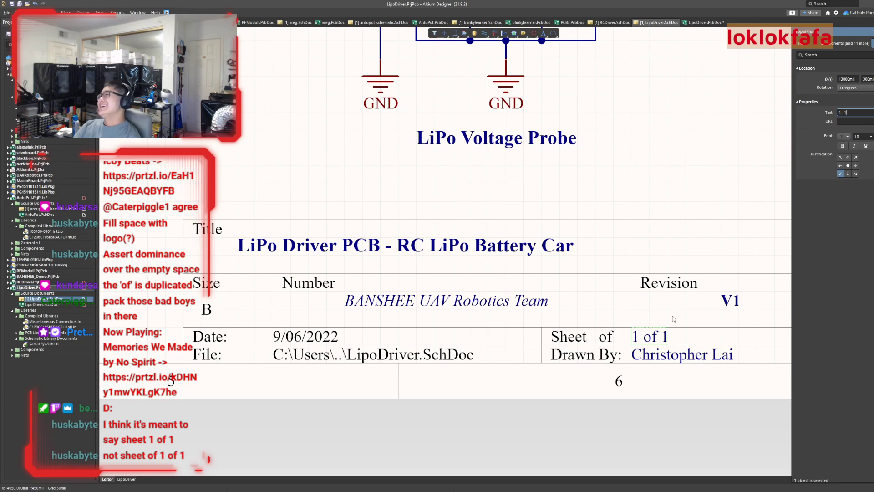
pyautogui.write('  1')
pyautogui.press('Return')
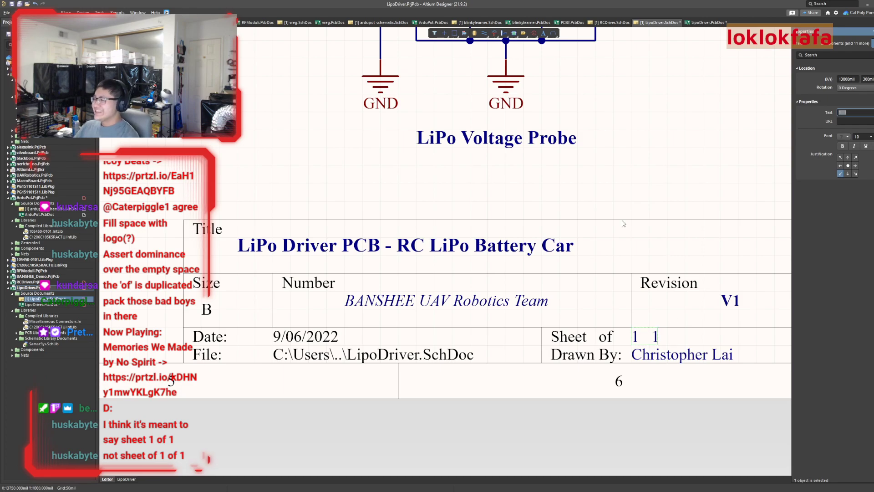
# Try to fit the sheet number text around the printed "of" after "Sheet", widening the gap between its two 1s.
pyautogui.keyDown('ctrl'); pyautogui.scroll(3, 621, 331); pyautogui.keyUp('ctrl')
pyautogui.moveTo(619, 336); pyautogui.dragTo(594, 345)
pyautogui.click(746, 354)
pyautogui.keyDown('ctrl'); pyautogui.scroll(2, 593, 345); pyautogui.keyUp('ctrl')
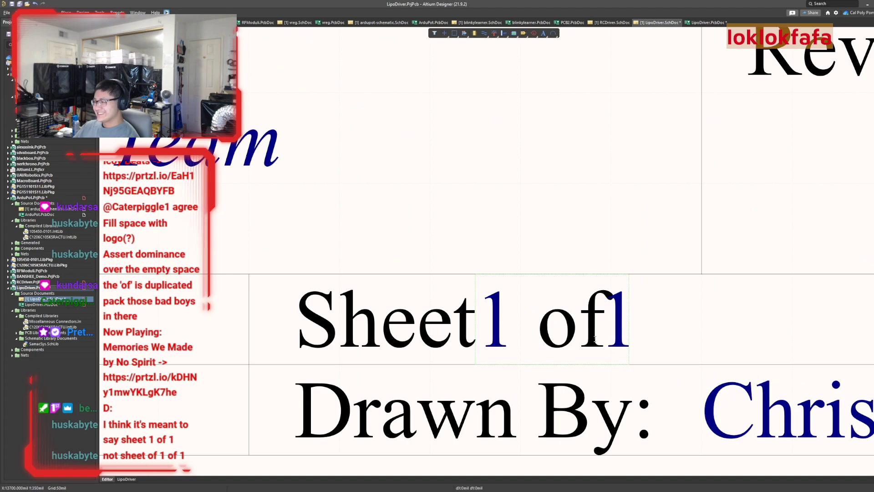
pyautogui.doubleClick(613, 339)
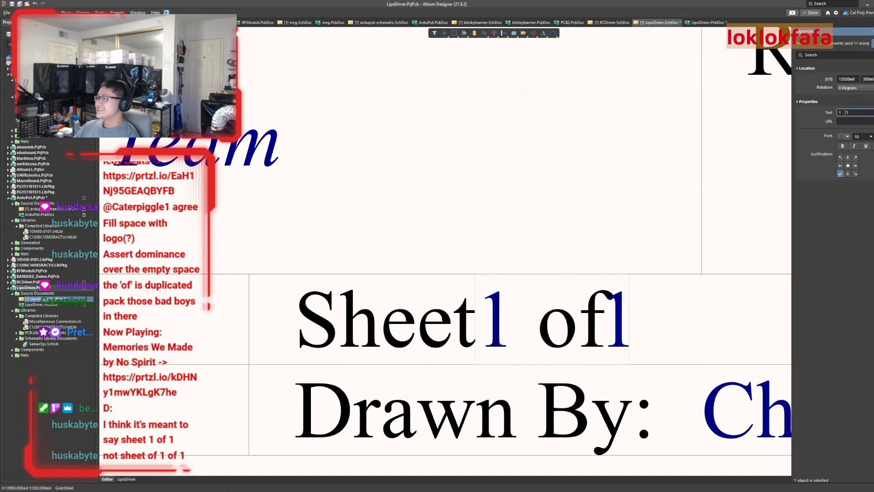
pyautogui.moveTo(611, 319)
pyautogui.mouseDown()
pyautogui.moveTo(656, 319)
pyautogui.moveTo(601, 325)
pyautogui.mouseUp()
pyautogui.keyDown('ctrl'); pyautogui.scroll(3, 638, 315); pyautogui.keyUp('ctrl')
pyautogui.keyDown('ctrl'); pyautogui.scroll(-5, 613, 316); pyautogui.keyUp('ctrl')
pyautogui.keyDown('ctrl'); pyautogui.scroll(-1, 634, 318); pyautogui.keyUp('ctrl')
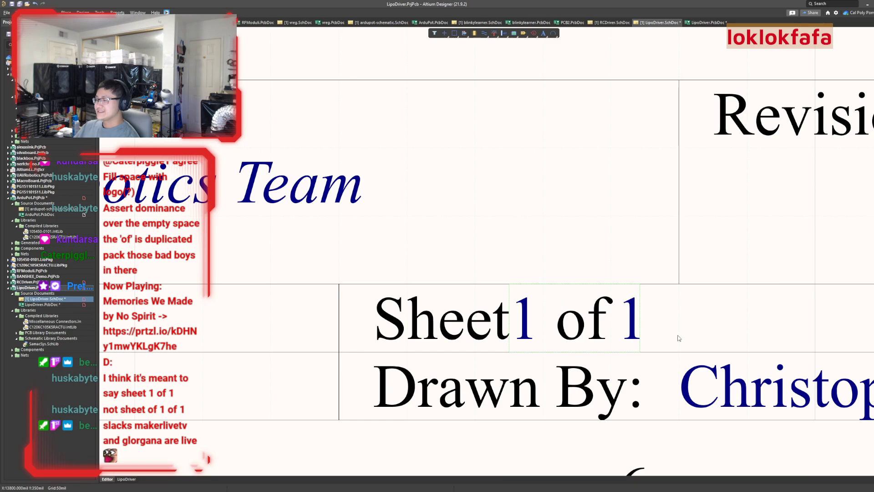
# Try to retype the sheet number text with different spacing between the two 1s.
pyautogui.keyDown('ctrl'); pyautogui.scroll(-3, 536, 313); pyautogui.keyUp('ctrl')
pyautogui.keyDown('ctrl'); pyautogui.scroll(2, 534, 312); pyautogui.keyUp('ctrl')
pyautogui.click(570, 318)
pyautogui.write('1')
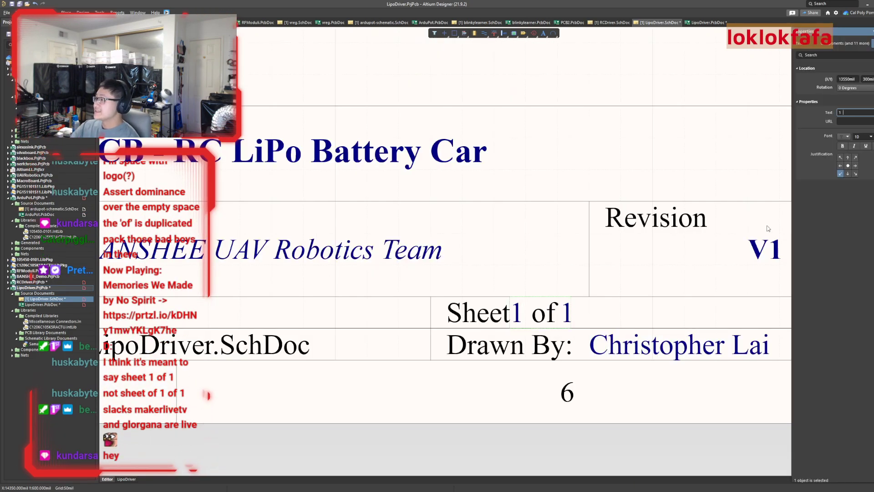
pyautogui.keyDown('ctrl'); pyautogui.scroll(3, 525, 328); pyautogui.keyUp('ctrl')
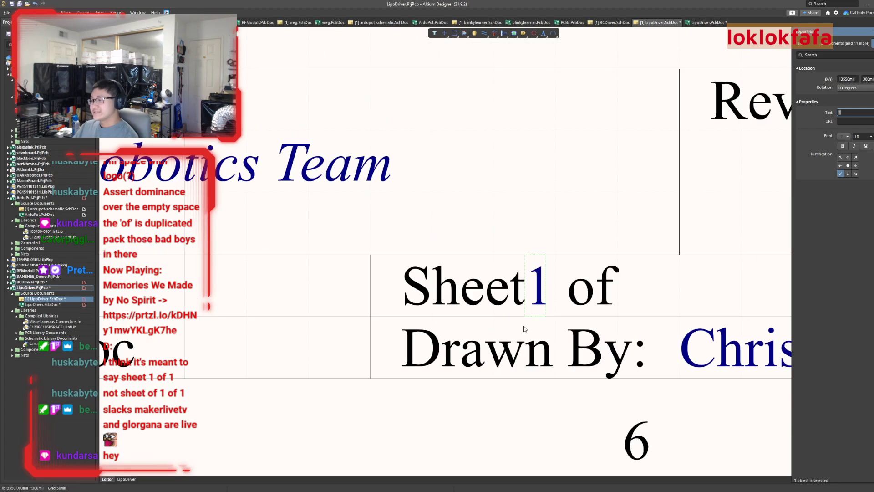
pyautogui.keyDown('ctrl'); pyautogui.scroll(-3, 532, 303); pyautogui.keyUp('ctrl')
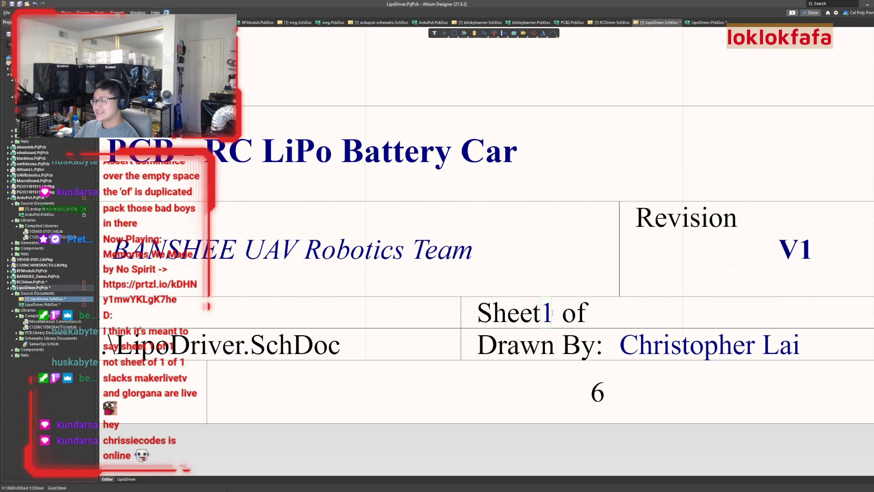
pyautogui.keyDown('ctrl'); pyautogui.scroll(-1, 562, 323); pyautogui.keyUp('ctrl')
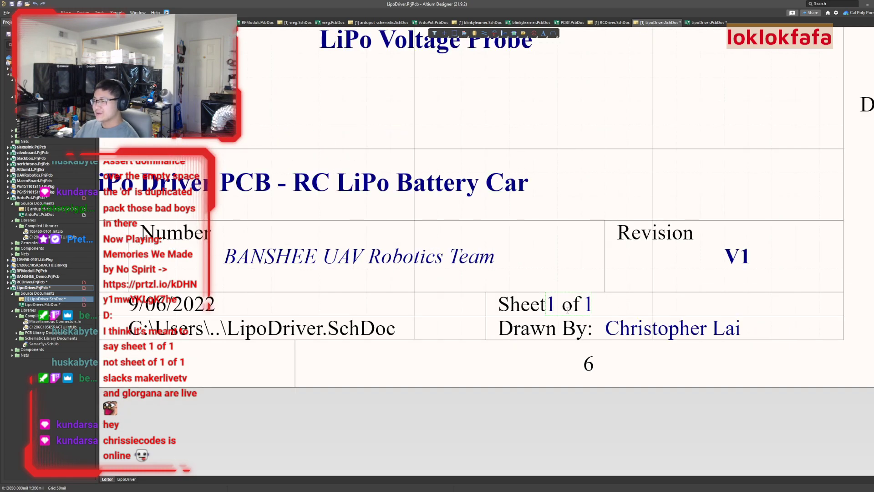
# Undo the repositioning and spacing changes made to the sheet number text.
pyautogui.hotkey('ctrl', 'z')
pyautogui.hotkey('ctrl', 'z')
pyautogui.hotkey('ctrl', 'z')
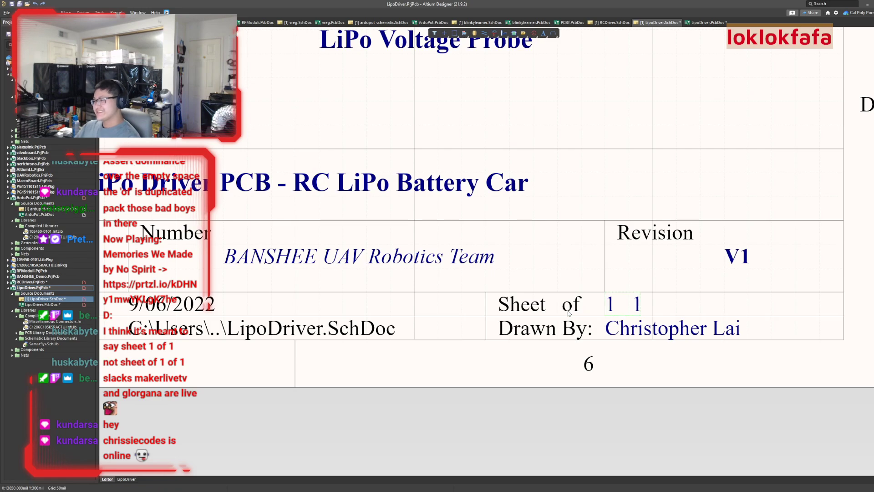
pyautogui.click(709, 311)
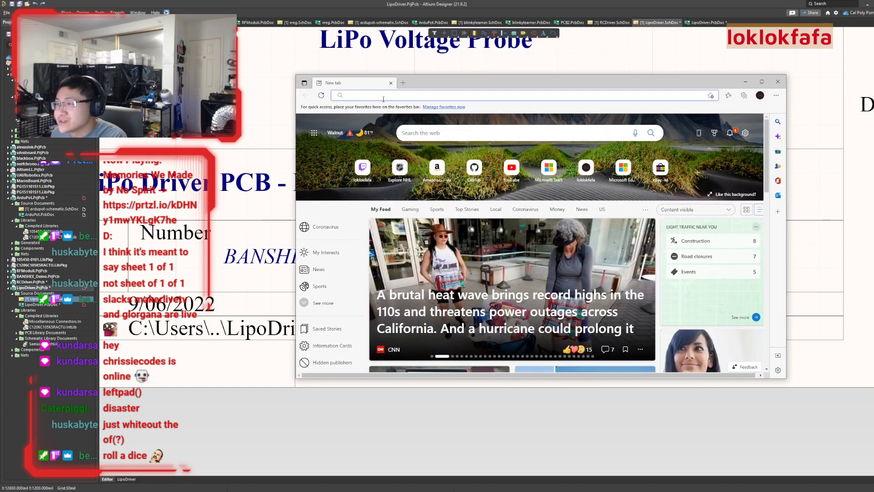
# Switch to the web browser, search for "random number generation" and open Calculator.net's Random Number Generator.
pyautogui.click(384, 95)
pyautogui.write('random number gen')
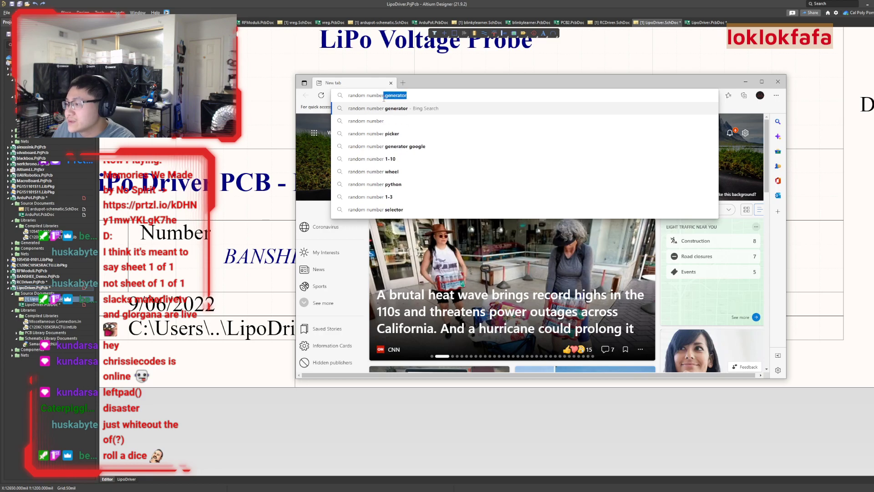
pyautogui.write('eration')
pyautogui.press('Return')
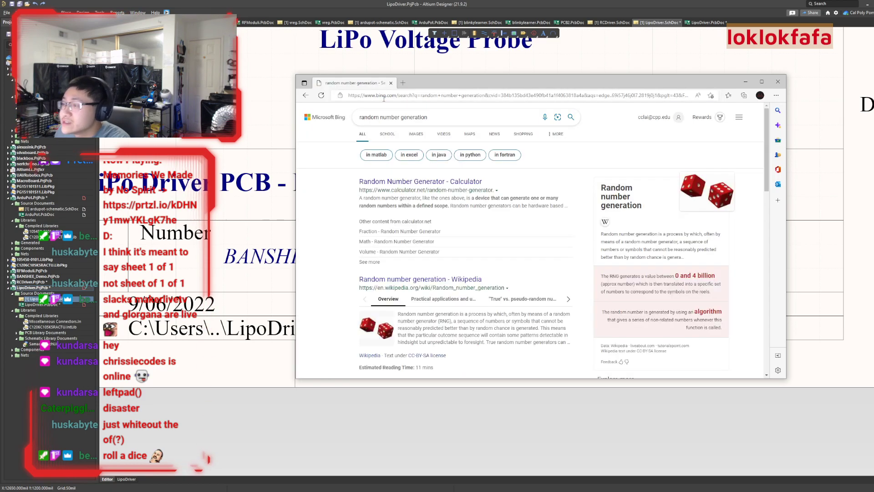
pyautogui.click(407, 182)
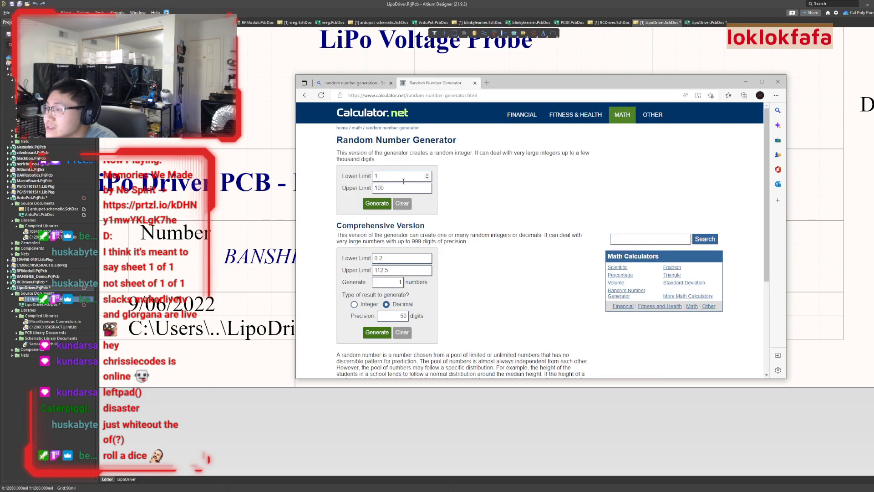
# Set the basic generator's upper limit to 3, generate random integers between 1 and 3 several times, and close the browser window.
pyautogui.moveTo(392, 187); pyautogui.dragTo(377, 188)
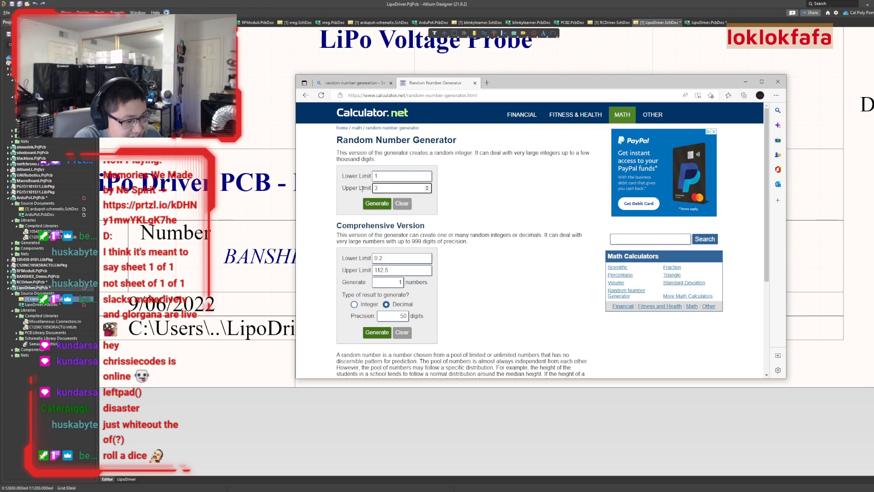
pyautogui.click(377, 203)
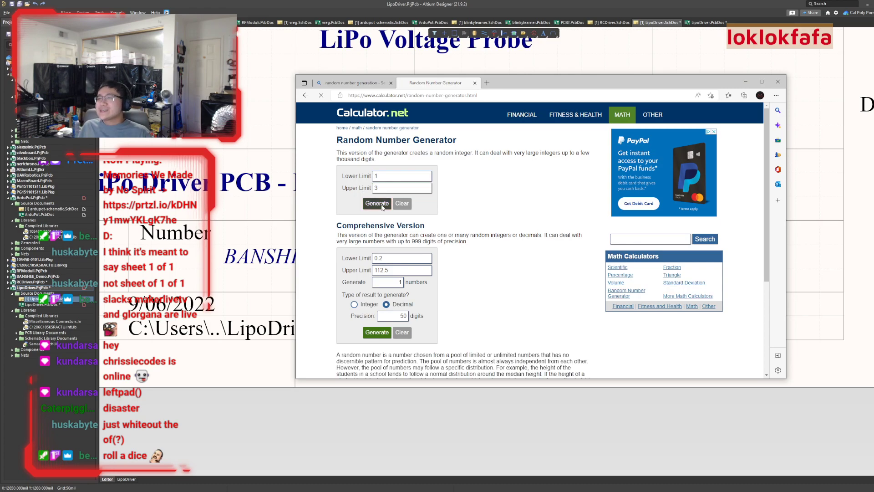
pyautogui.click(373, 241)
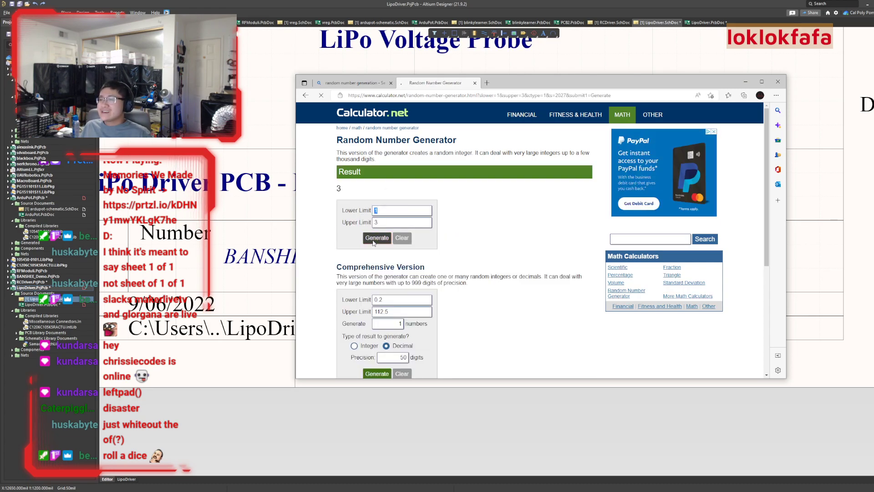
pyautogui.click(373, 242)
pyautogui.click(374, 242)
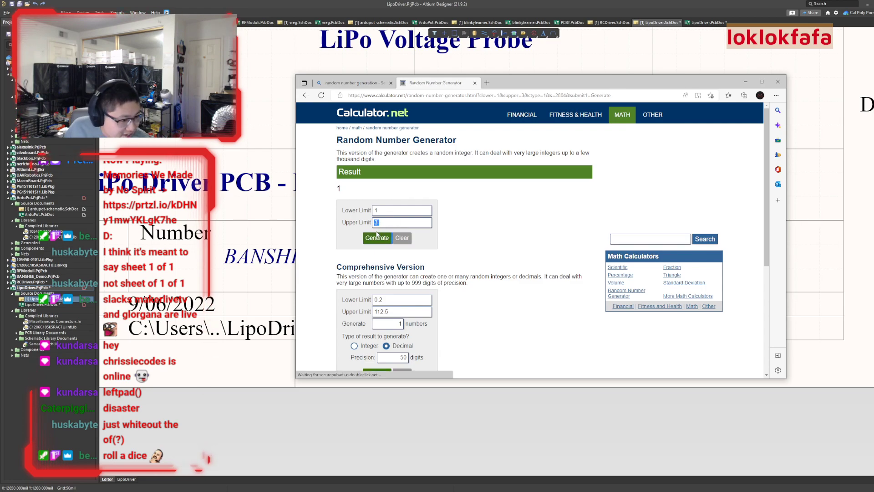
pyautogui.doubleClick(378, 230)
pyautogui.doubleClick(384, 230)
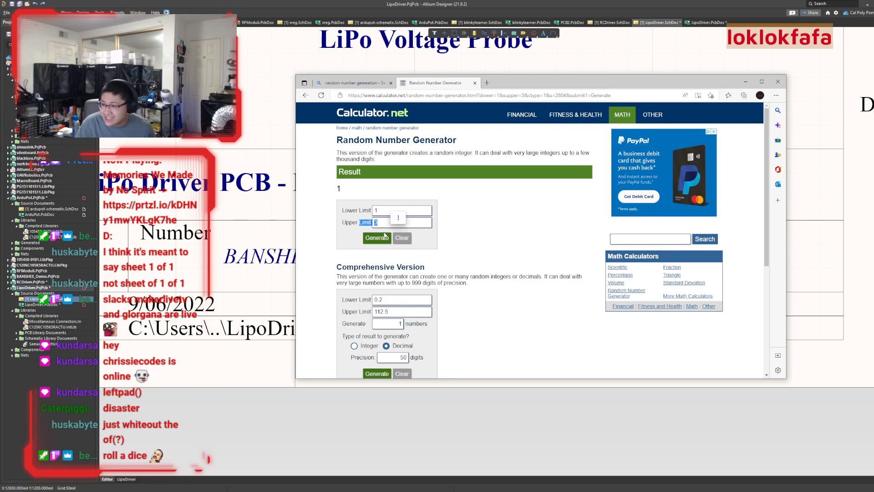
pyautogui.click(384, 236)
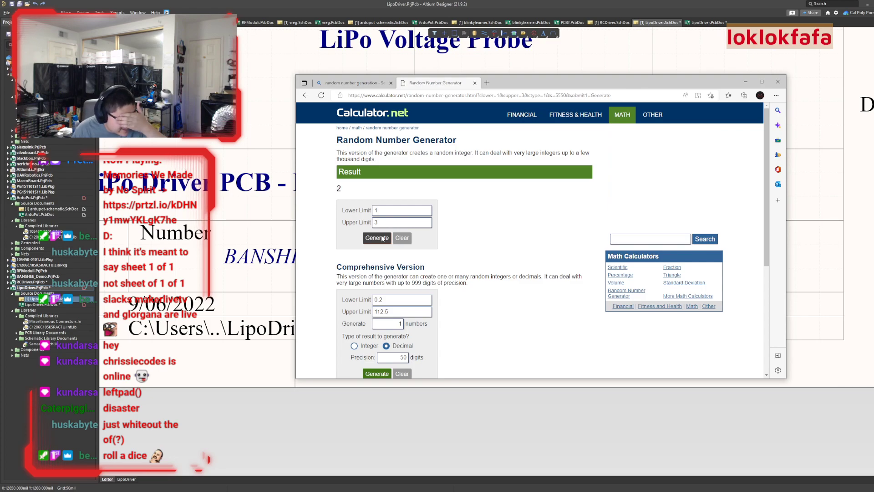
pyautogui.click(377, 237)
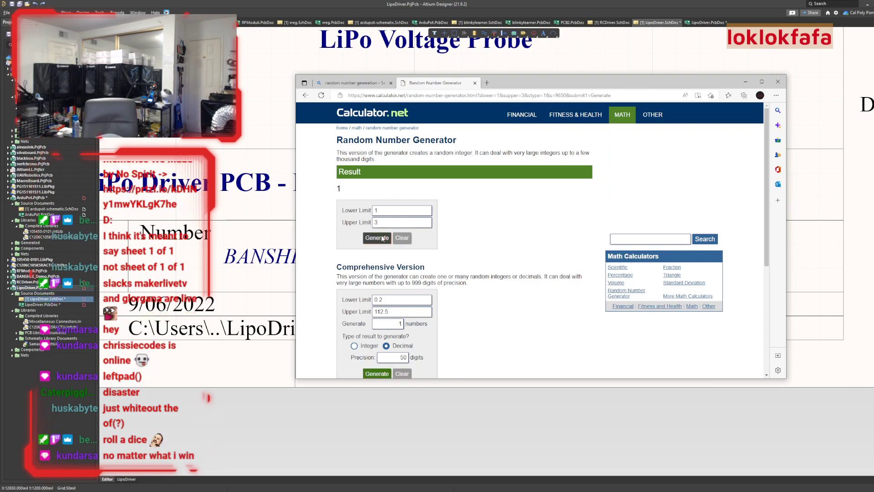
pyautogui.click(382, 238)
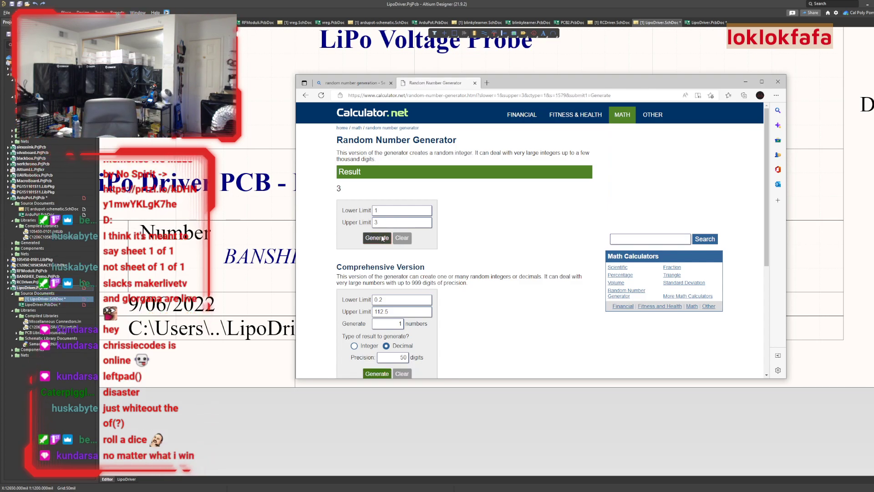
pyautogui.click(382, 238)
pyautogui.click(382, 238)
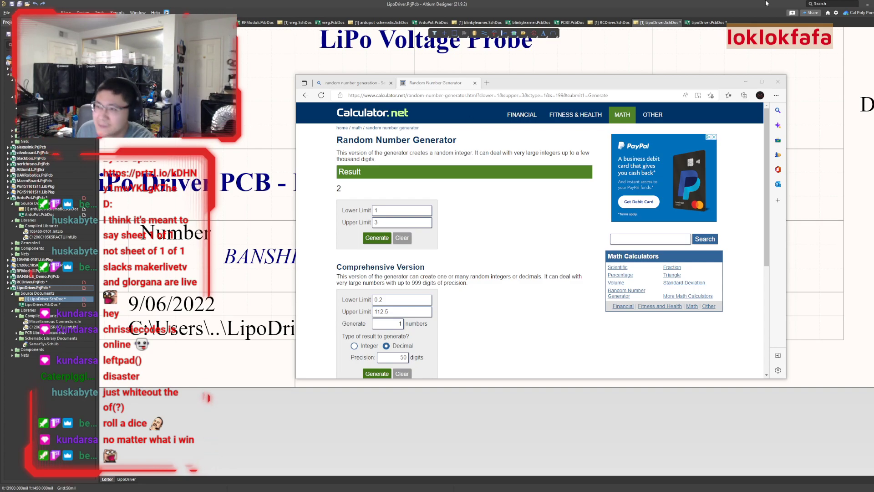
pyautogui.click(777, 82)
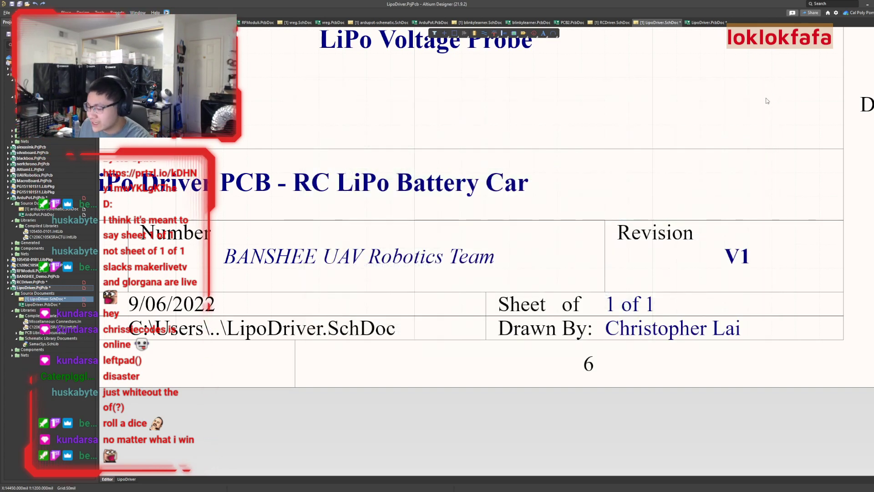
# Open the LipoDriver PCB document and examine the component placement in the 3D view from a tilted angle.
pyautogui.click(695, 22)
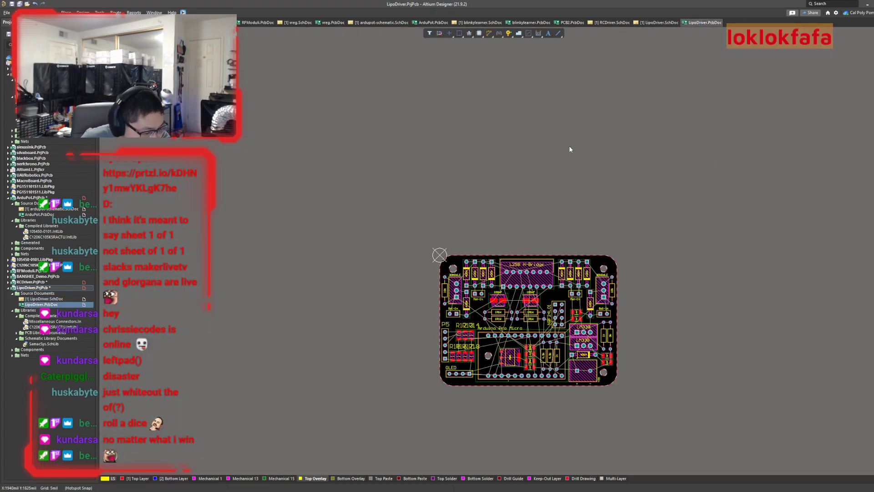
pyautogui.keyDown('ctrl'); pyautogui.scroll(4, 538, 315); pyautogui.keyUp('ctrl')
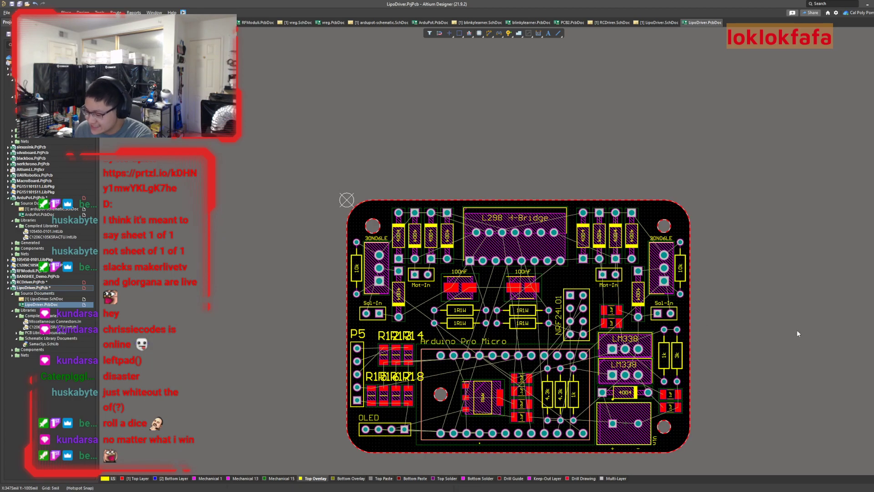
pyautogui.keyDown('ctrl'); pyautogui.scroll(1, 740, 307); pyautogui.keyUp('ctrl')
pyautogui.moveTo(741, 307); pyautogui.dragTo(706, 282, button='right')
pyautogui.press('3')
pyautogui.moveTo(615, 355); pyautogui.dragTo(509, 257, button='right')
pyautogui.keyDown('ctrl'); pyautogui.scroll(-3, 529, 188); pyautogui.keyUp('ctrl')
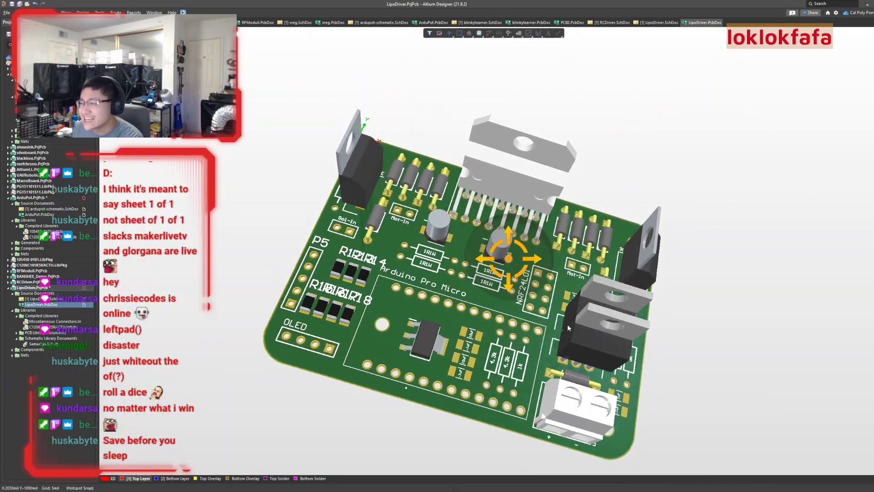
pyautogui.keyDown('shift'); pyautogui.moveTo(724, 284); pyautogui.dragTo(686, 256, button='right'); pyautogui.keyUp('shift')
pyautogui.keyDown('ctrl'); pyautogui.scroll(3, 617, 299); pyautogui.keyUp('ctrl')
pyautogui.keyDown('ctrl'); pyautogui.scroll(-3, 639, 281); pyautogui.keyUp('ctrl')
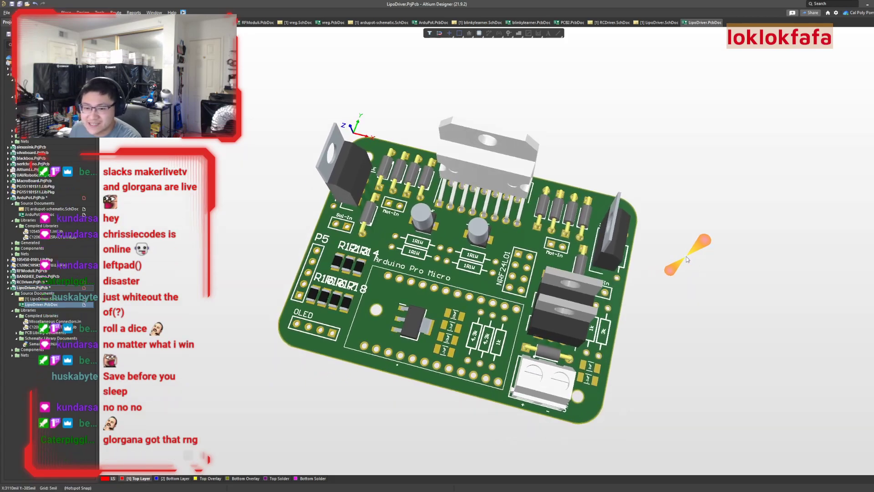